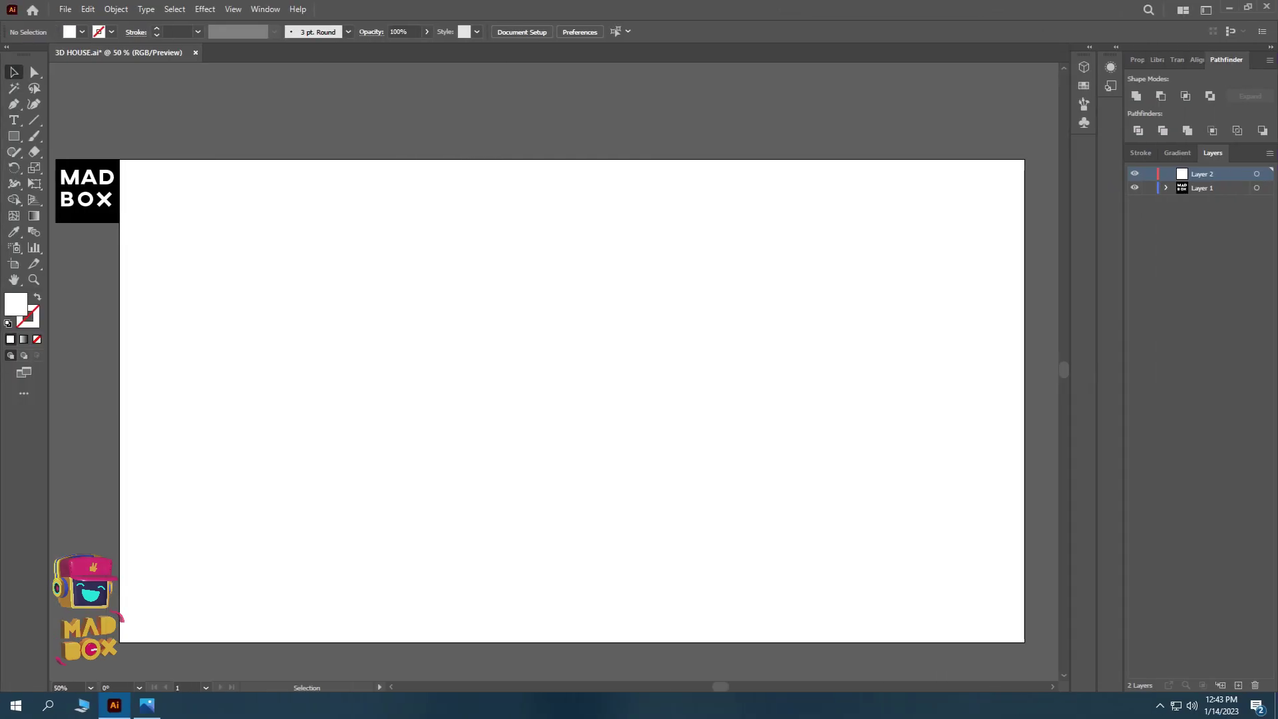
- Create a 1920×1024 pt rectangle and centre it horizontally and vertically on the artboard
key("m")
left_click_drag(128, 172, 997, 629)
left_click(401, 339)
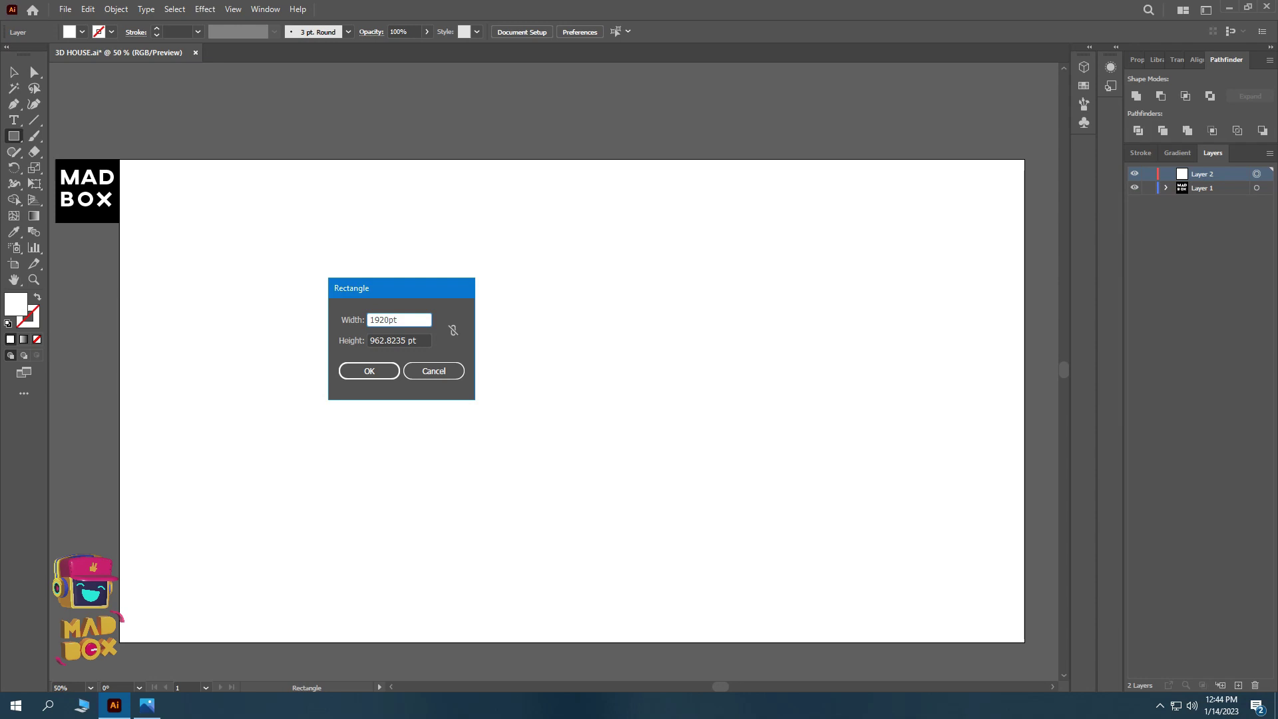
left_click_drag(370, 340, 409, 340)
key("Return")
key("v")
left_click_drag(673, 376, 313, 314)
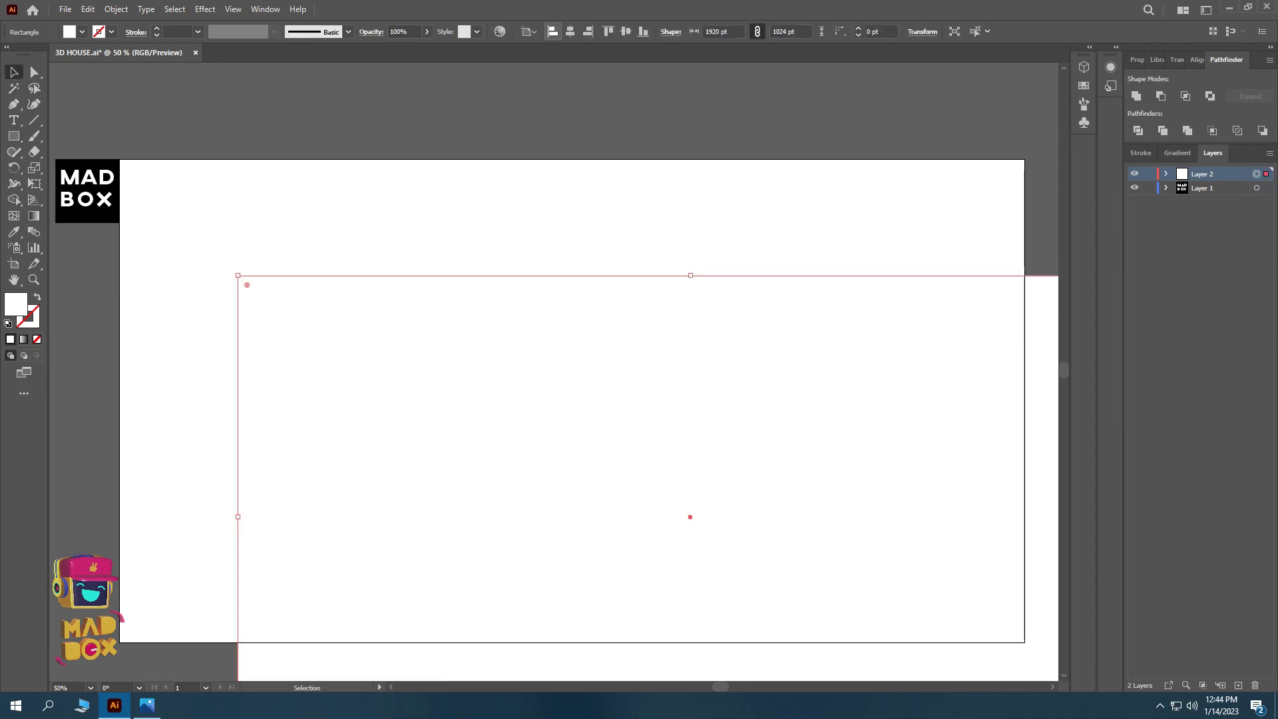
left_click(570, 32)
left_click(625, 31)
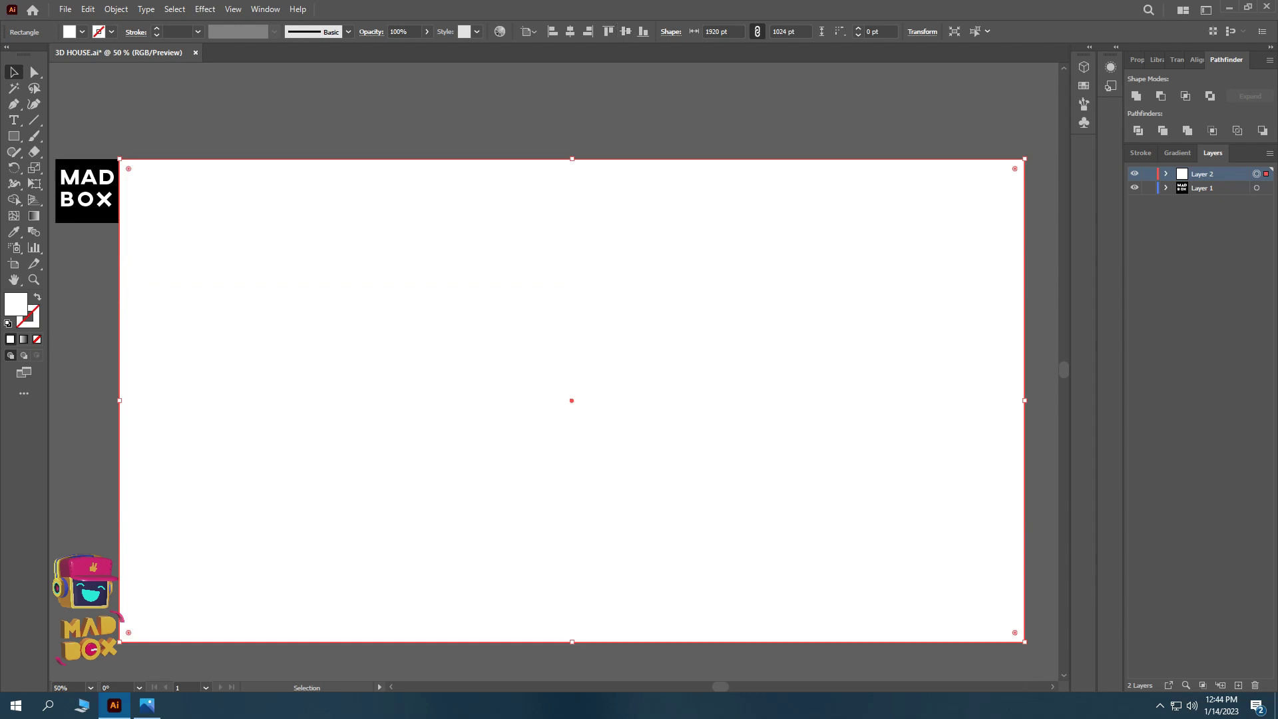
- Fill the background rectangle with a light sky blue and lock it
left_click(82, 31)
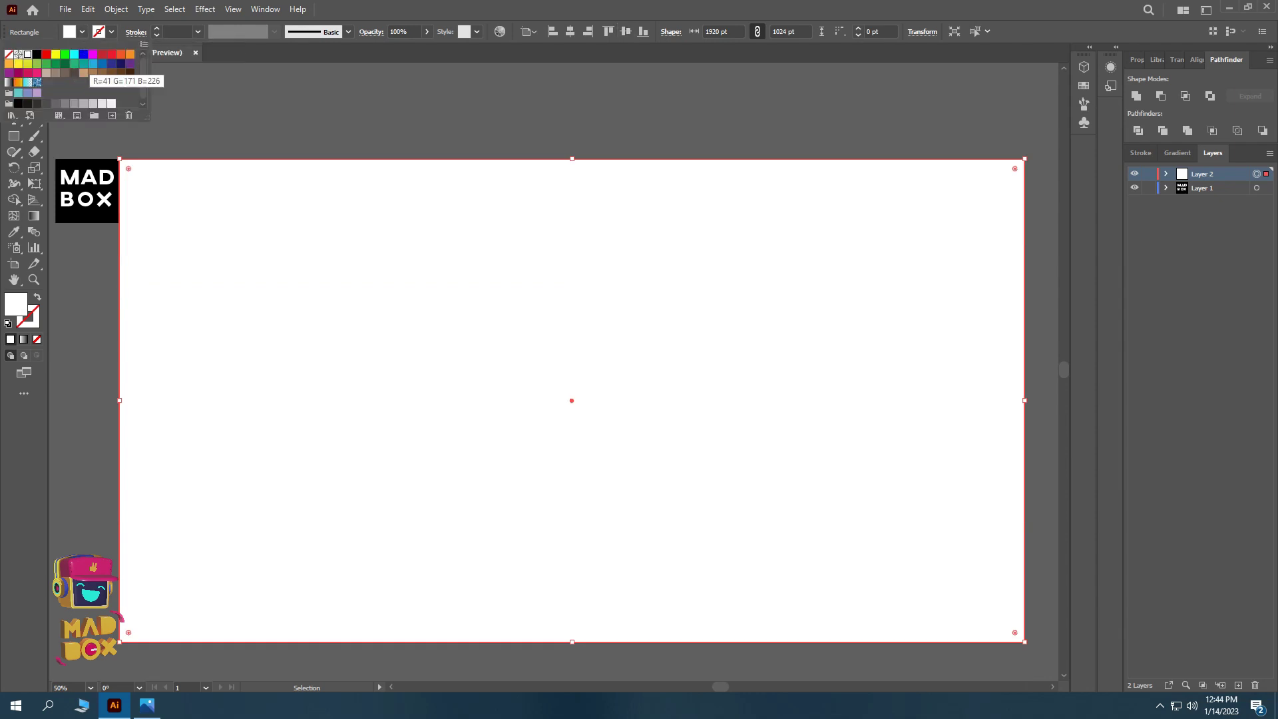
left_click(92, 63)
double_click(16, 305)
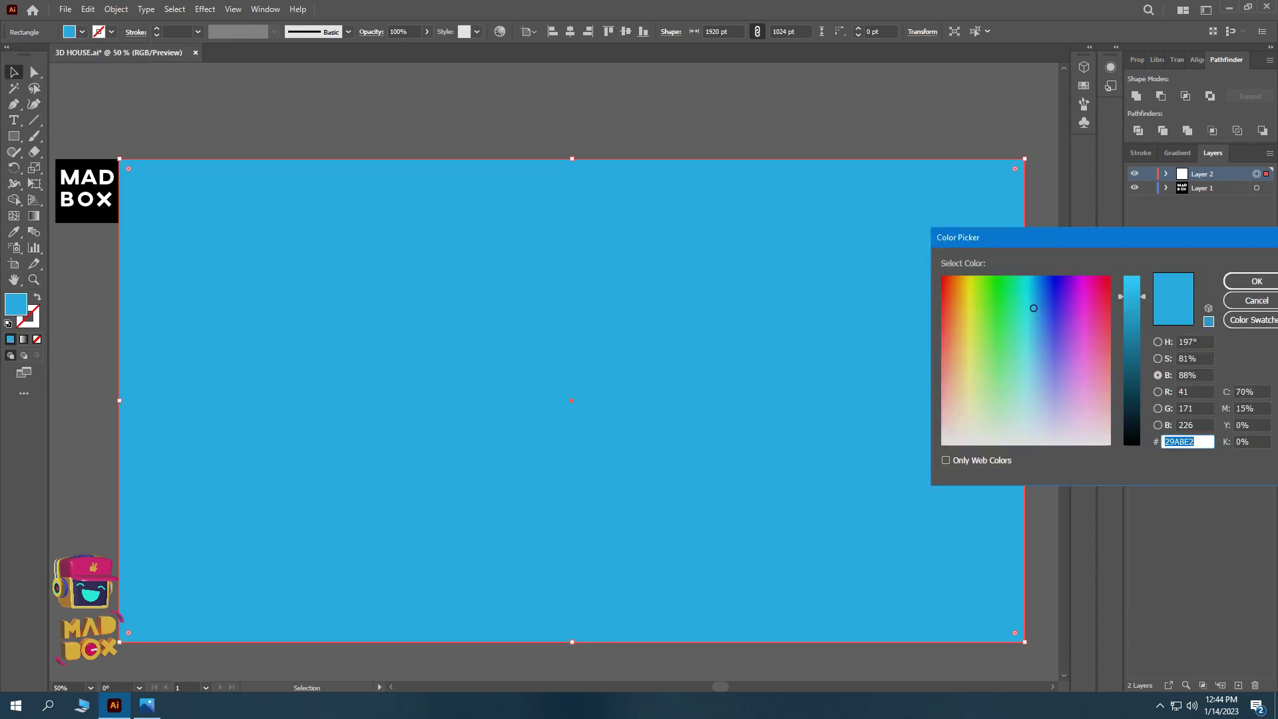
left_click_drag(1034, 308, 1035, 377)
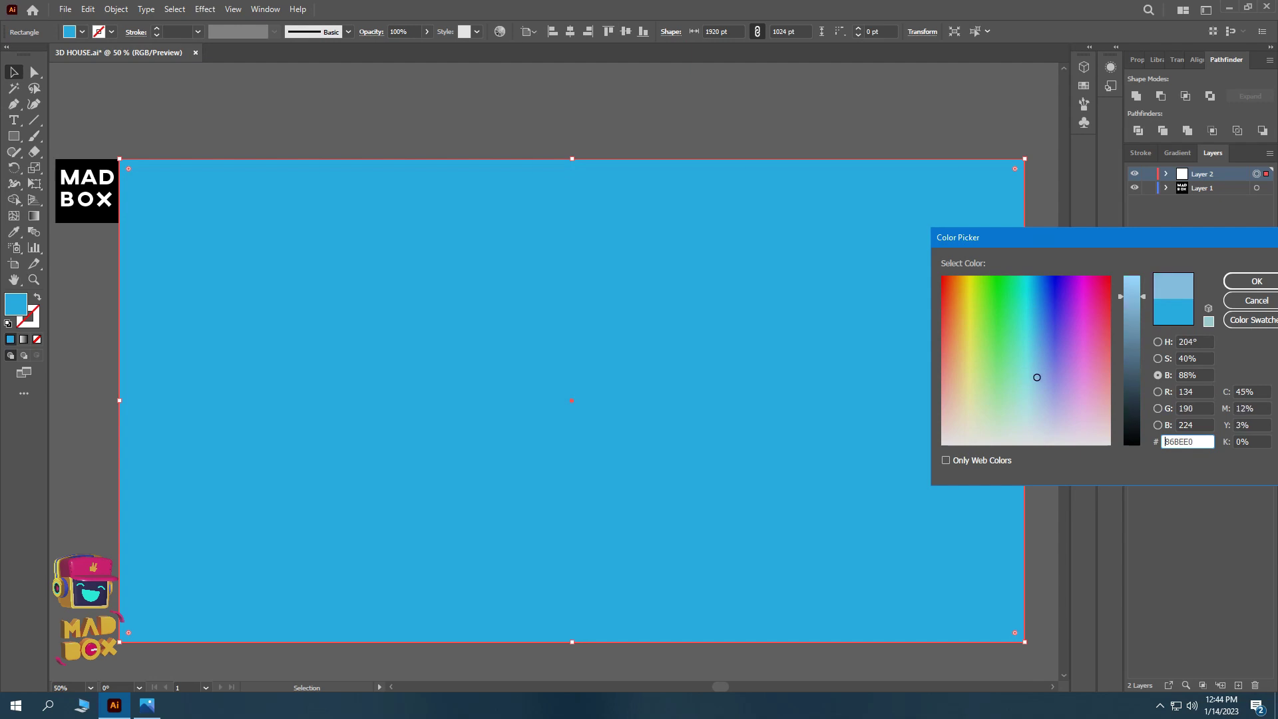
key("Return")
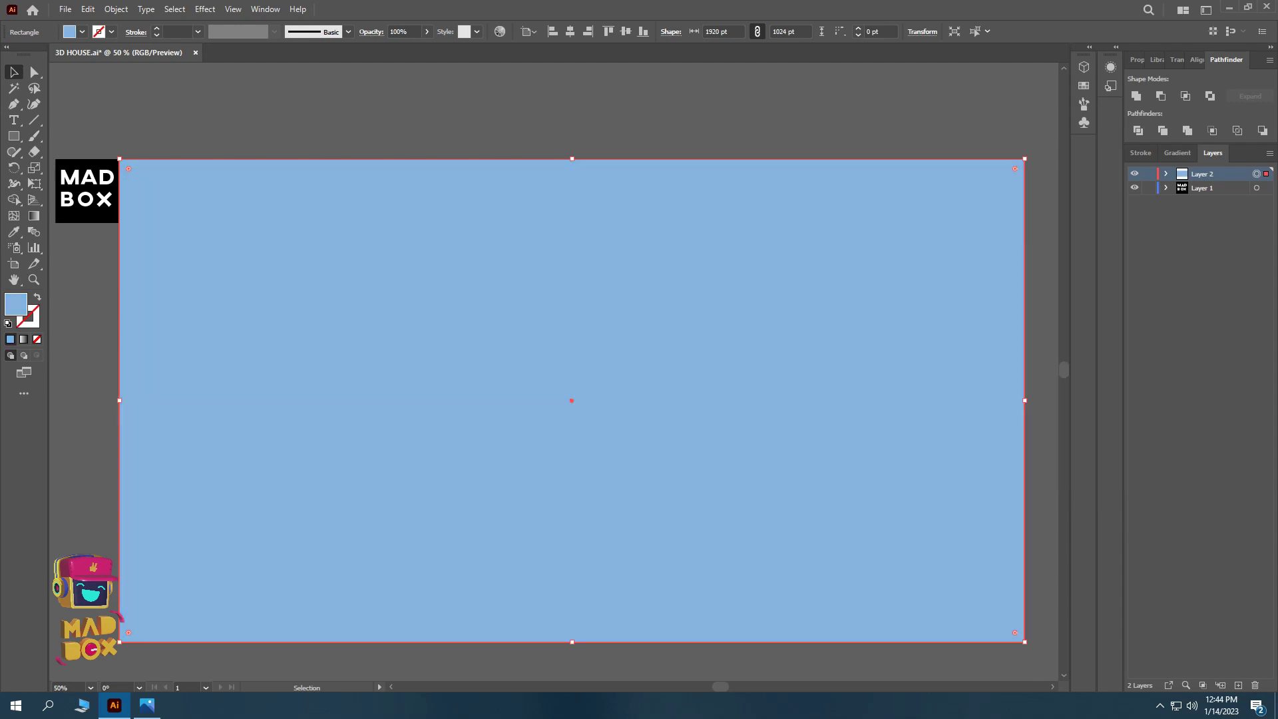
left_click(115, 8)
left_click(313, 102)
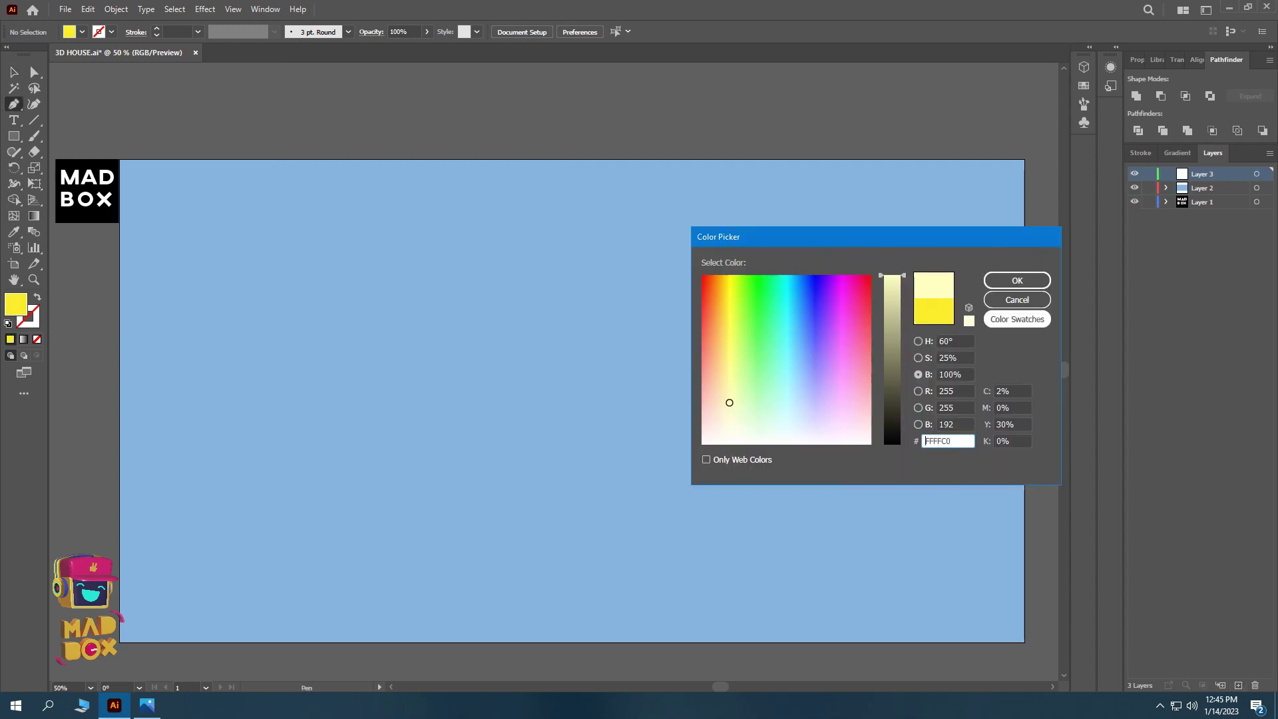
- Draw a pale yellow quadrilateral wall with a slanted lower-right edge using the Pen tool
key("Return")
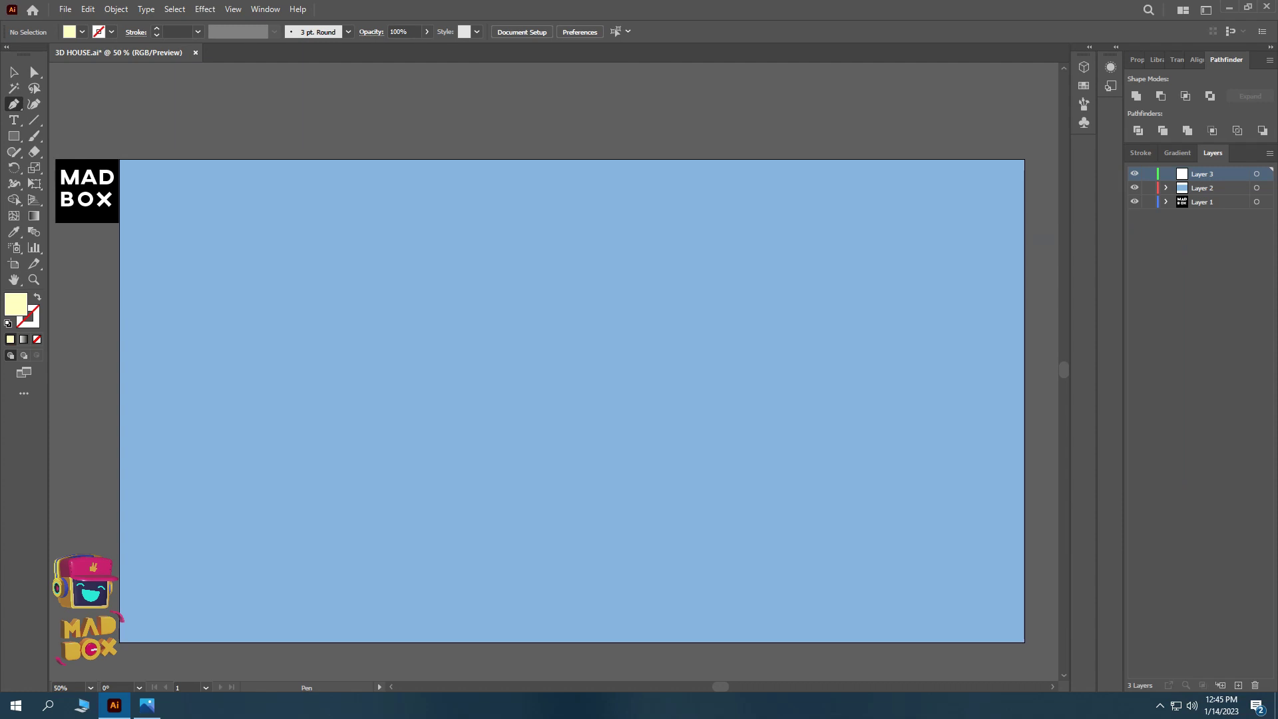
left_click(621, 388)
left_click(712, 388)
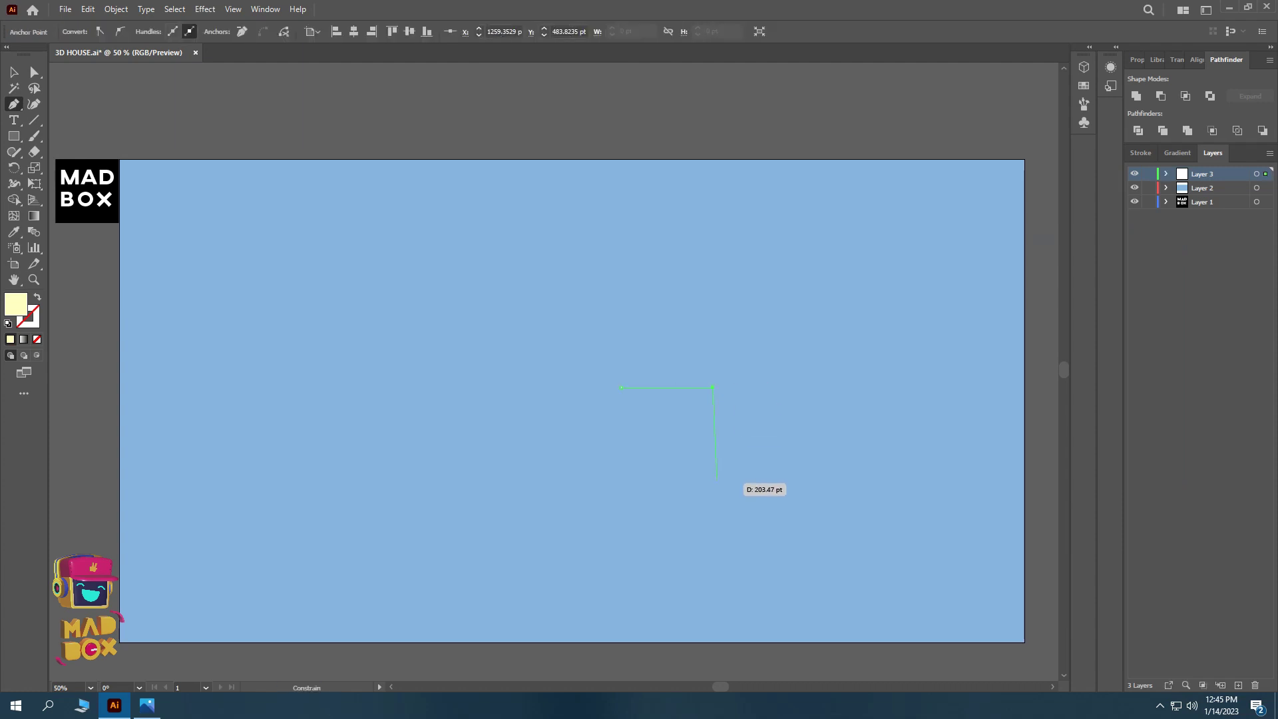
left_click(696, 480)
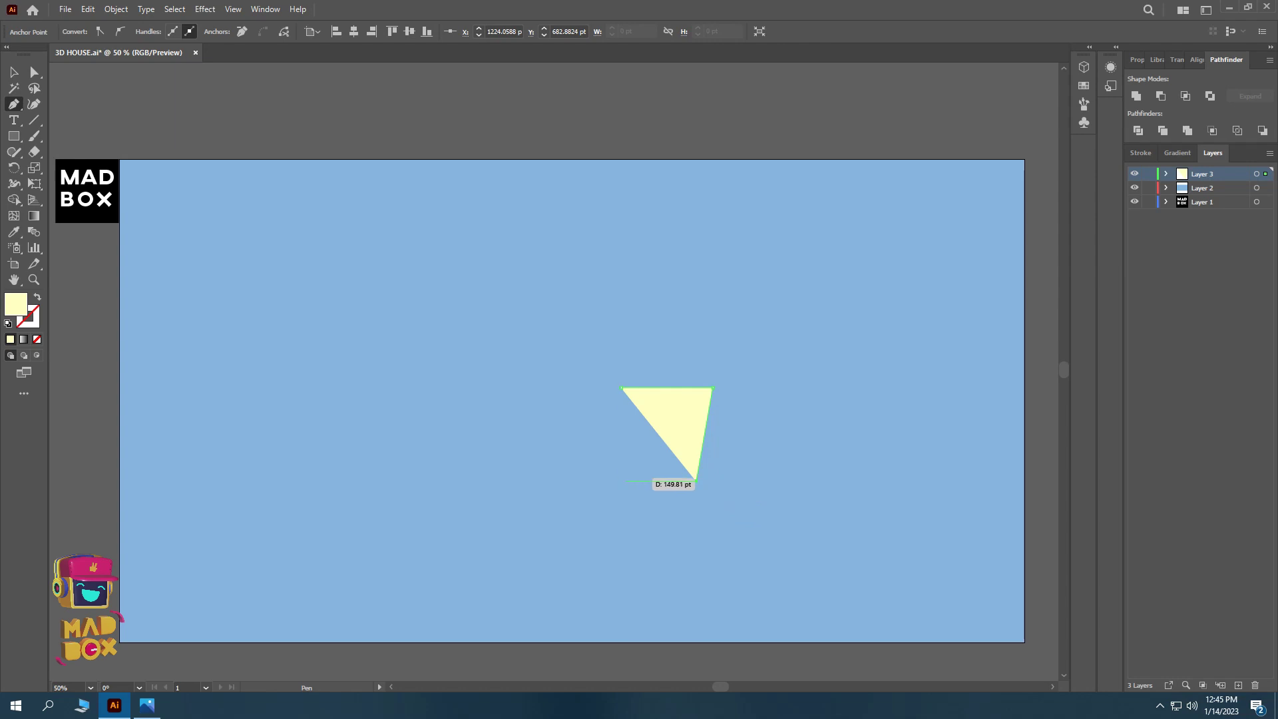
left_click(622, 481)
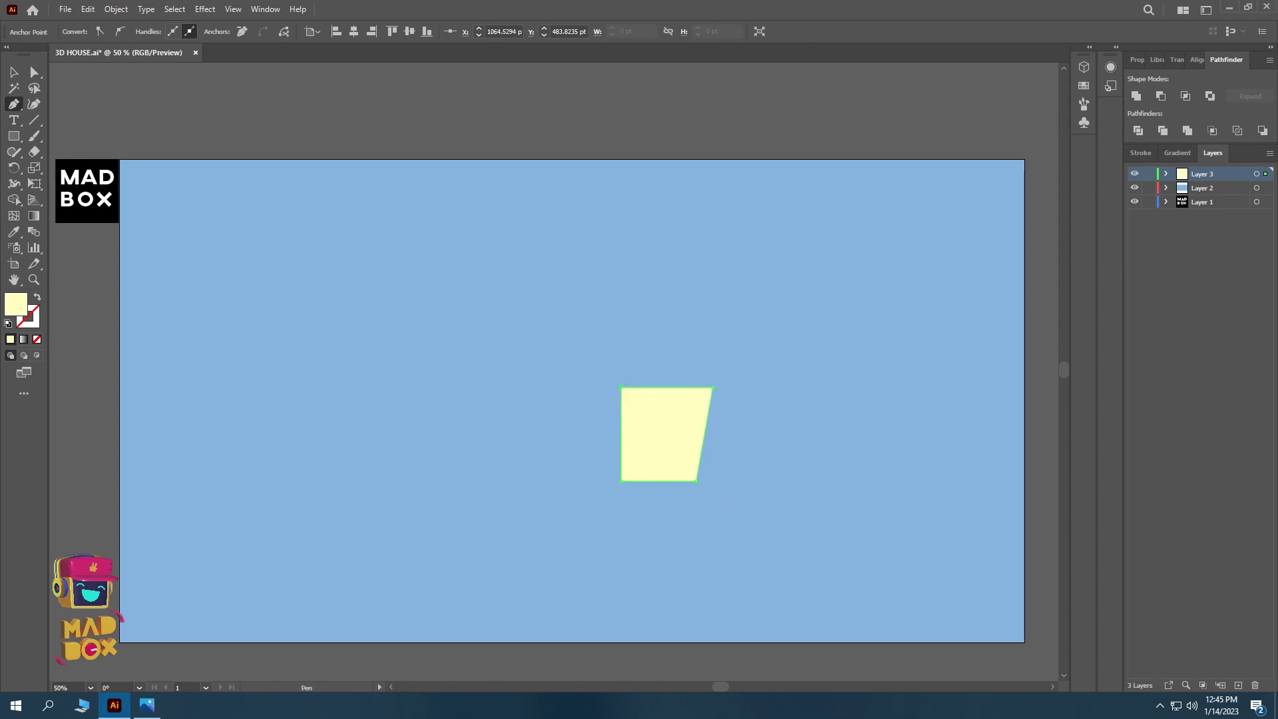
left_click(621, 388)
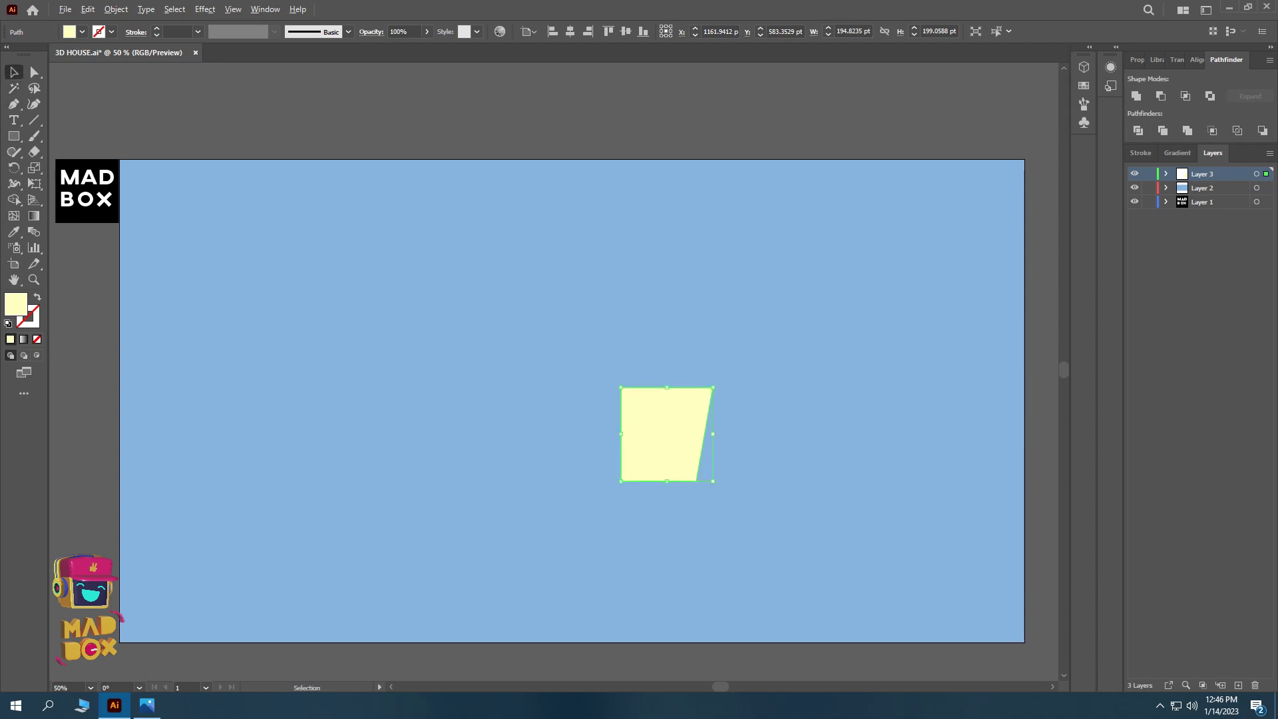
- Copy the wall to the left and stretch its bottom down into a taller trapezoid
left_click_drag(665, 433, 544, 423, "alt")
left_click(33, 72)
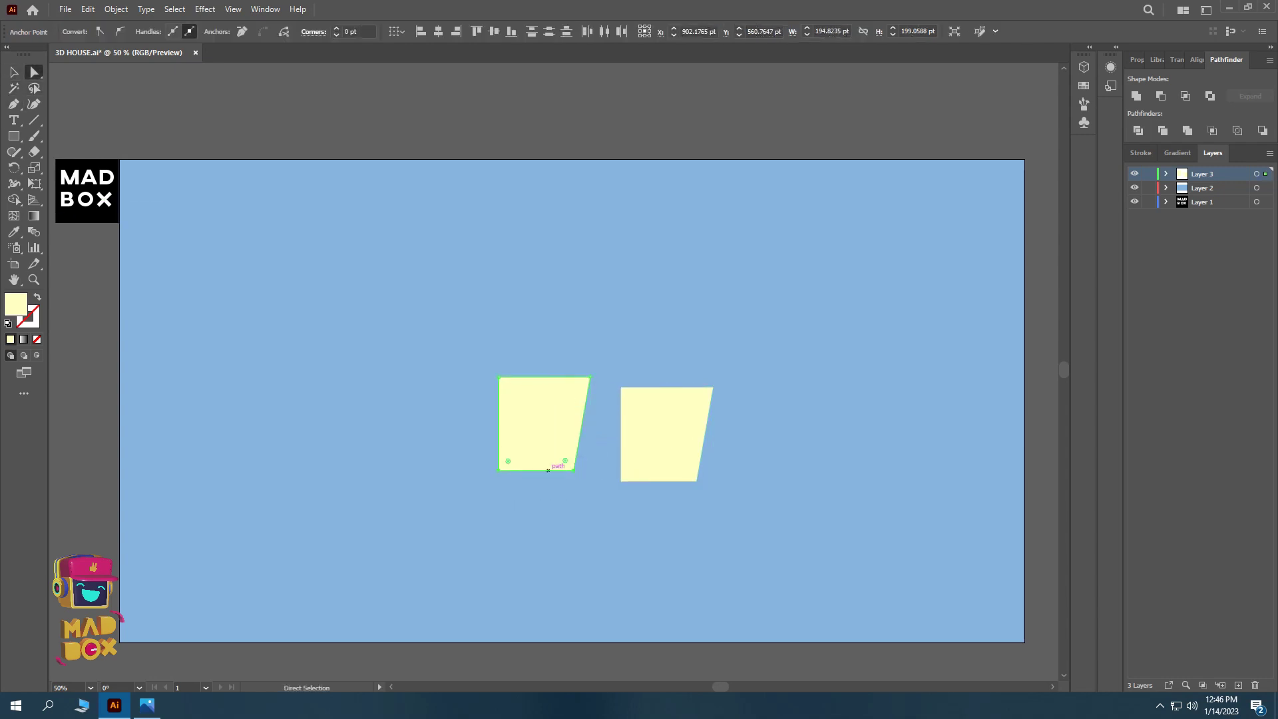
mouse_move(540, 470)
left_mouse_down("shift")
mouse_move(540, 565)
mouse_move(525, 559)
mouse_move(666, 481)
left_mouse_up("shift")
key("v")
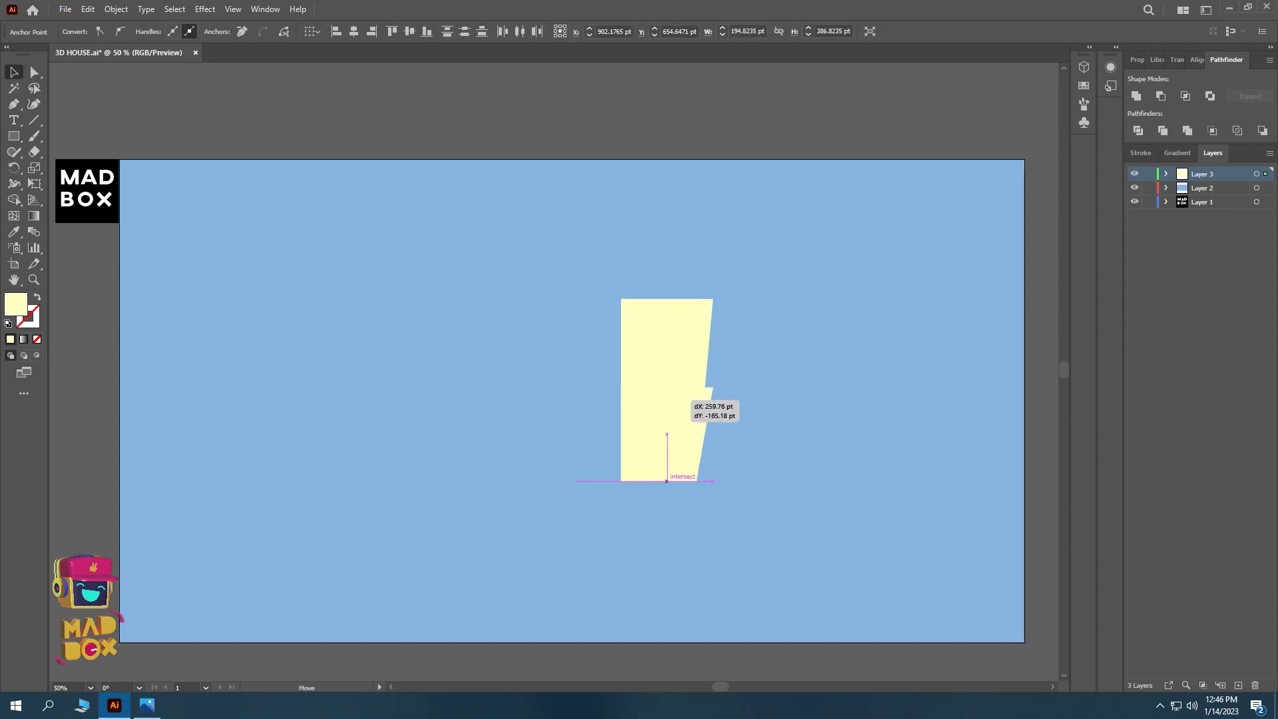
key("a")
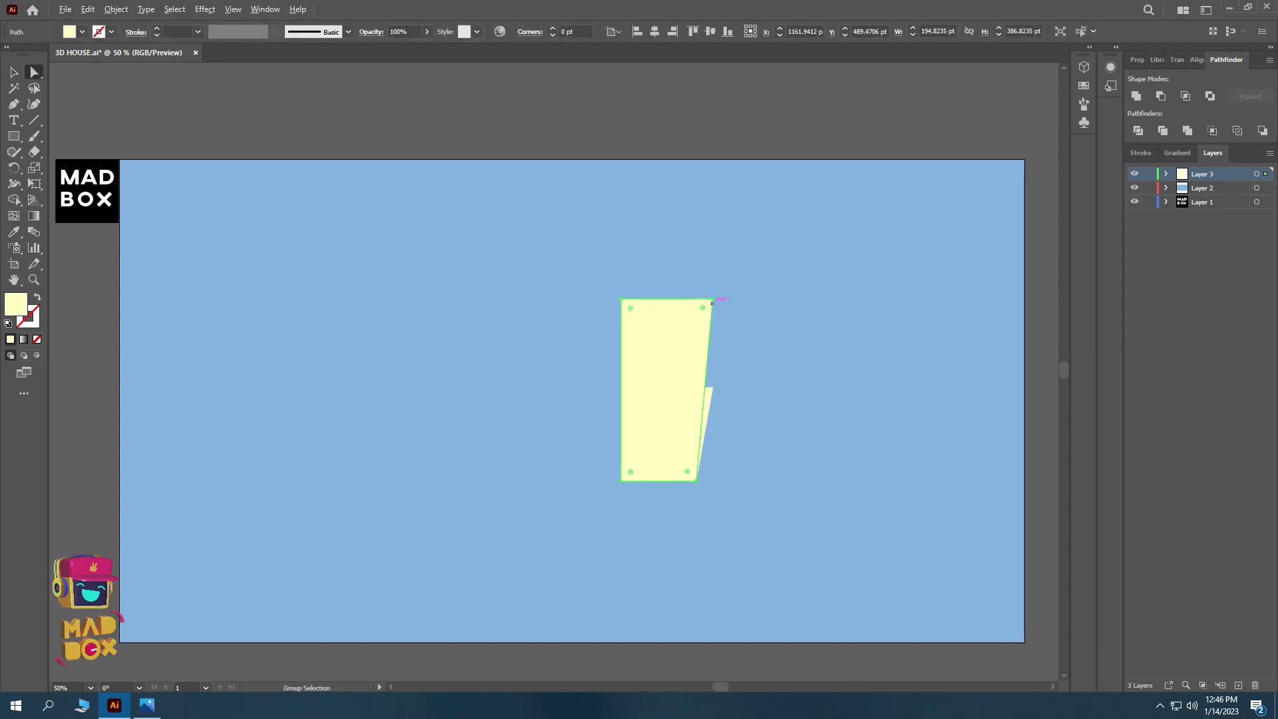
key("ctrl+equal")
mouse_move(664, 228)
left_mouse_down()
mouse_move(633, 247)
mouse_move(668, 243)
left_mouse_up()
key("v")
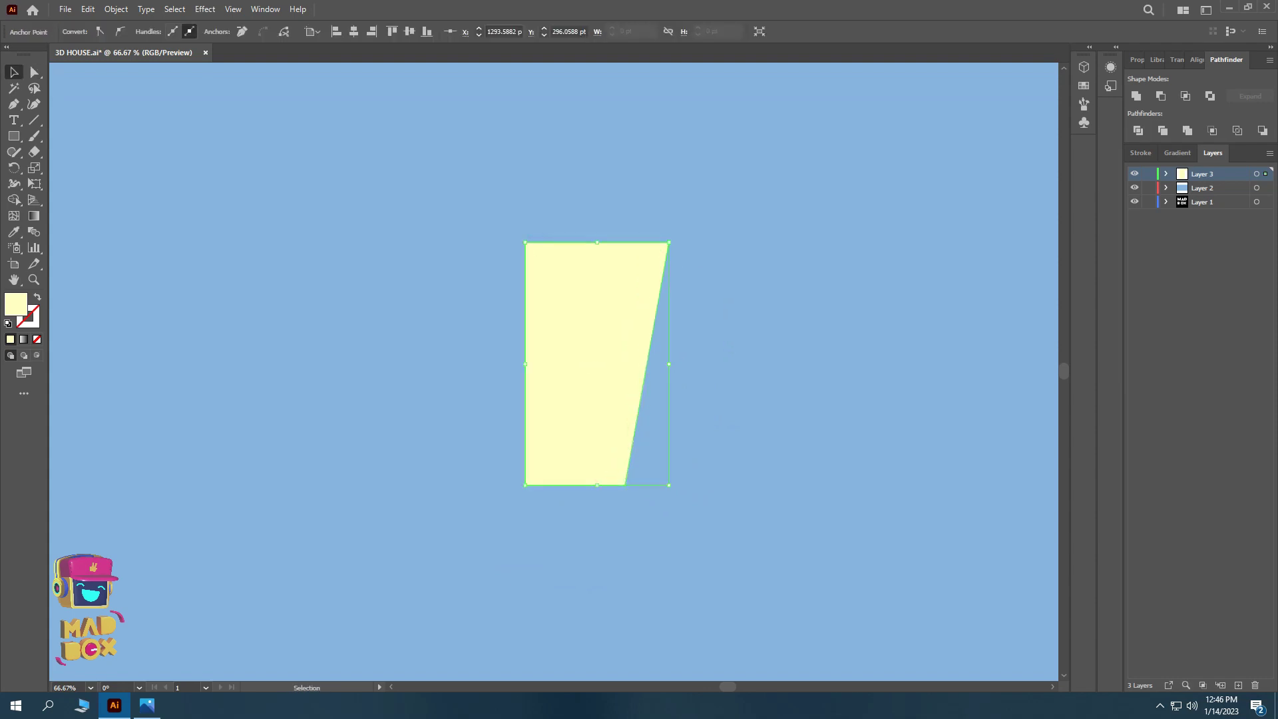
key("ctrl+minus")
left_click_drag(626, 362, 743, 362)
- Draw a dark brown square to the left of the yellow trapezoid
key("m")
mouse_move(574, 395)
left_mouse_down()
mouse_move(620, 468)
mouse_move(528, 470)
left_mouse_up()
left_click(82, 31)
left_click(92, 72)
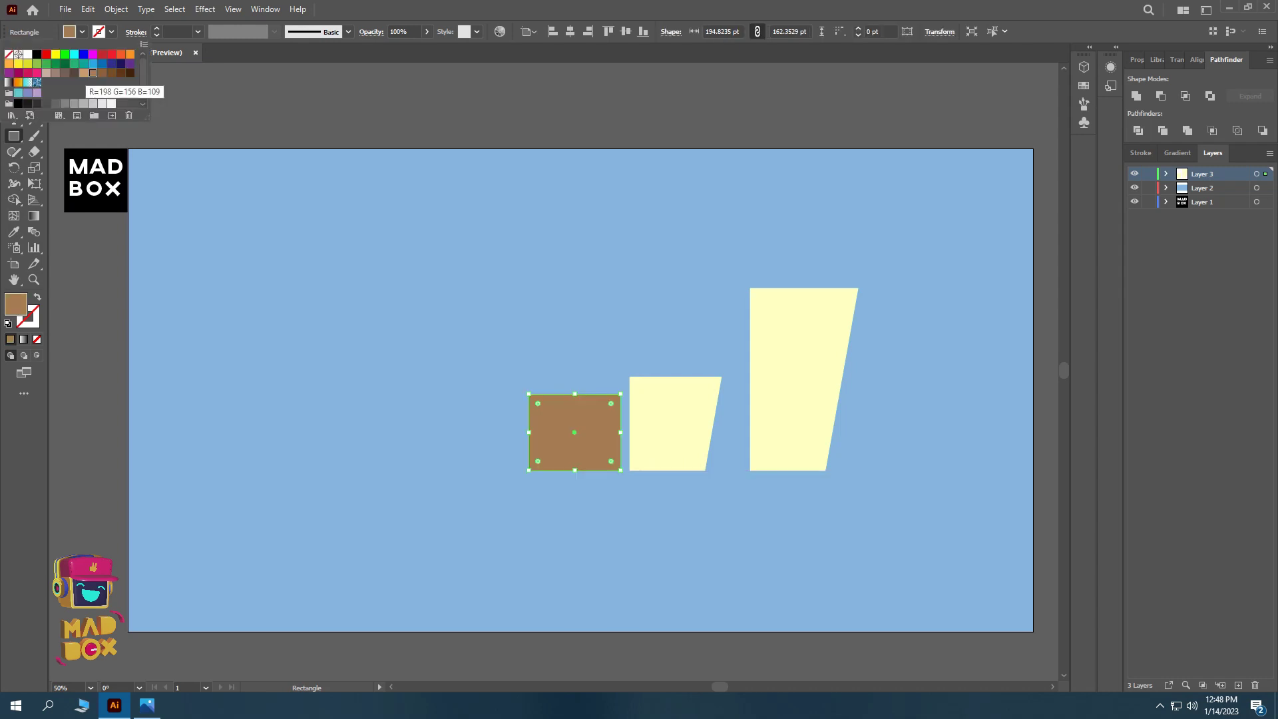
left_click(83, 72)
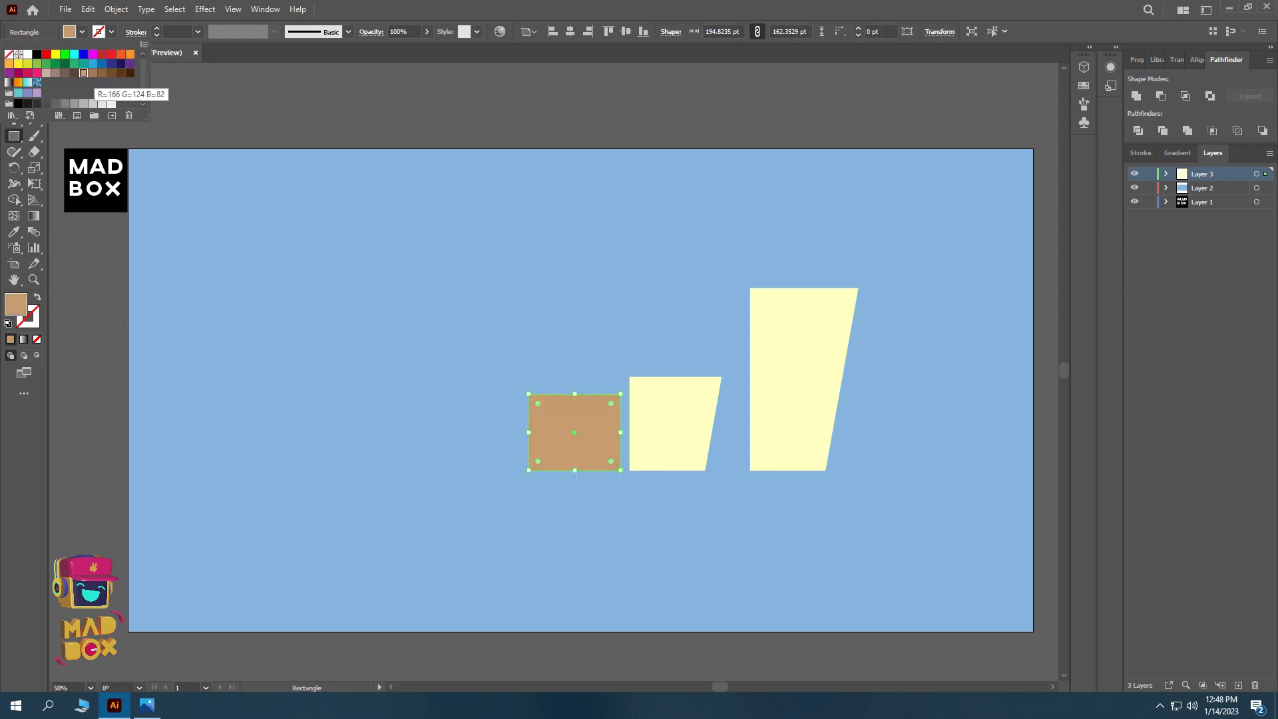
left_click(83, 73)
key("Escape")
key("v")
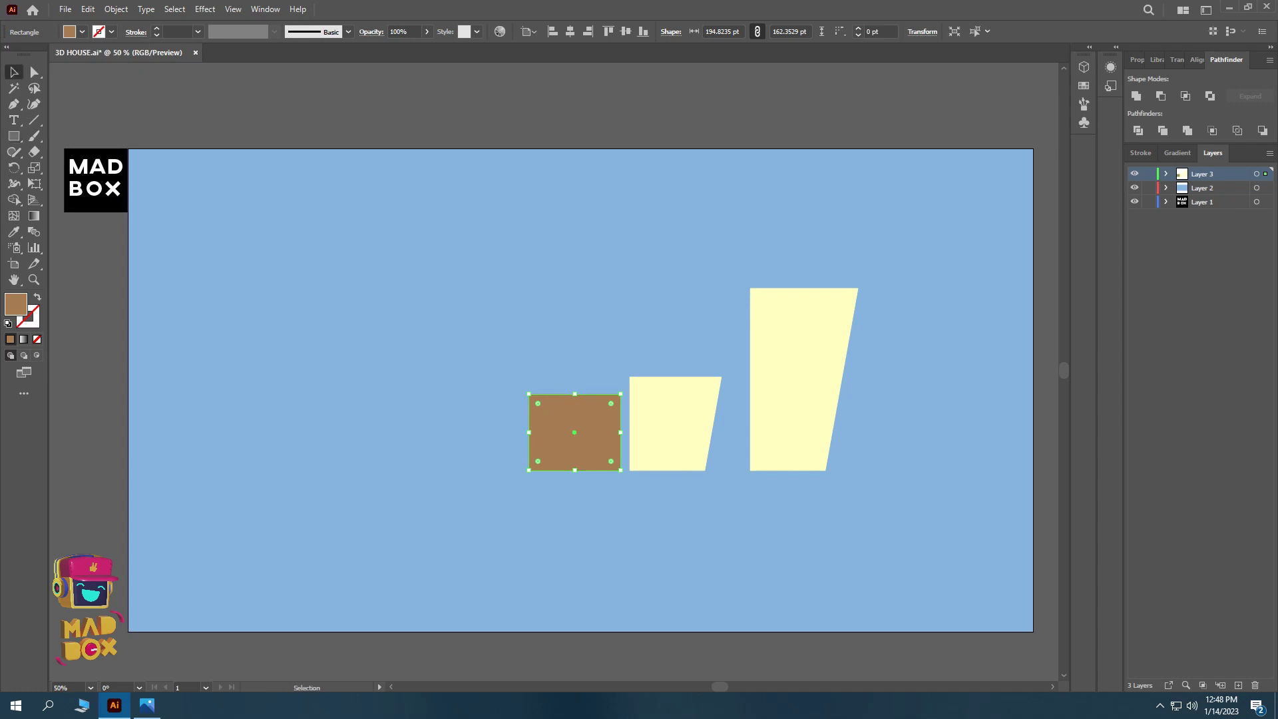
- Copy the trapezoid above the square, widening its left edge and raising its top
left_click_drag(675, 471, 587, 391)
key("a")
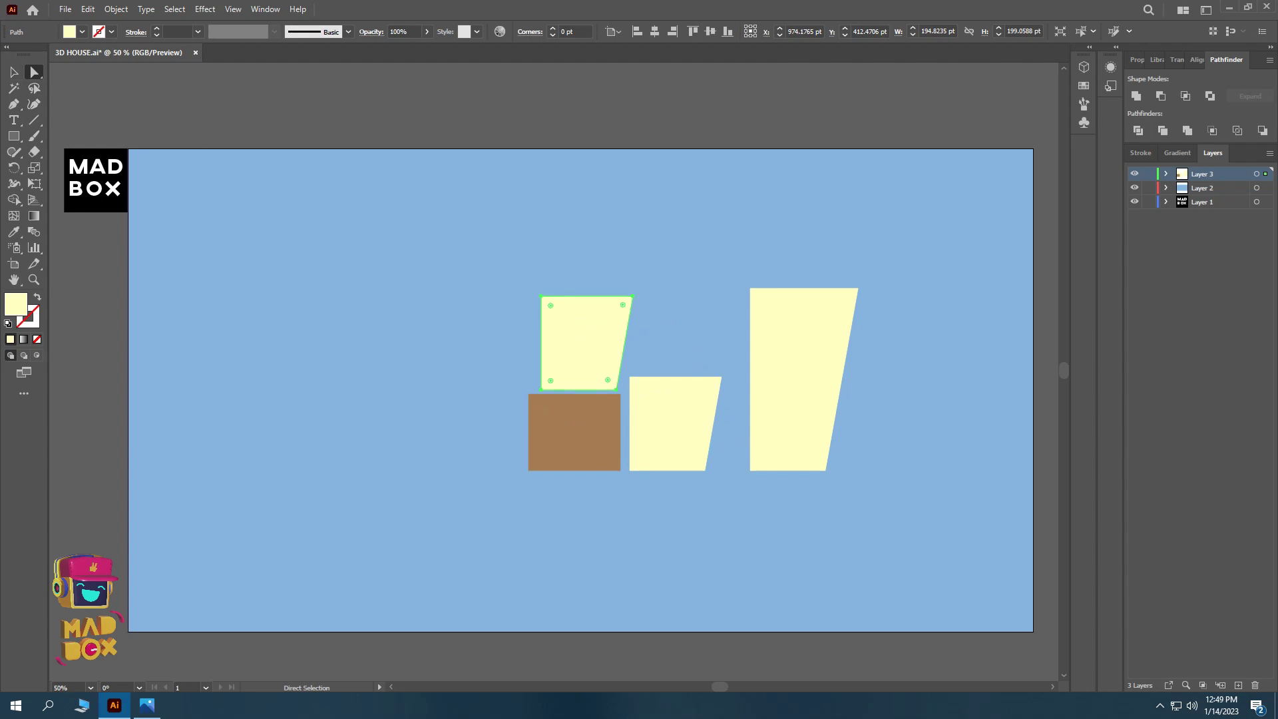
left_click_drag(540, 390, 529, 390)
left_click_drag(540, 297, 523, 290)
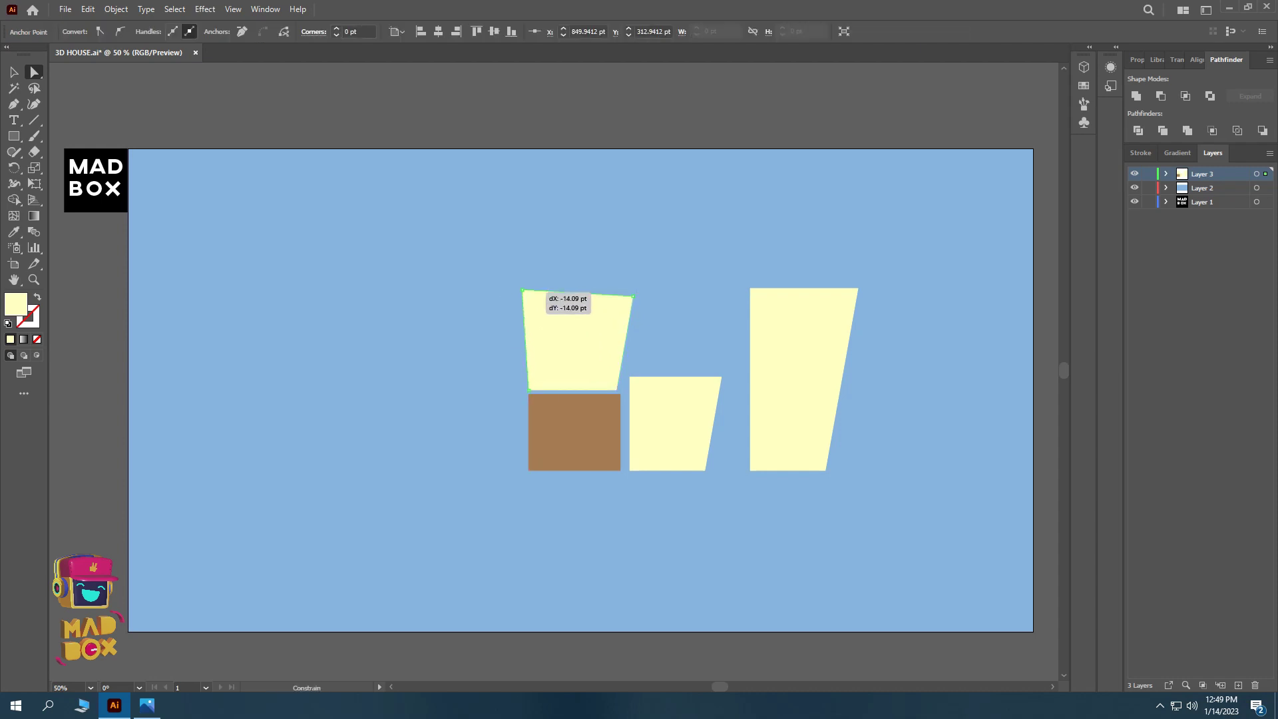
mouse_move(578, 293)
left_mouse_down()
mouse_move(578, 237)
mouse_move(578, 268)
mouse_move(523, 302)
left_mouse_up()
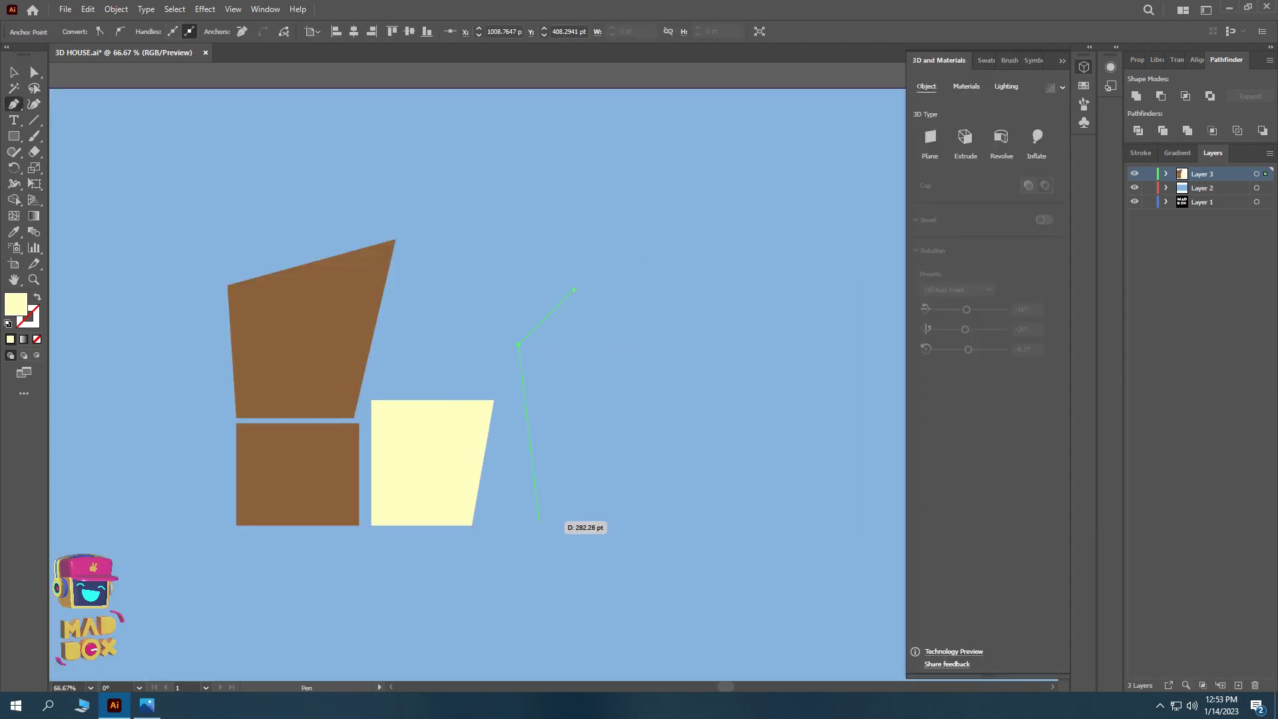
- Draw a pale yellow pentagon with a raised pointed top using the Pen tool
left_click(539, 520)
left_click(609, 520)
left_click(623, 347)
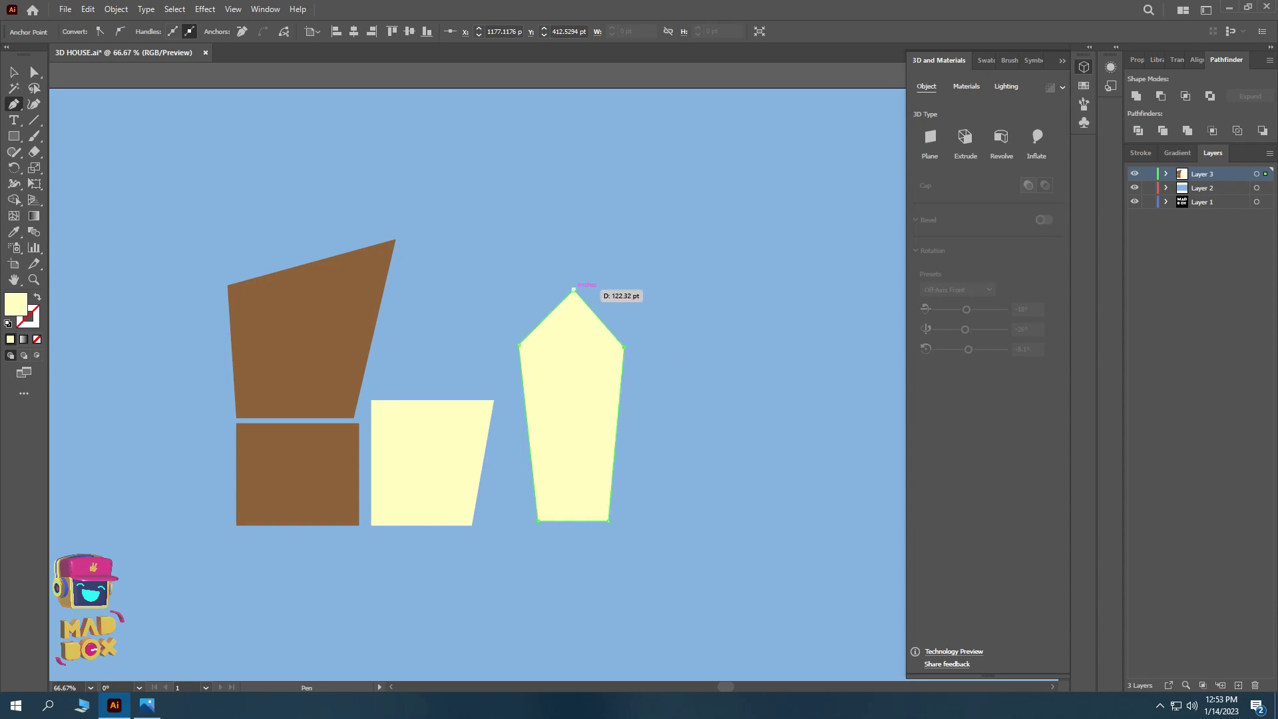
key("a")
left_click_drag(574, 290, 574, 270)
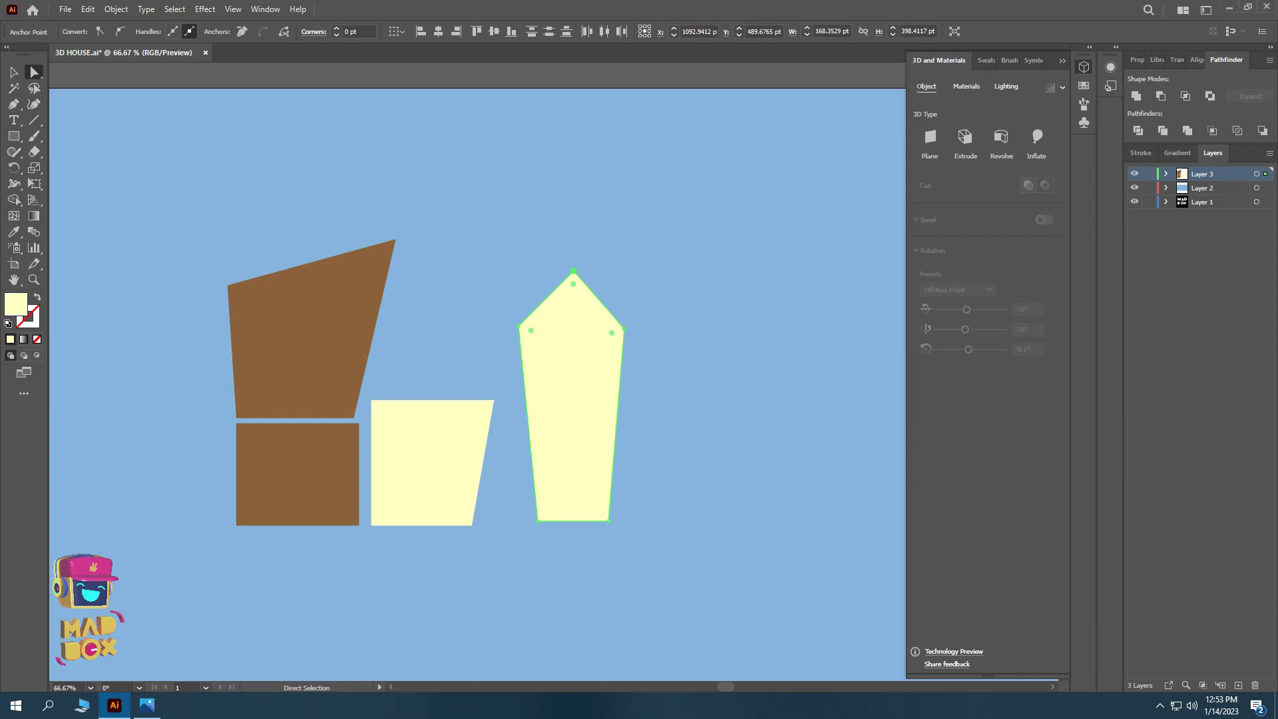
key("v")
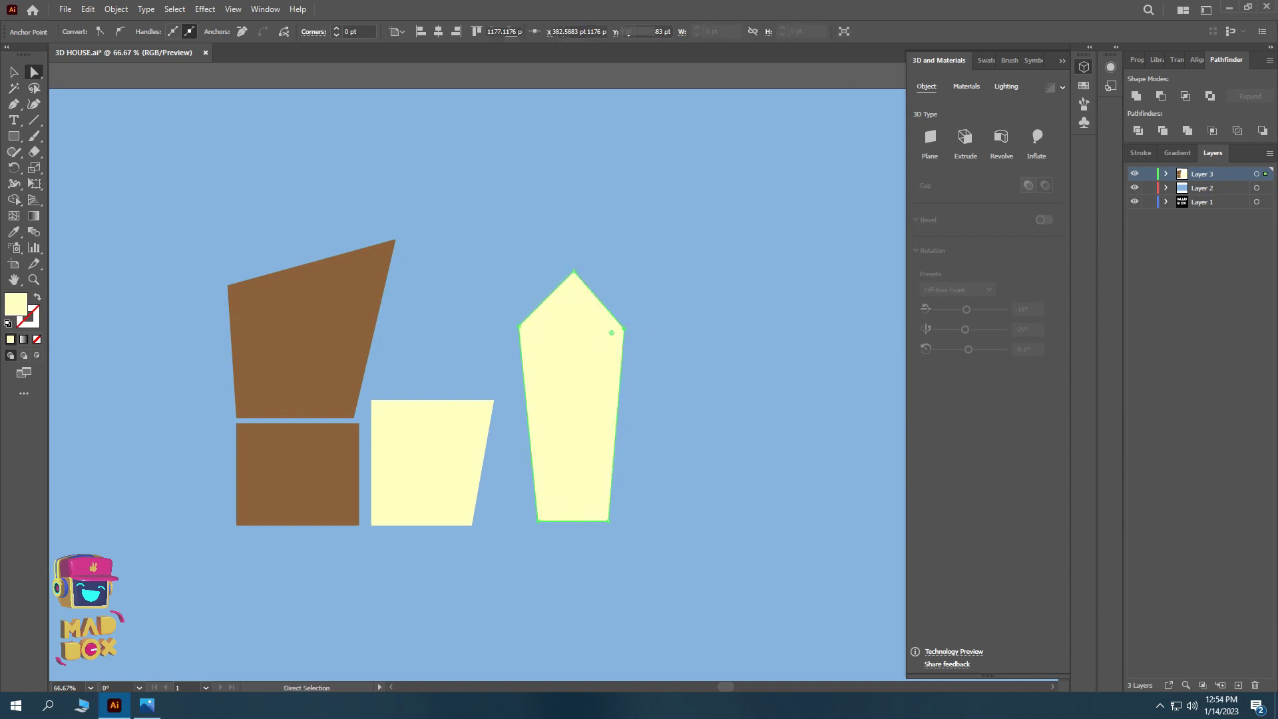
- Save the document and extrude the pentagon into a 3D pillar
key("ctrl+shift+a")
key("ctrl+s")
left_click(621, 365)
left_click(965, 137)
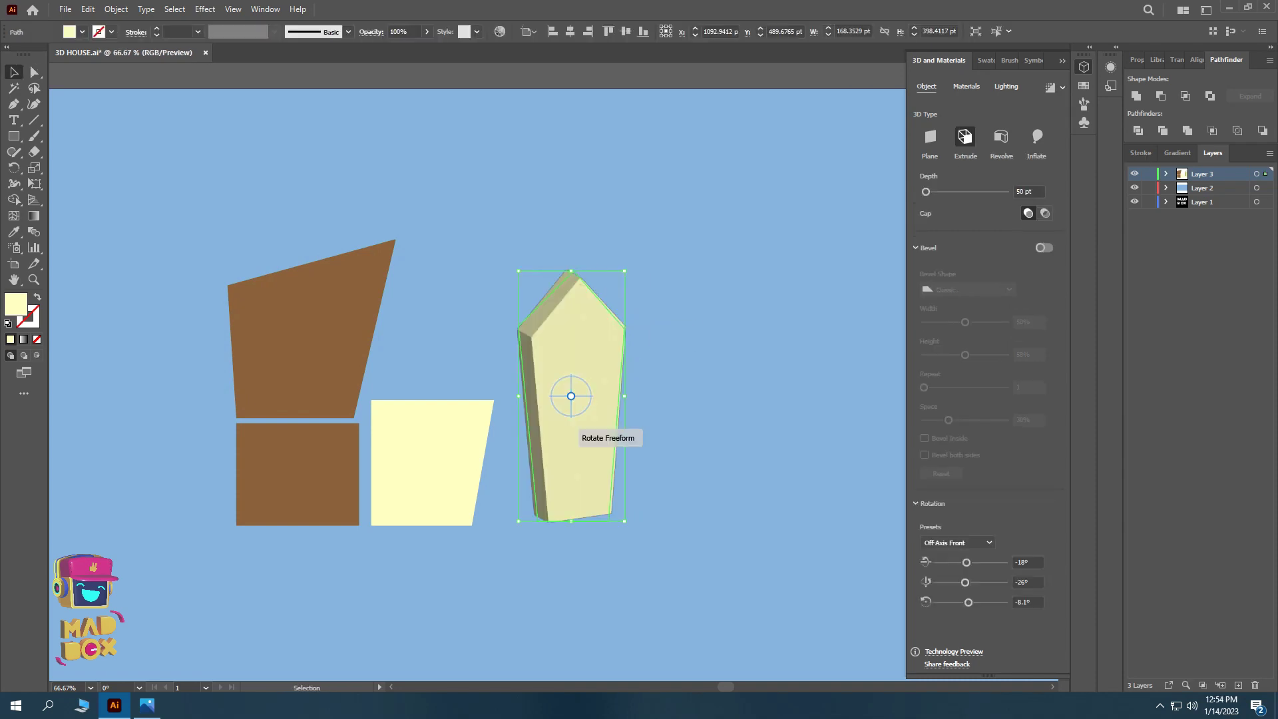
- Deepen the house block's extrusion, send it behind the door, and tilt it to X rotation 175°
left_click_drag(571, 396, 571, 395)
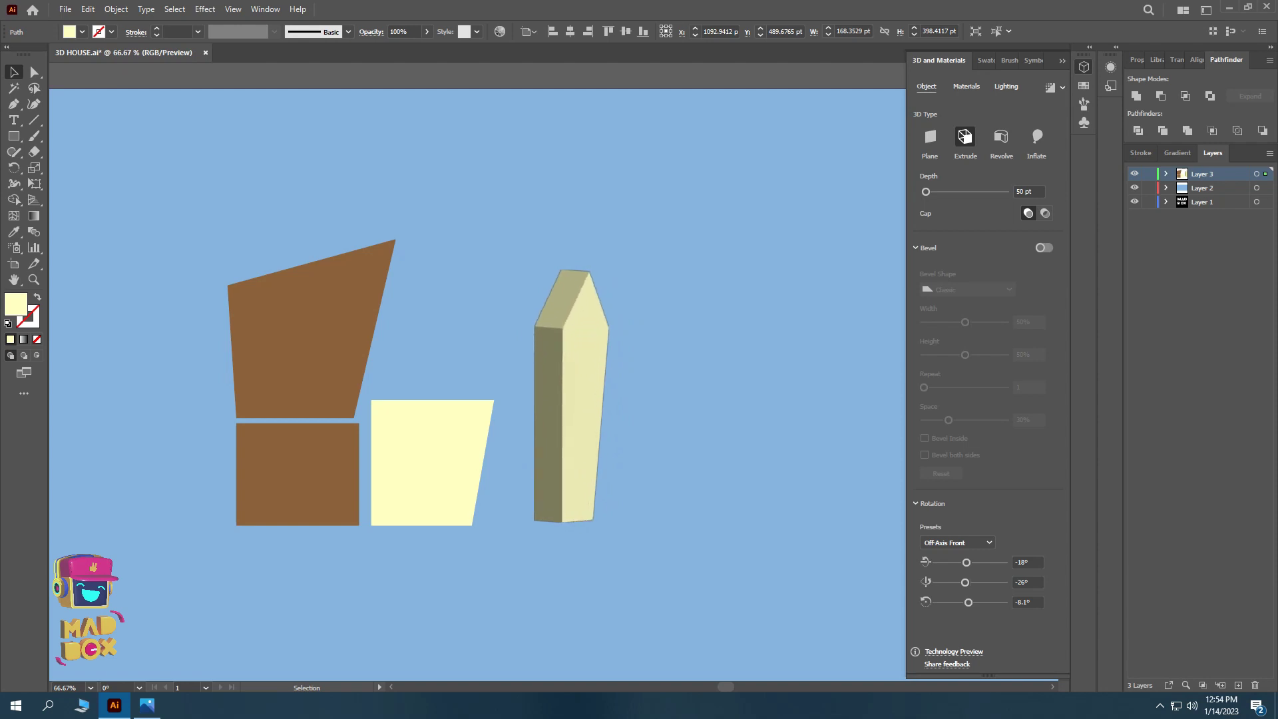
left_click_drag(926, 192, 932, 191)
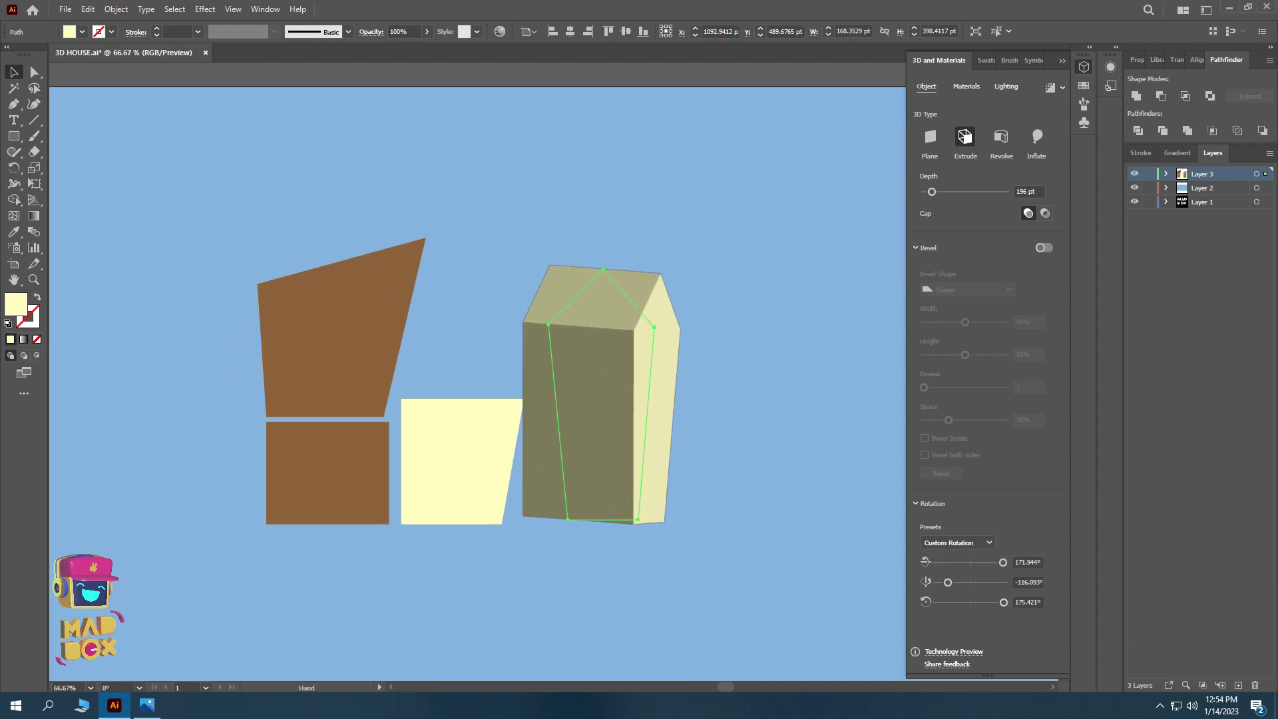
left_click_drag(533, 399, 690, 373)
left_click_drag(932, 191, 945, 192)
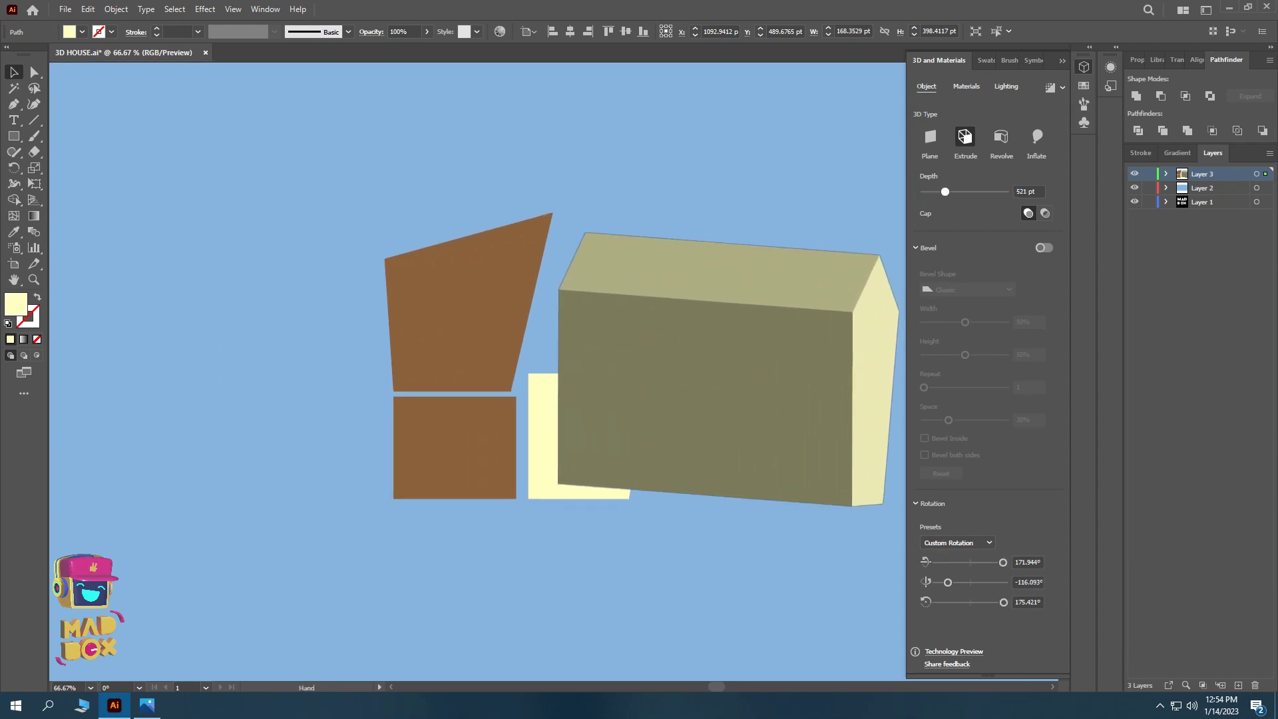
key("ctrl+shift+bracketleft")
left_click_drag(728, 369, 589, 363)
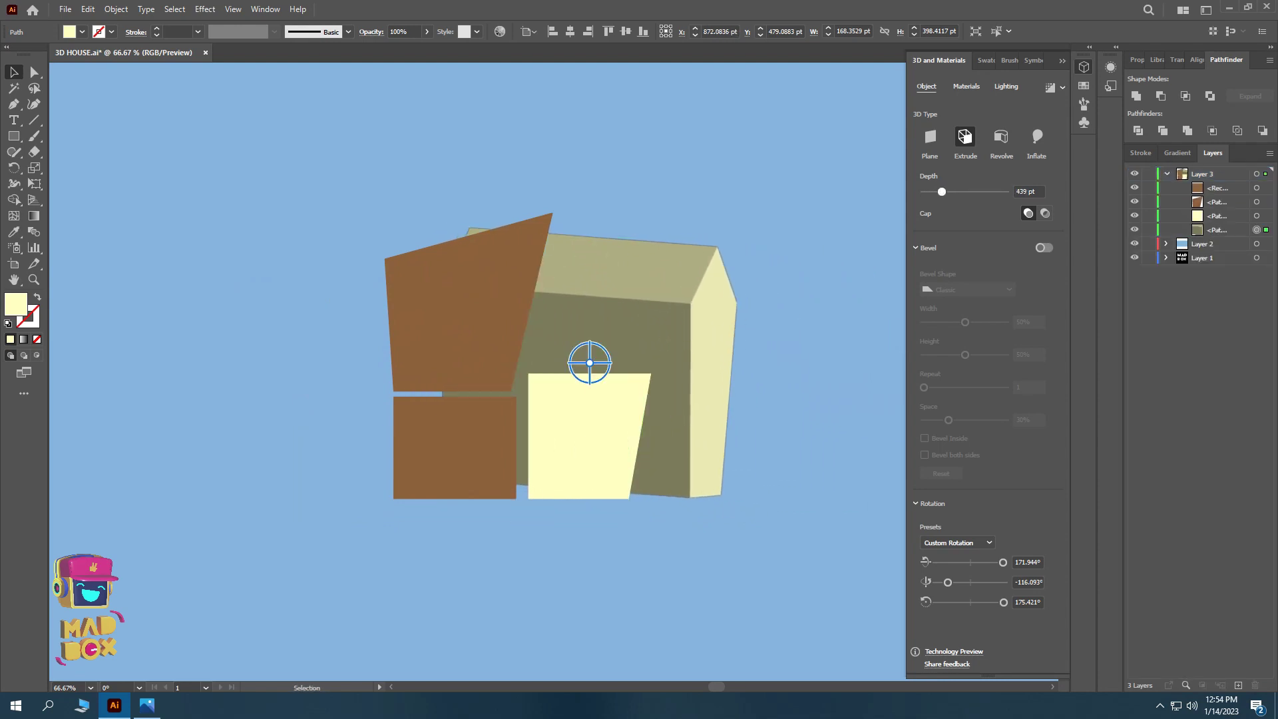
type("175")
key("Return")
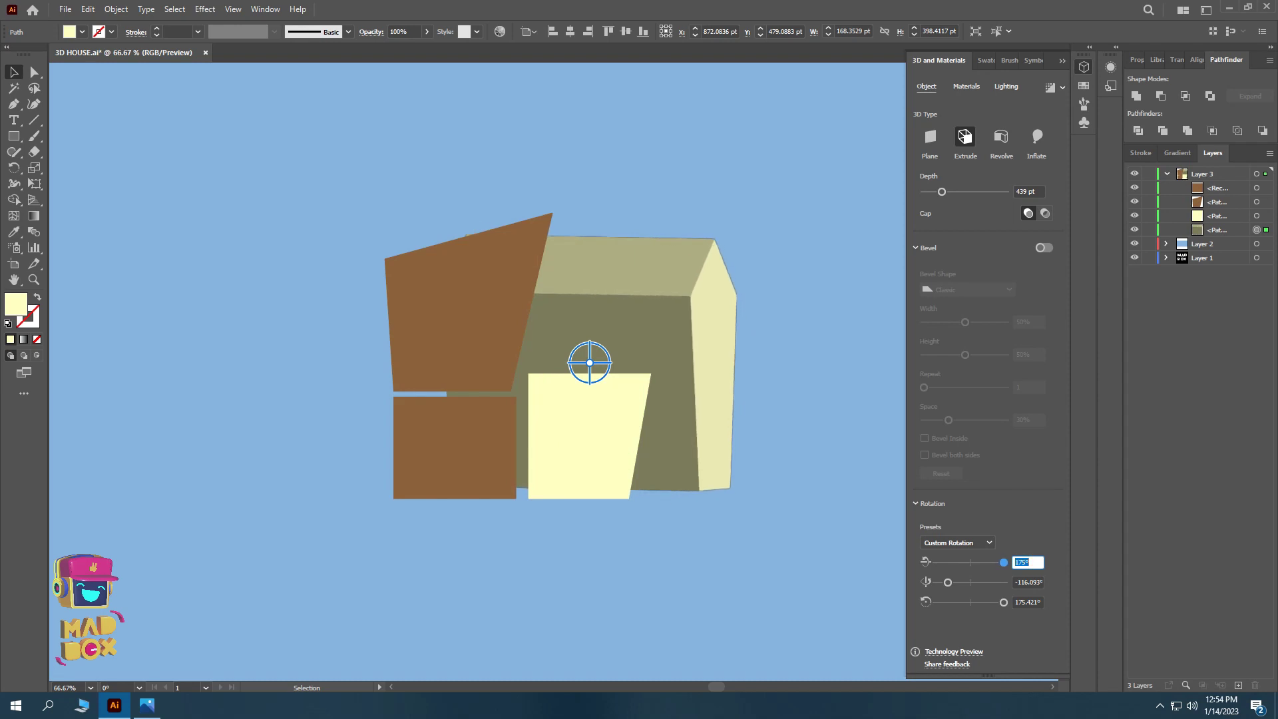
- Widen the house block by moving its bottom anchors right, then nudge it into place
key("a")
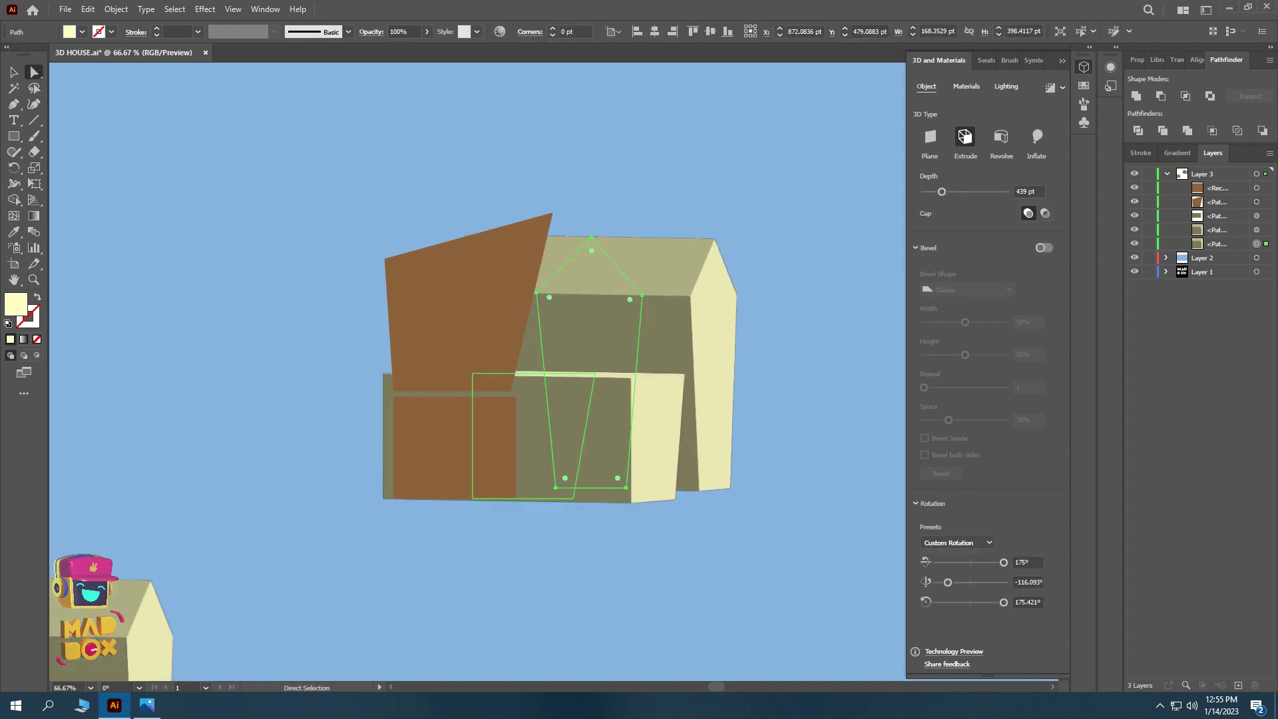
left_click(556, 487)
left_click(603, 488)
left_click_drag(603, 488, 722, 347)
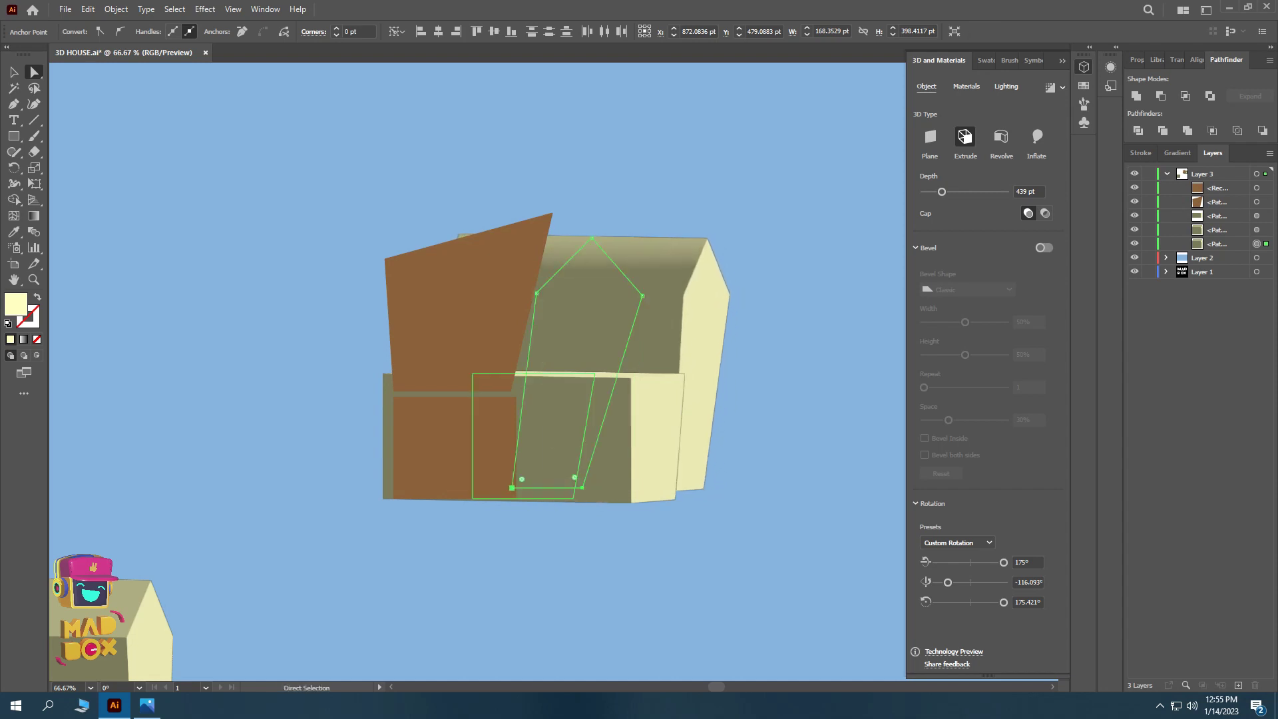
left_click_drag(724, 351, 724, 351)
key("v")
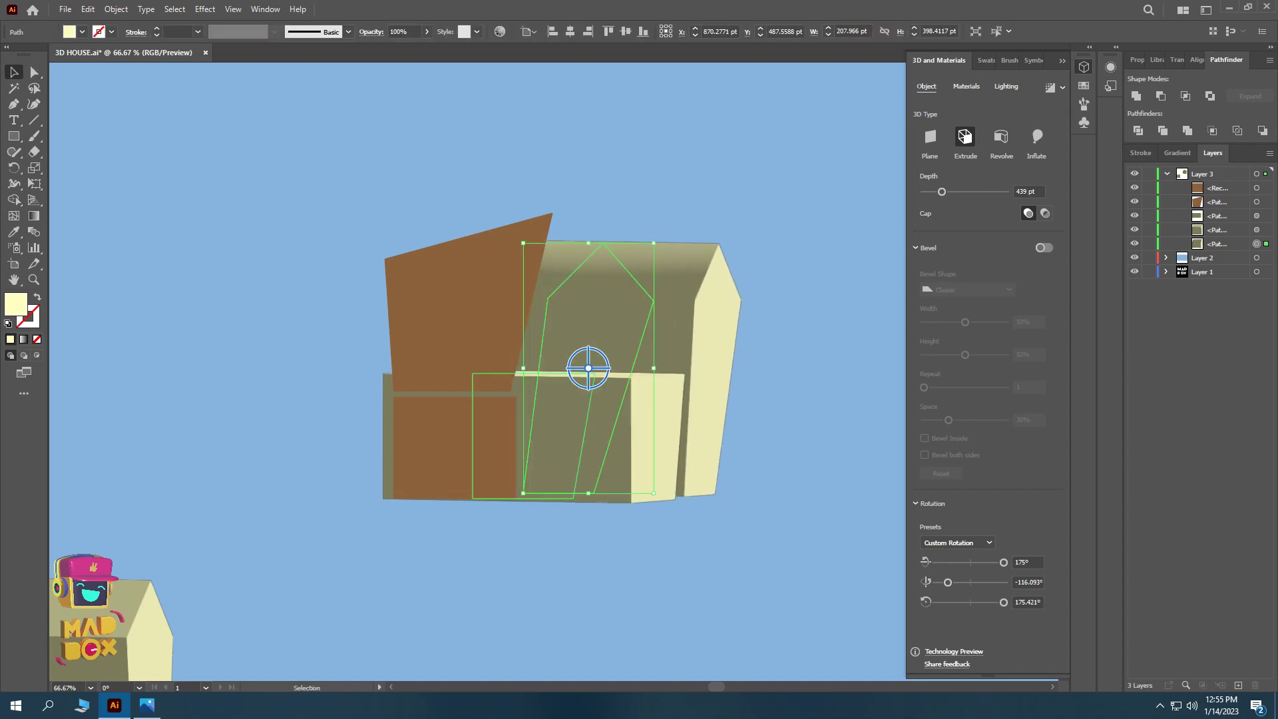
key("a")
left_click_drag(595, 493, 591, 493)
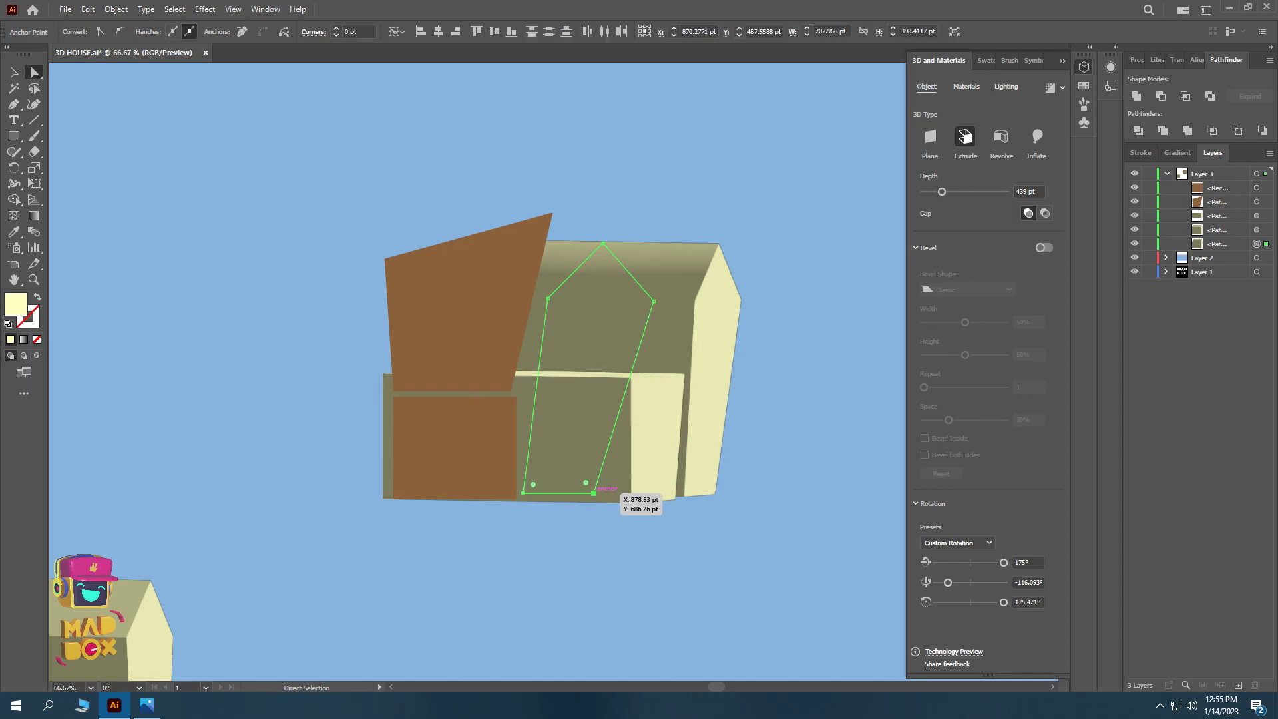
key("v")
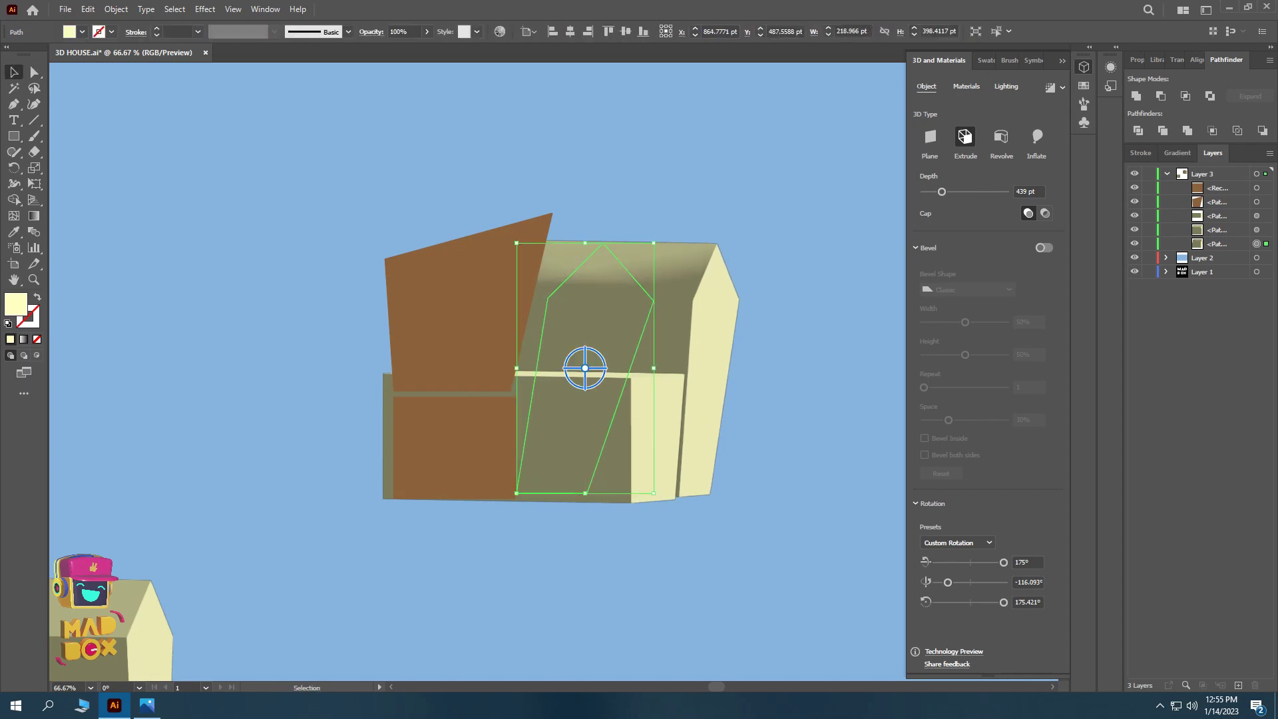
key("Right")
key("Right")
key("Right")
key("Down")
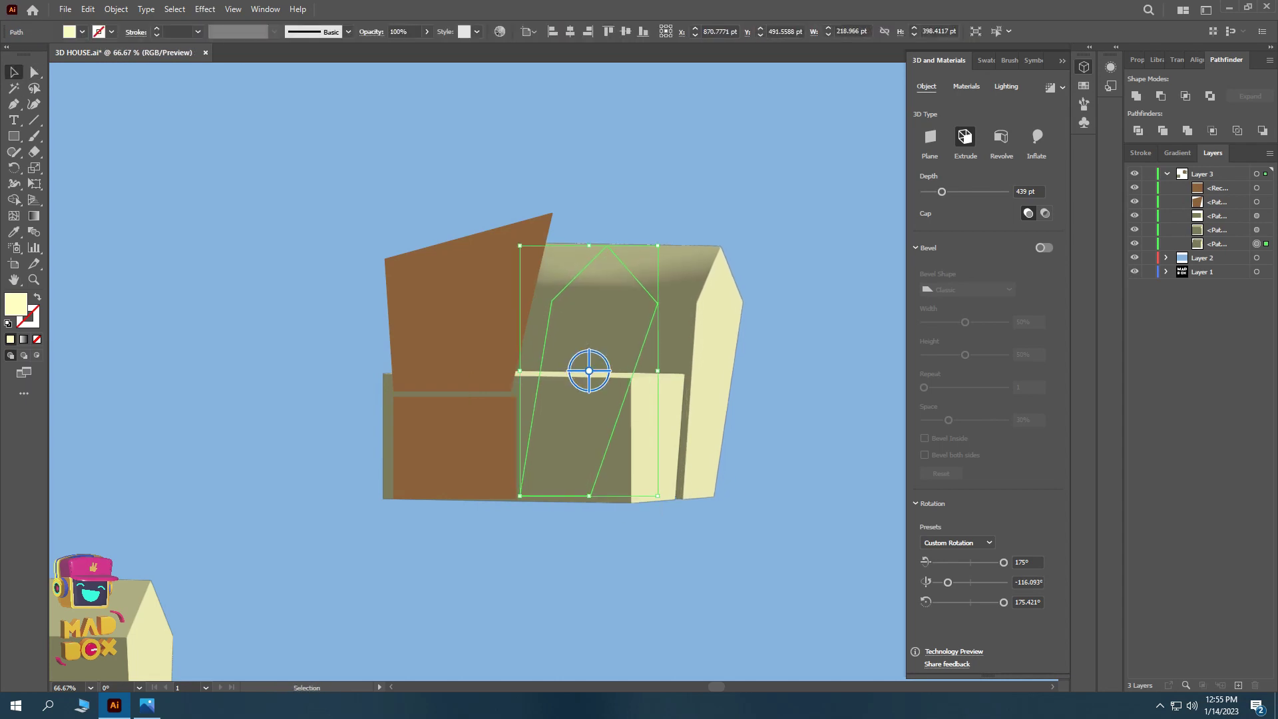
key("ctrl+shift+a")
left_click_drag(563, 360, 446, 323)
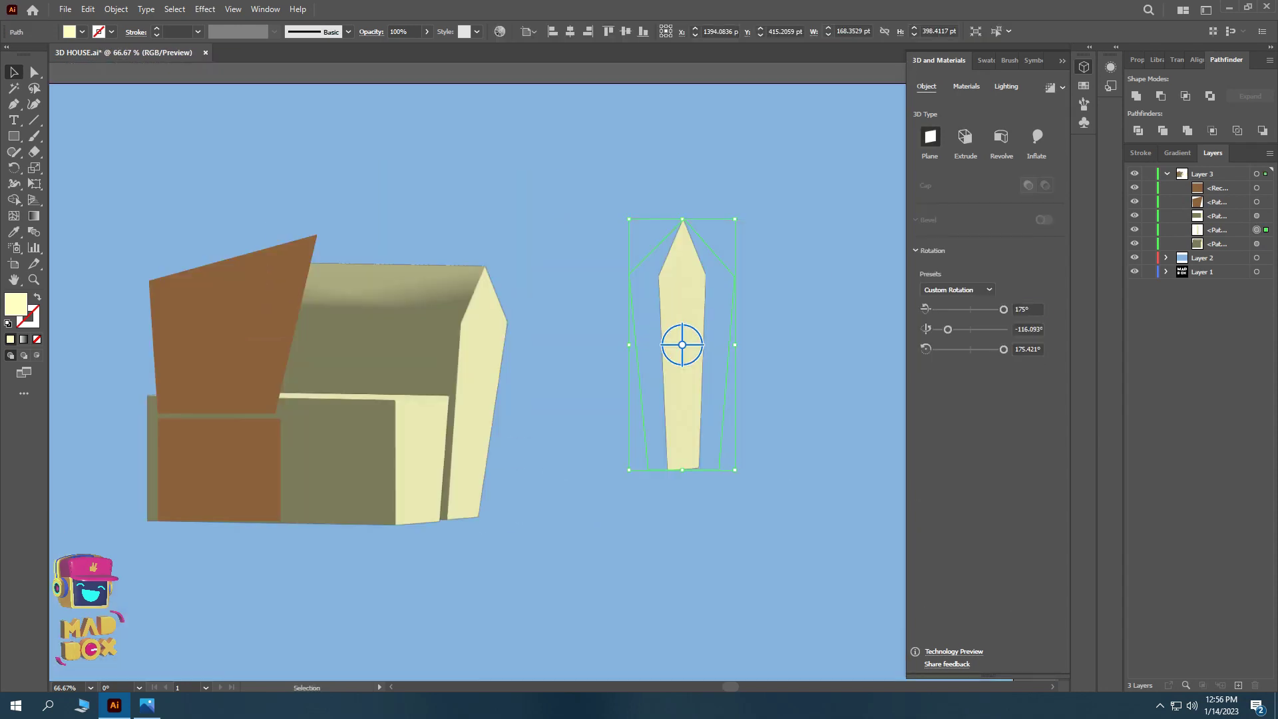
- Set all three 3D rotation angles of the gable to 0° so it stands flat
type("0")
key("Tab")
type("0")
key("Tab")
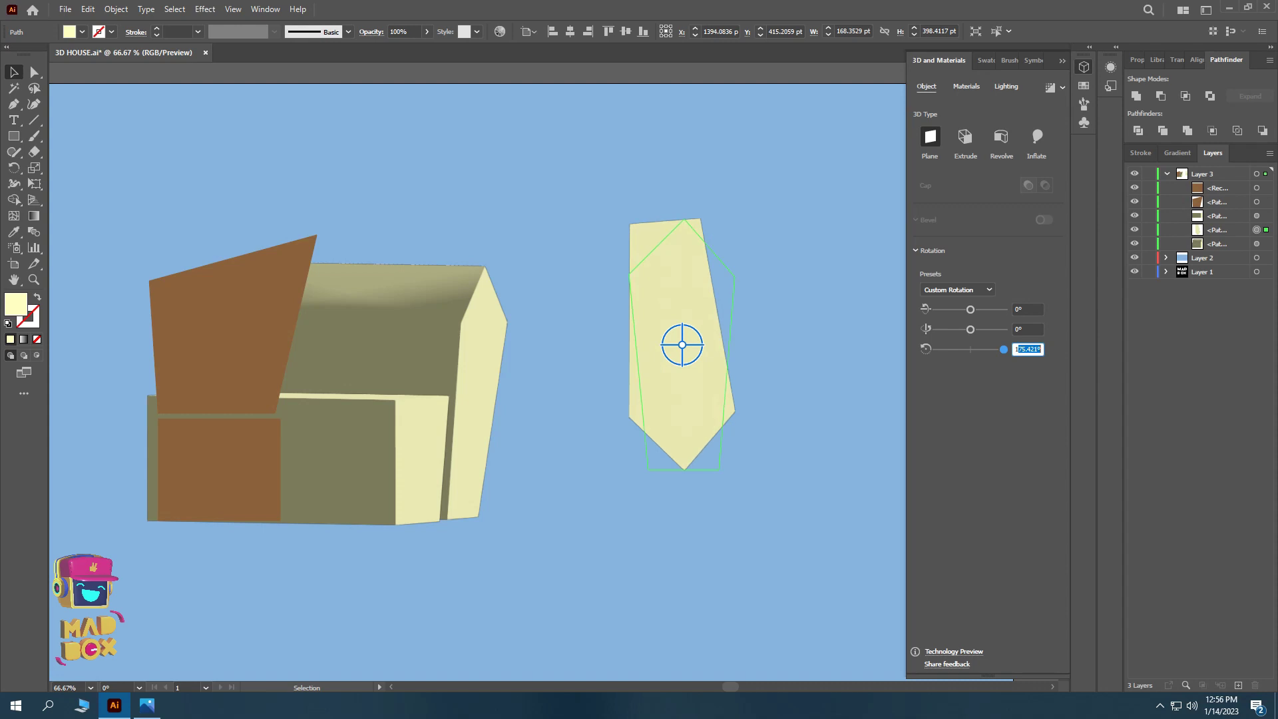
type("0")
key("ctrl+shift+a")
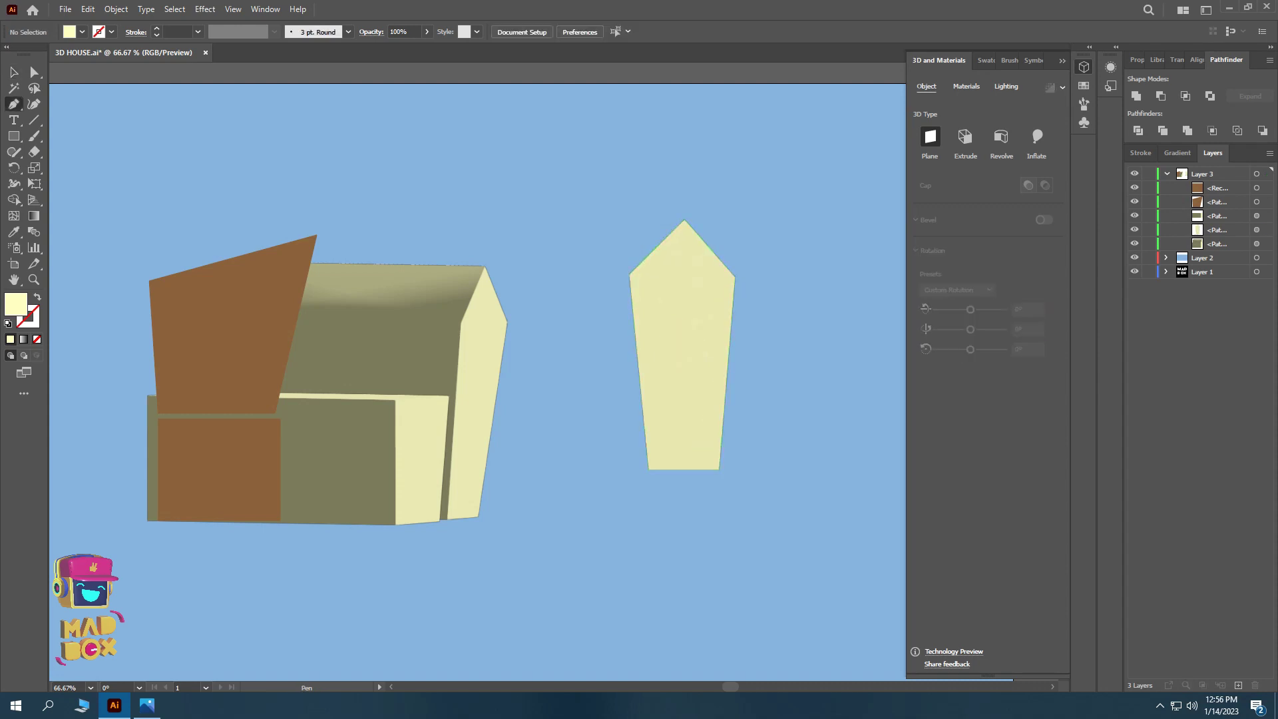
- Draw left and right roof bands along the gable's two sloping top edges
left_click(683, 217)
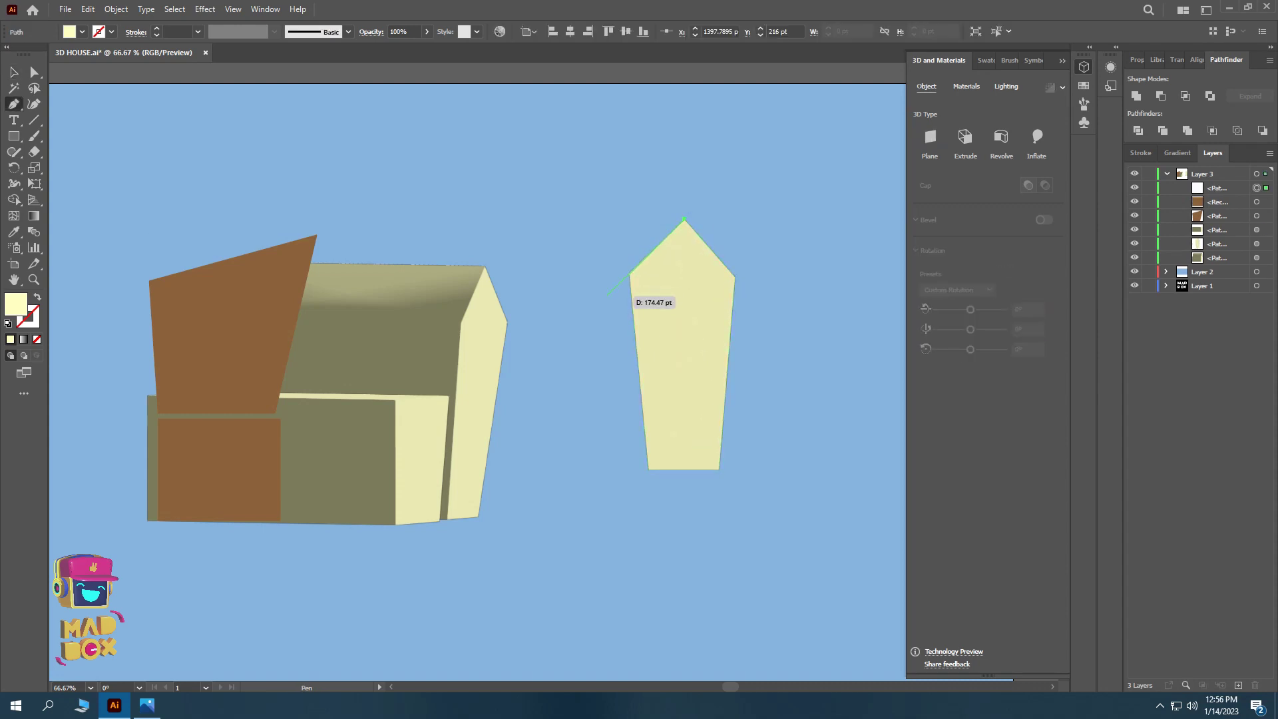
scroll(611, 292, "up", 3)
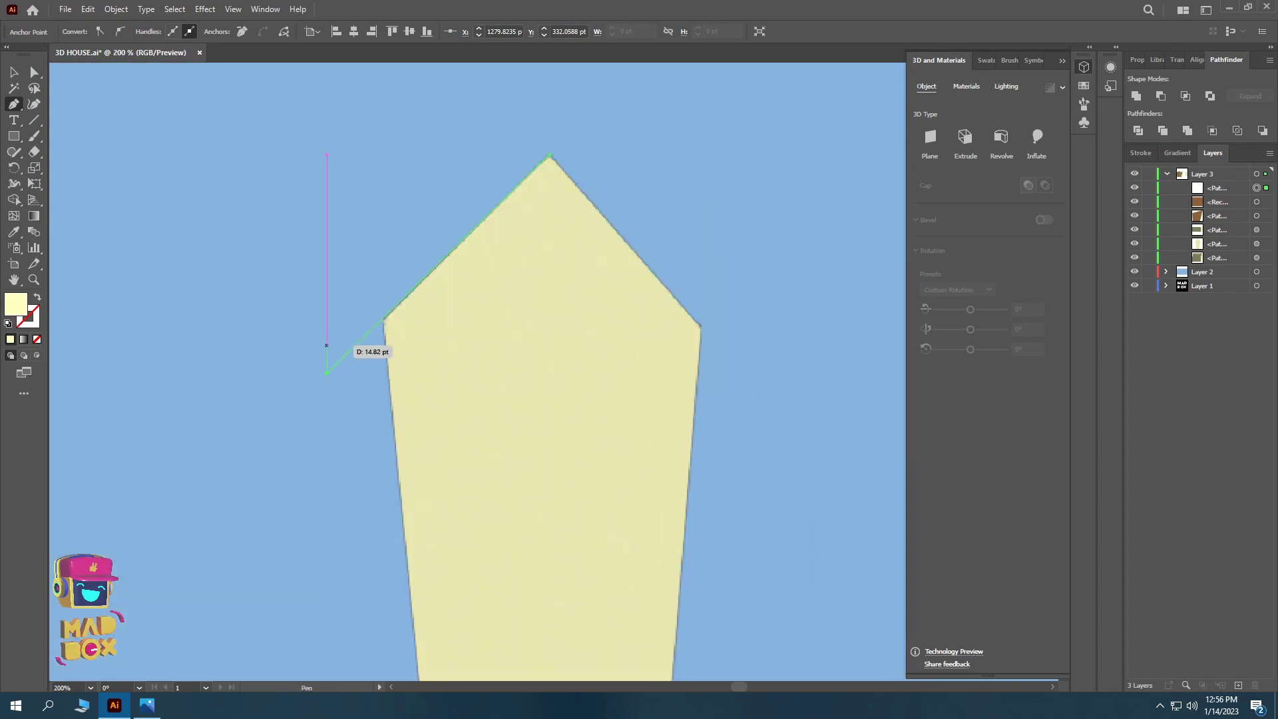
left_click(326, 345)
left_click(549, 131)
key("ctrl")
left_click(738, 335)
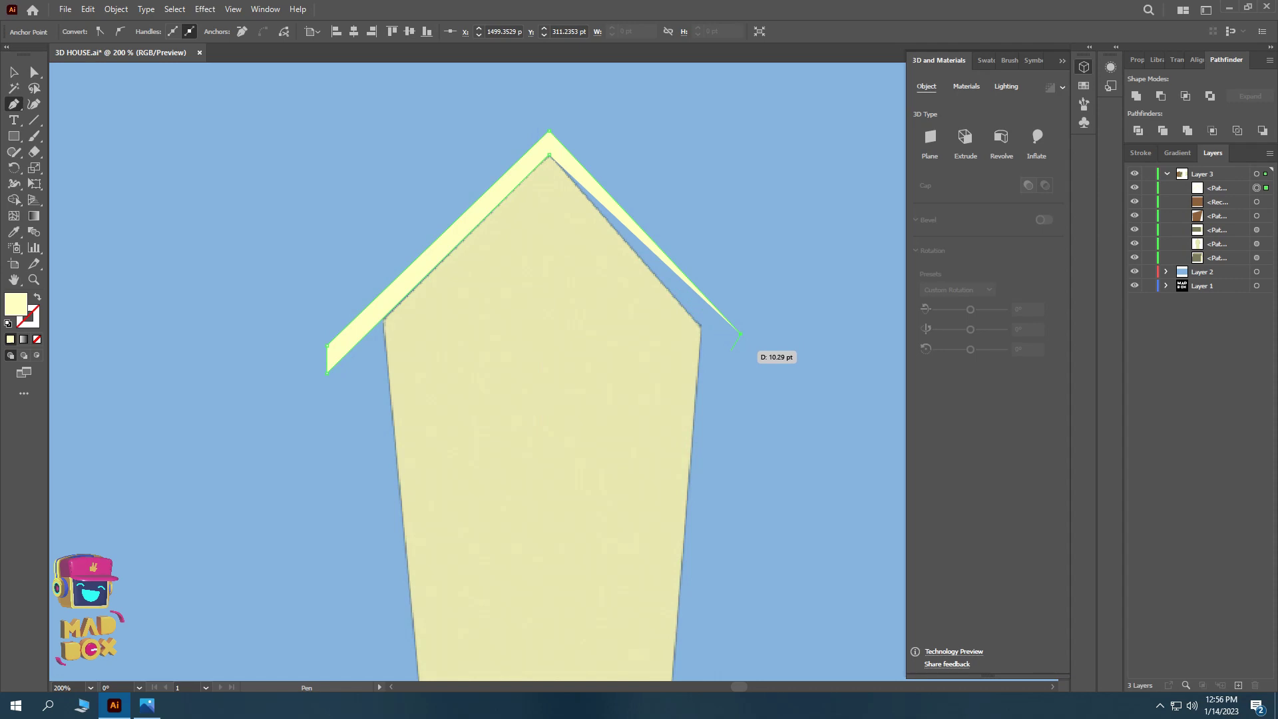
left_click(550, 156)
mouse_move(729, 351)
left_mouse_down()
mouse_move(751, 332)
mouse_move(734, 341)
left_mouse_up()
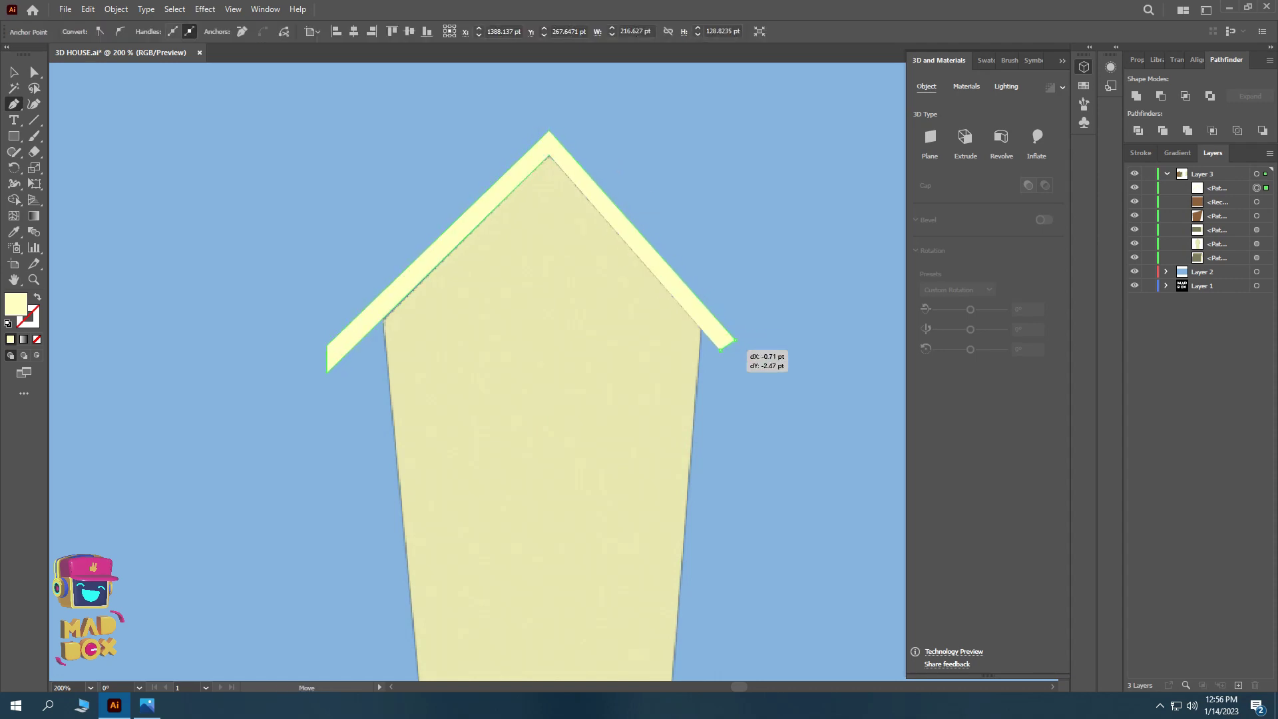
left_click_drag(328, 370, 381, 347)
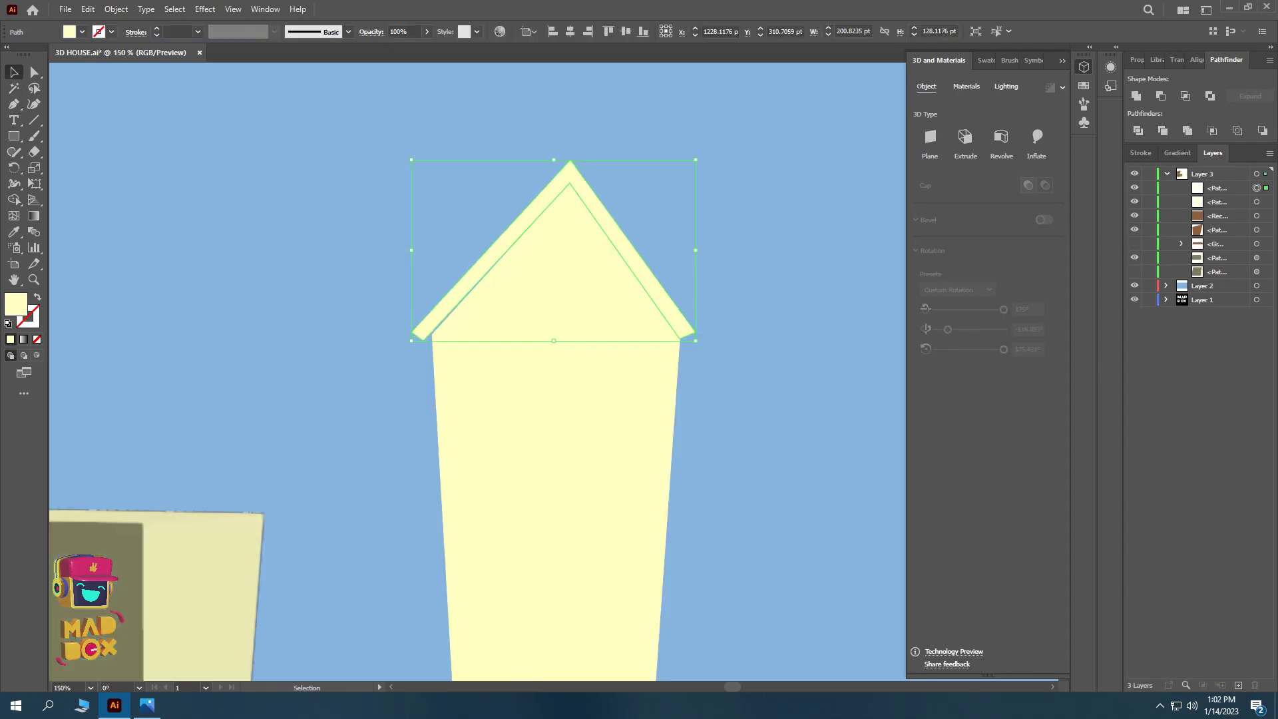
- Fill the roof band with a lighter salmon-peach tone from orange
left_click(82, 32)
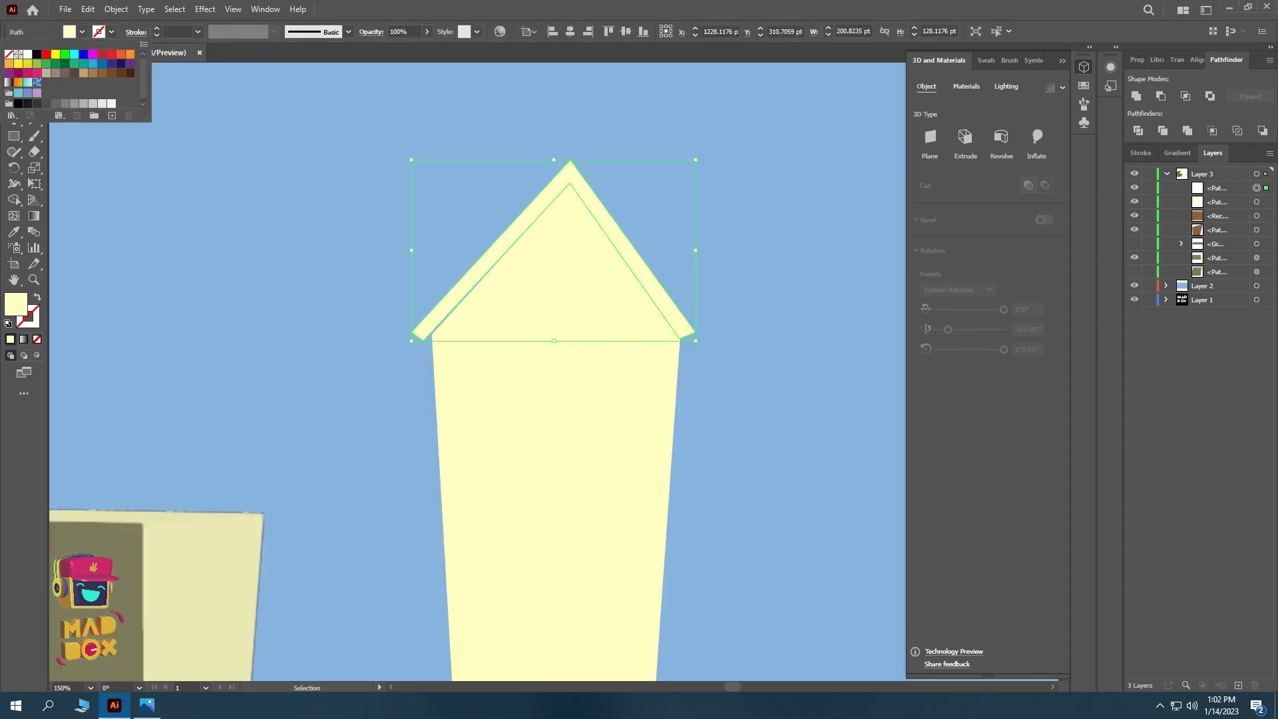
left_click(130, 54)
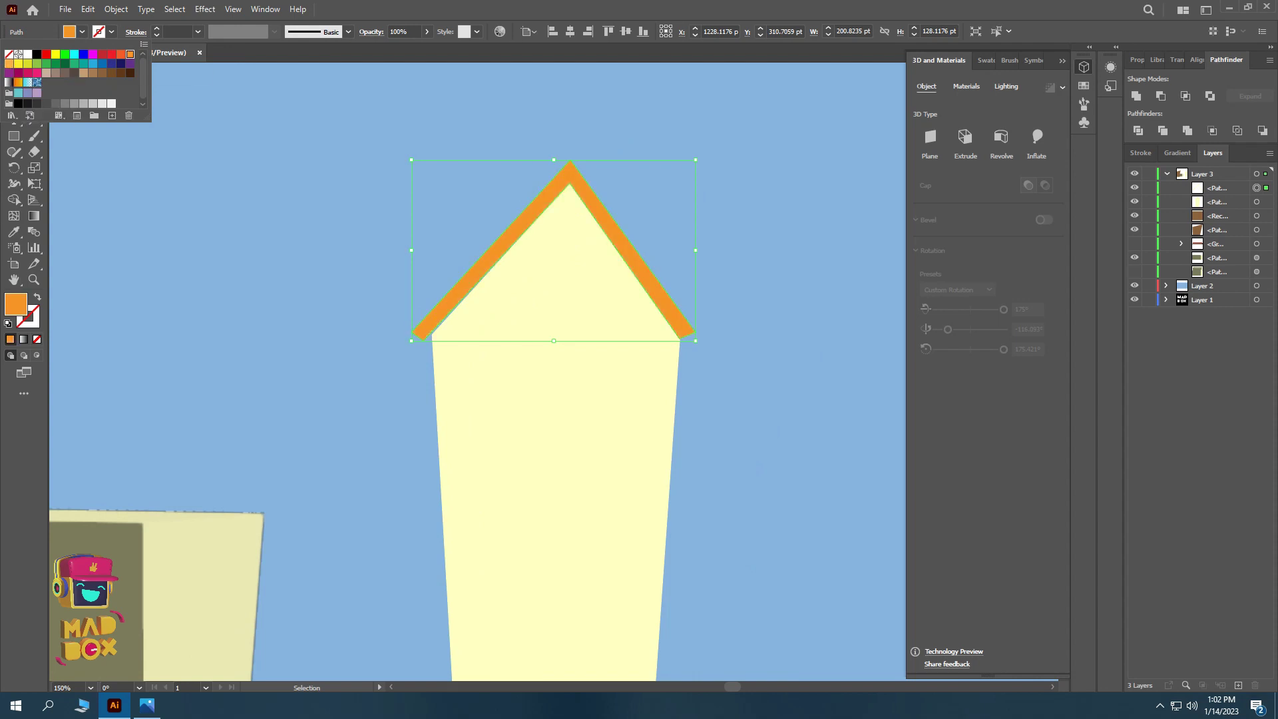
double_click(15, 305)
left_click_drag(709, 379, 707, 357)
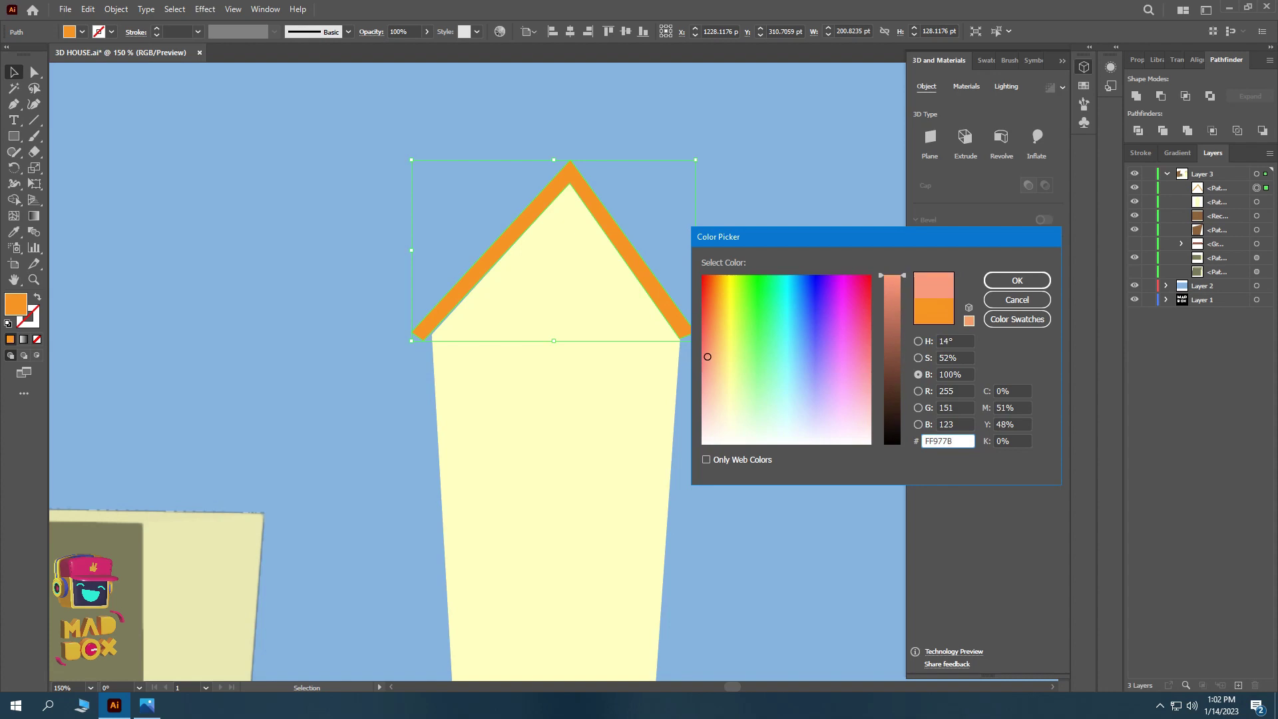
key("Return")
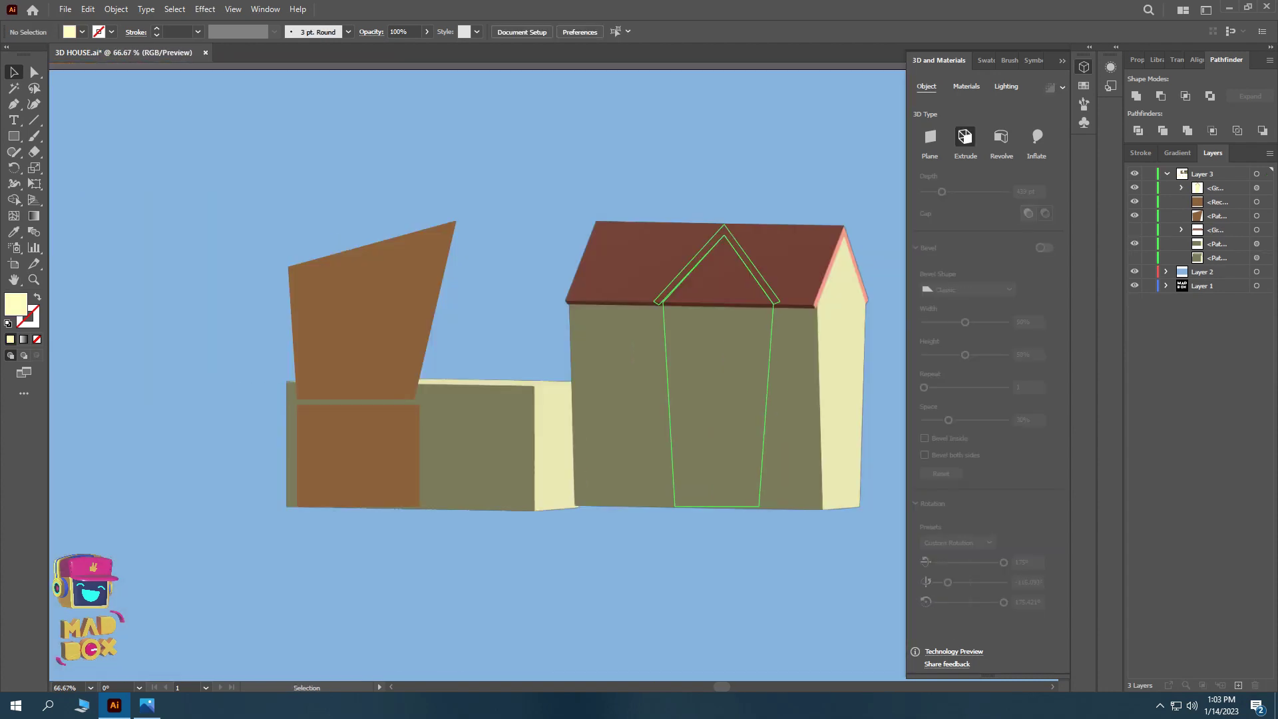
- Send the gable group to the back, shift its bottom edge left, and draw a salmon rectangle beside the house
left_click(688, 362)
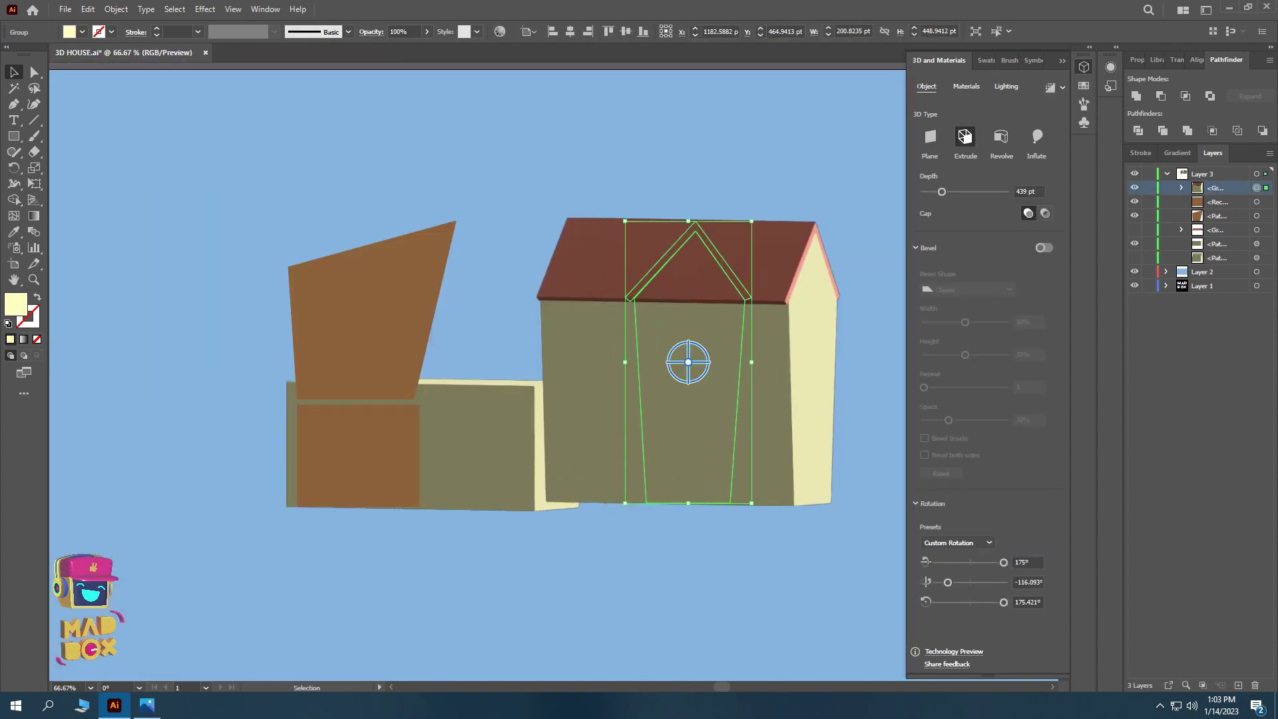
key("ctrl+shift+bracketleft")
key("a")
key("ctrl+equal")
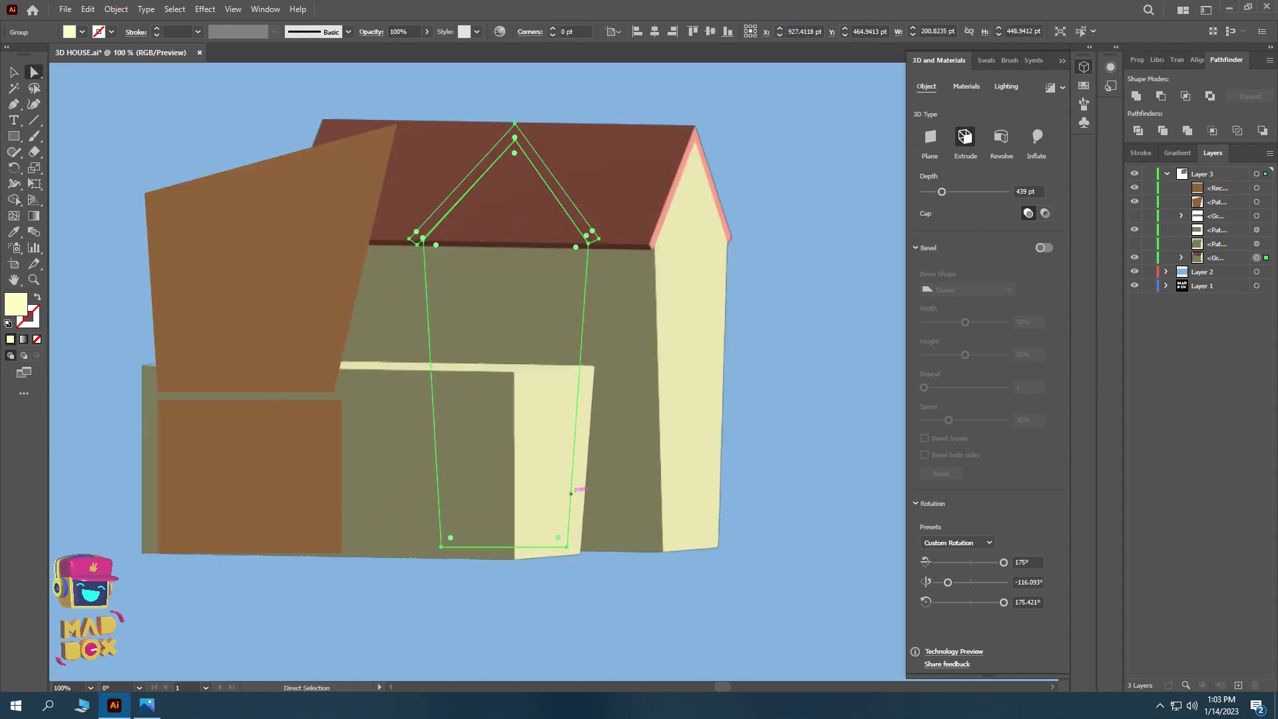
left_click_drag(496, 547, 440, 544)
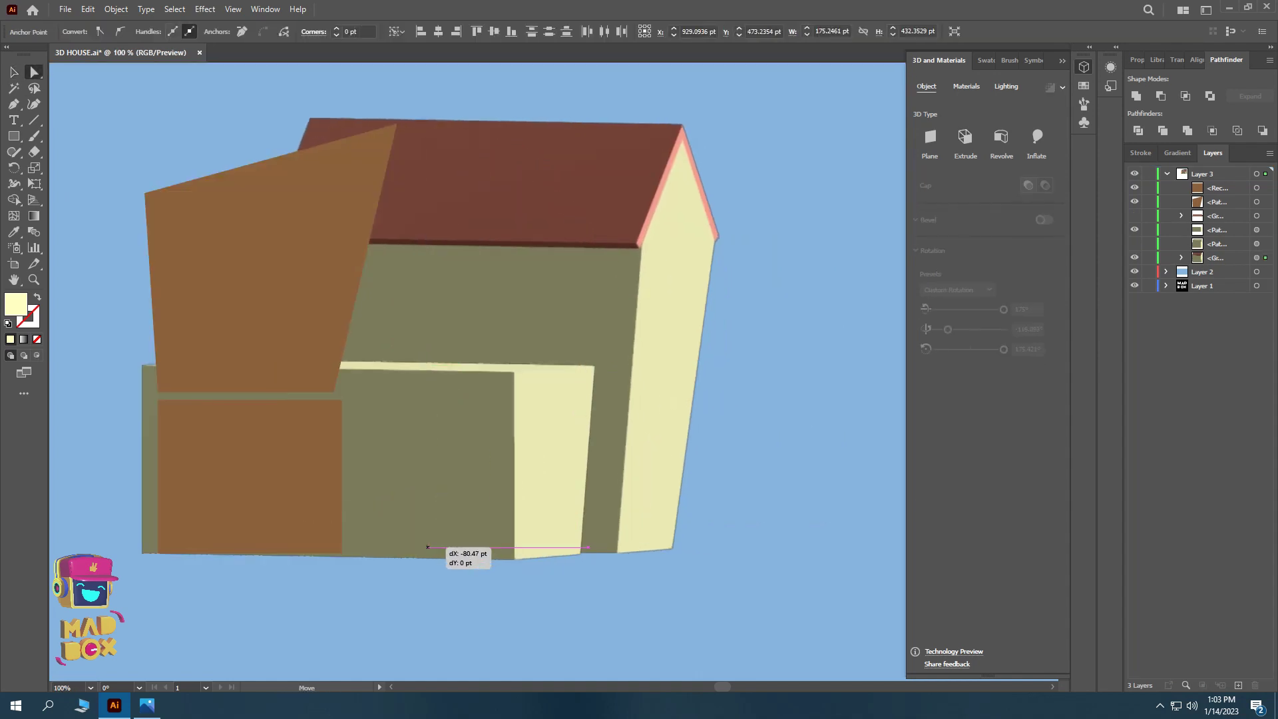
key("v")
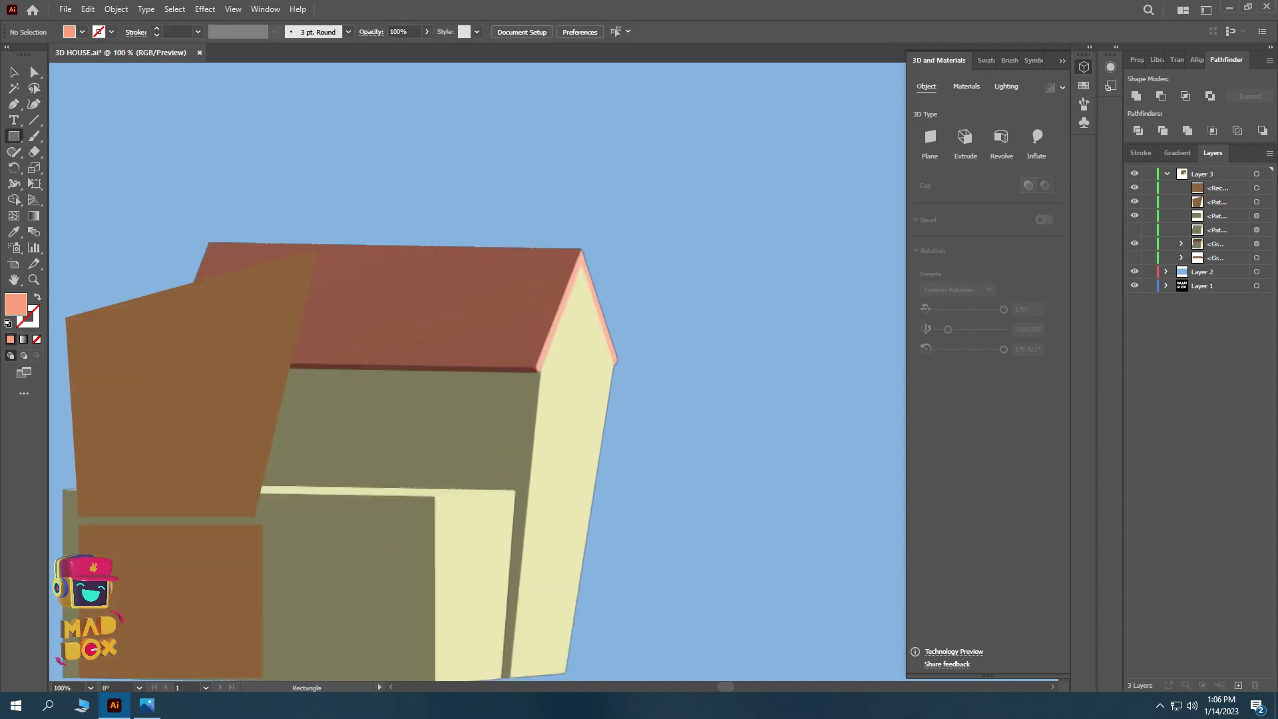
left_click_drag(621, 242, 648, 363)
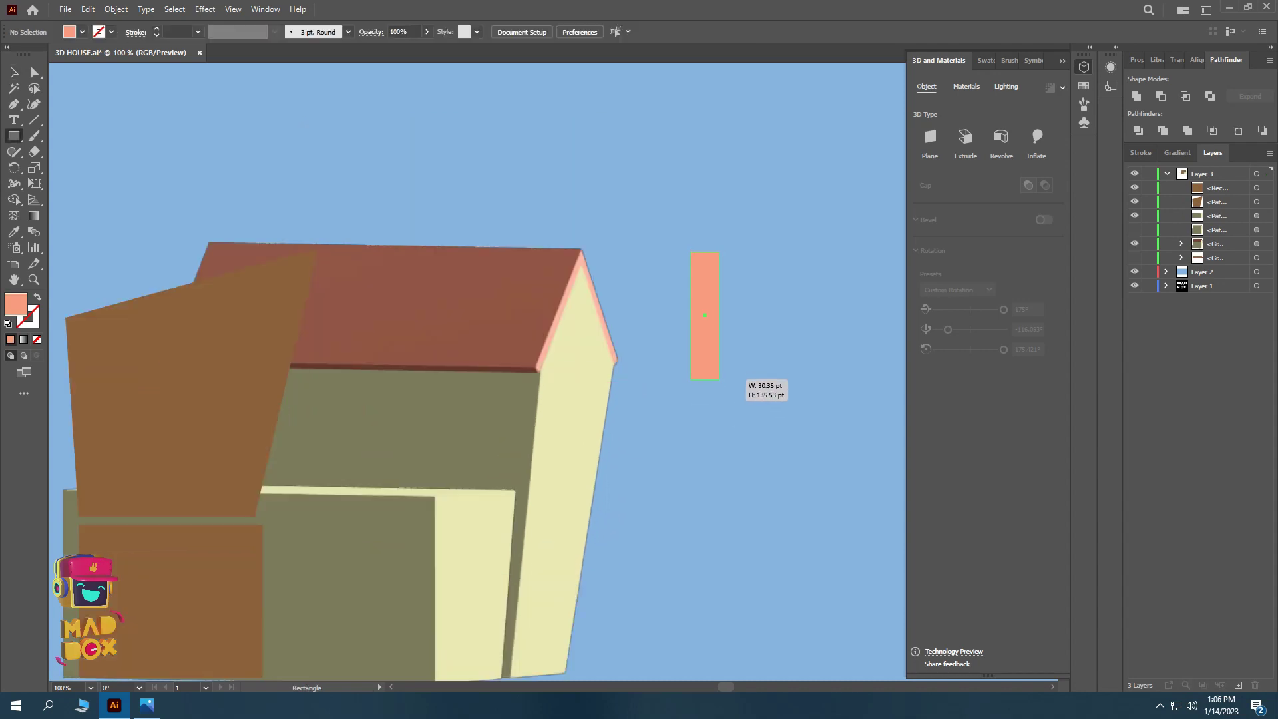
- Resize the salmon rectangle and extrude it into a 3D board with 12 pt depth
left_click_drag(620, 242, 619, 251)
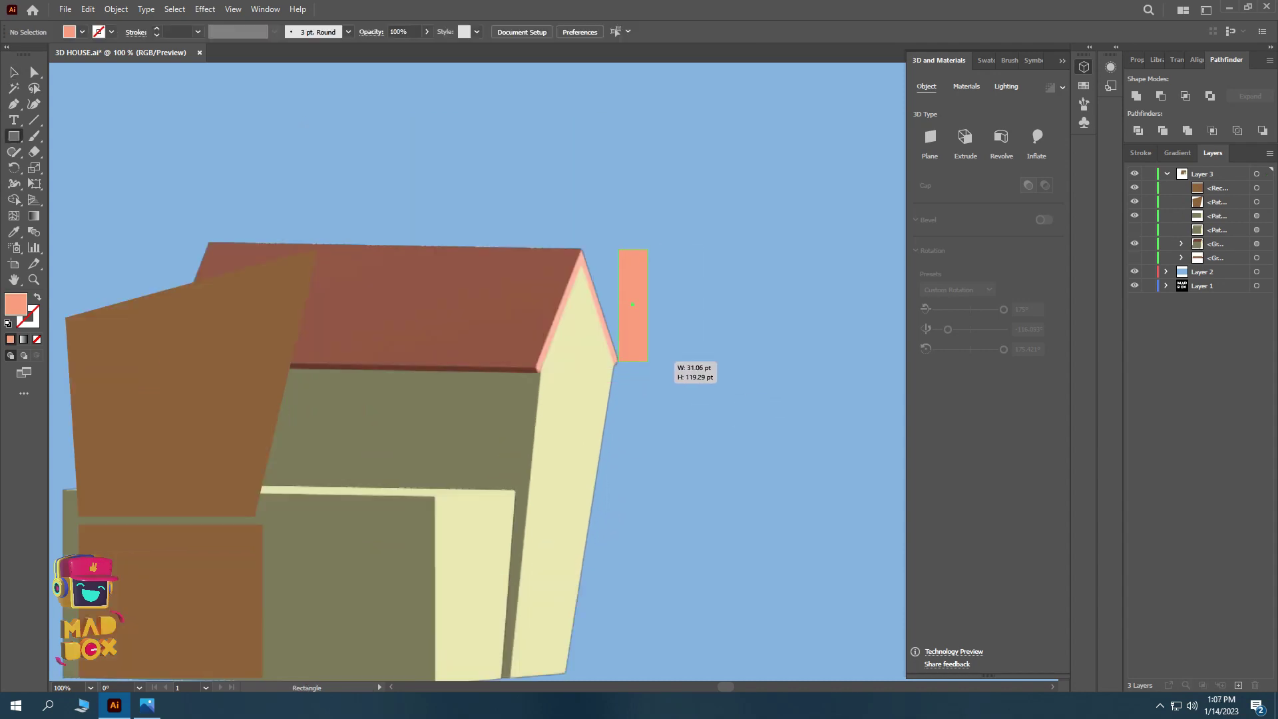
left_click_drag(649, 361, 651, 362)
key("v")
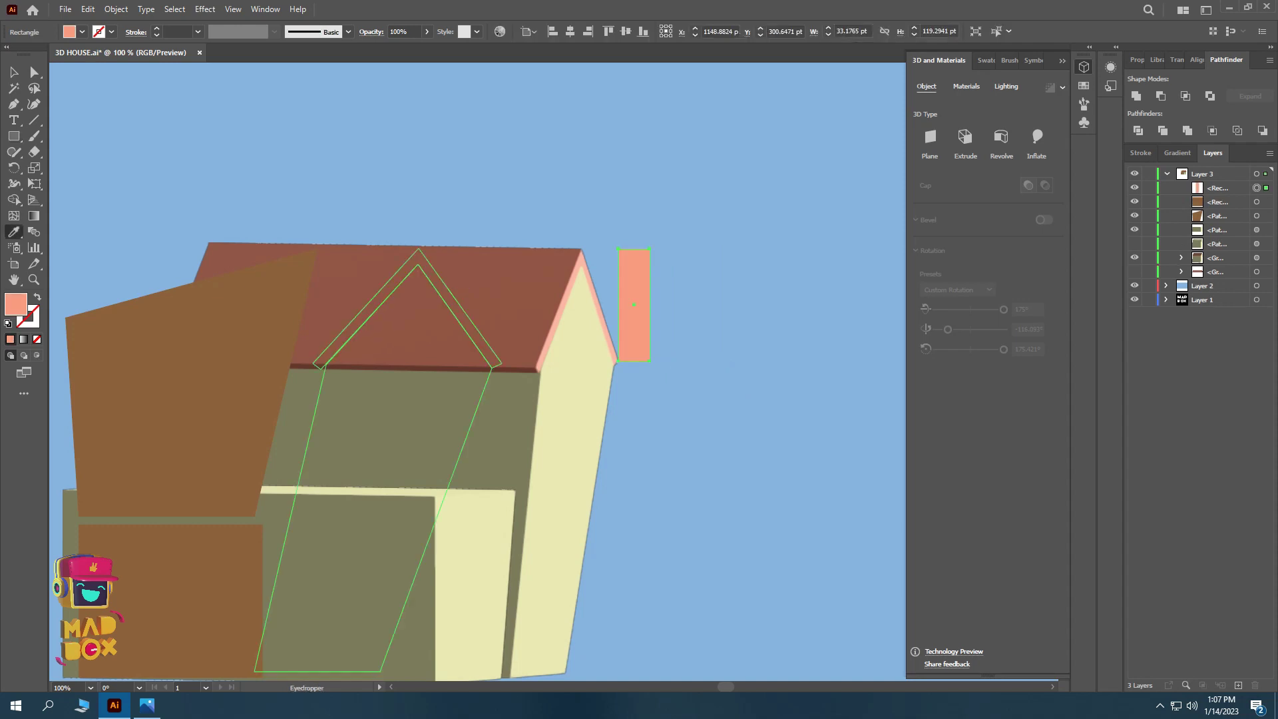
key("ctrl+plus")
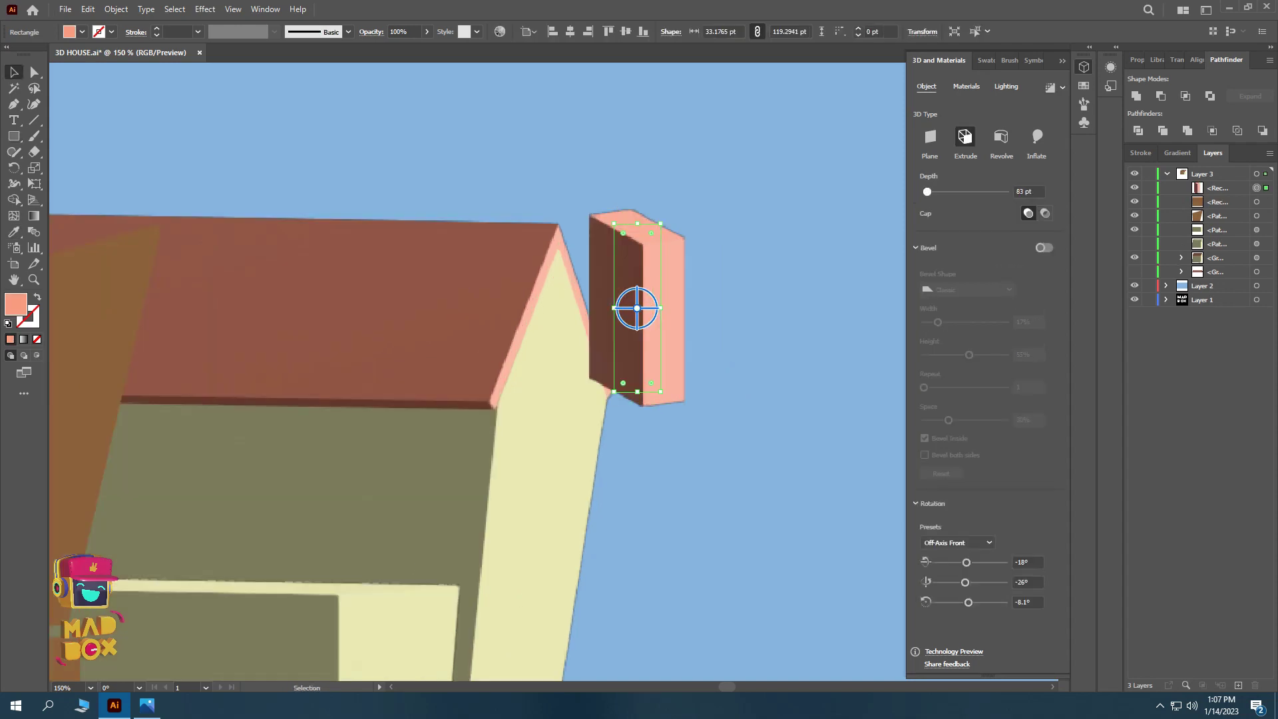
type("12")
key("Return")
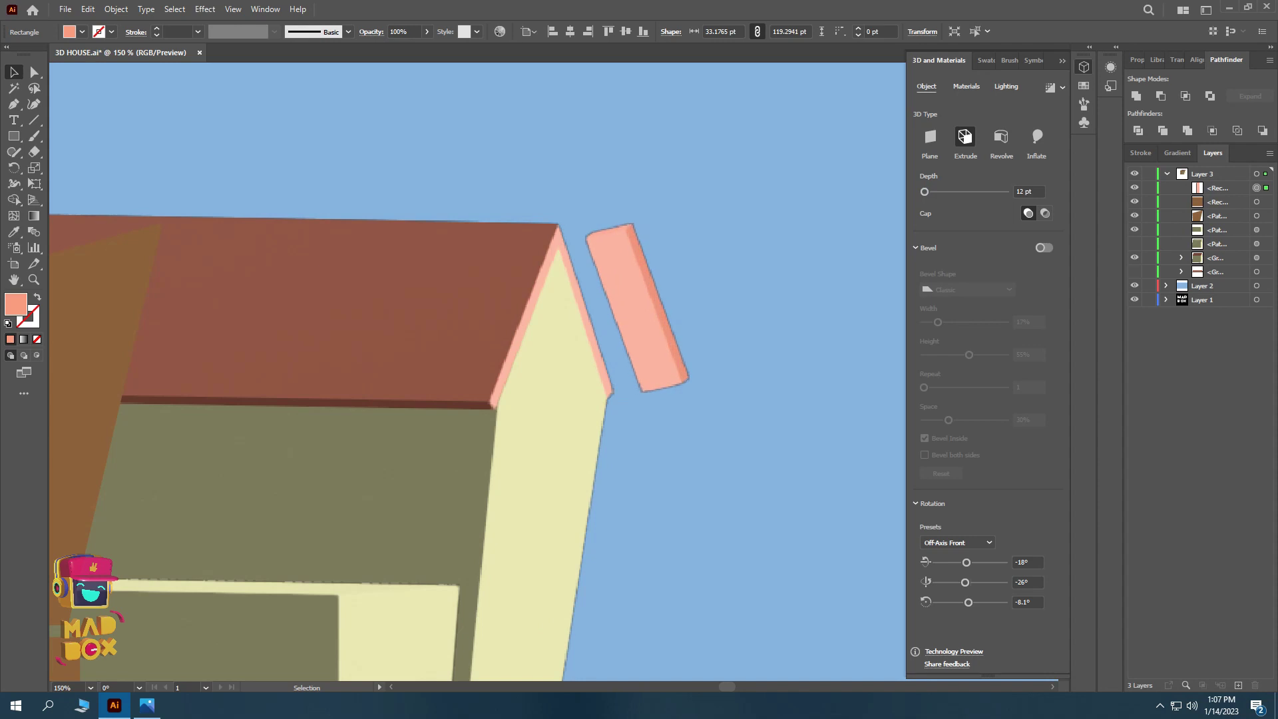
- Rotate the board to lie along the roof edge and paste a copy of it
left_click_drag(636, 306, 605, 301)
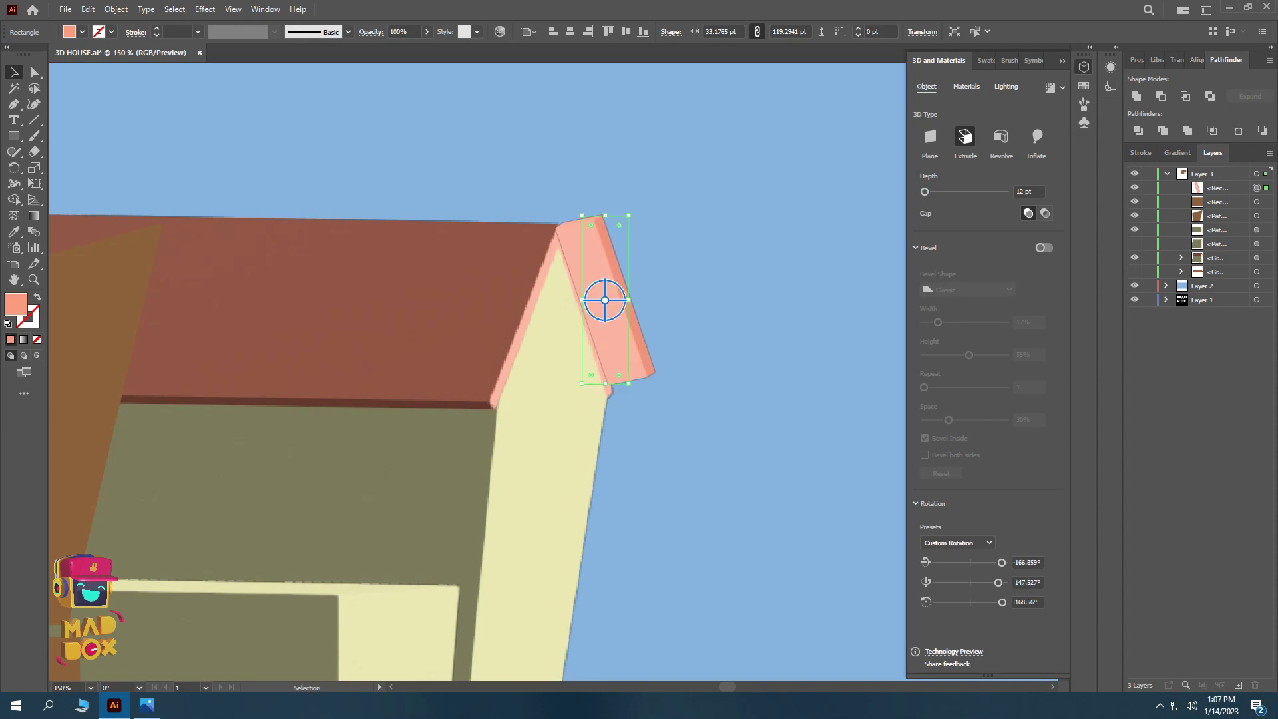
left_click_drag(623, 367, 623, 390)
mouse_move(606, 322)
left_mouse_down()
mouse_move(673, 314)
mouse_move(629, 337)
mouse_move(528, 337)
left_mouse_up()
key("ctrl+z")
key("ctrl+equal")
key("p")
key("a")
left_click(503, 433)
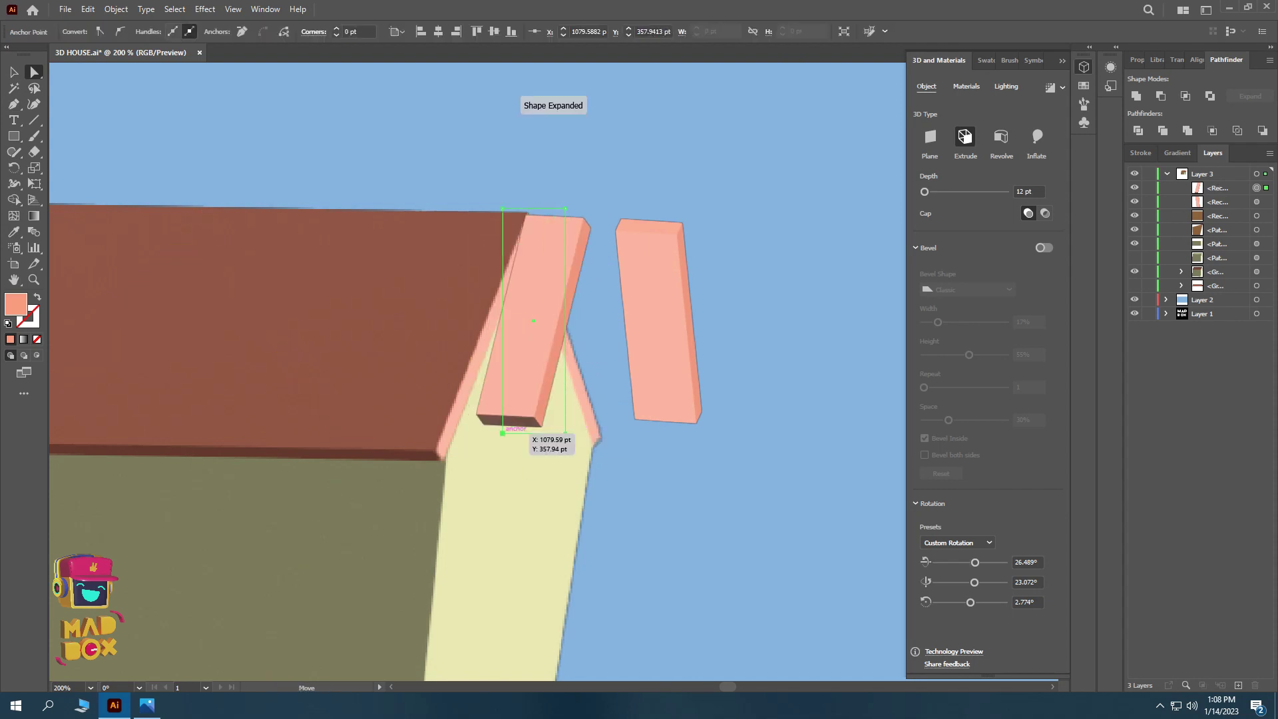
- Skew the board's corners to follow the roof edge, then save the document
left_click_drag(503, 433, 462, 473)
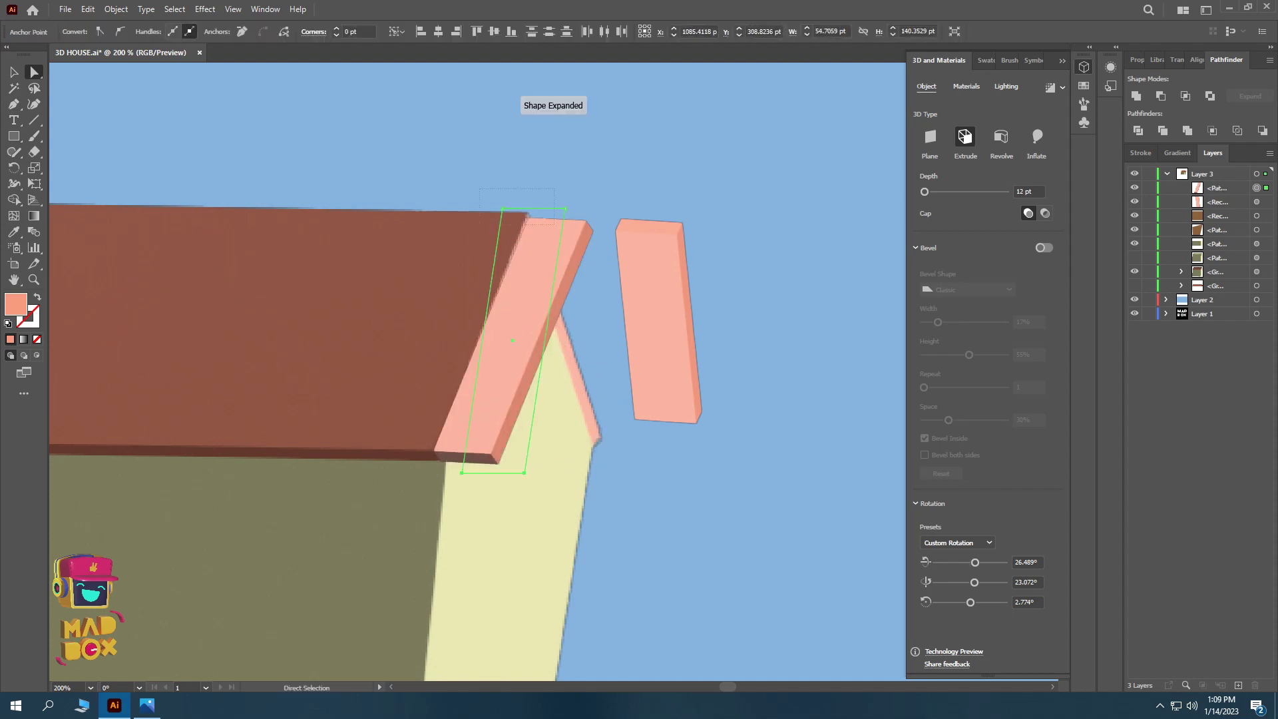
left_click_drag(565, 208, 565, 202)
left_click_drag(565, 204, 536, 176)
scroll(546, 231, "up", 2)
scroll(573, 281, "down", 1)
key("v")
key("ctrl+s")
scroll(439, 349, "down", 1)
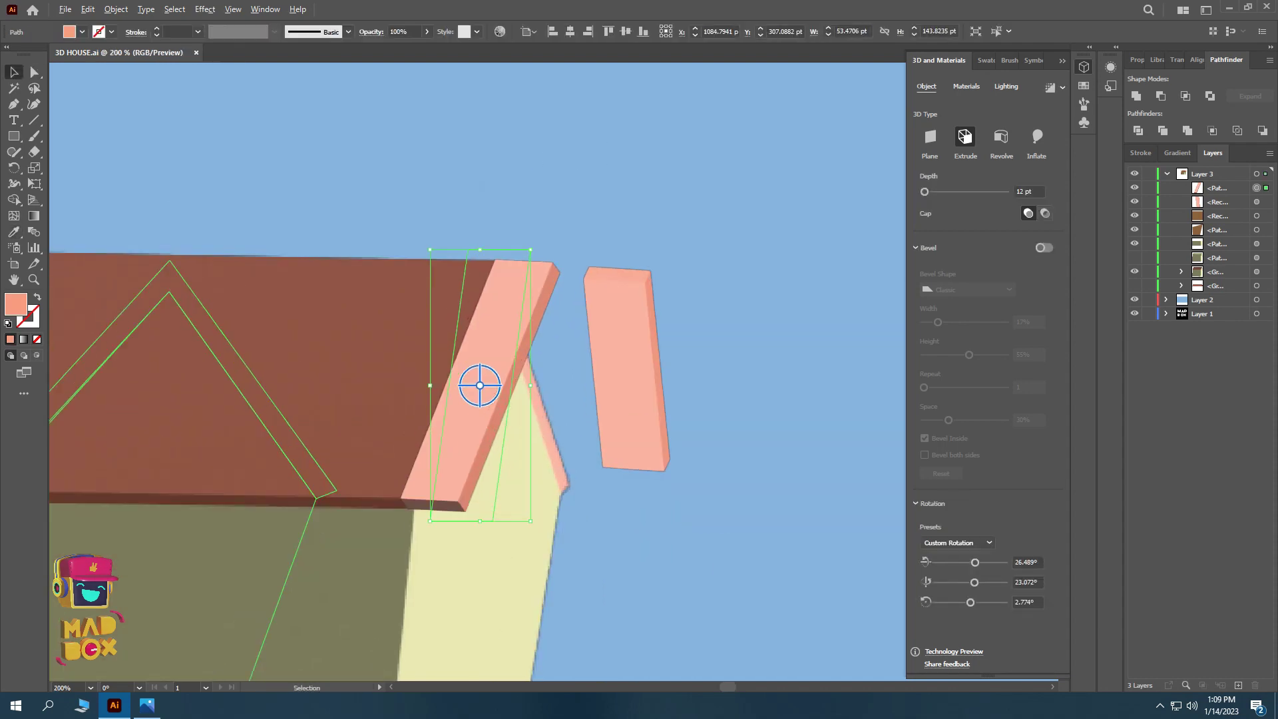
- Fit the second pink board onto the roof edge and copy a matching board beside it
key("a")
key("i")
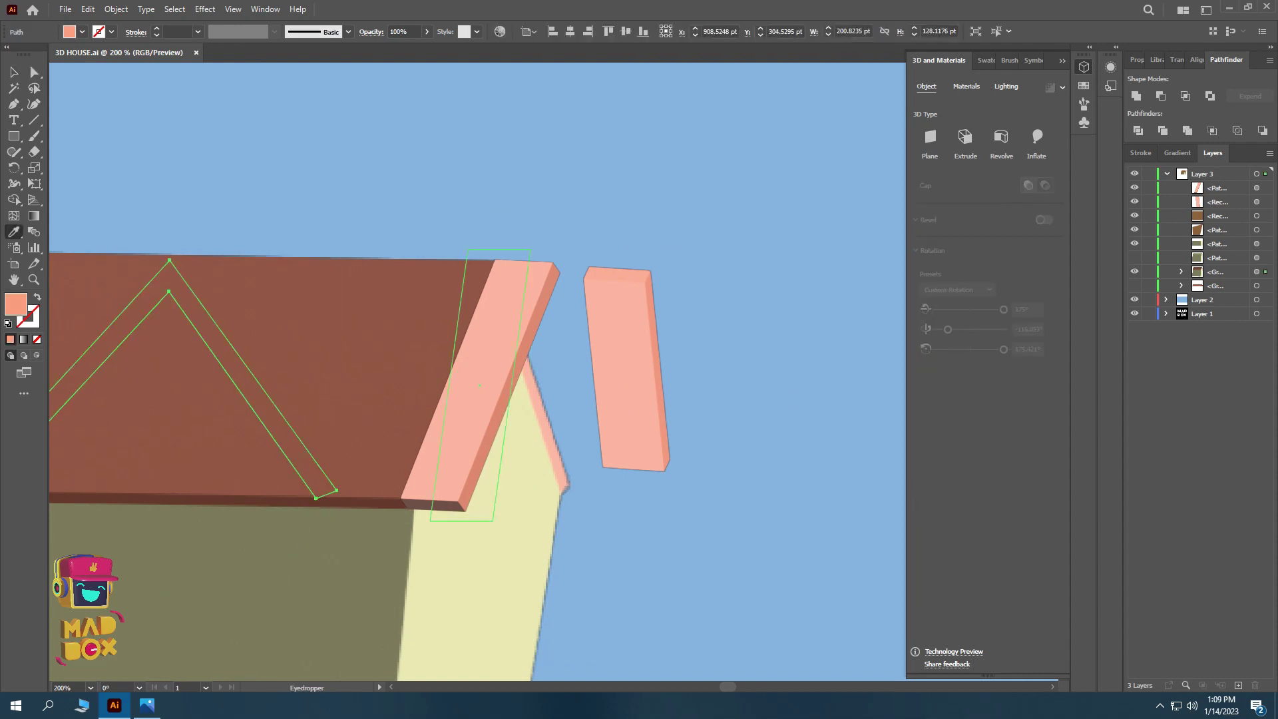
key("ctrl")
left_click_drag(466, 373, 547, 393)
mouse_move(707, 324)
left_mouse_down()
mouse_move(645, 323)
mouse_move(643, 337)
left_mouse_up()
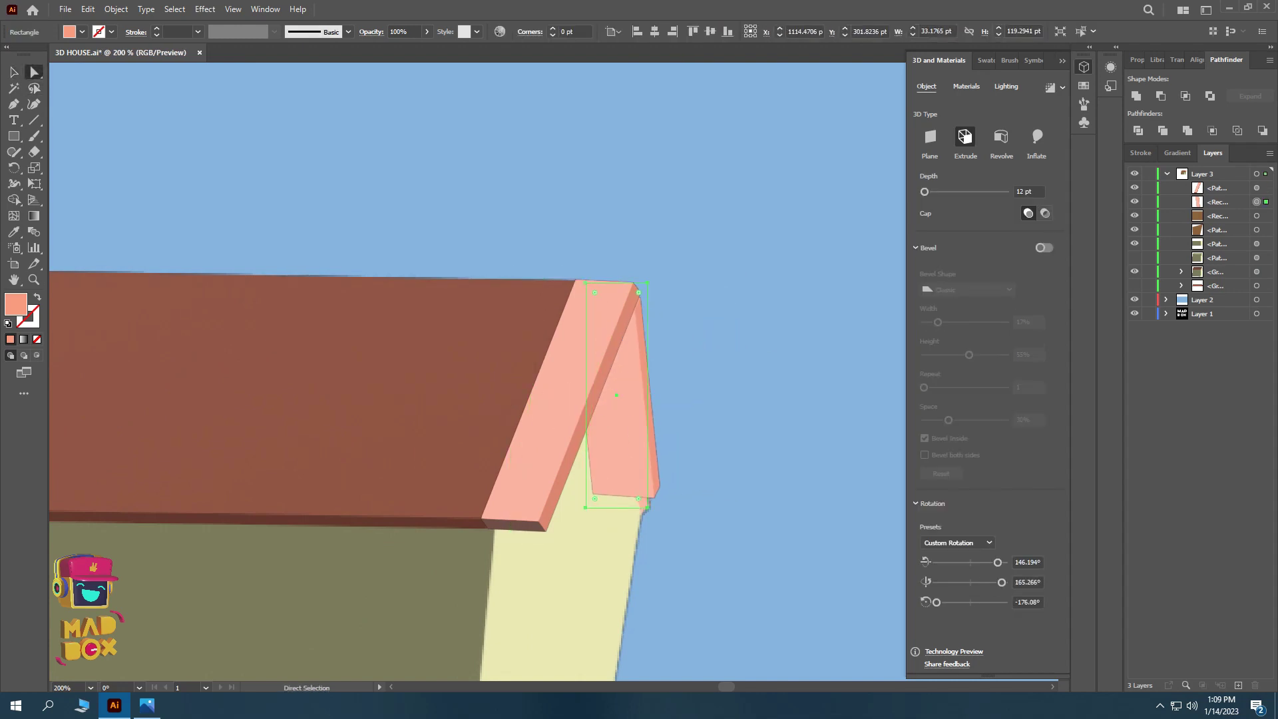
key("ctrl+plus")
mouse_move(520, 498)
left_mouse_down()
mouse_move(589, 521)
mouse_move(630, 516)
left_mouse_up()
key("ctrl+minus")
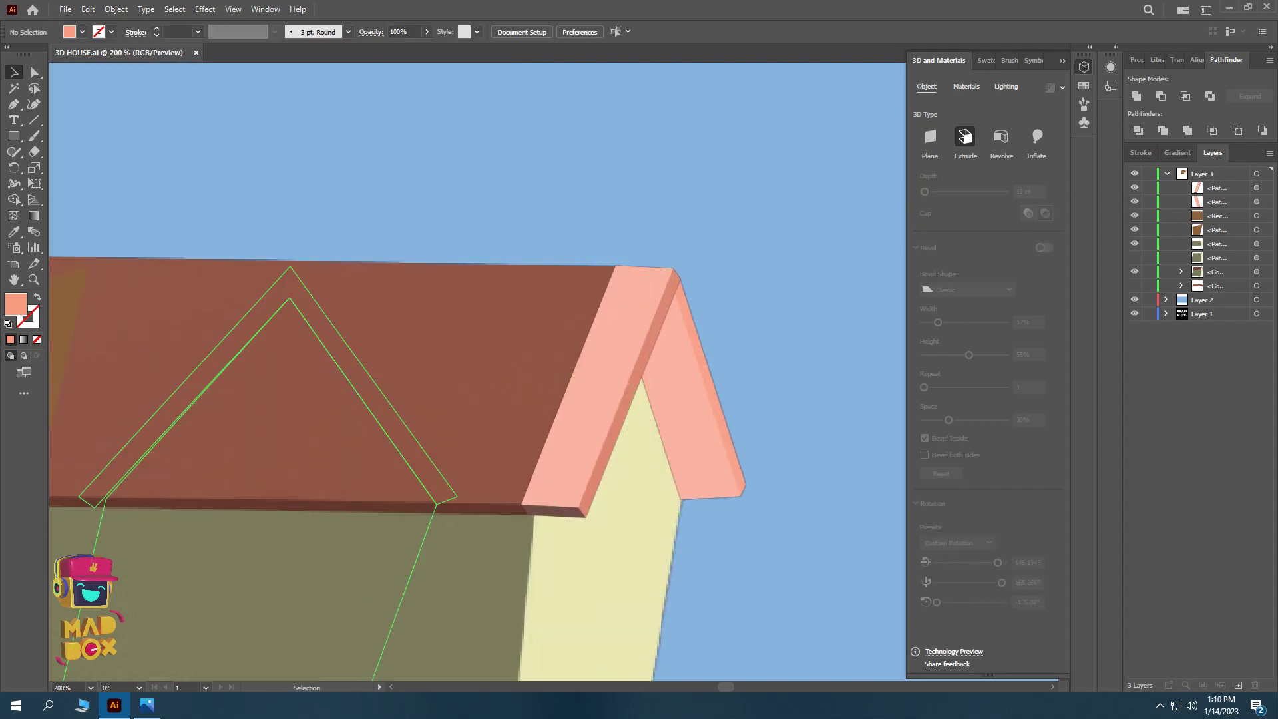
left_click_drag(607, 379, 567, 320)
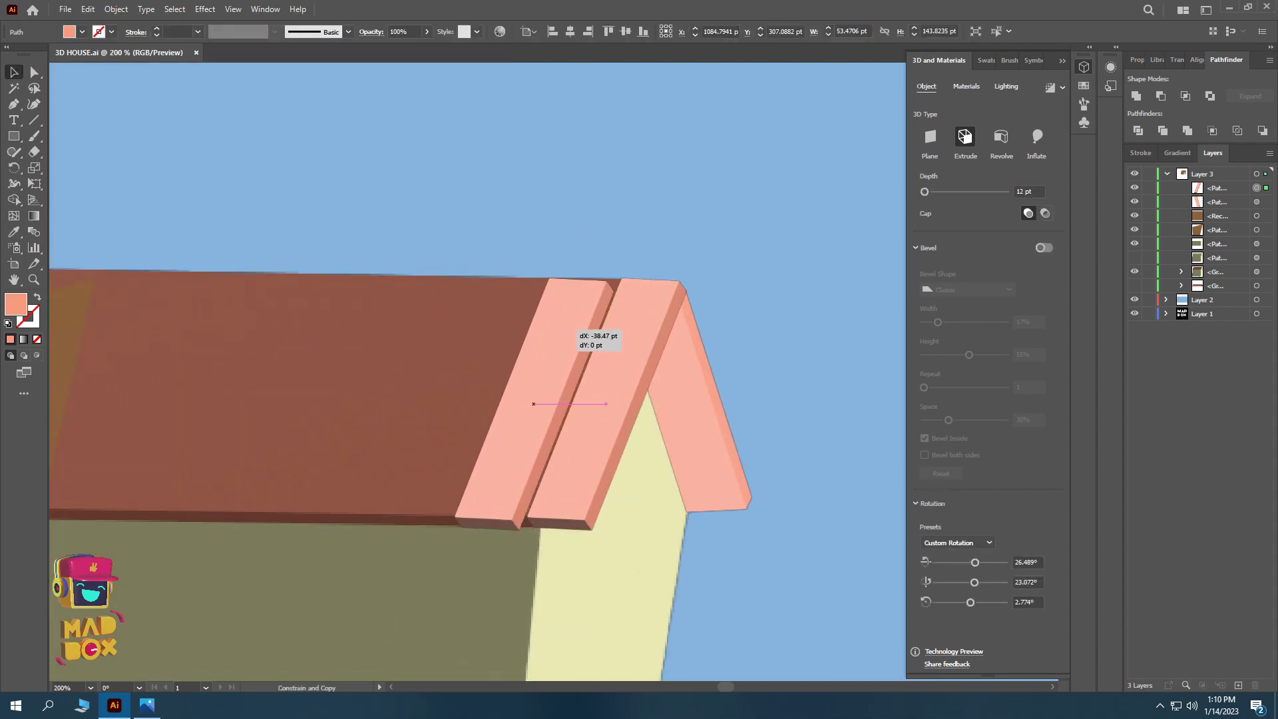
left_click_drag(534, 404, 549, 402)
key("ctrl+shift+a")
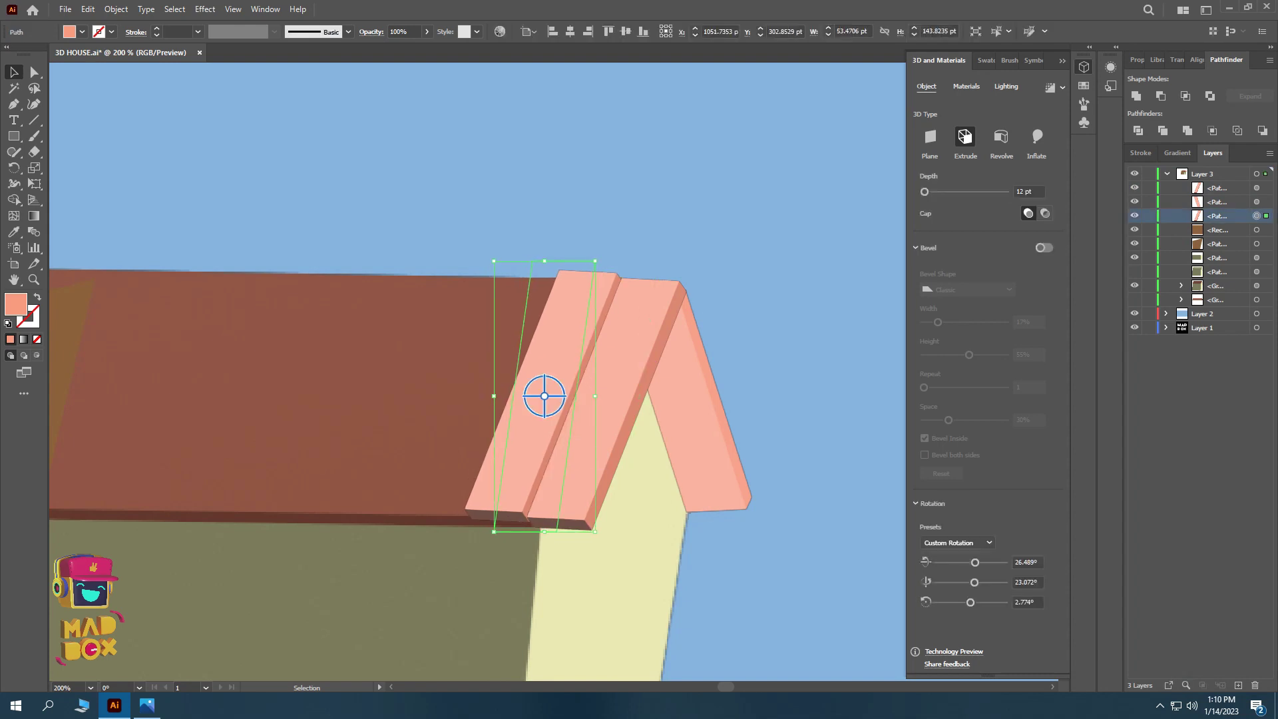
left_click(633, 373, "shift")
- Group the two pink boards, copy the pair along the roof, and nudge the row up 1 pt
key("ctrl+plus")
right_click(536, 349)
left_click(579, 452)
mouse_move(646, 398)
left_mouse_down()
mouse_move(506, 394)
mouse_move(599, 426)
left_mouse_up()
mouse_move(666, 399)
left_mouse_down()
mouse_move(466, 399)
mouse_move(579, 393)
mouse_move(335, 378)
left_mouse_up()
key("ctrl+minus")
key("e")
key("v")
key("Up")
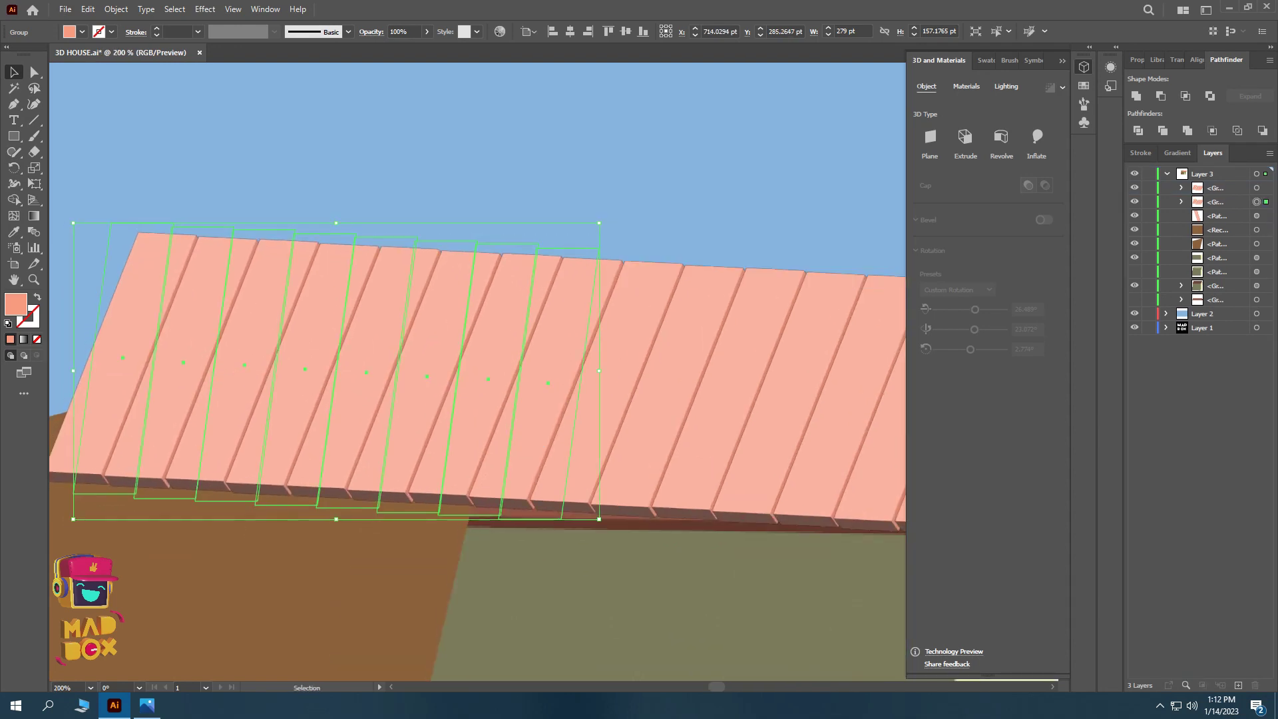
key("ctrl+minus")
- Group all board rows into one and Free Distort its corners to match the roof slope
left_click(426, 360, "shift")
right_click(451, 345)
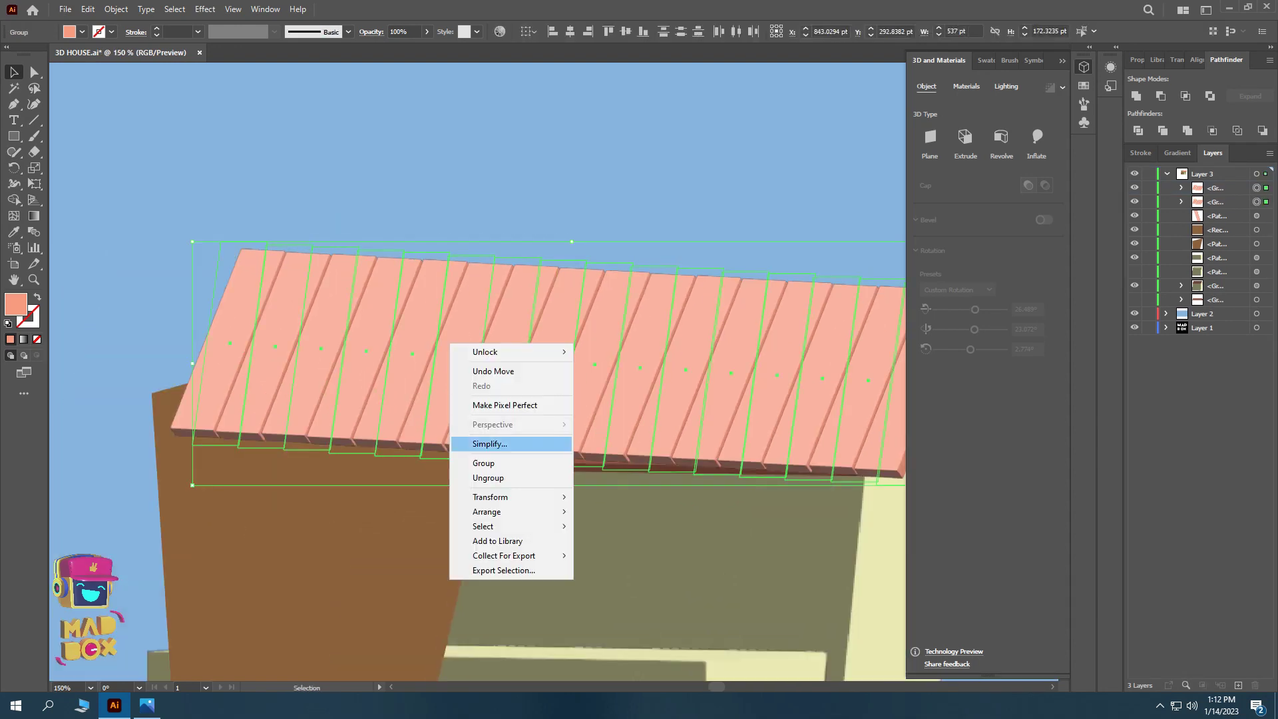
left_click(483, 463)
left_click(34, 184)
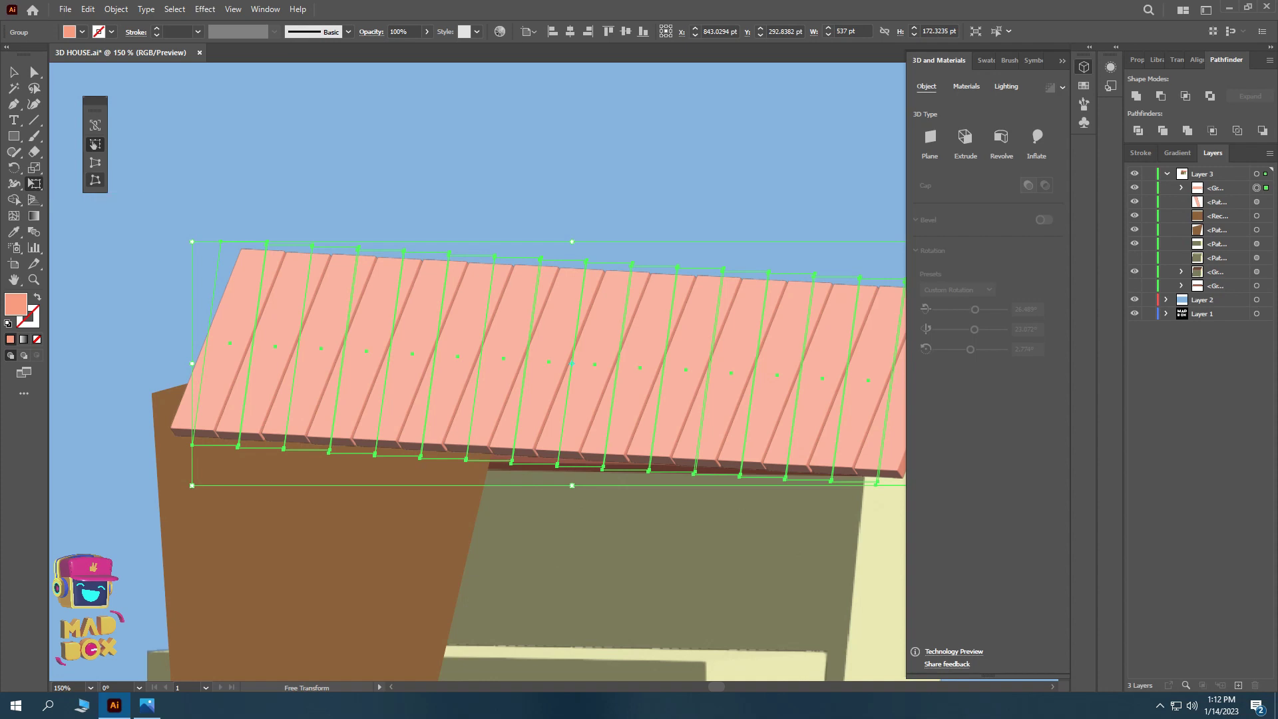
key("ctrl+minus")
left_click_drag(157, 264, 157, 273)
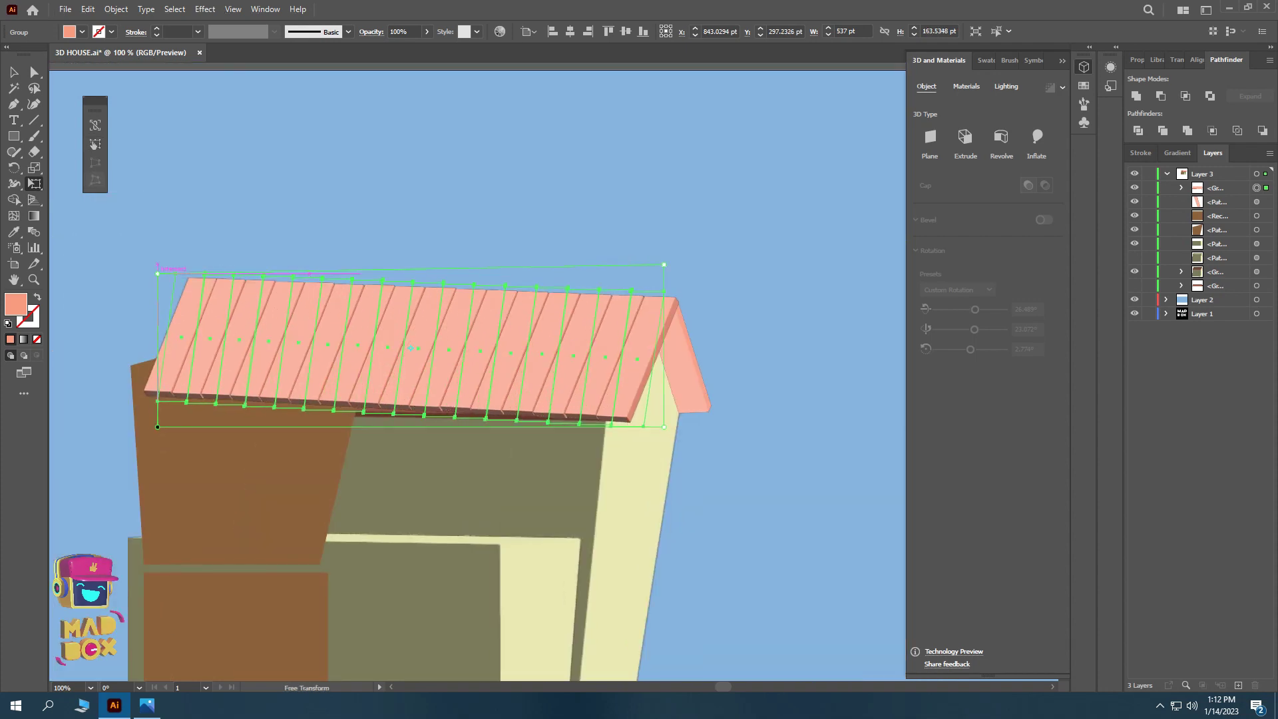
left_click_drag(157, 426, 157, 441)
left_click_drag(157, 273, 152, 281)
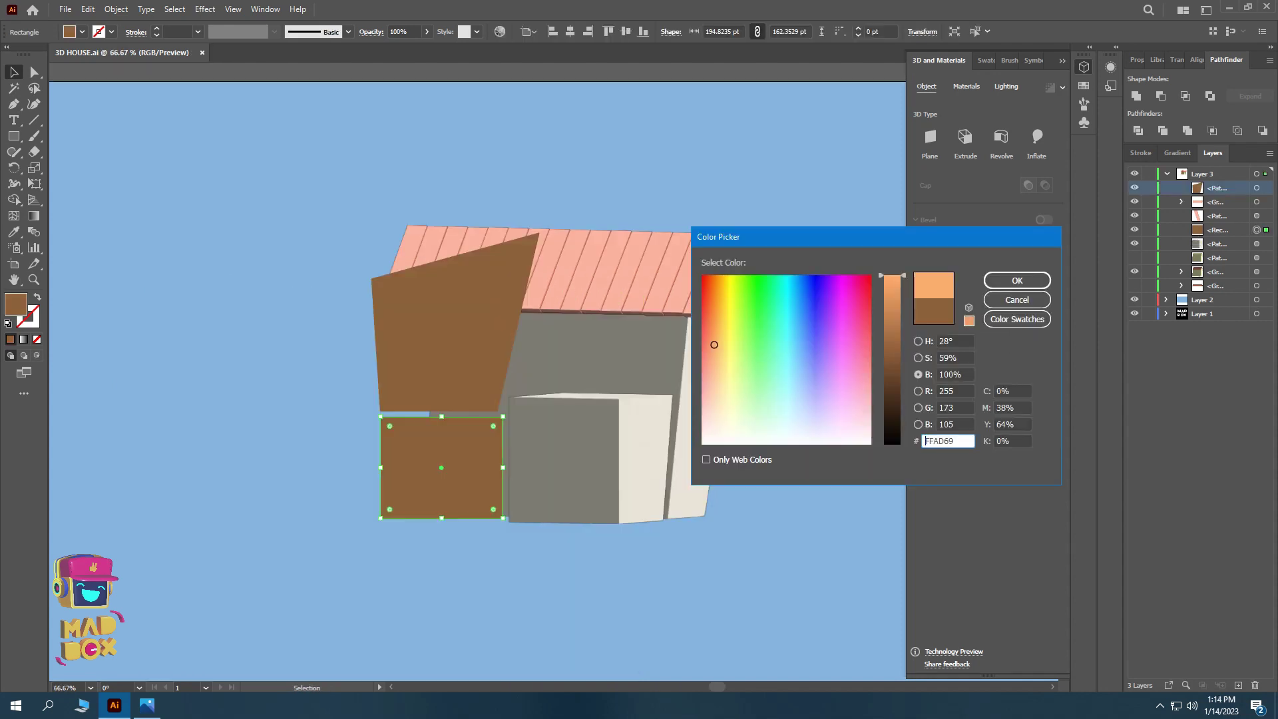
- Fill the lower rectangle purple and eyedropper that purple onto the brown shape above
mouse_move(714, 345)
left_mouse_down()
mouse_move(753, 405)
mouse_move(799, 405)
mouse_move(810, 345)
left_mouse_up()
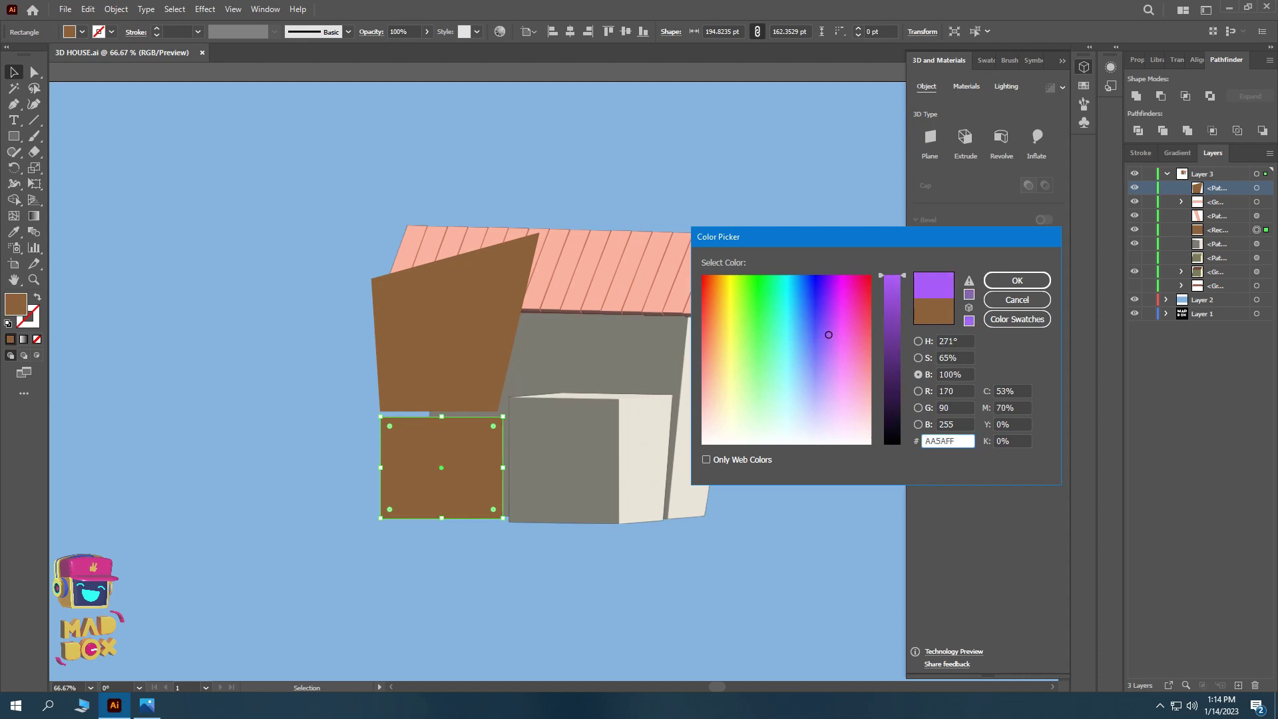
key("Return")
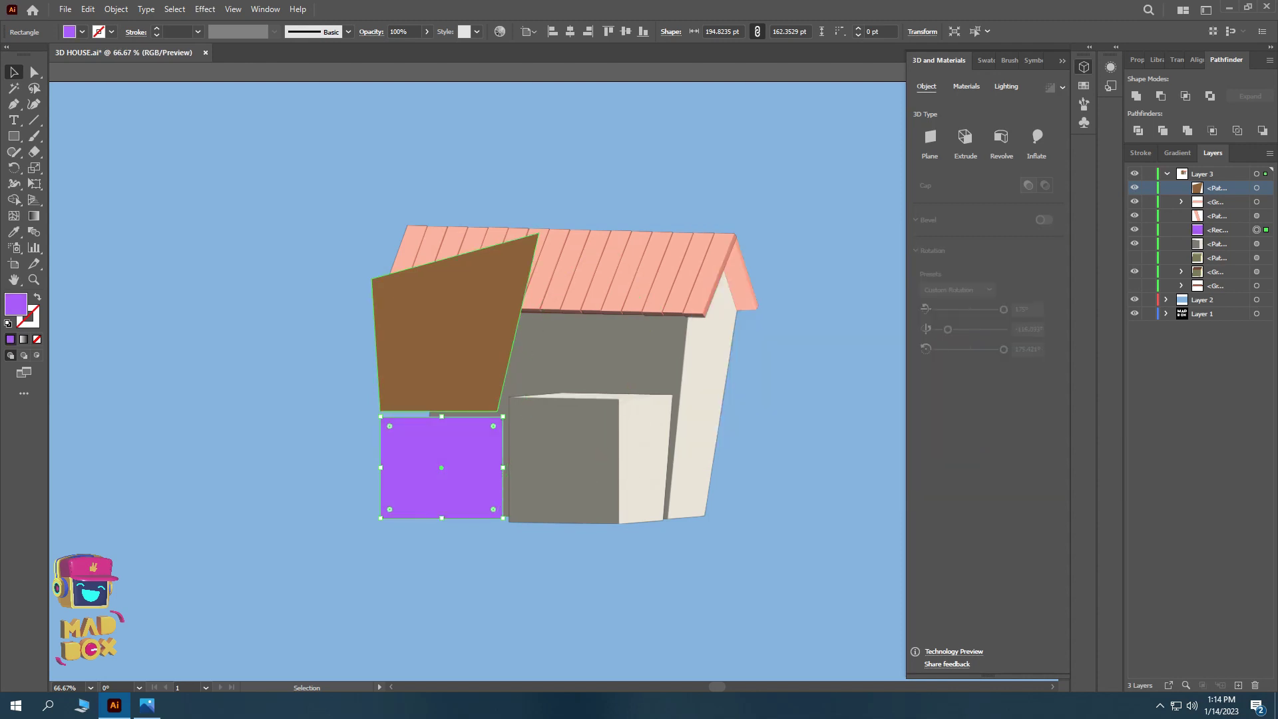
key("i")
left_click(441, 468)
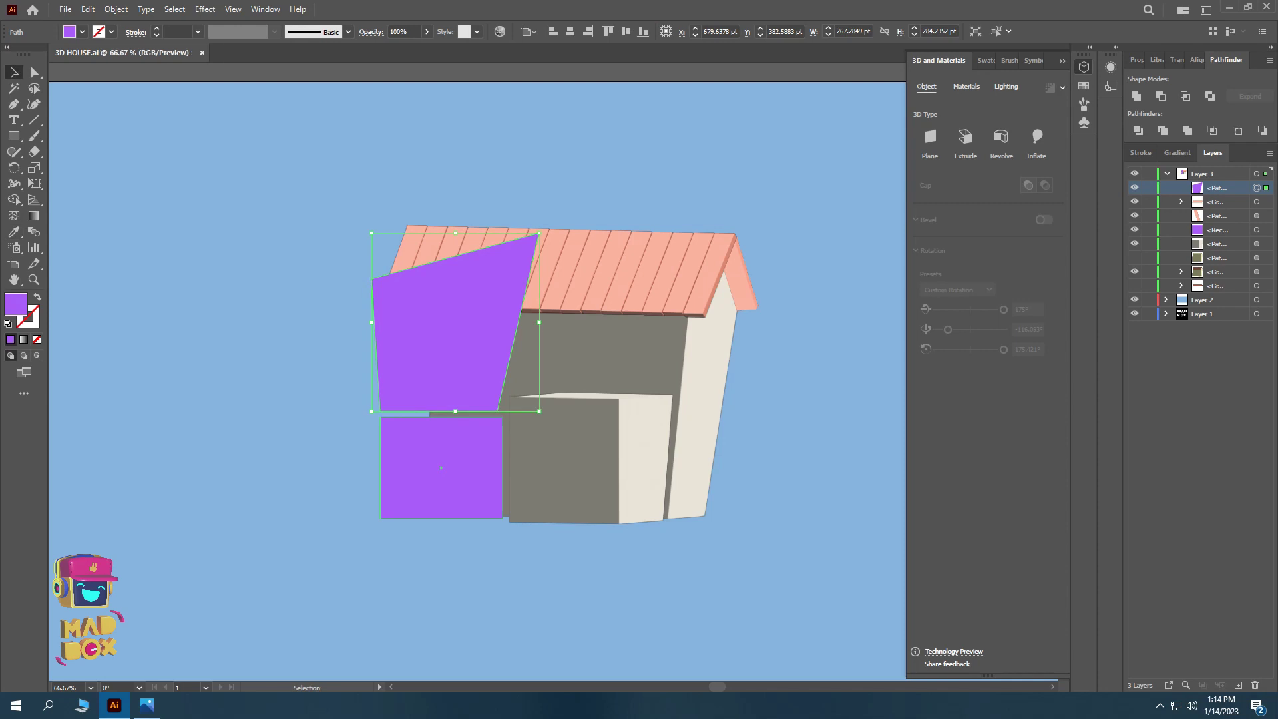
- Extrude the lower purple rectangle into a 3D box
mouse_move(466, 333)
left_mouse_down()
mouse_move(454, 365)
mouse_move(482, 361)
left_mouse_up()
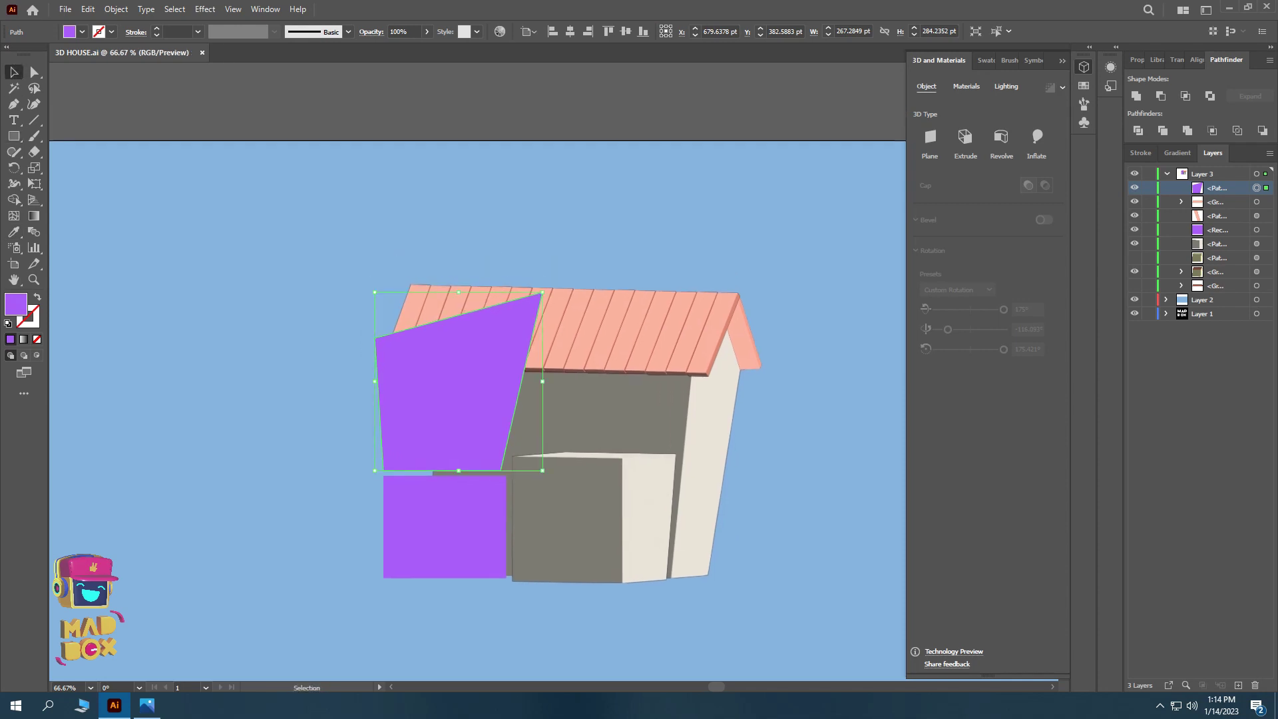
left_click(444, 526)
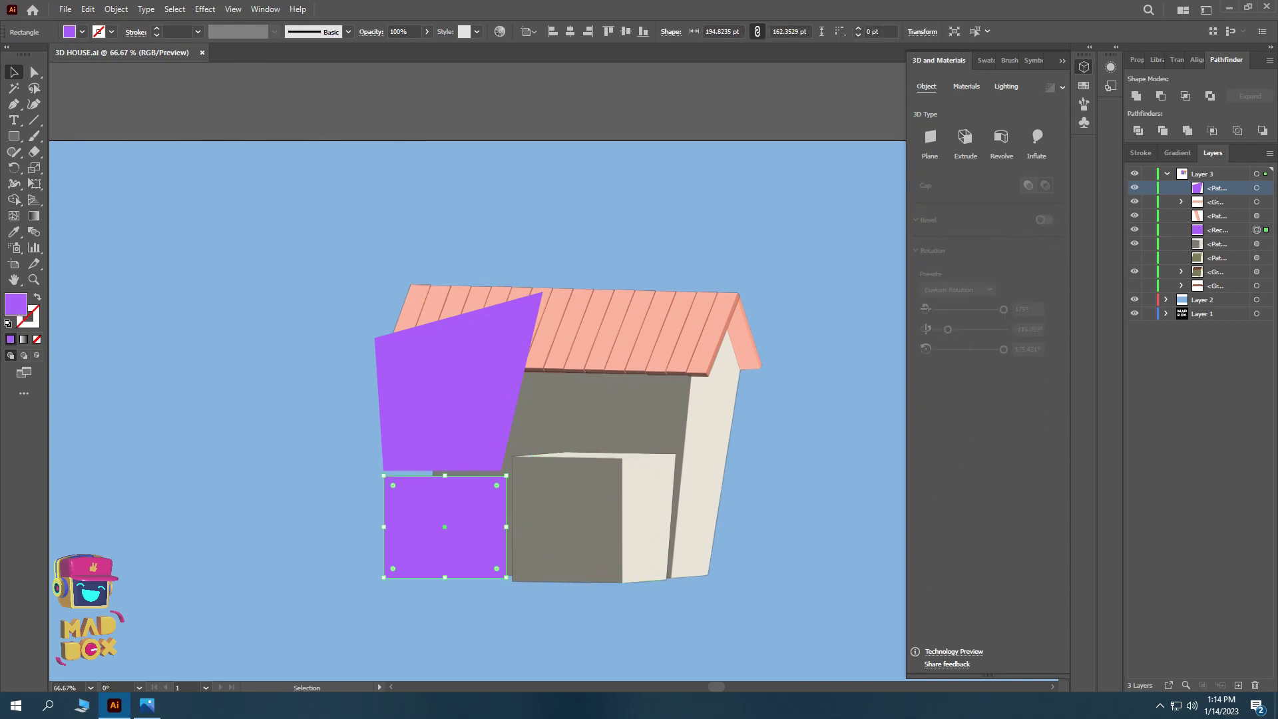
left_click(964, 136)
- Send the purple box behind the grey box and shift it slightly left
key("i")
key("v")
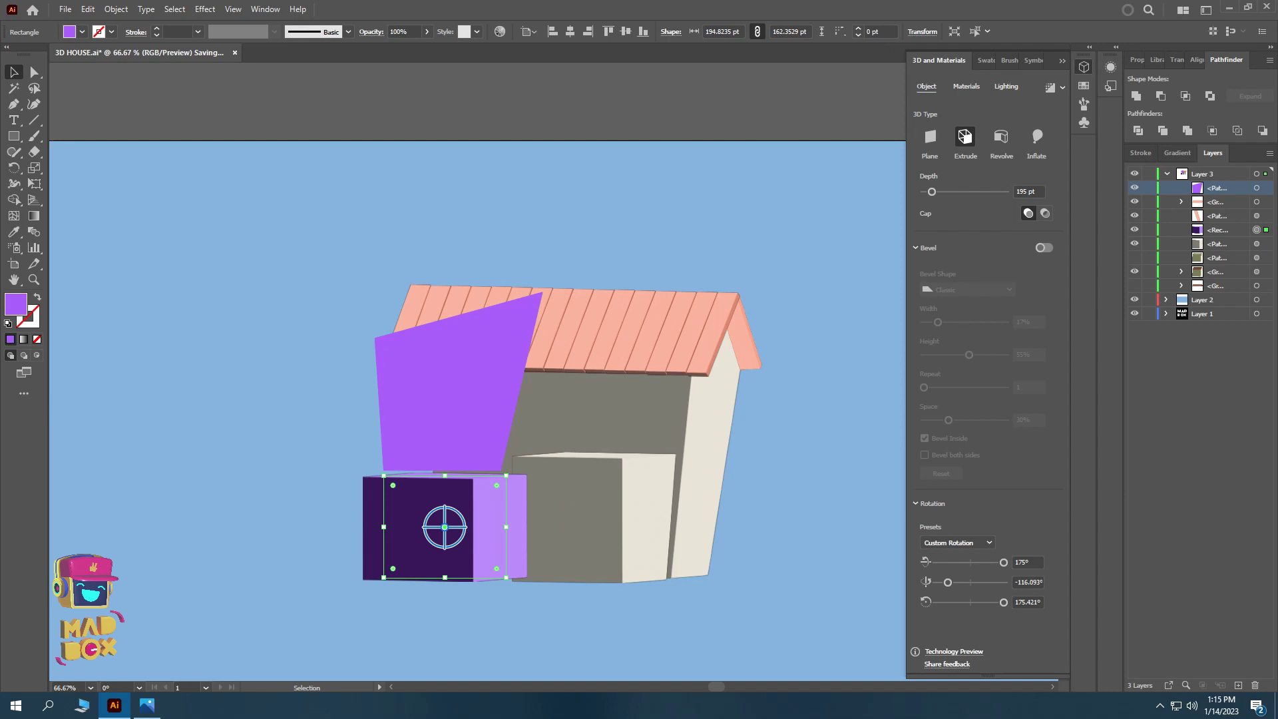
key("ctrl+bracketleft")
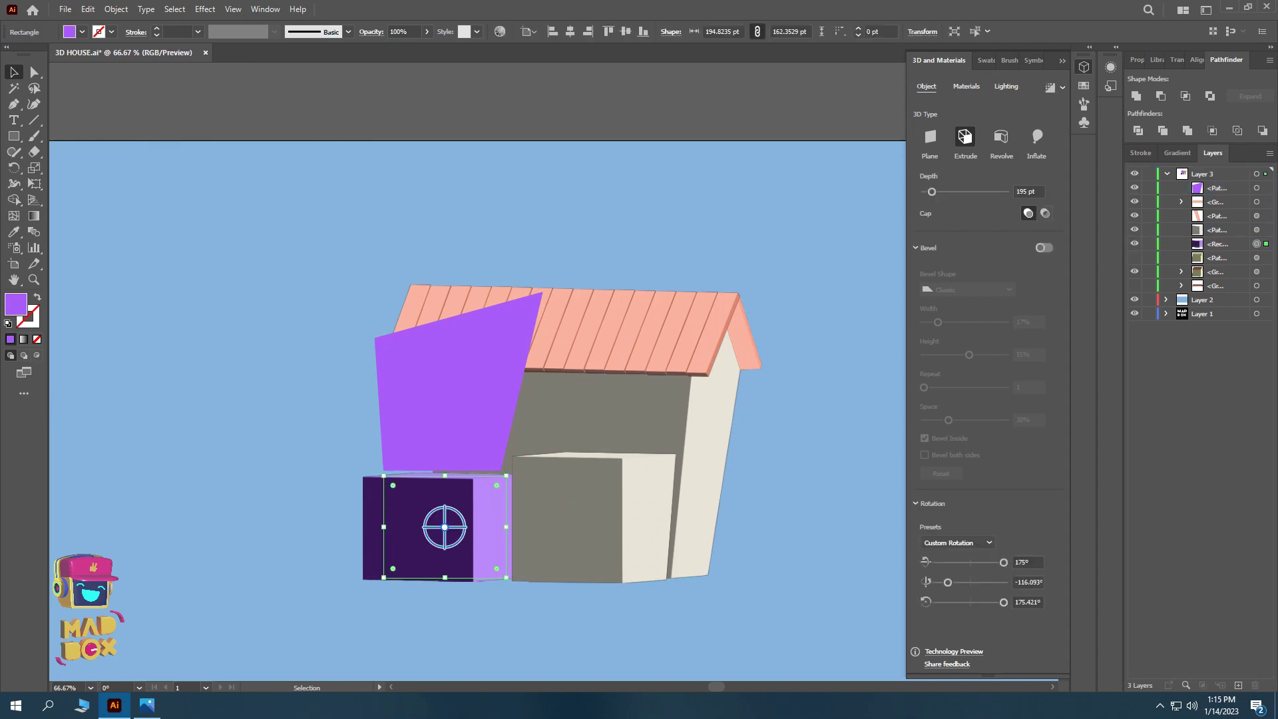
left_click_drag(500, 506, 436, 471)
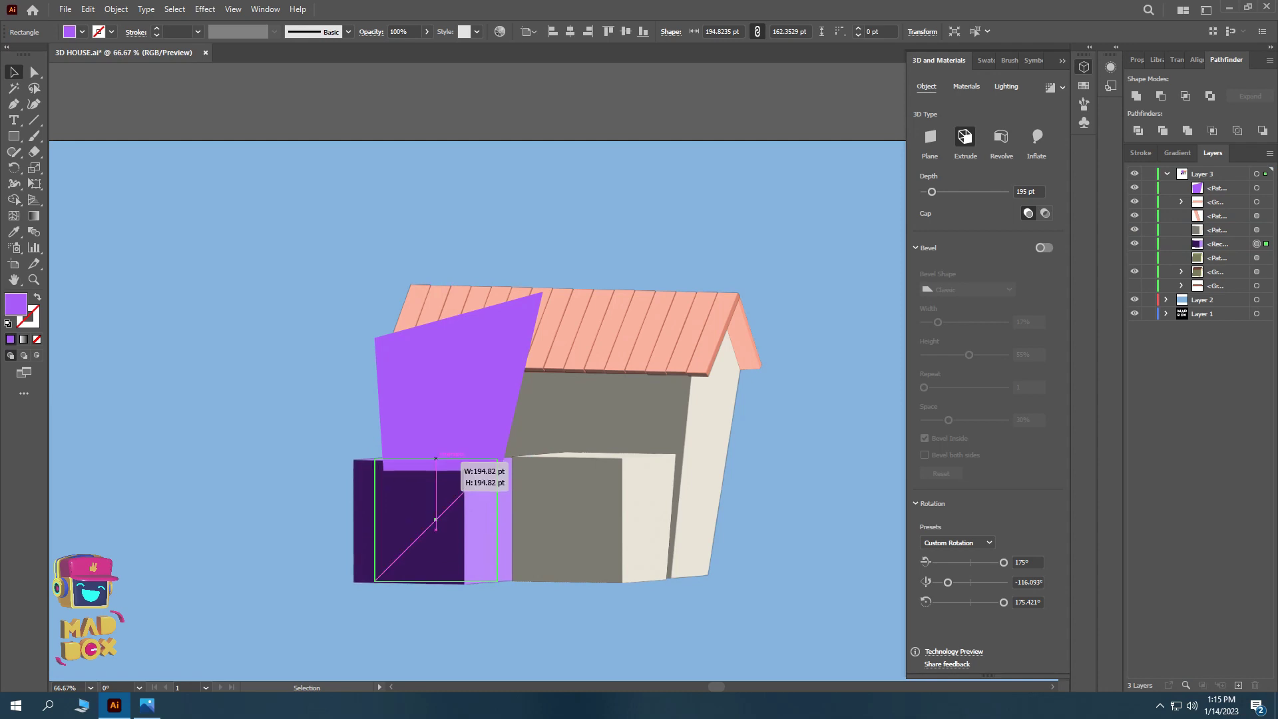
- Extrude and rotate the upper purple shape, then add a narrower cream 3D copy in front
left_click(436, 469)
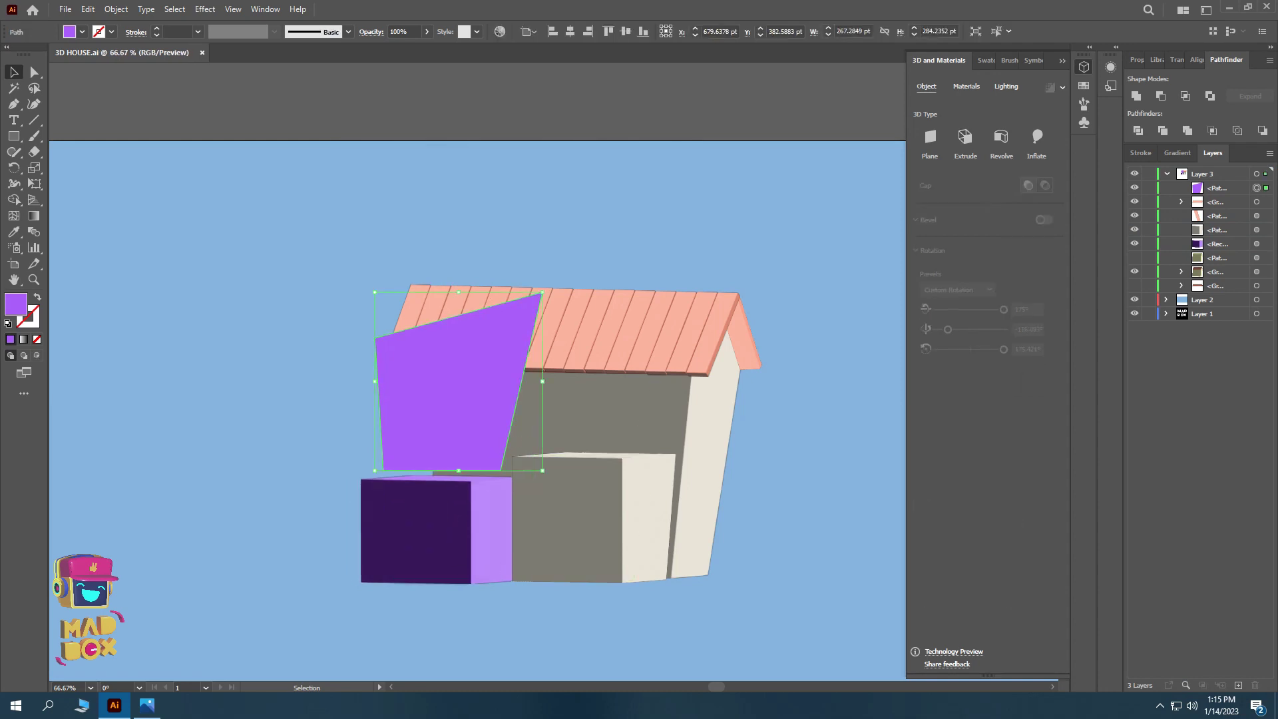
left_click(965, 137)
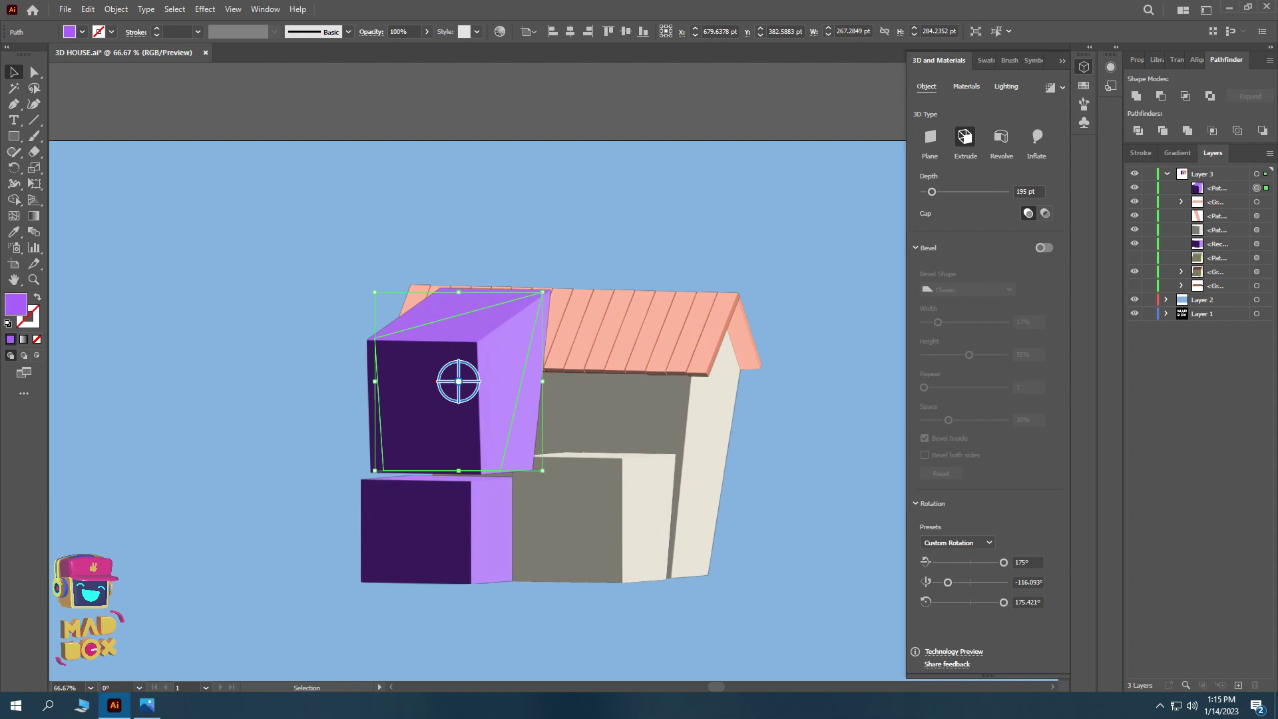
mouse_move(459, 381)
left_mouse_down()
mouse_move(506, 385)
mouse_move(426, 346)
left_mouse_up()
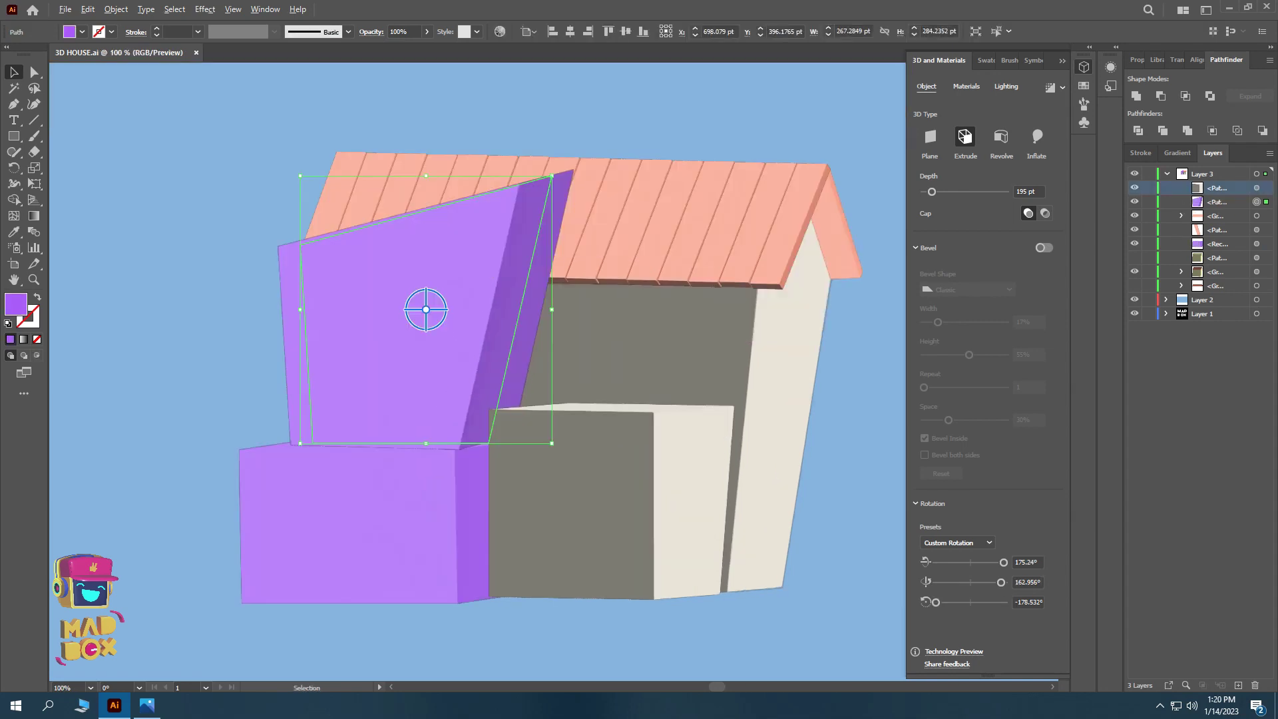
mouse_move(435, 310)
left_mouse_down()
mouse_move(499, 326)
mouse_move(436, 326)
left_mouse_up()
left_click_drag(413, 244, 404, 290)
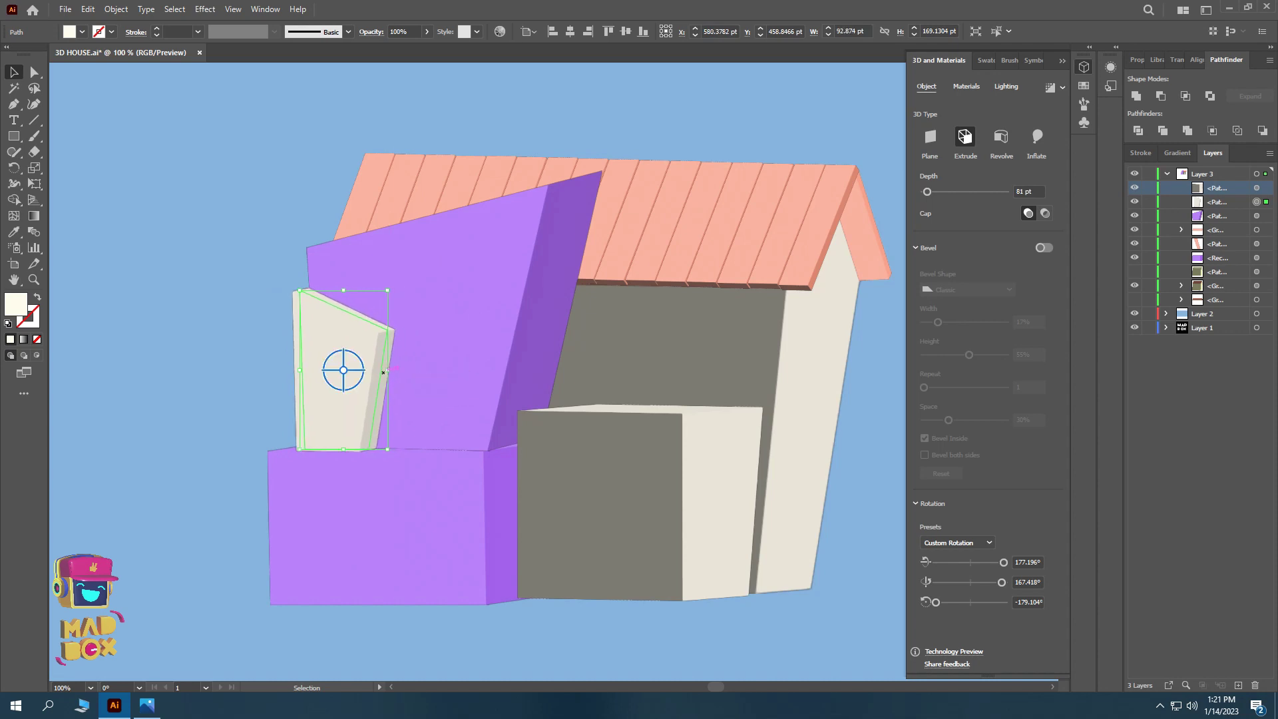
- Copy the lower purple box into a thin cream slab and set it on the box's top
left_click(466, 300, "shift")
scroll(466, 300, "down", 3)
left_click(428, 408)
left_click_drag(429, 408, 428, 513)
left_click_drag(428, 434, 432, 581)
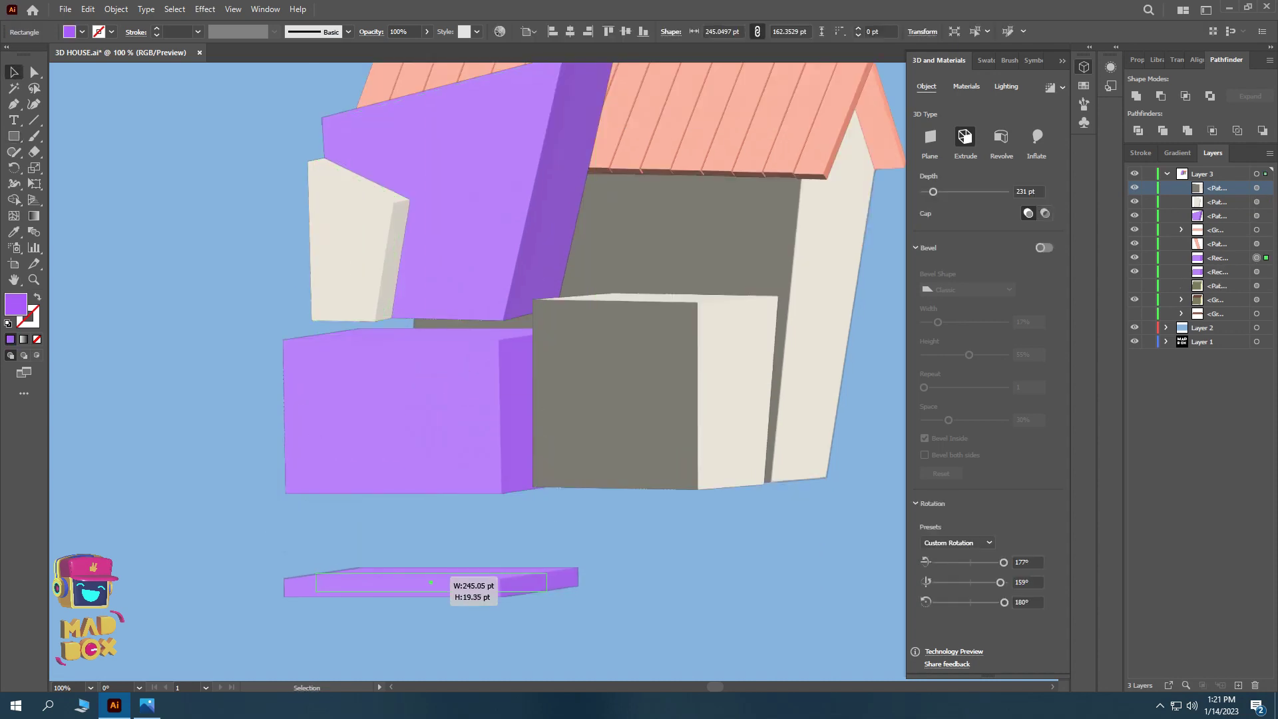
key("i")
left_click(733, 399)
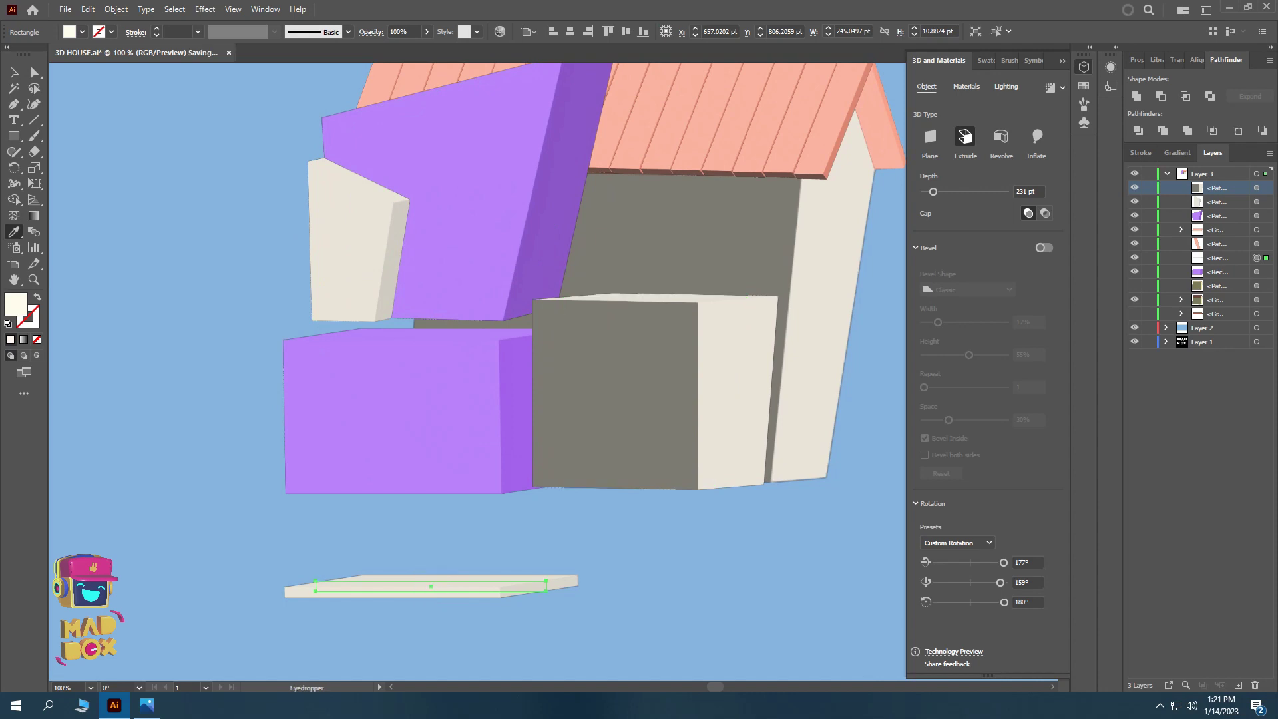
left_click_drag(431, 586, 420, 334)
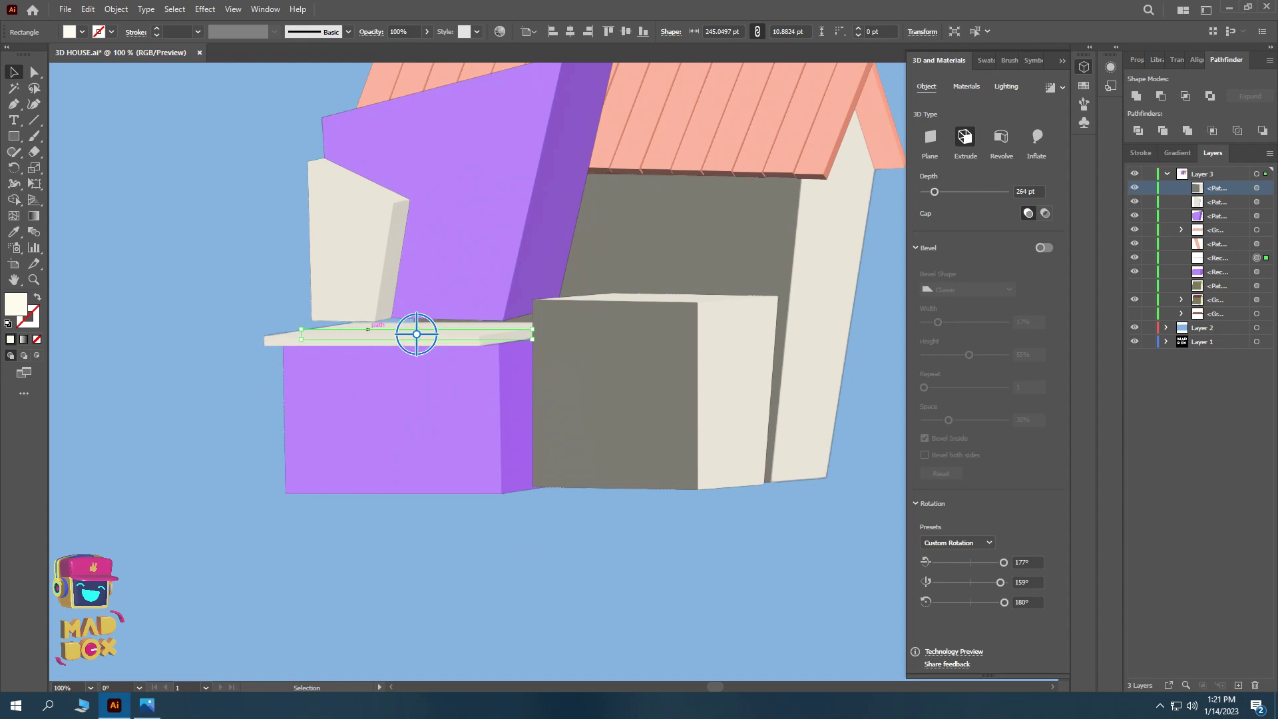
- Widen the cream slab on both the left and right sides
scroll(306, 332, "up", 2)
left_click_drag(289, 337, 263, 337)
left_click_drag(767, 336, 829, 336)
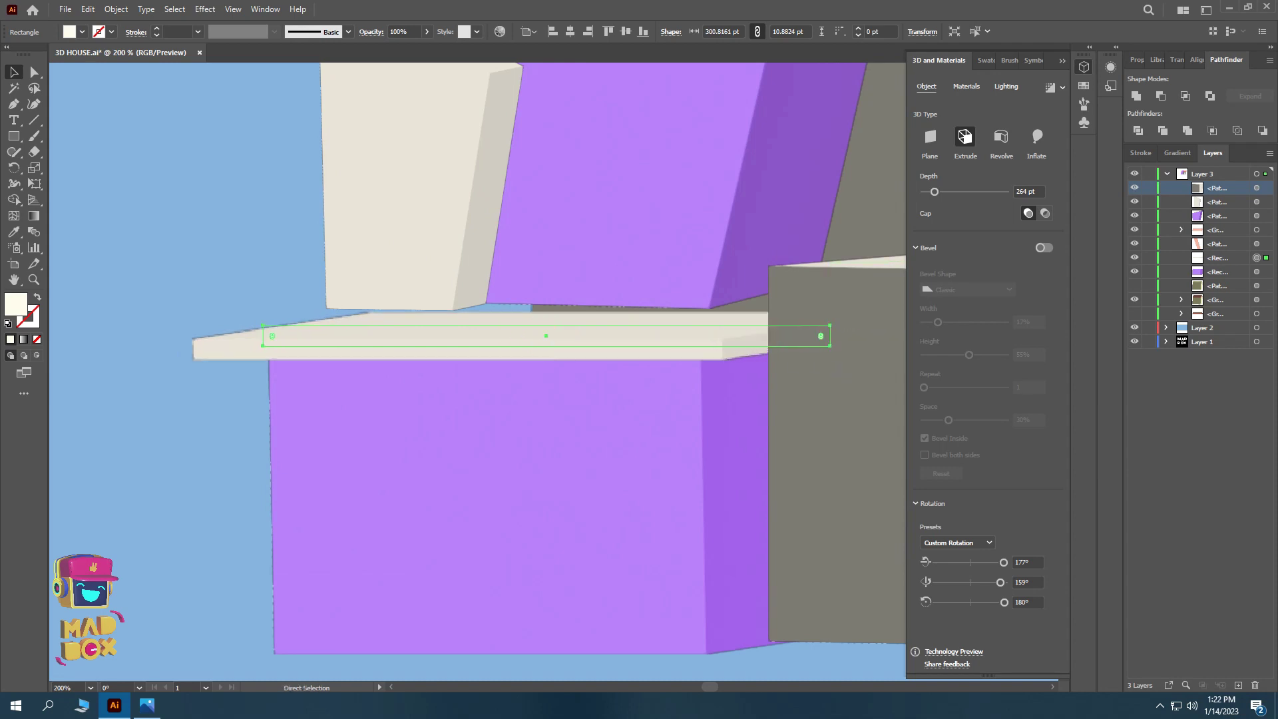
scroll(546, 336, "up", 1)
- Make an offset copy of the cream slab just below it and thin it out
left_click_drag(523, 340, 526, 357)
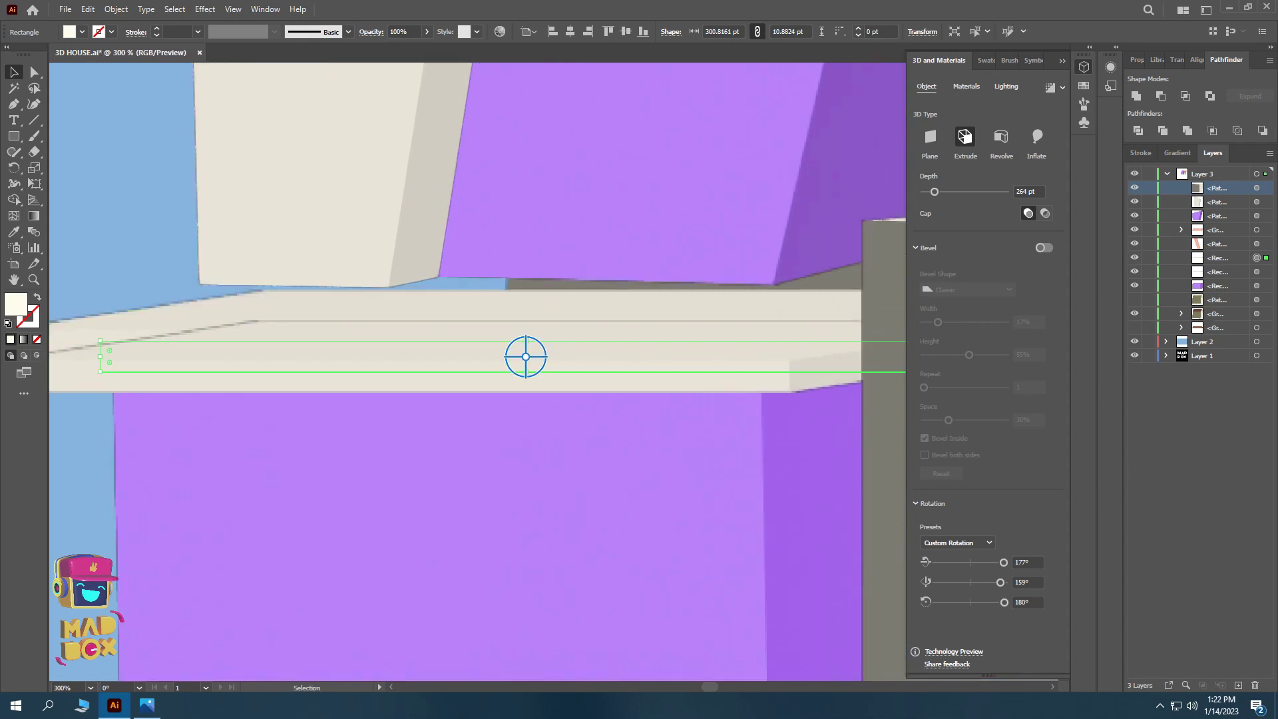
scroll(526, 356, "down", 1)
key("a")
left_click_drag(584, 355, 583, 354)
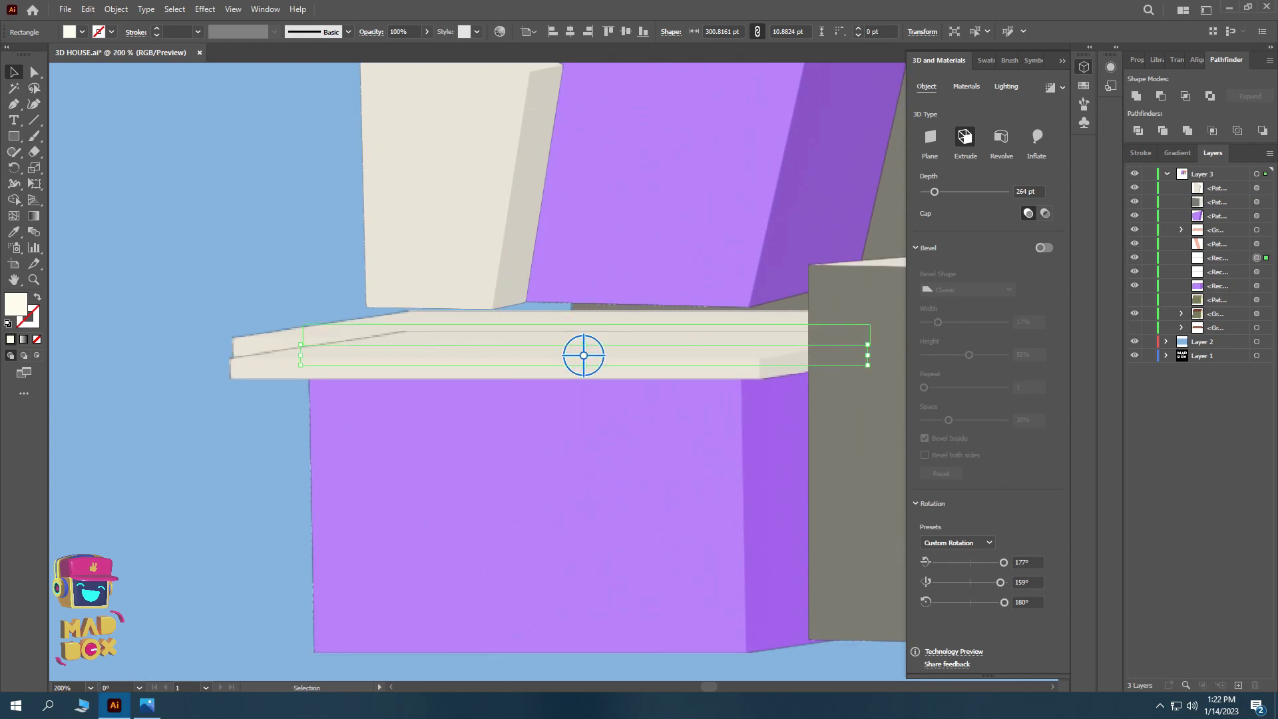
scroll(583, 354, "up", 2)
left_click_drag(519, 408, 520, 407)
scroll(519, 410, "down", 2)
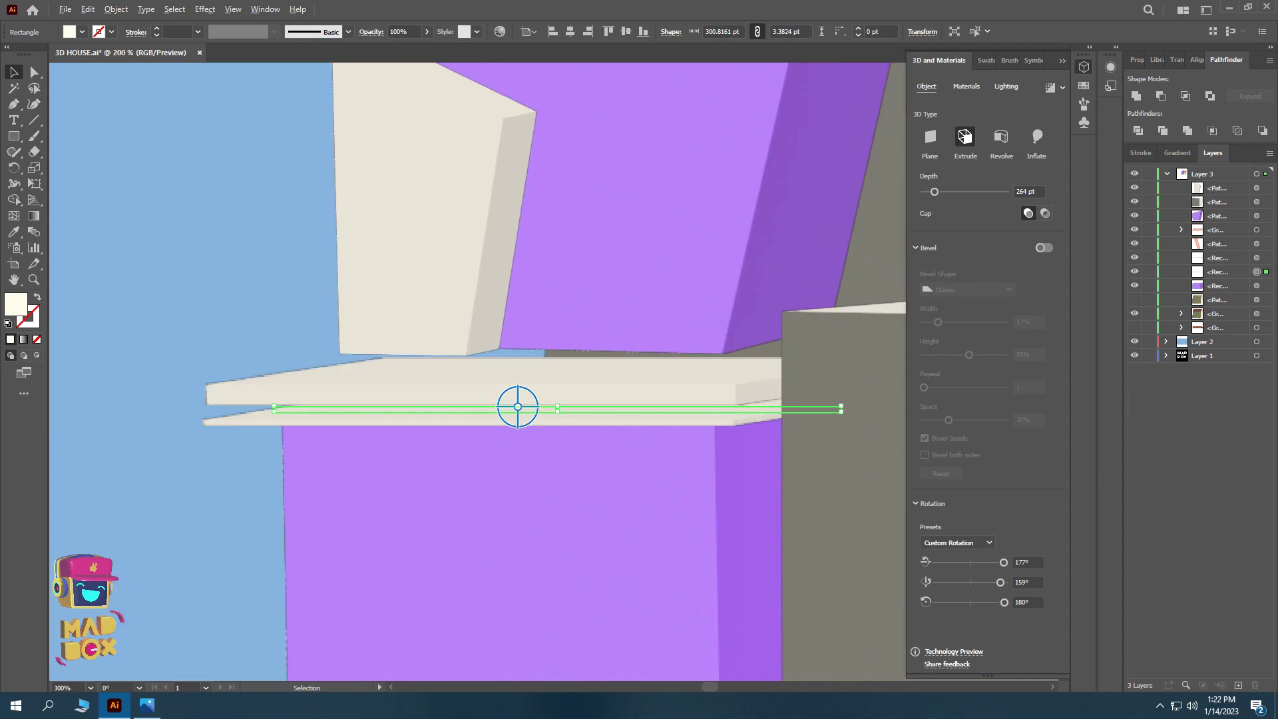
scroll(579, 403, "down", 1)
scroll(366, 404, "up", 2)
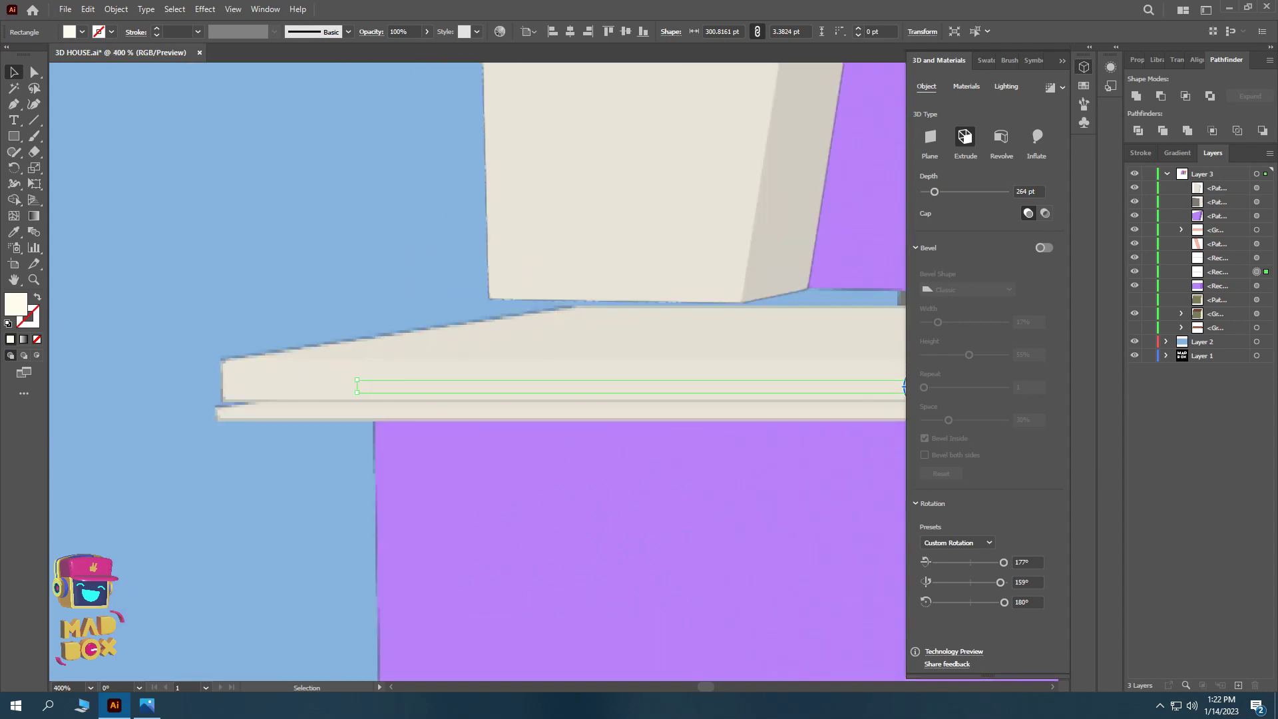
scroll(367, 404, "up", 3)
- Shorten the thin lower slab at both ends, then deselect and view the whole house
left_click_drag(378, 386, 442, 386)
scroll(442, 386, "down", 3)
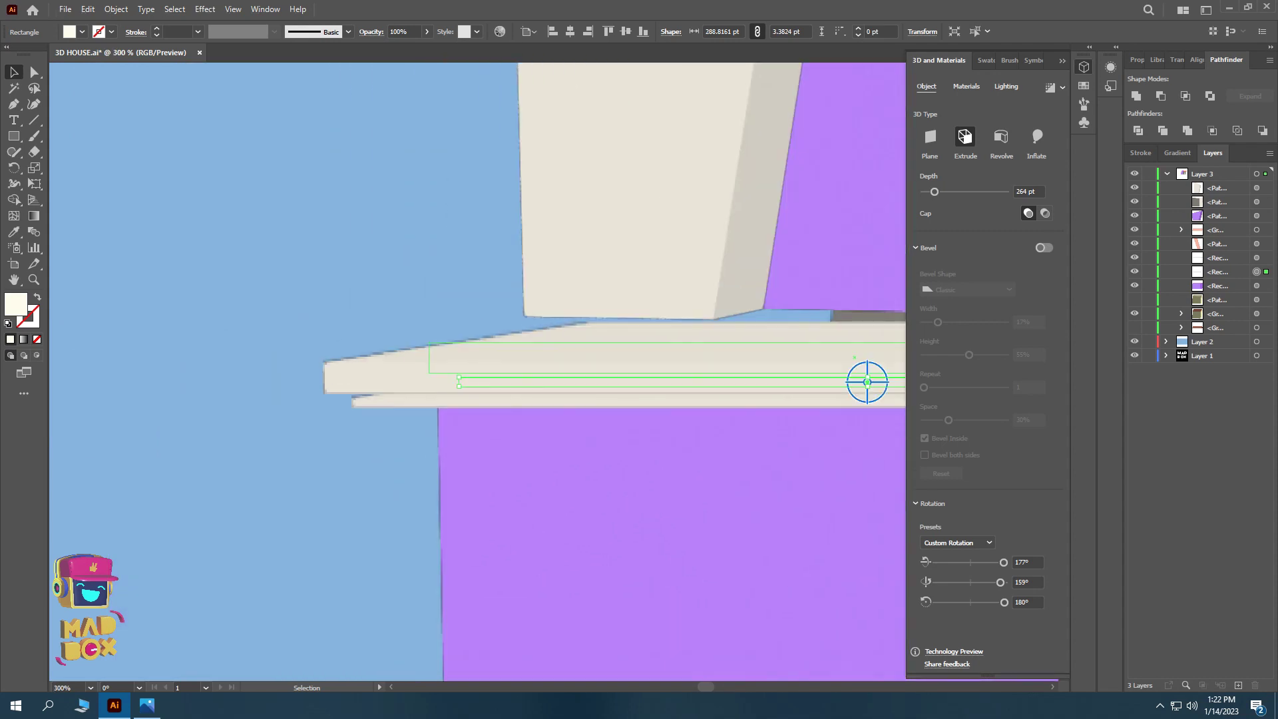
scroll(442, 386, "up", 1)
scroll(866, 381, "up", 1)
scroll(865, 381, "up", 1)
mouse_move(857, 380)
left_mouse_down()
mouse_move(743, 380)
mouse_move(793, 380)
left_mouse_up()
scroll(793, 380, "down", 5)
left_click(530, 300)
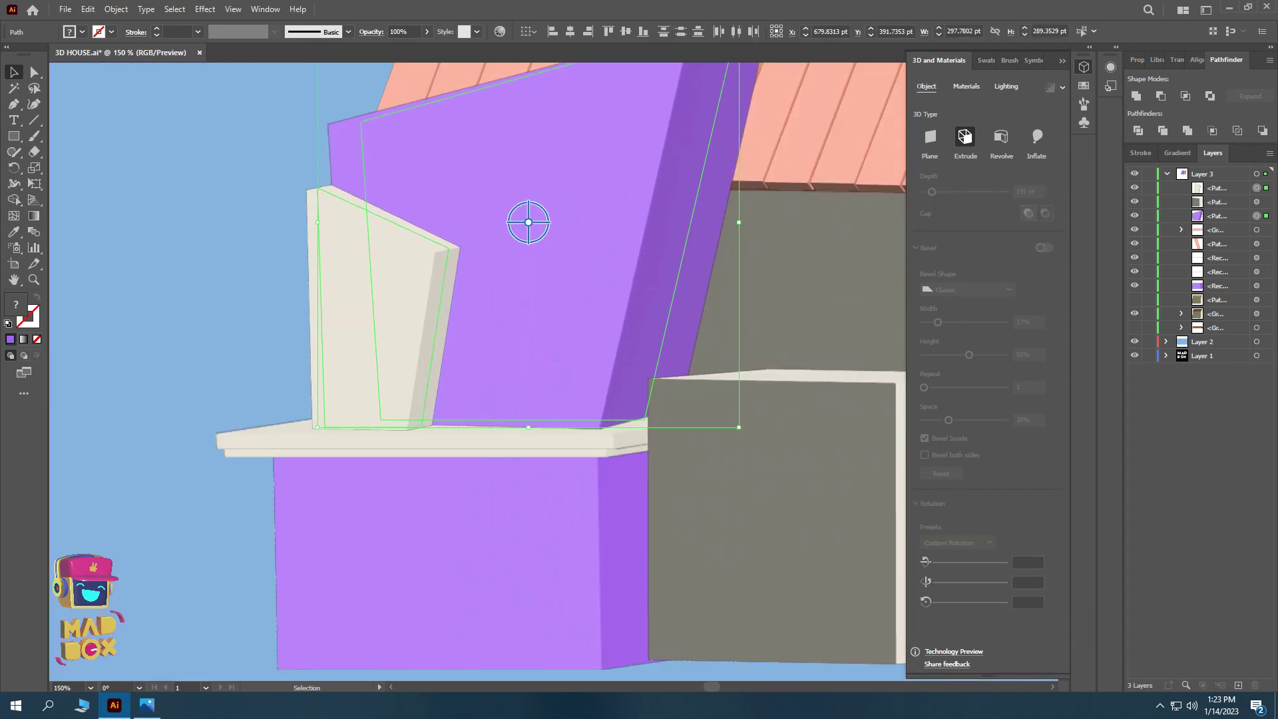
key("ctrl+shift+a")
scroll(531, 222, "down", 1, "alt")
left_click_drag(530, 222, 635, 269)
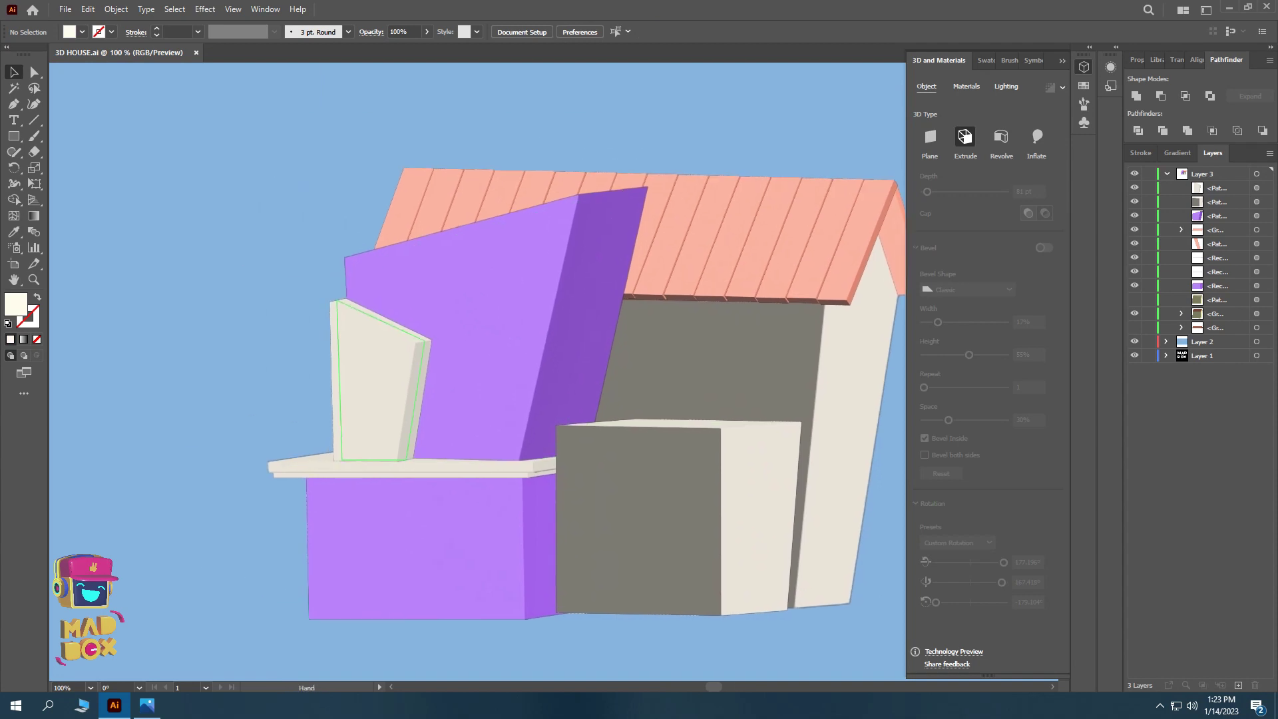
- Copy the cream ledge above the house, bring it to front and colour it purple
mouse_move(445, 461)
left_mouse_down()
mouse_move(370, 123)
mouse_move(332, 150)
left_mouse_up()
key("ctrl+shift+bracketright")
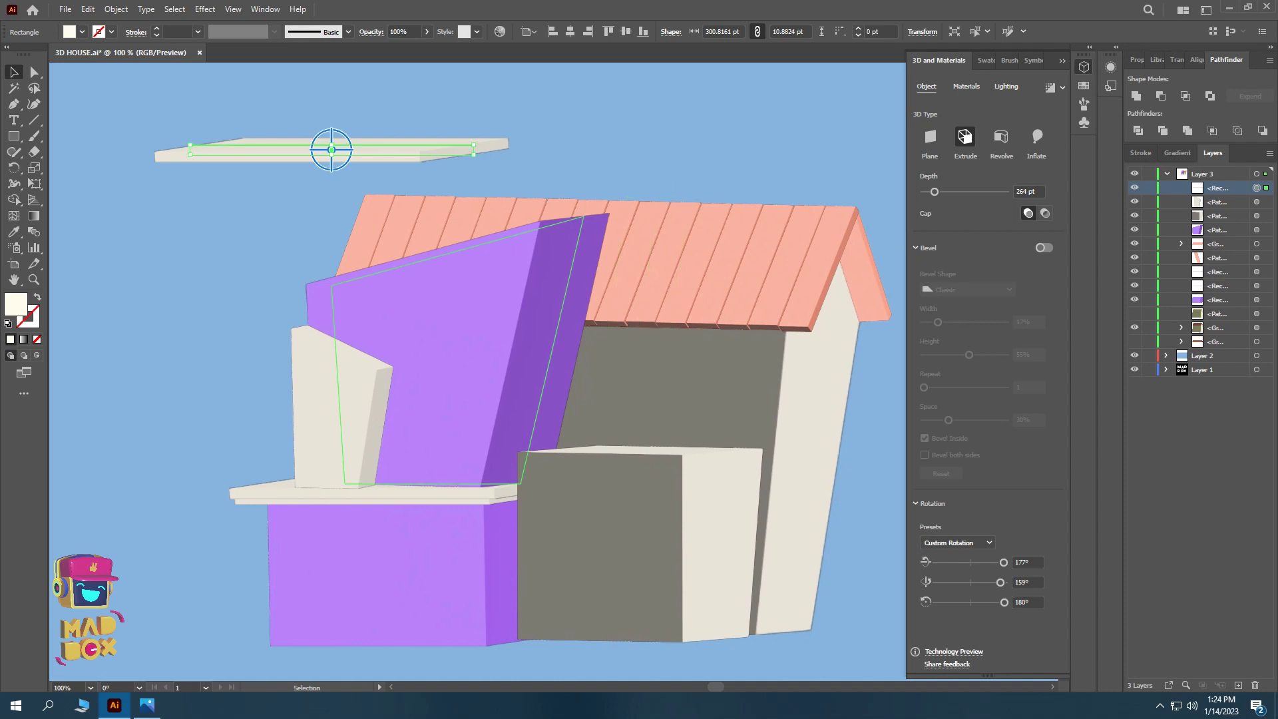
key("i")
left_click(426, 320)
key("v")
key("ctrl+equal")
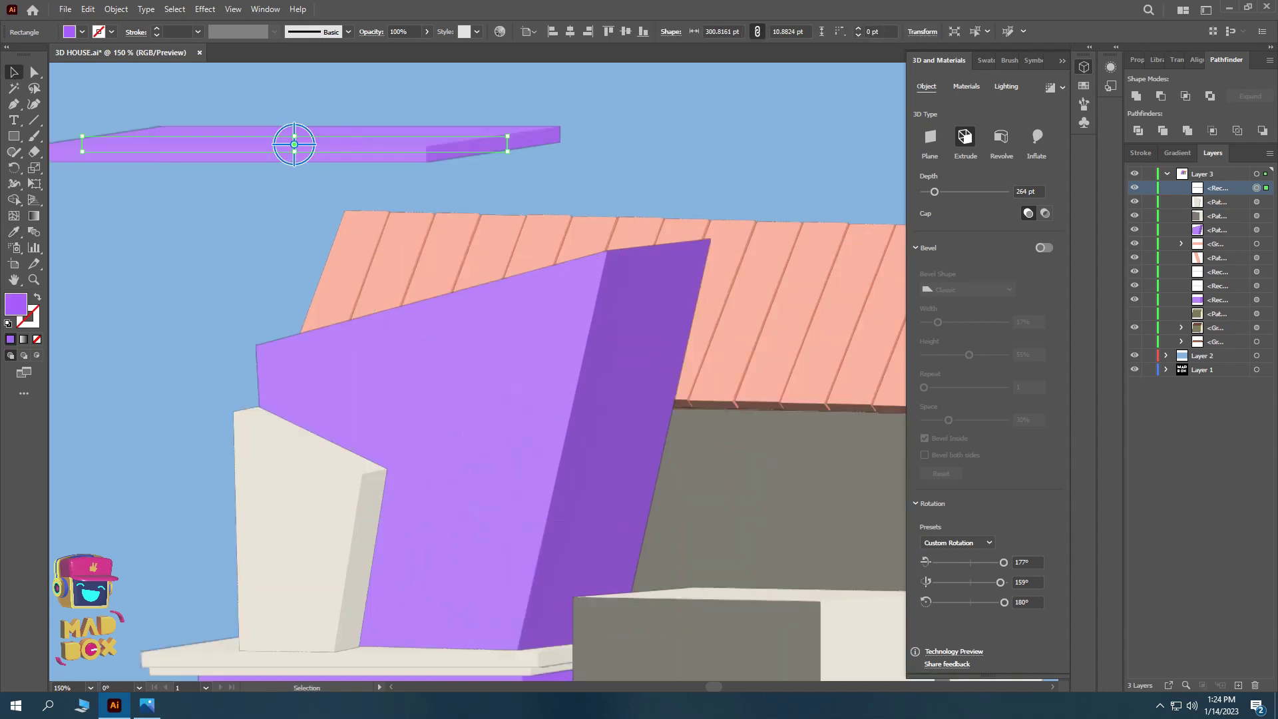
- Tilt the purple slab into a roof slope over the wall, send it back, and lengthen it
left_click_drag(294, 144, 376, 234)
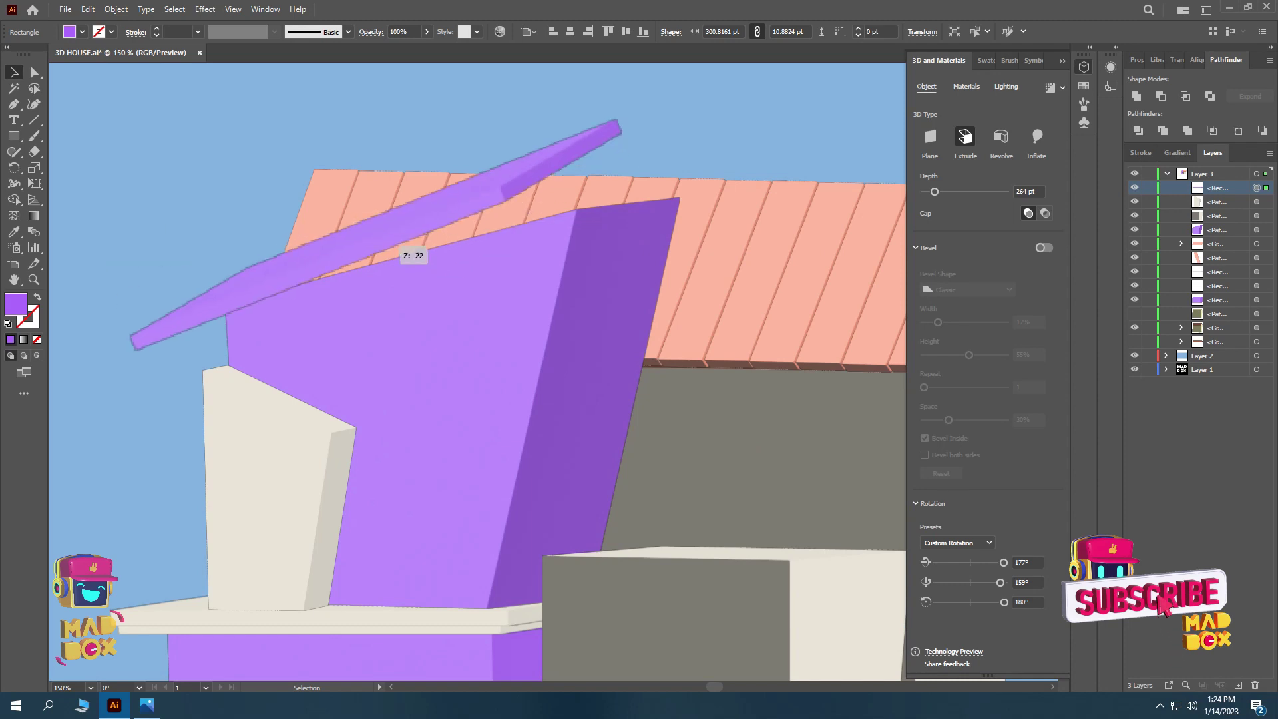
left_click_drag(376, 234, 420, 257)
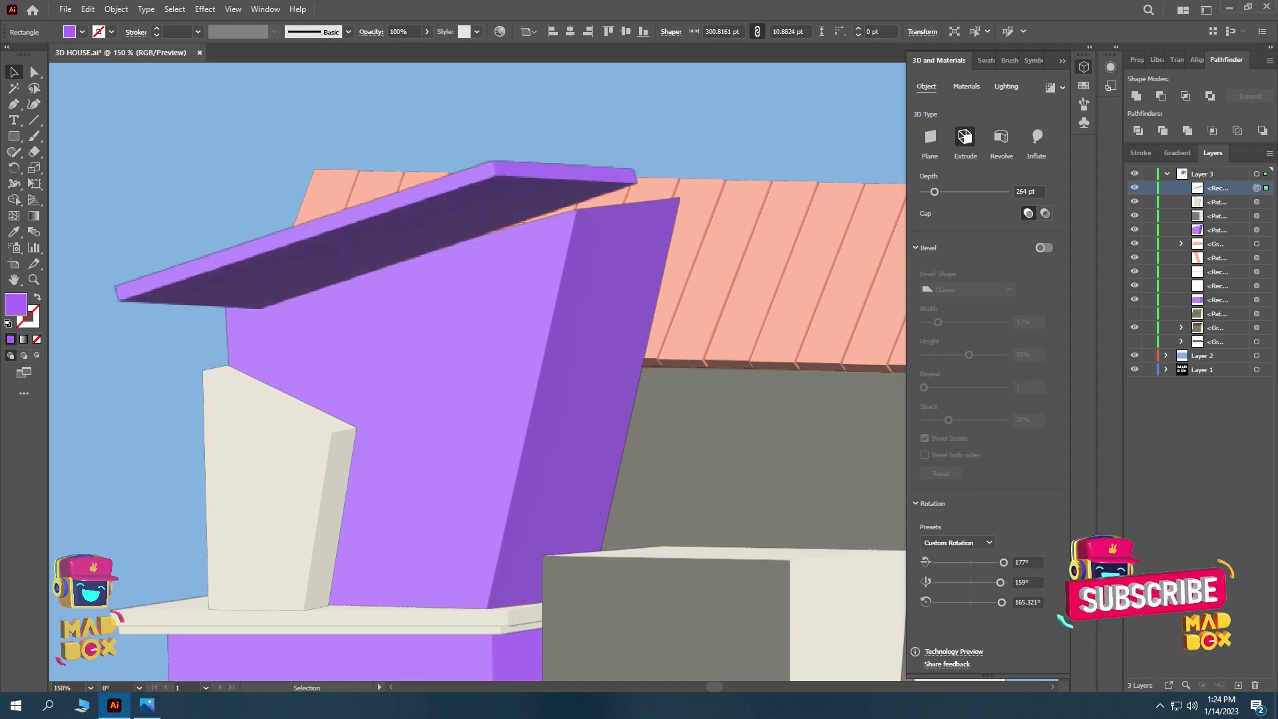
left_click_drag(370, 237, 432, 238)
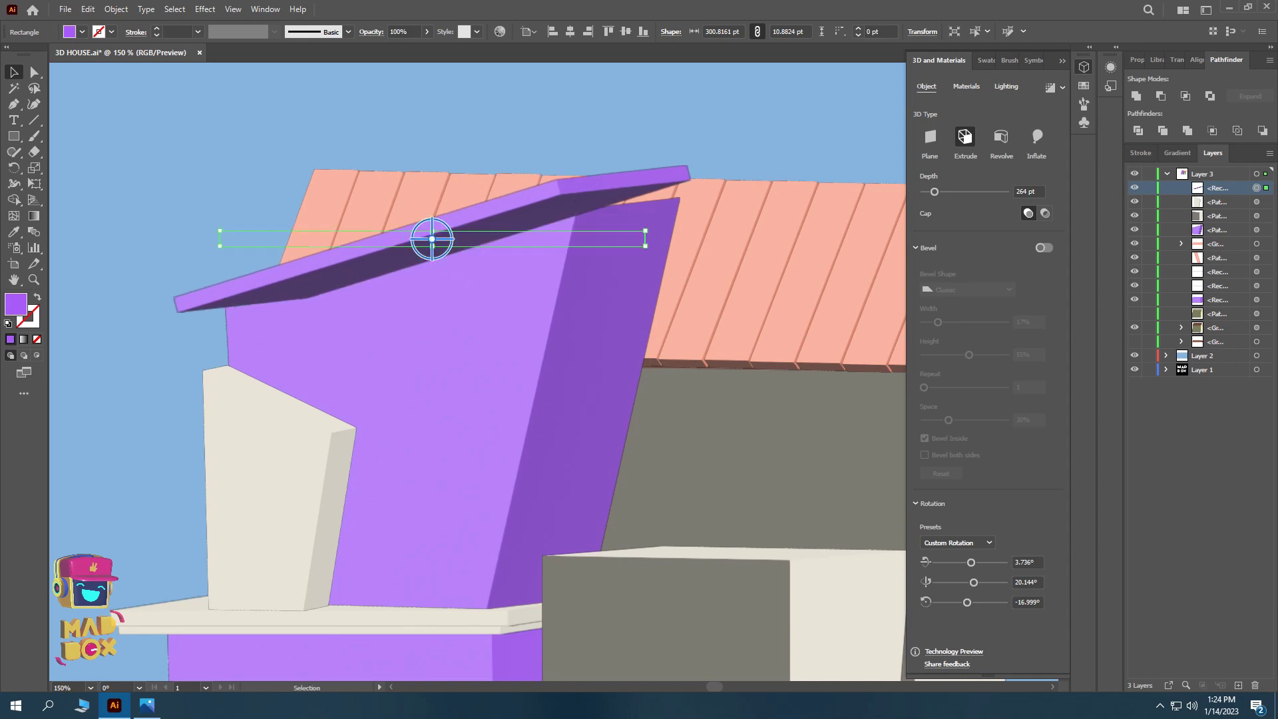
key("ctrl+bracketleft")
key("ctrl+bracketleft")
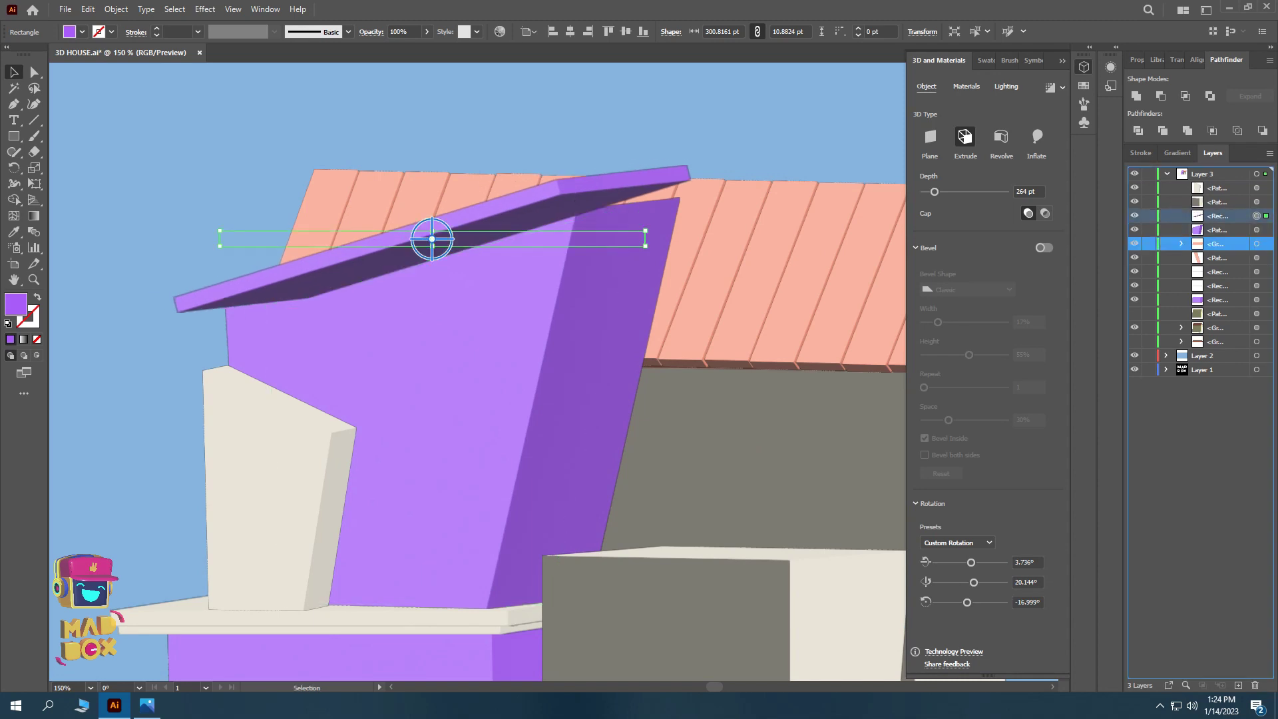
key("ctrl+bracketleft")
left_click_drag(581, 191, 558, 198)
left_click_drag(621, 245, 778, 240)
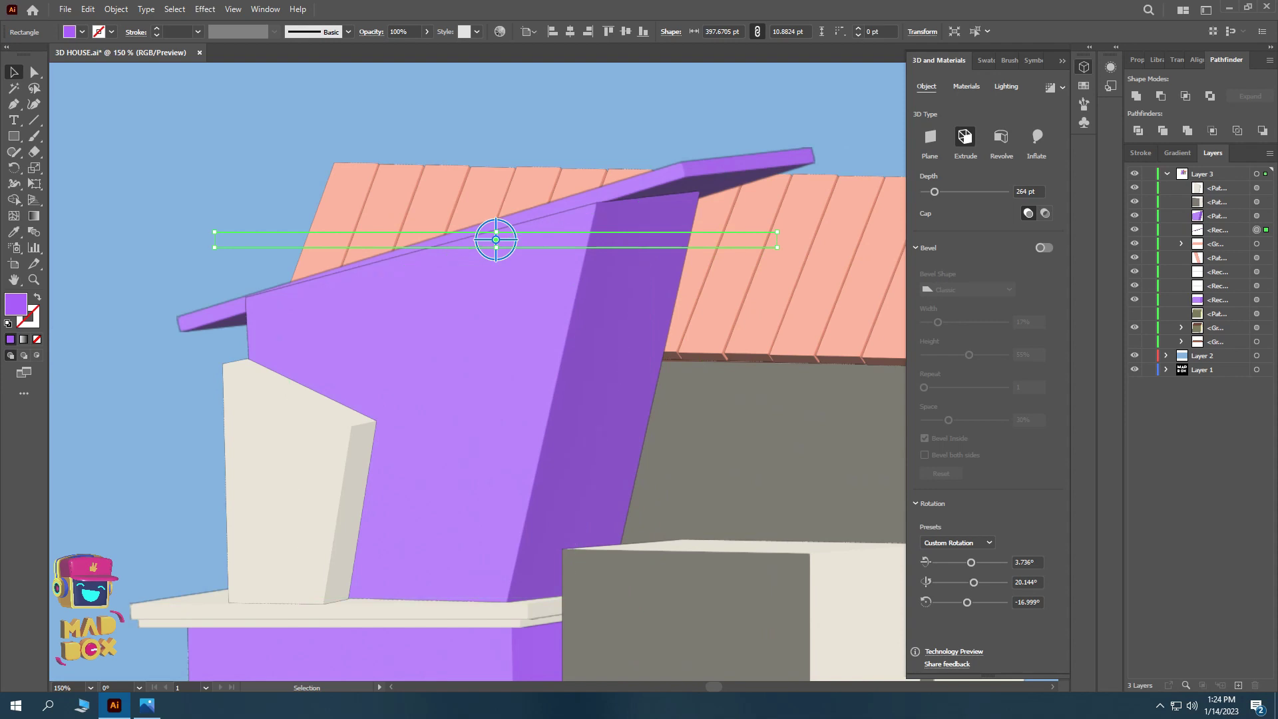
- Adjust the roof slab's tilt and place a duplicate slab just above it
scroll(466, 399, "up", 1)
left_click_drag(496, 255, 649, 176)
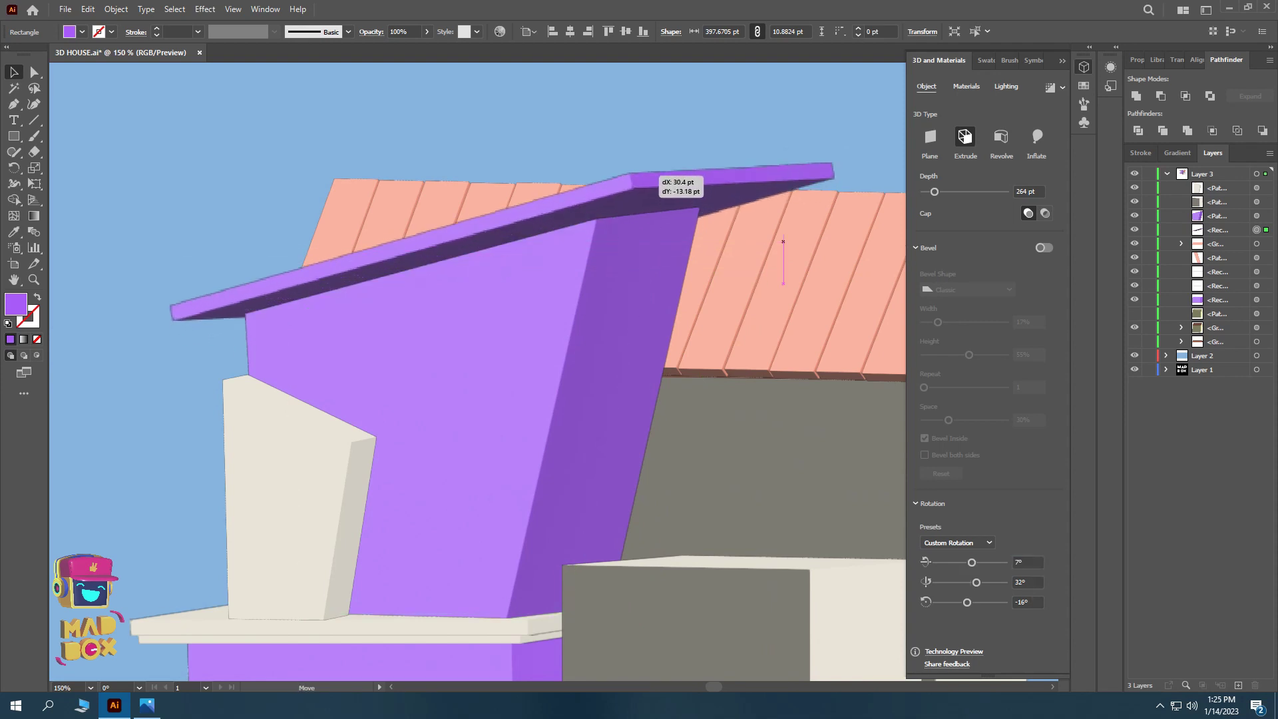
mouse_move(651, 179)
left_mouse_down()
mouse_move(641, 191)
mouse_move(645, 142)
left_mouse_up()
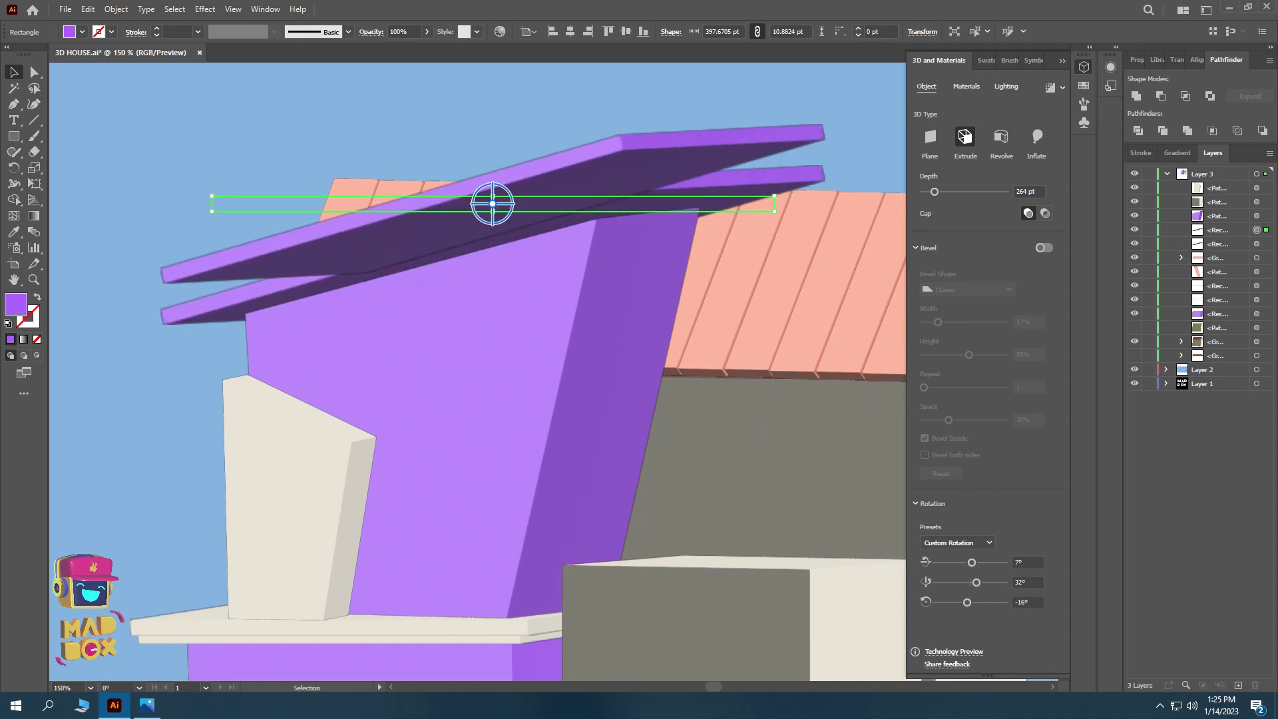
key("ctrl+shift+a")
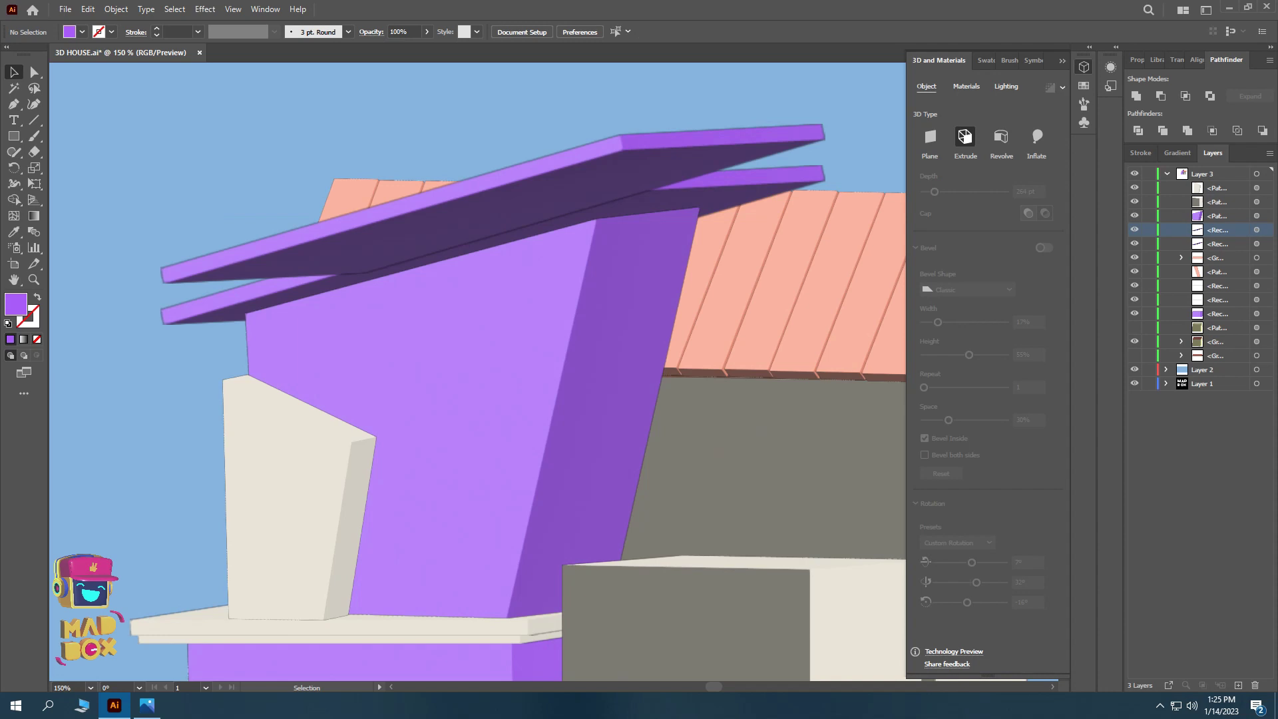
- Colour the top slab salmon, nudge it down, and extend its left end outward
left_click(1257, 244)
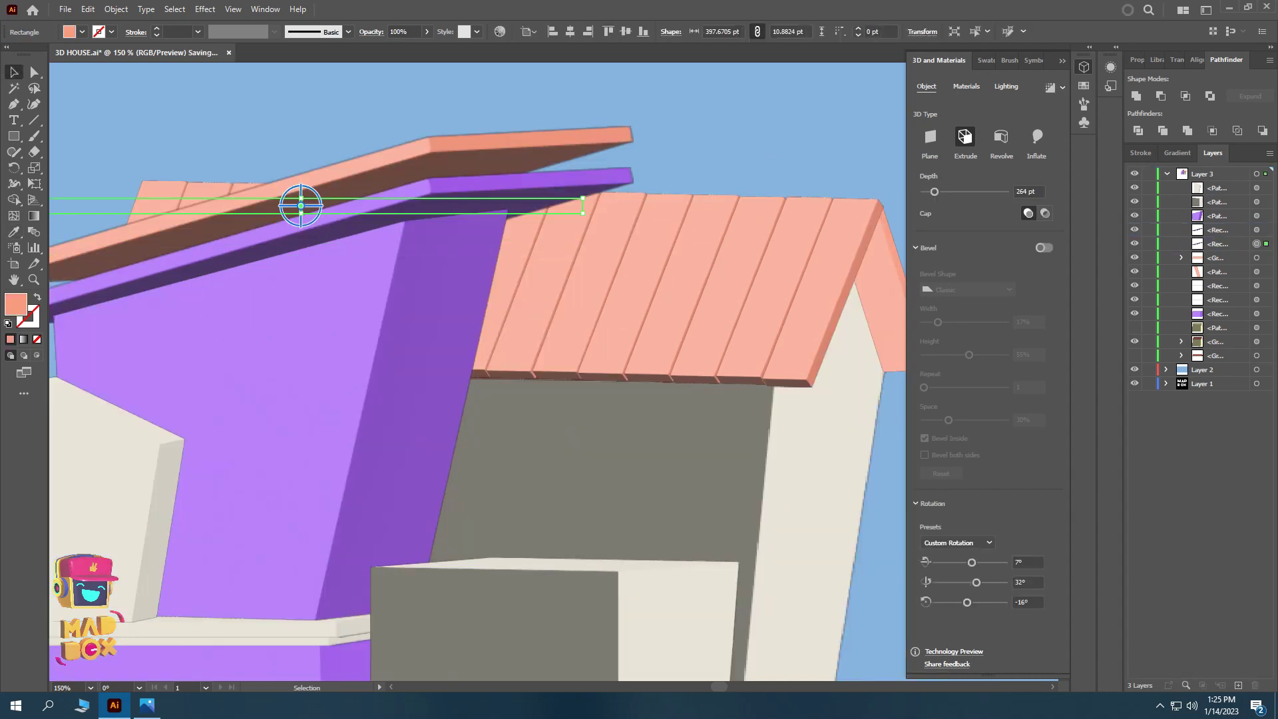
scroll(445, 227, "up", 3)
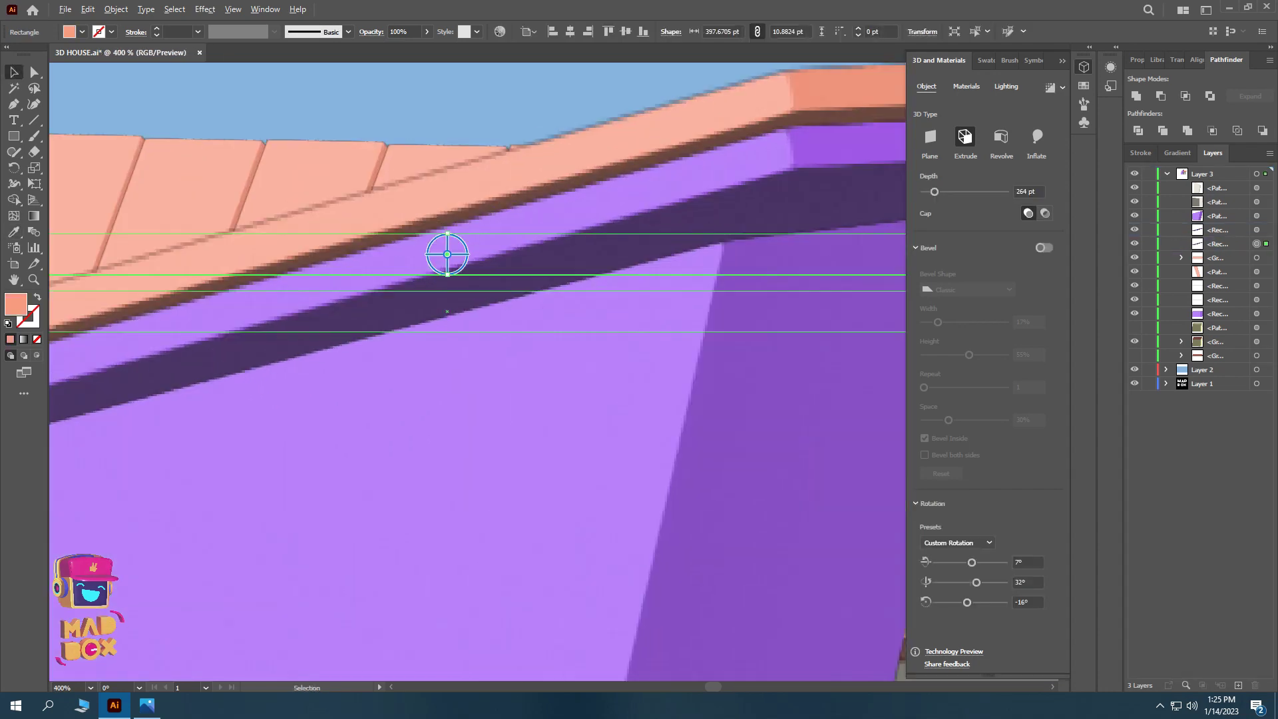
scroll(445, 233, "down", 2)
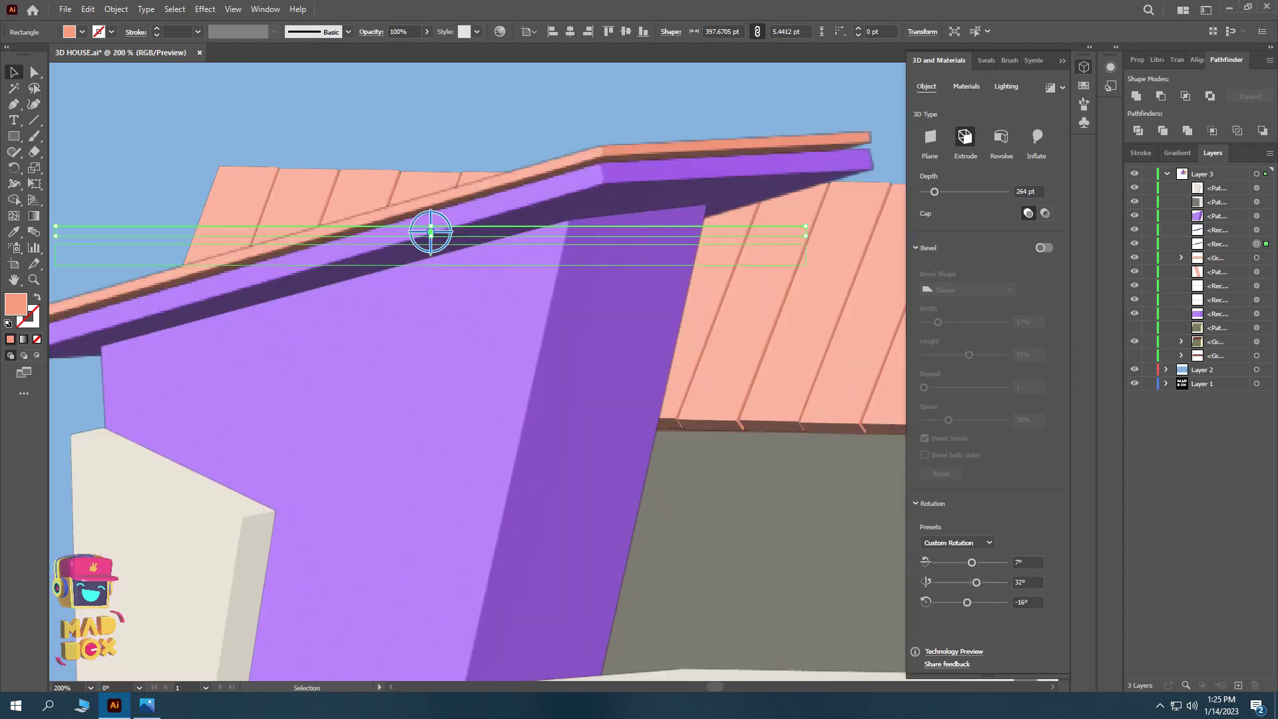
key("Down")
key("Down")
key("Down")
scroll(796, 235, "up", 3)
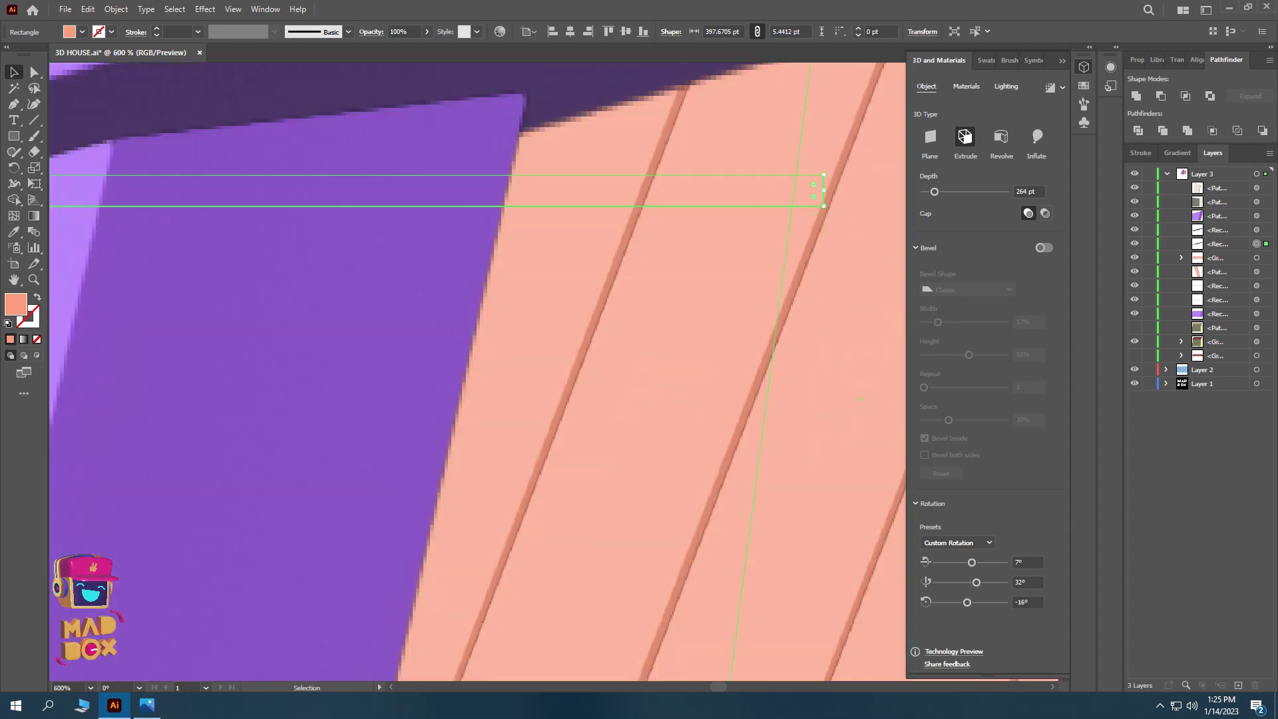
scroll(874, 190, "down", 2)
scroll(211, 140, "up", 2)
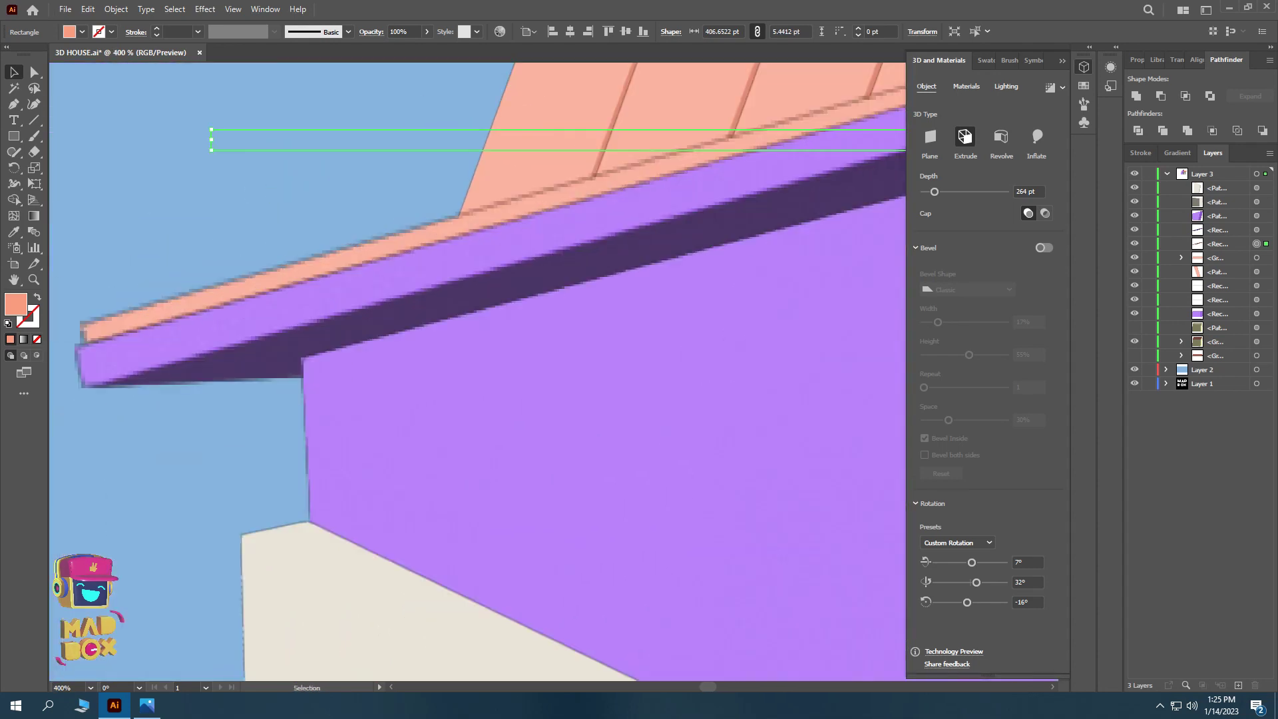
left_click_drag(211, 140, 152, 139)
scroll(193, 230, "down", 5)
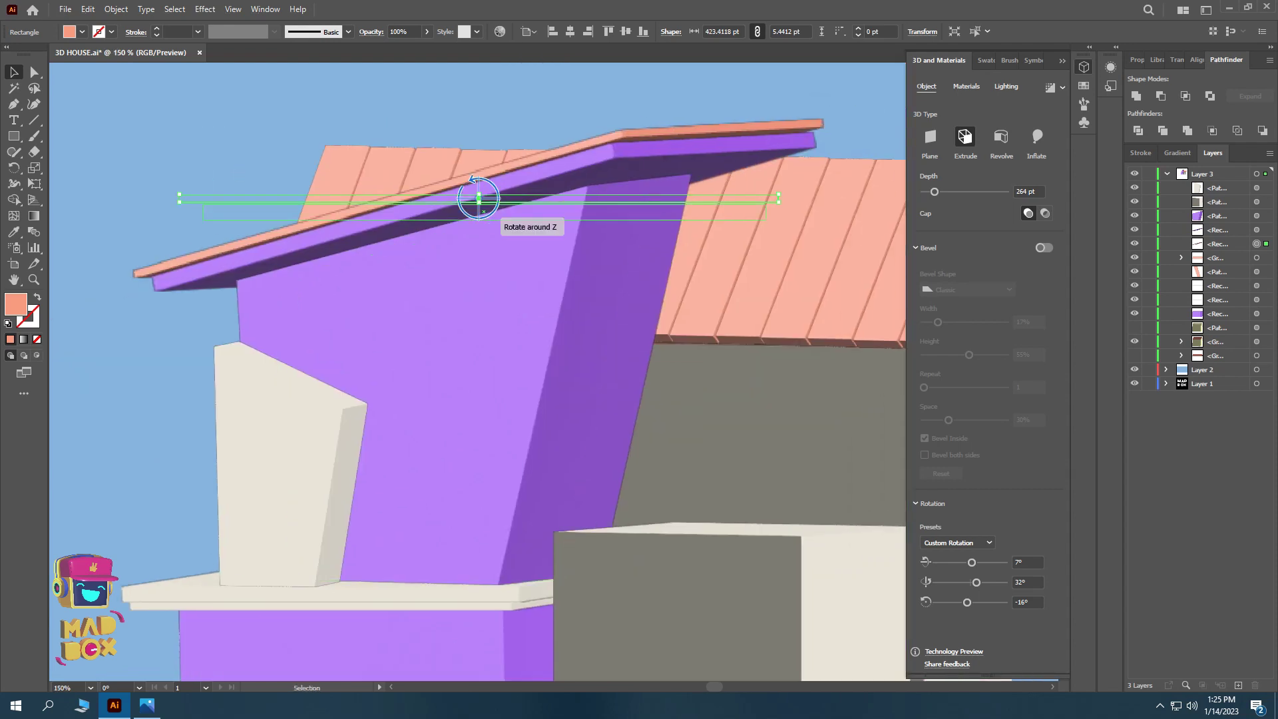
key("Down")
key("Down")
key("Down")
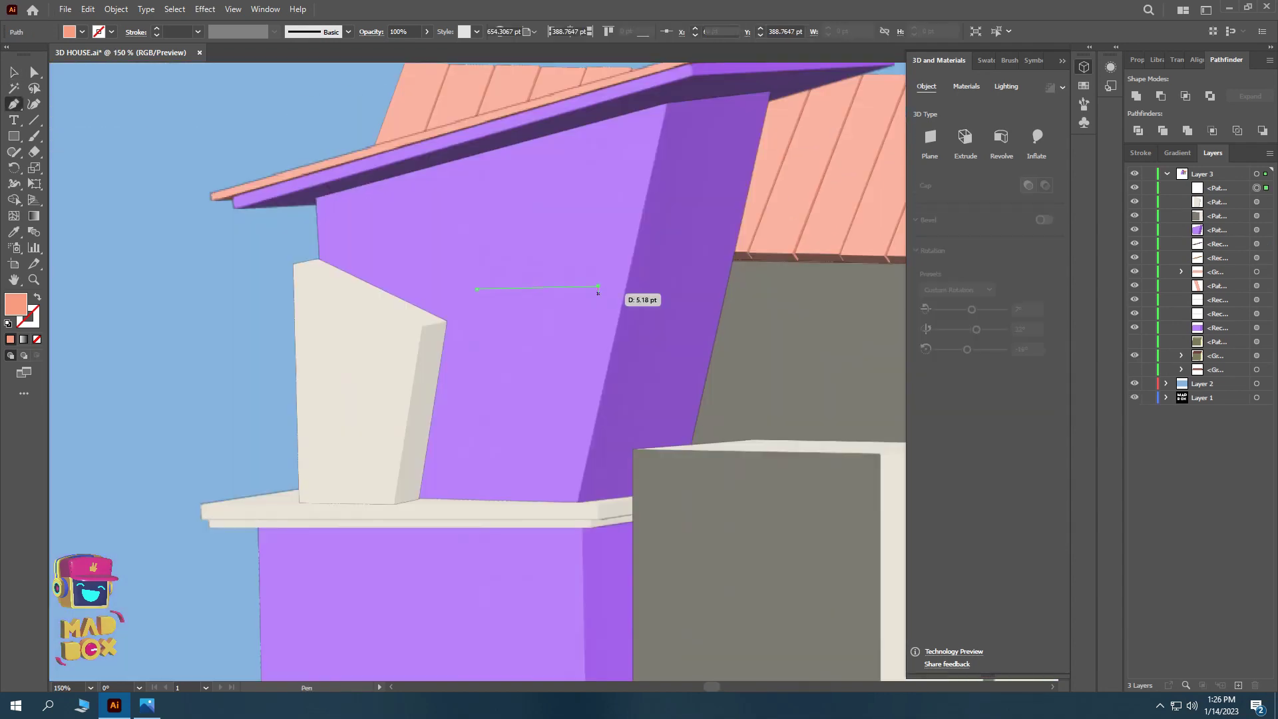
- Draw a four-cornered tapered window on the purple wall and fill it FFFFFF white
left_click(598, 287)
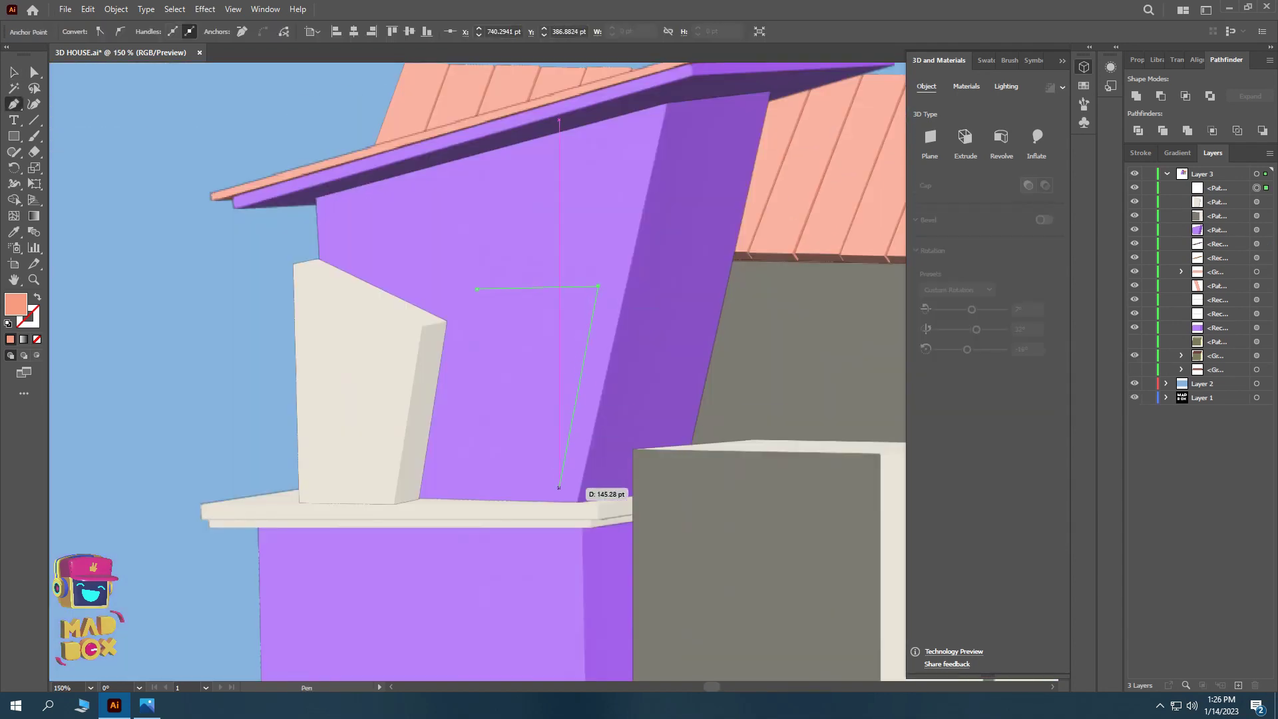
left_click(476, 289)
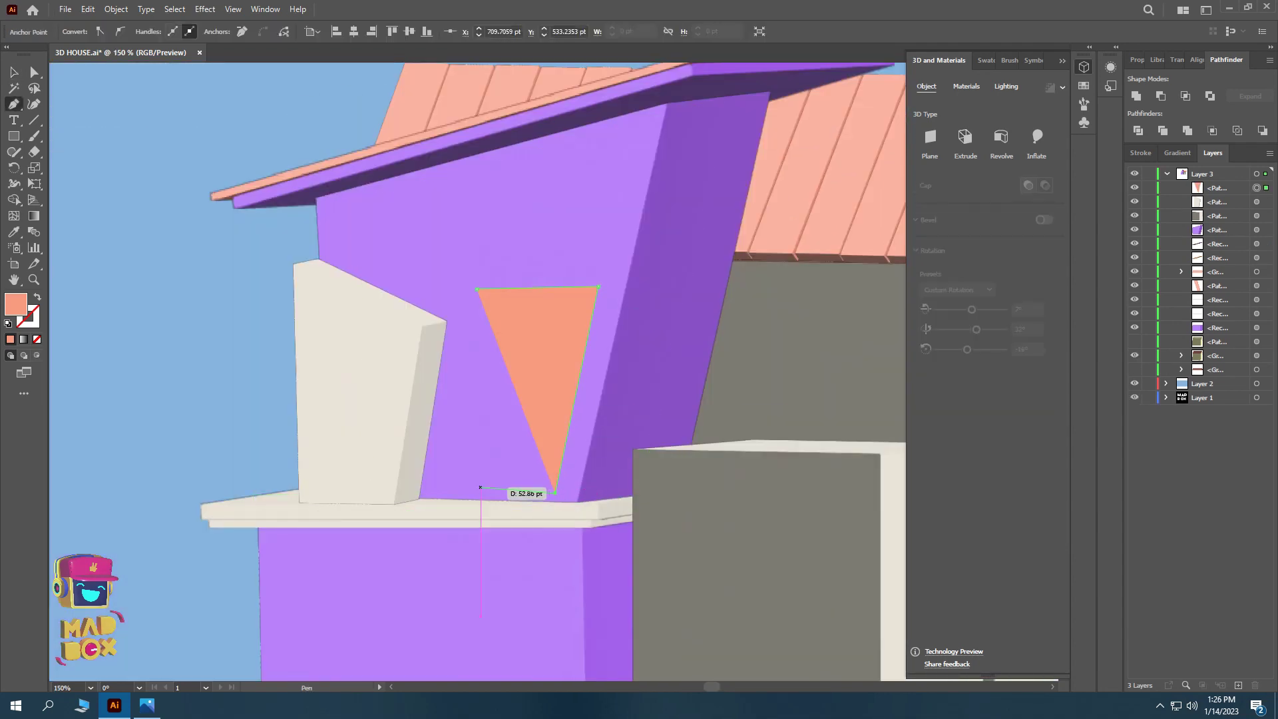
left_click(476, 494)
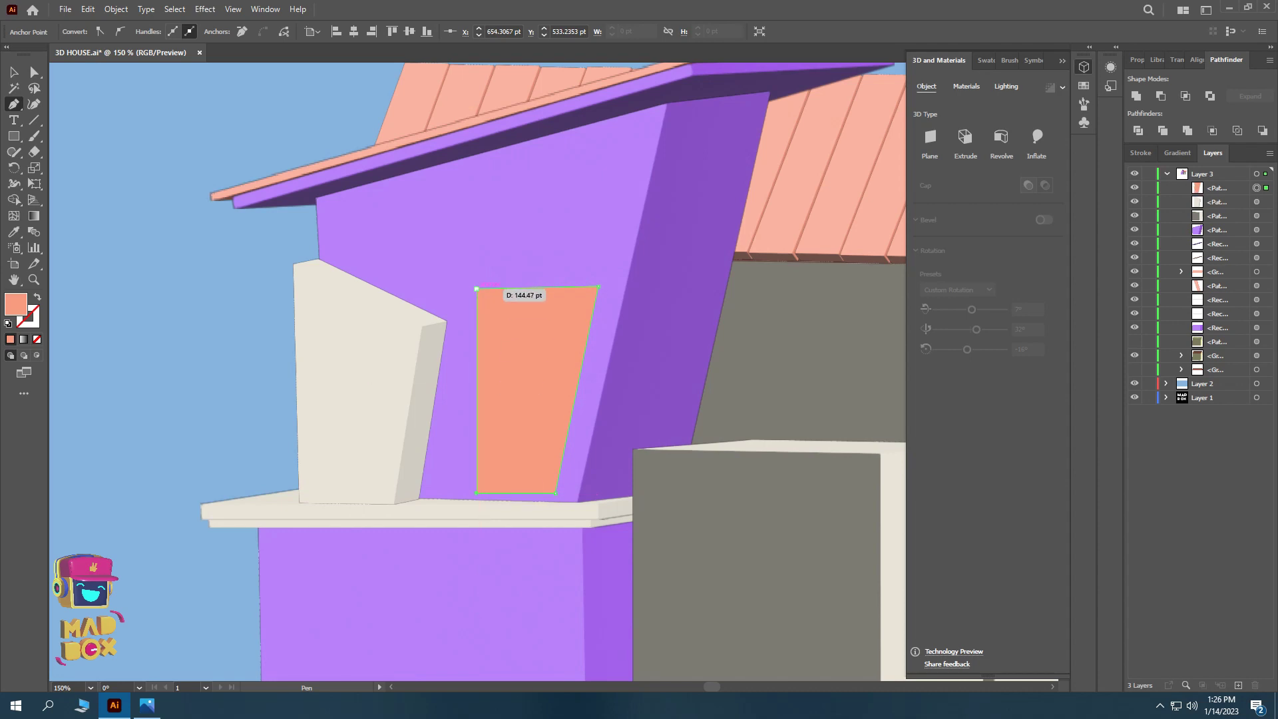
left_click(892, 566)
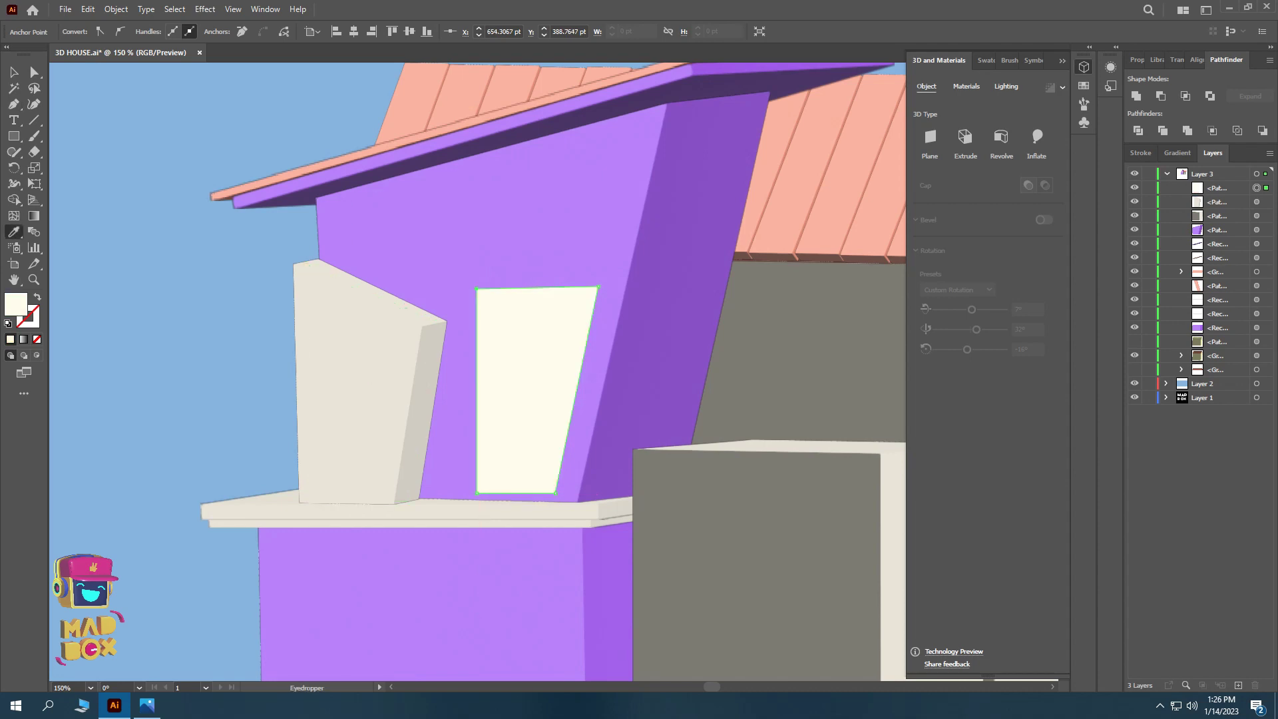
double_click(16, 304)
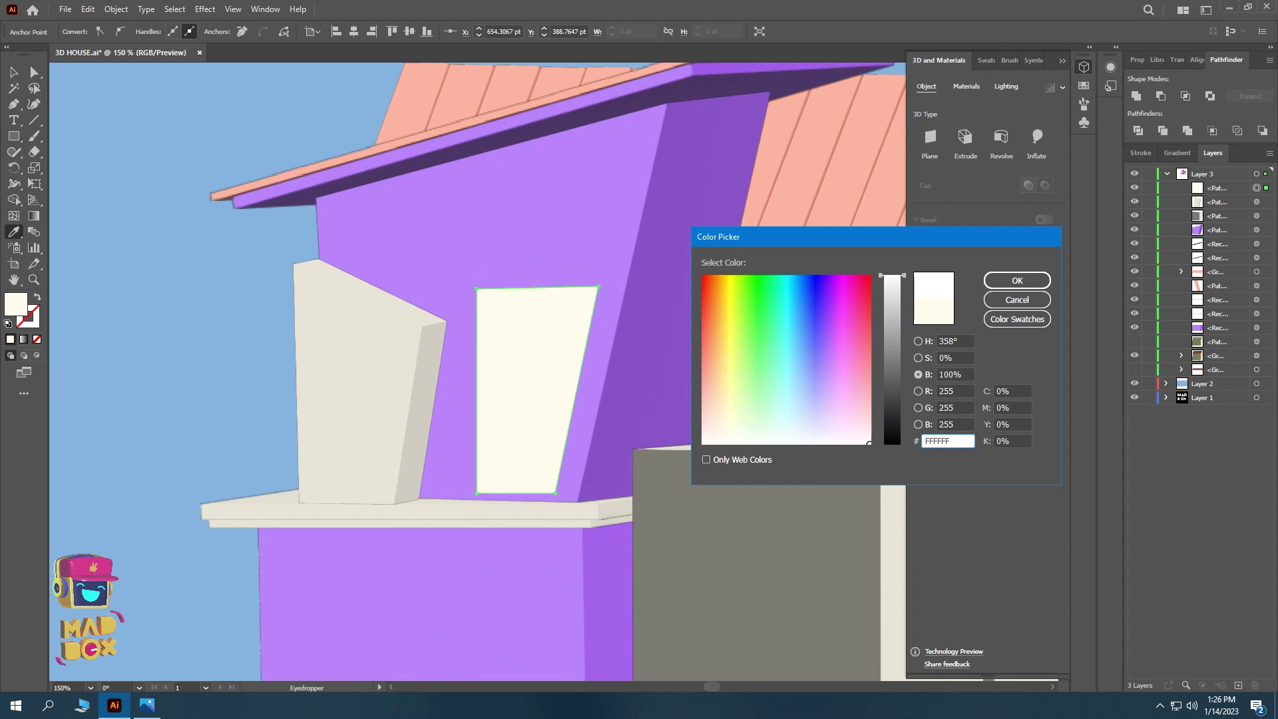
key("Return")
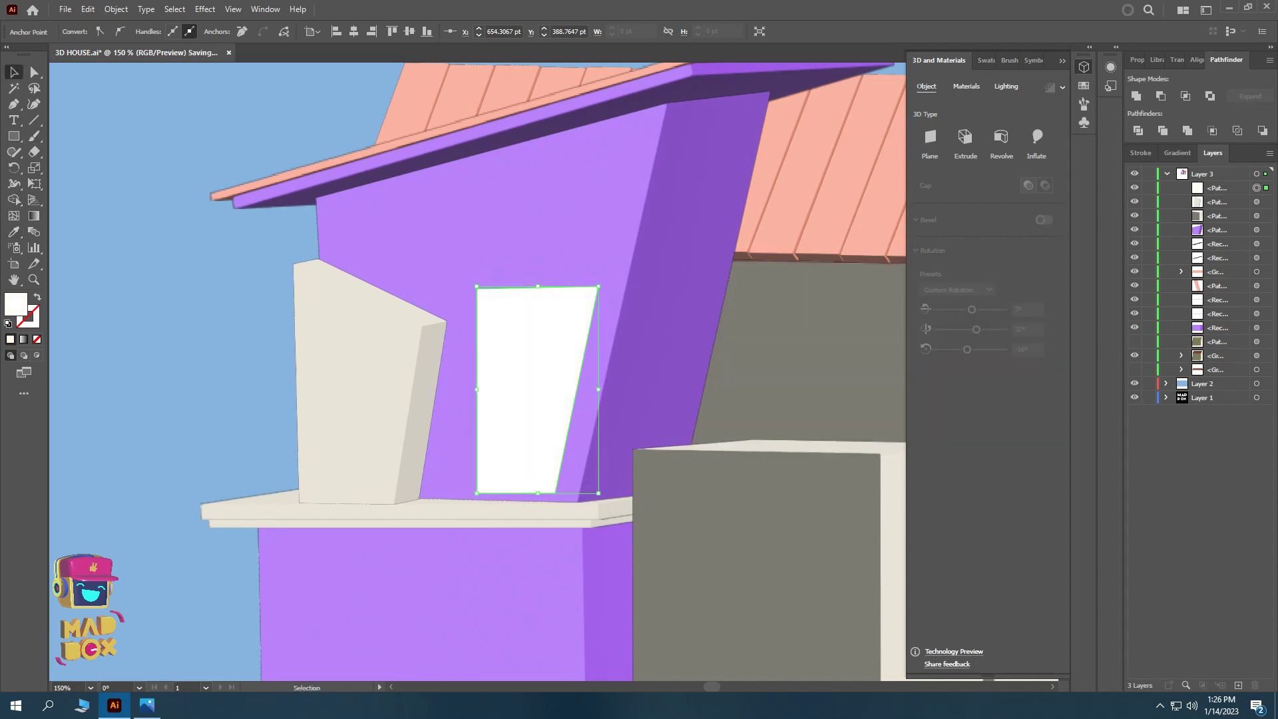
left_click(87, 8)
- Offset the window path by -8 pt, set an inner copy aside, and Minus Front to leave a frame
left_click(339, 375)
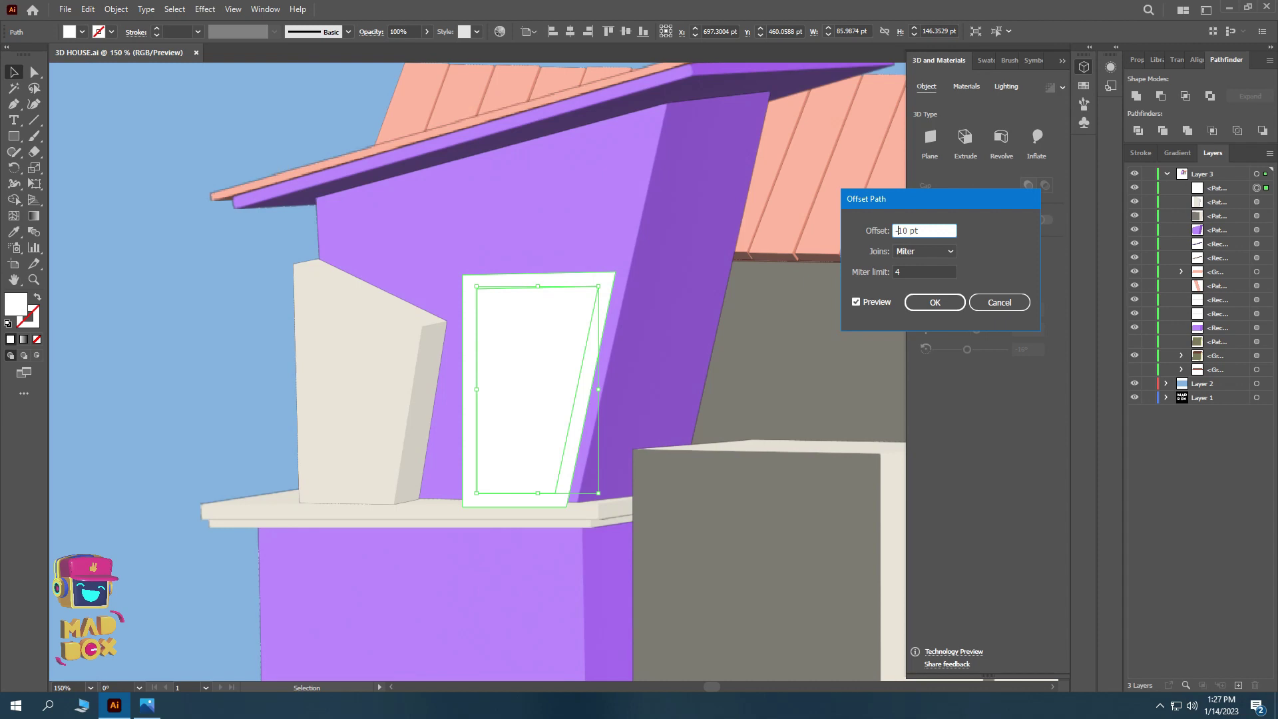
key("Tab")
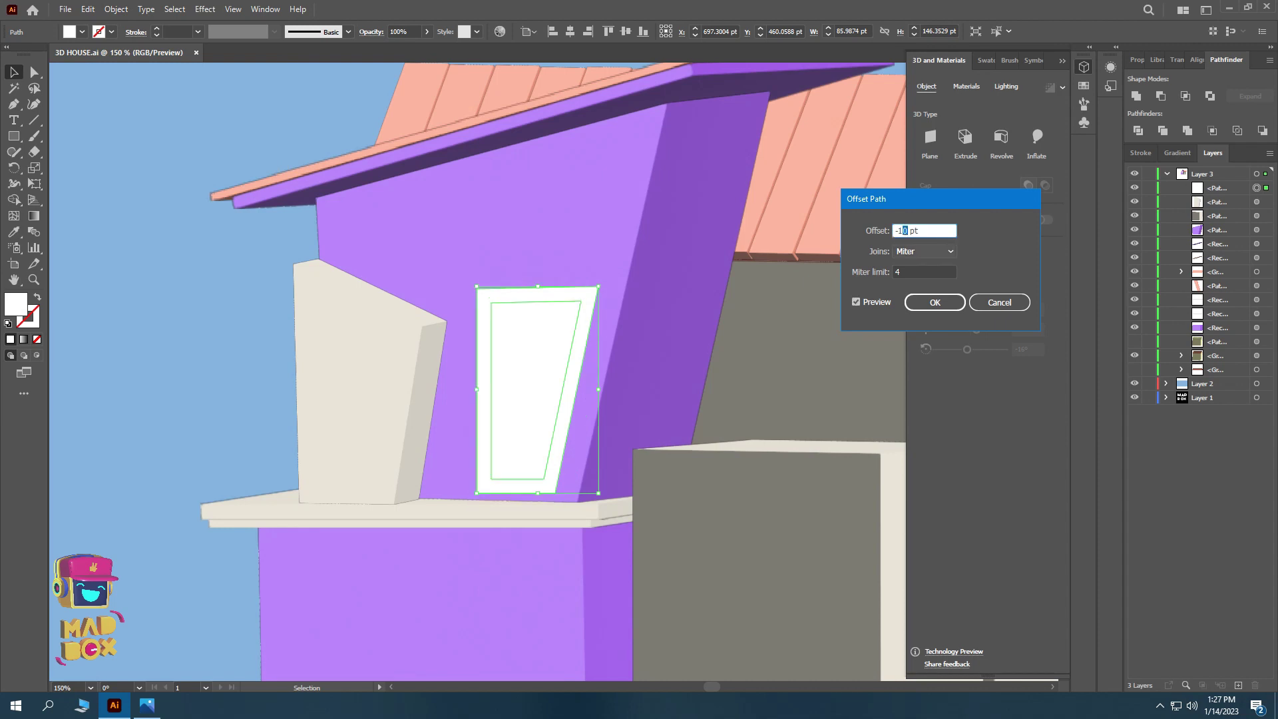
key("Tab")
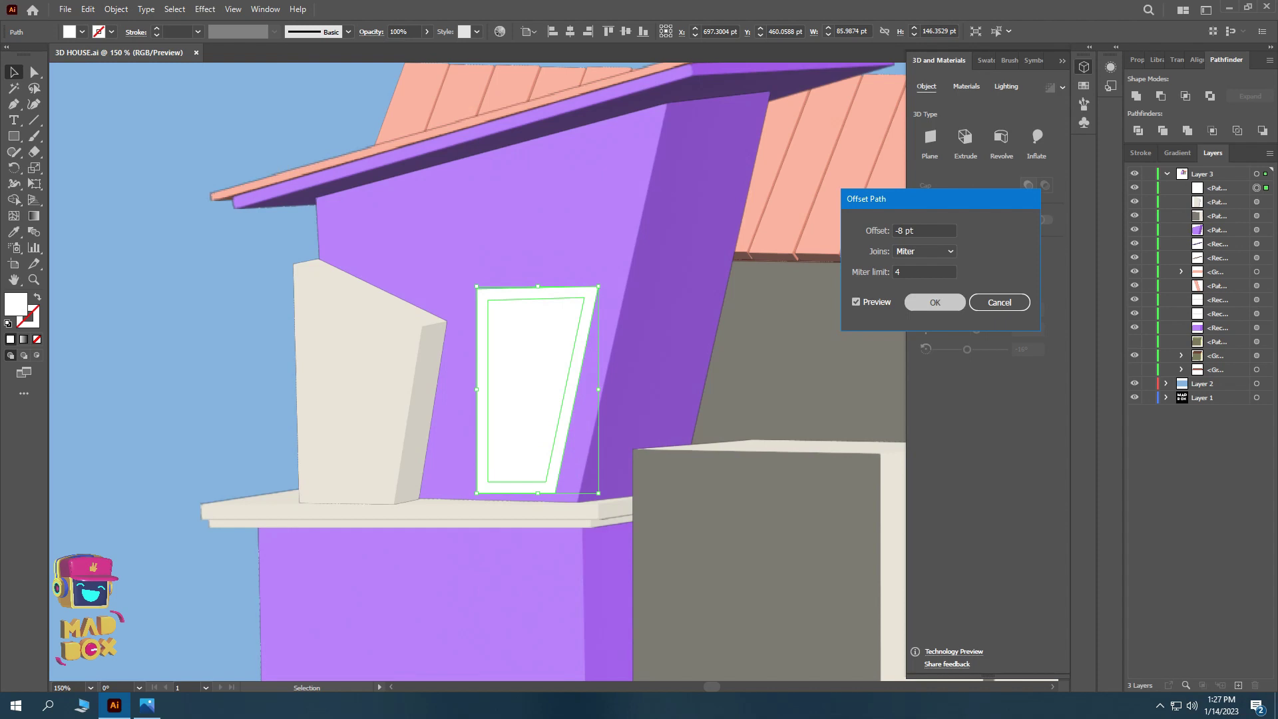
key("Return")
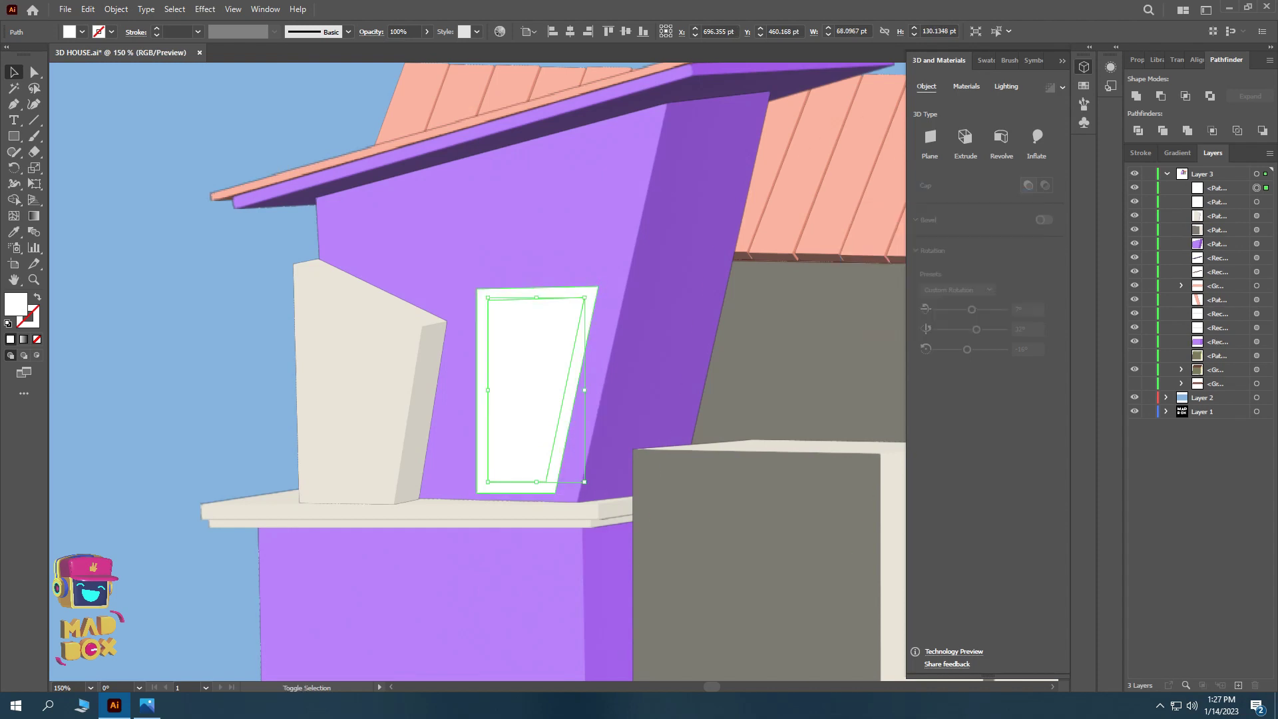
left_click(482, 400, "shift")
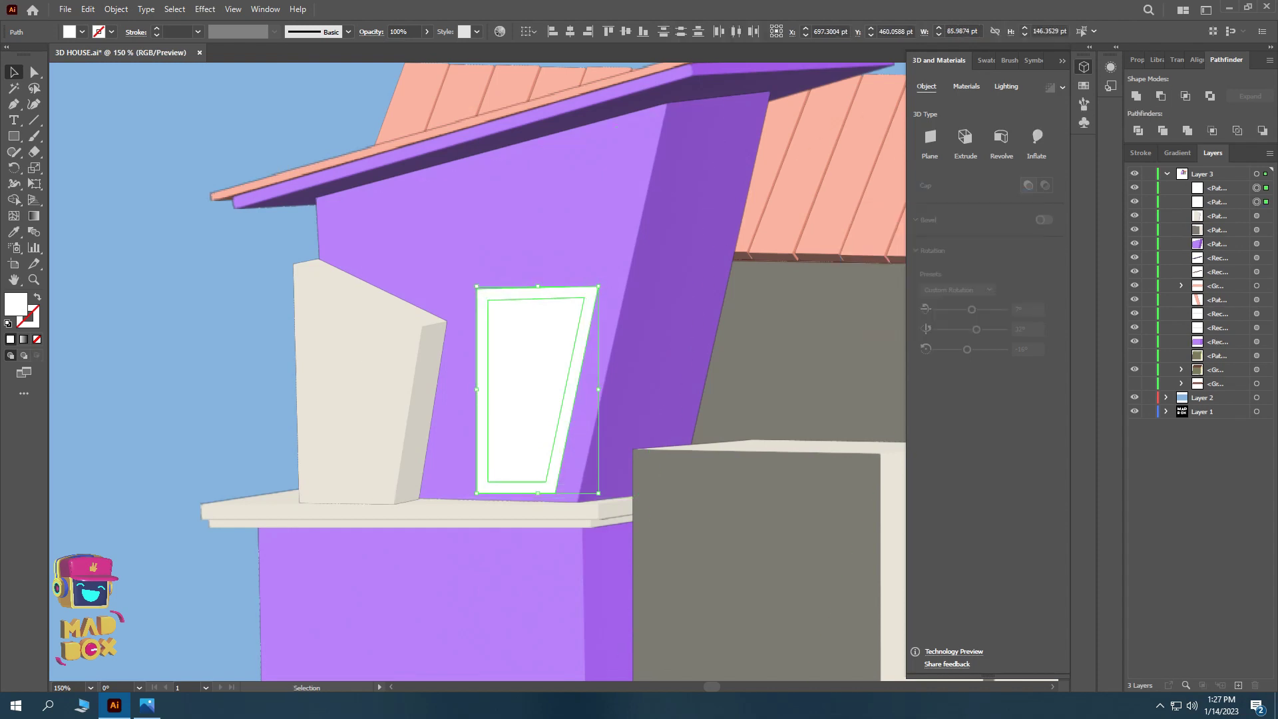
key("ctrl+shift+a")
left_click_drag(173, 286, 173, 286)
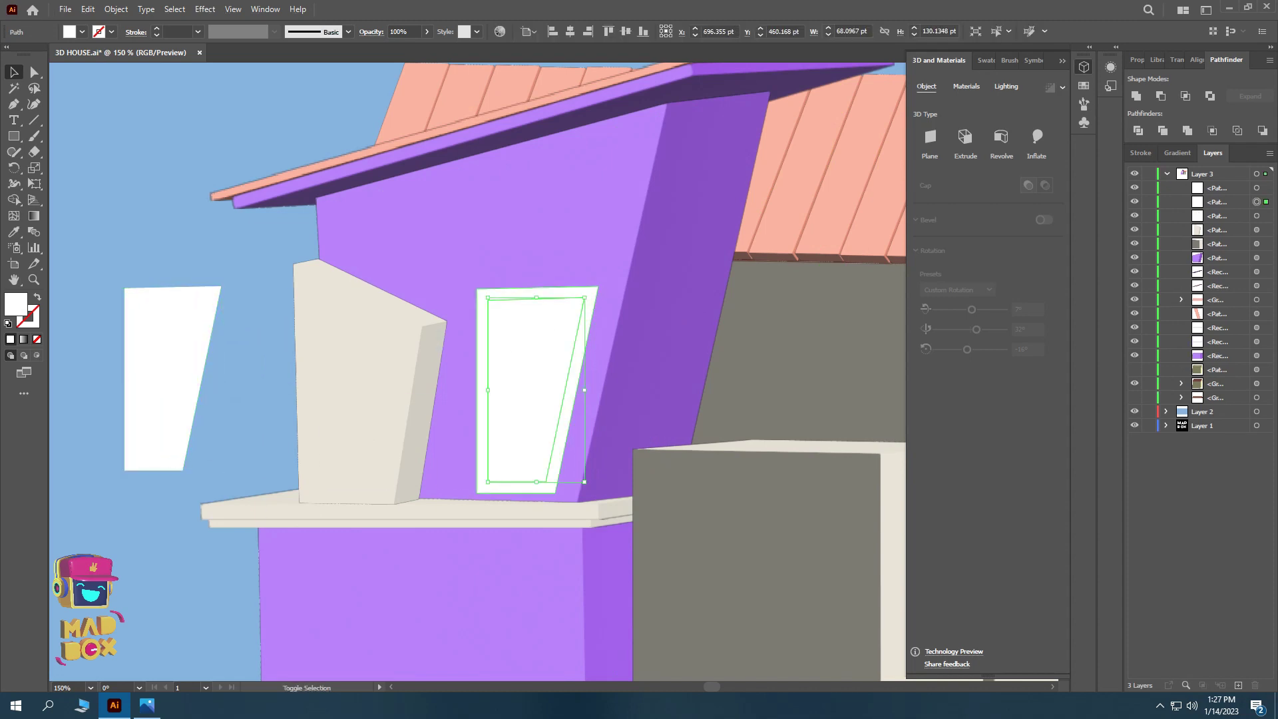
left_click(1161, 95)
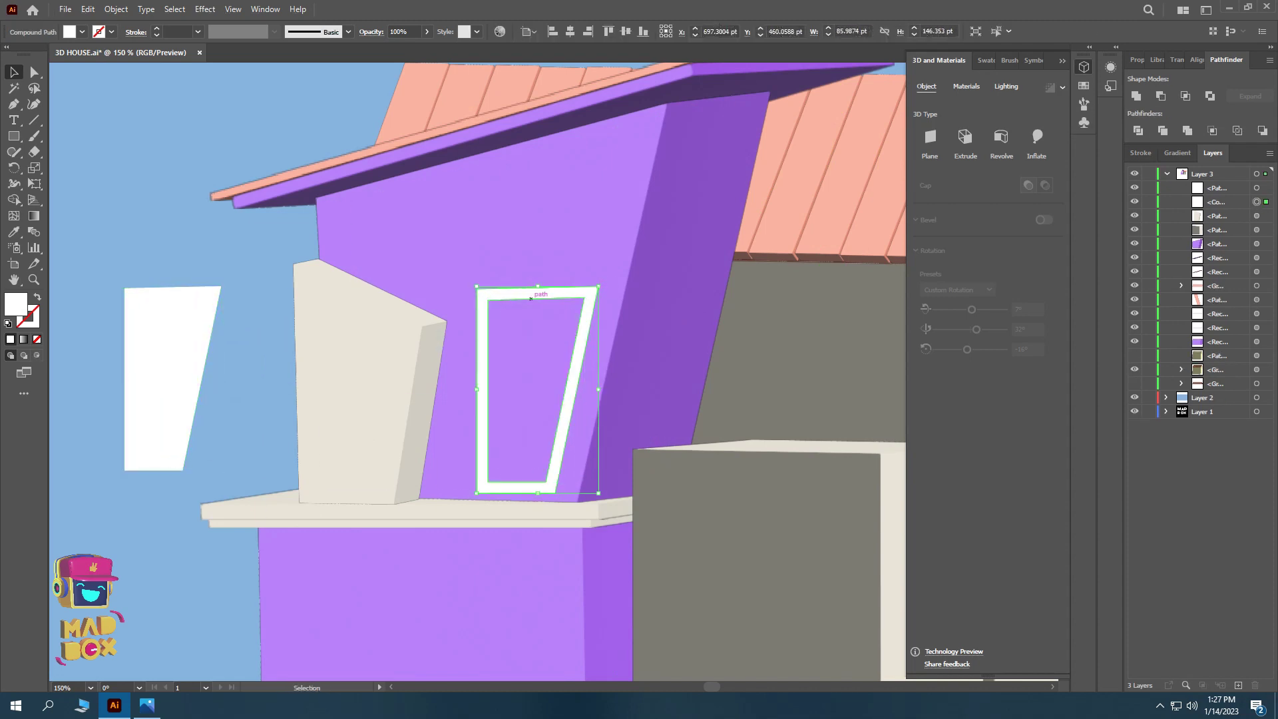
- Extrude the frame in 3D and place the light cyan glass copy behind it
left_click(965, 137)
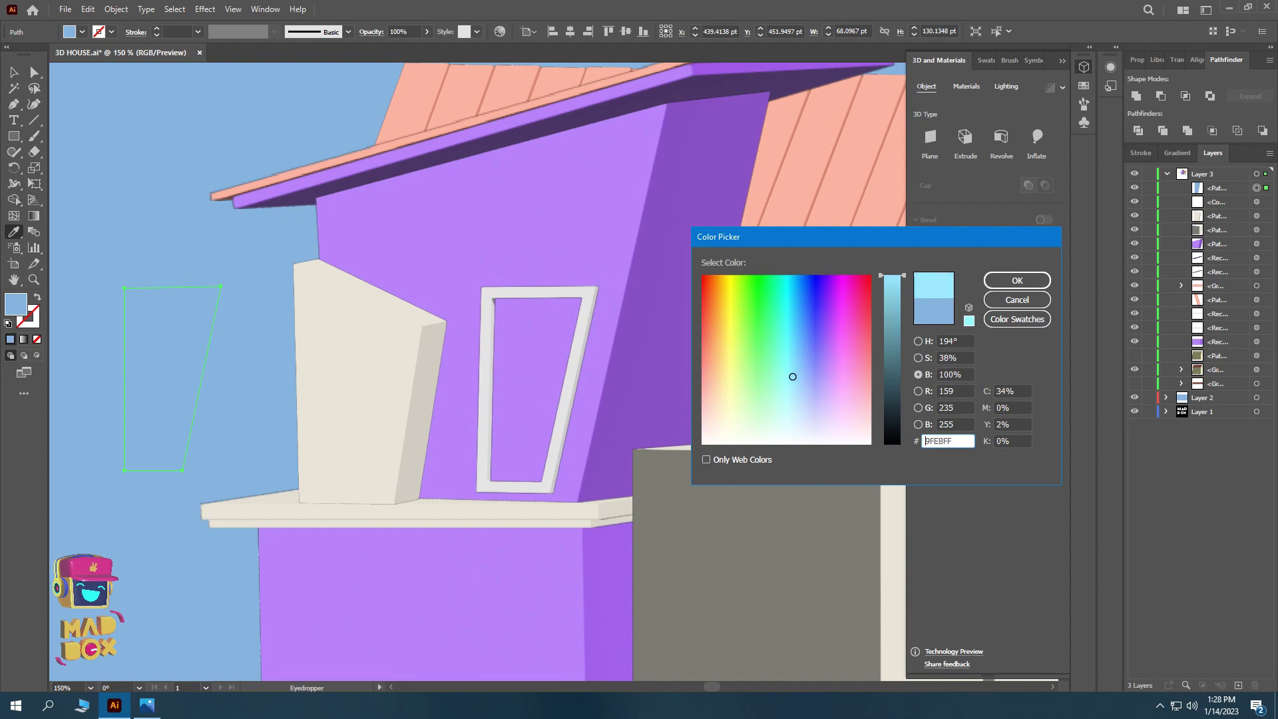
key("Return")
left_click_drag(179, 369, 543, 379)
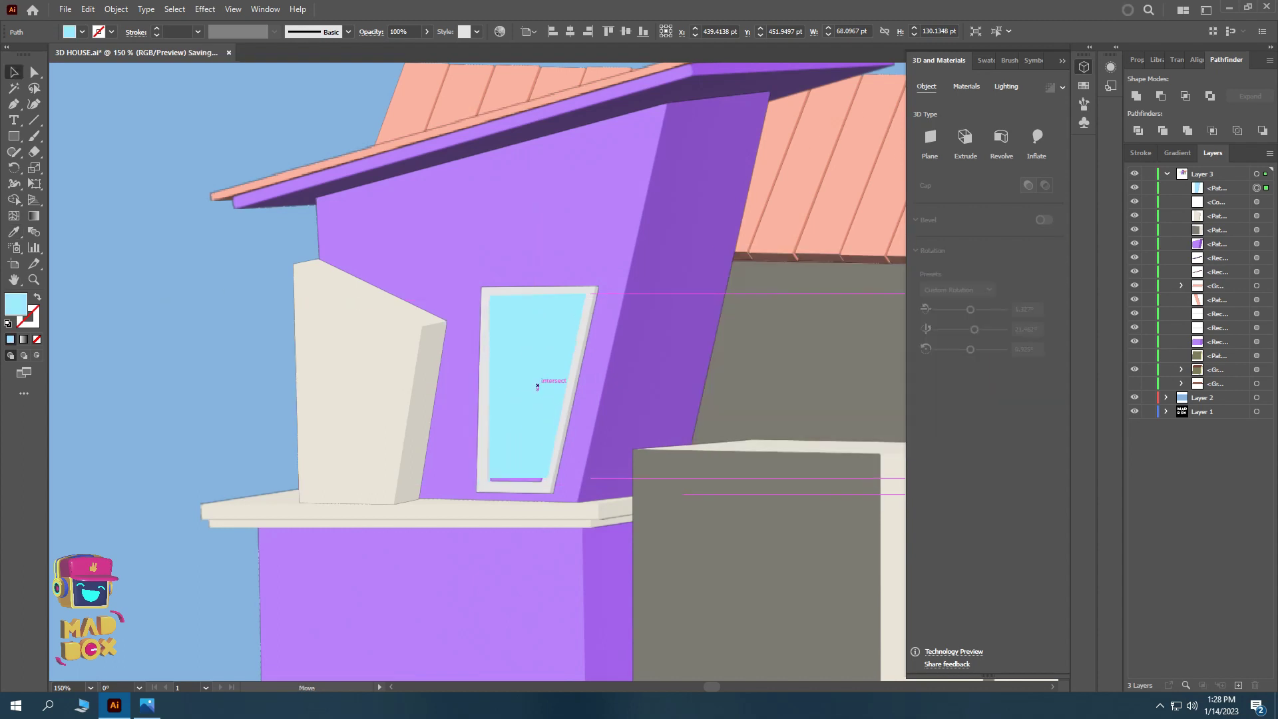
key("ctrl+bracketleft")
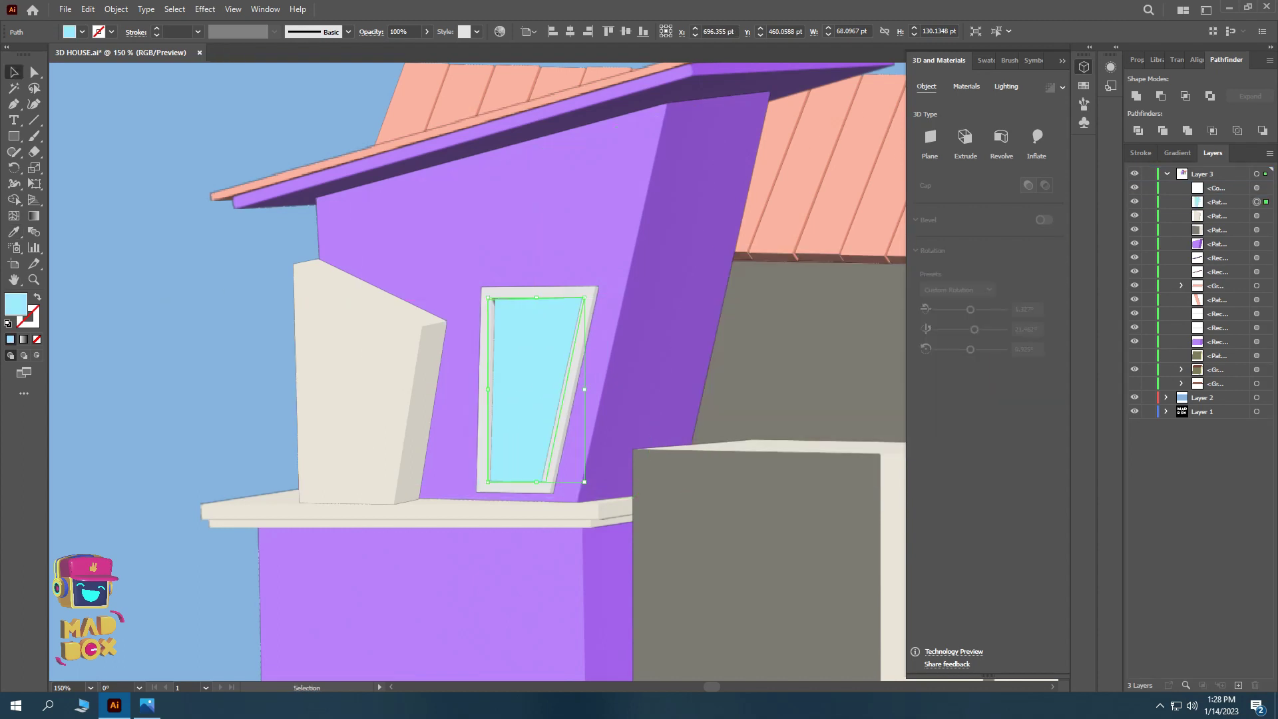
key("ctrl+shift+a")
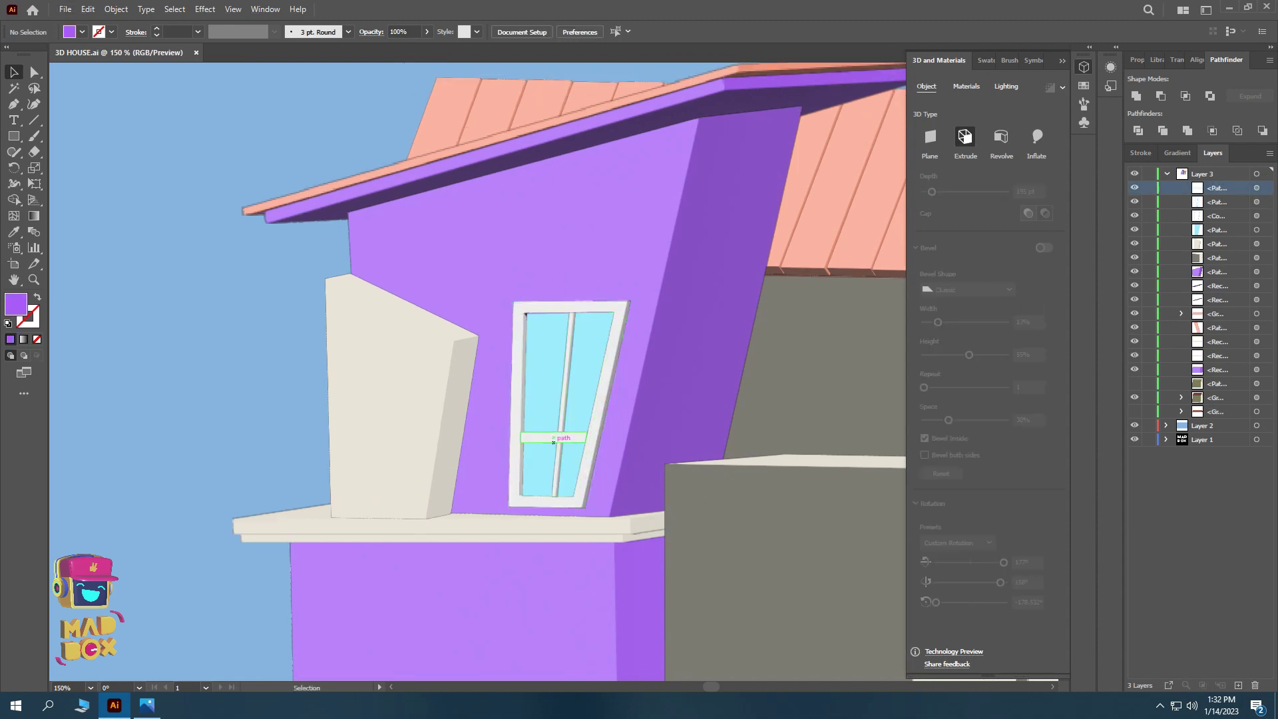
- Copy two small staggered white blocks onto the wall above the window
left_click(553, 442)
key("ctrl+shift+a")
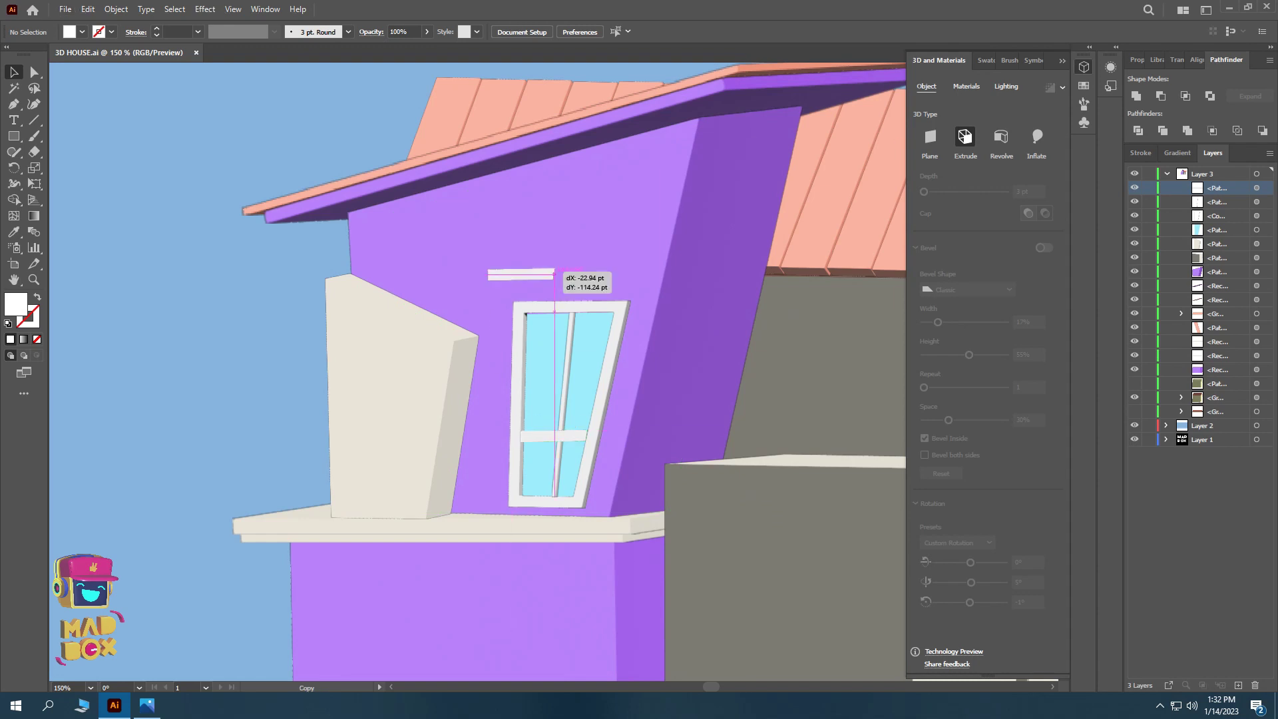
mouse_move(555, 273)
left_mouse_down()
mouse_move(556, 212)
mouse_move(493, 231)
left_mouse_up()
scroll(557, 212, "up", 2)
scroll(489, 230, "up", 1)
scroll(488, 230, "up", 1)
key("a")
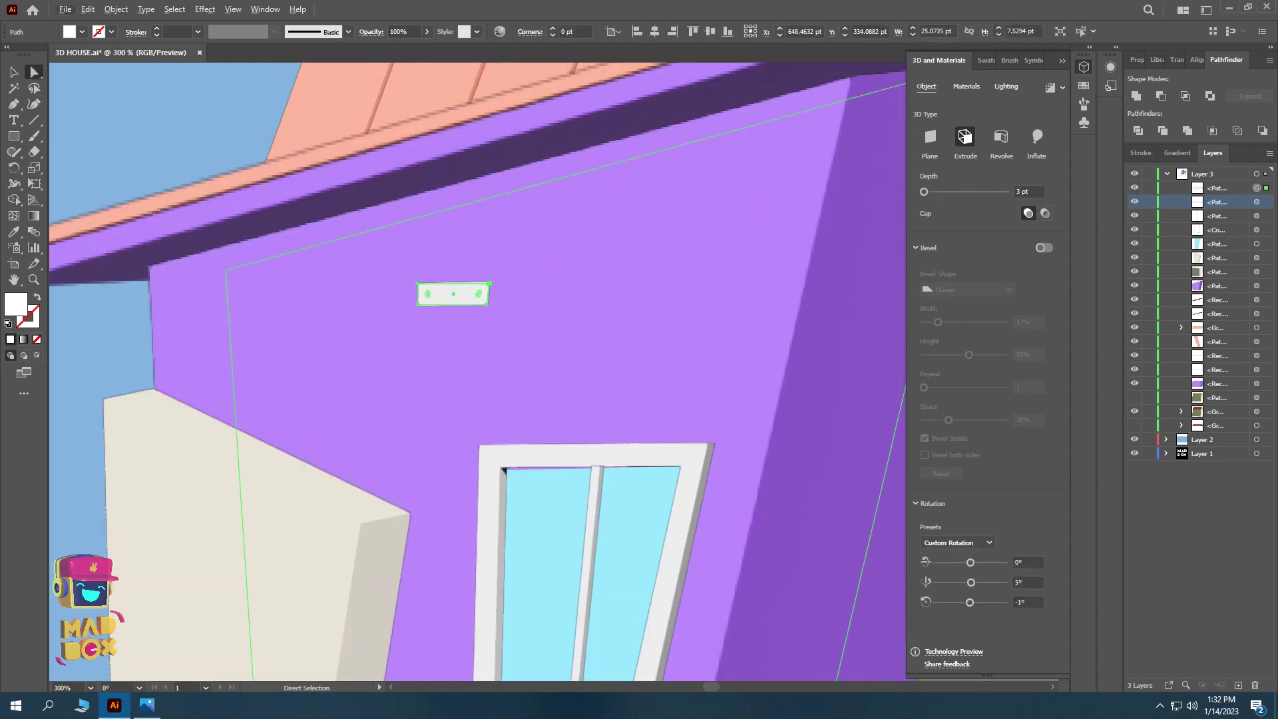
left_click(487, 304)
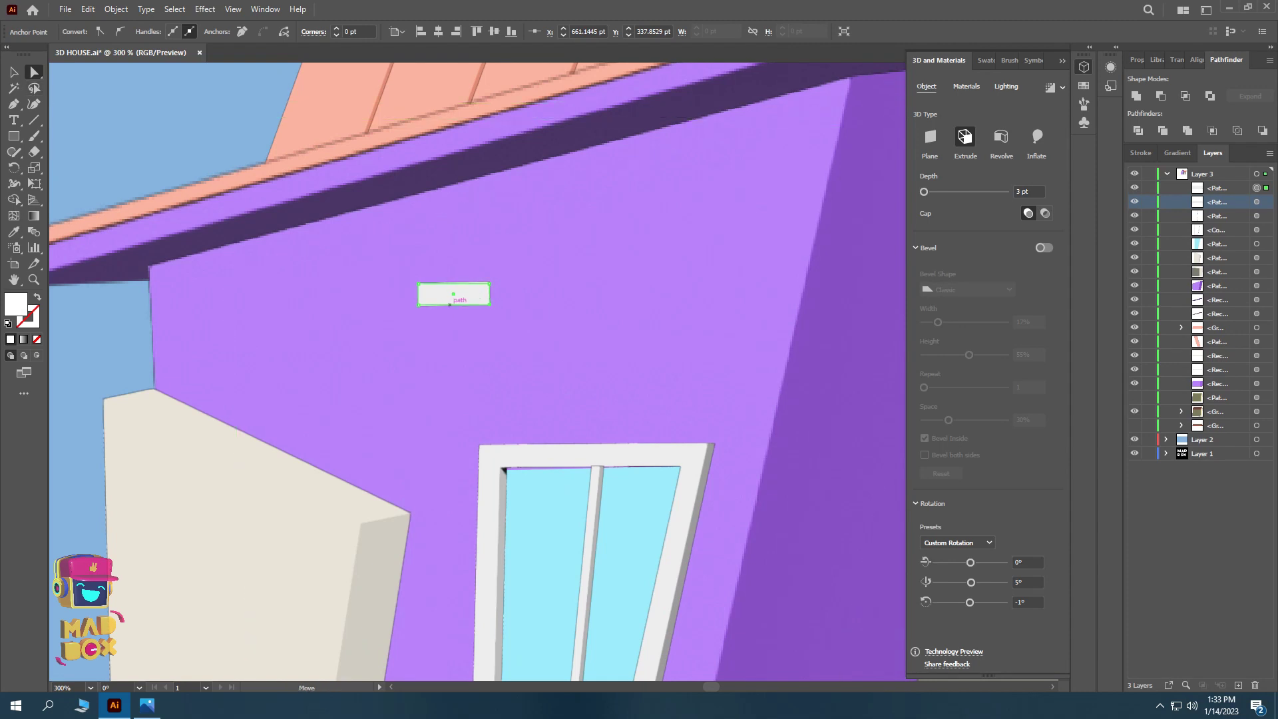
key("v")
mouse_move(419, 299)
left_mouse_down()
mouse_move(422, 332)
mouse_move(493, 337)
left_mouse_up()
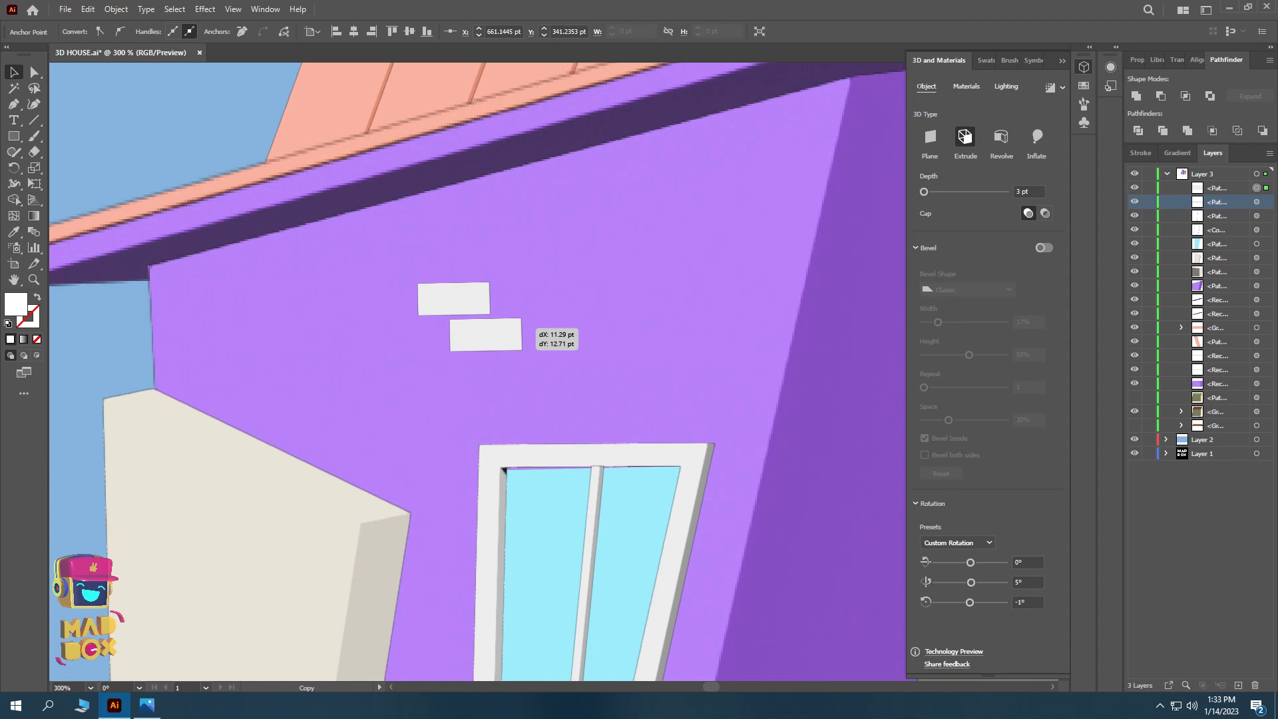
- Copy the whole window out to the left and scale it down onto the beige block
scroll(526, 336, "down", 5)
mouse_move(599, 343)
left_mouse_down()
mouse_move(353, 346)
mouse_move(360, 369)
mouse_move(459, 330)
left_mouse_up()
scroll(359, 370, "up", 4)
left_click_drag(519, 237, 471, 301)
- Shrink the window copy and Free Transform its corners to lean with the beige block's face
mouse_move(483, 387)
left_mouse_down()
mouse_move(505, 380)
mouse_move(460, 389)
left_mouse_up()
scroll(506, 359, "up", 1)
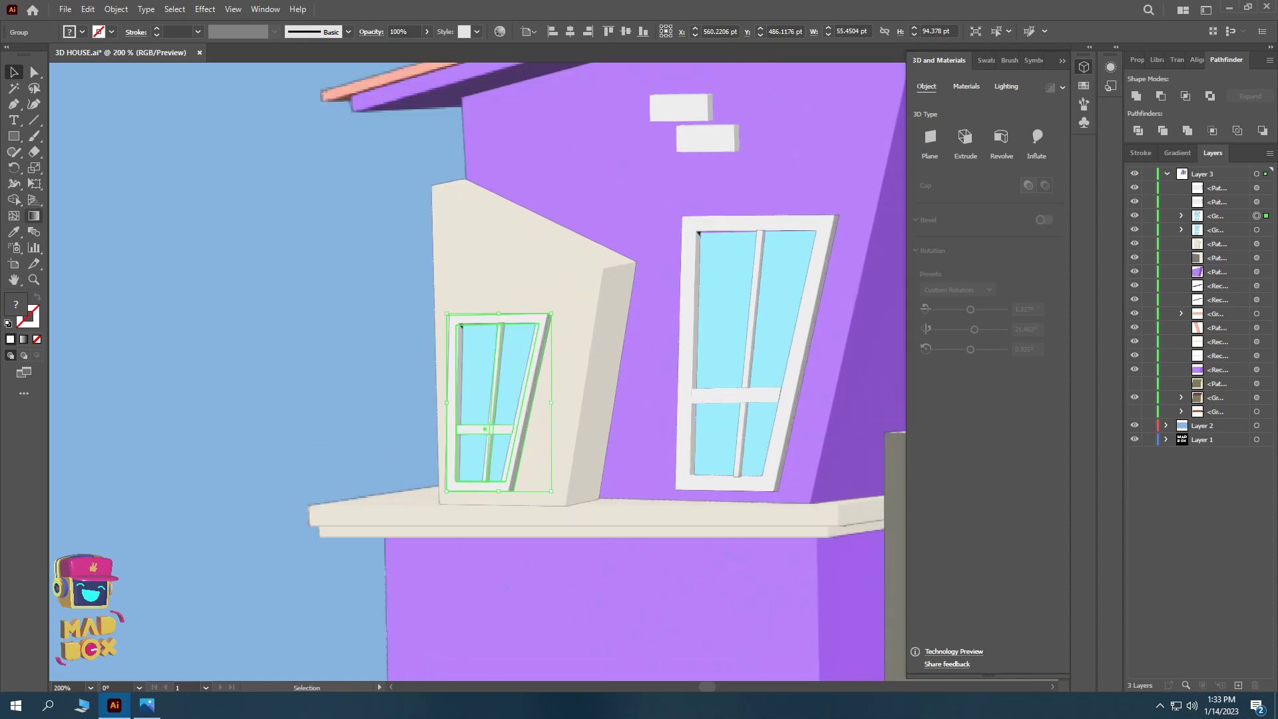
key("e")
left_click_drag(550, 313, 524, 313)
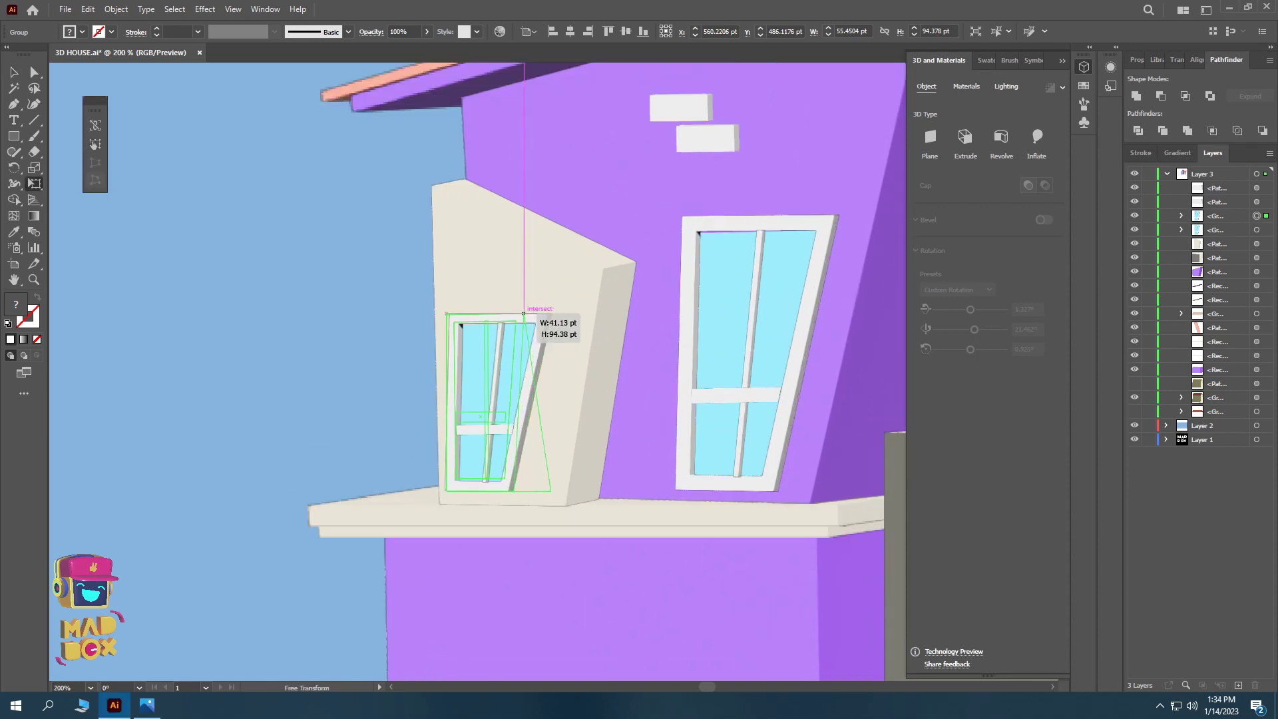
left_click_drag(550, 492, 567, 492)
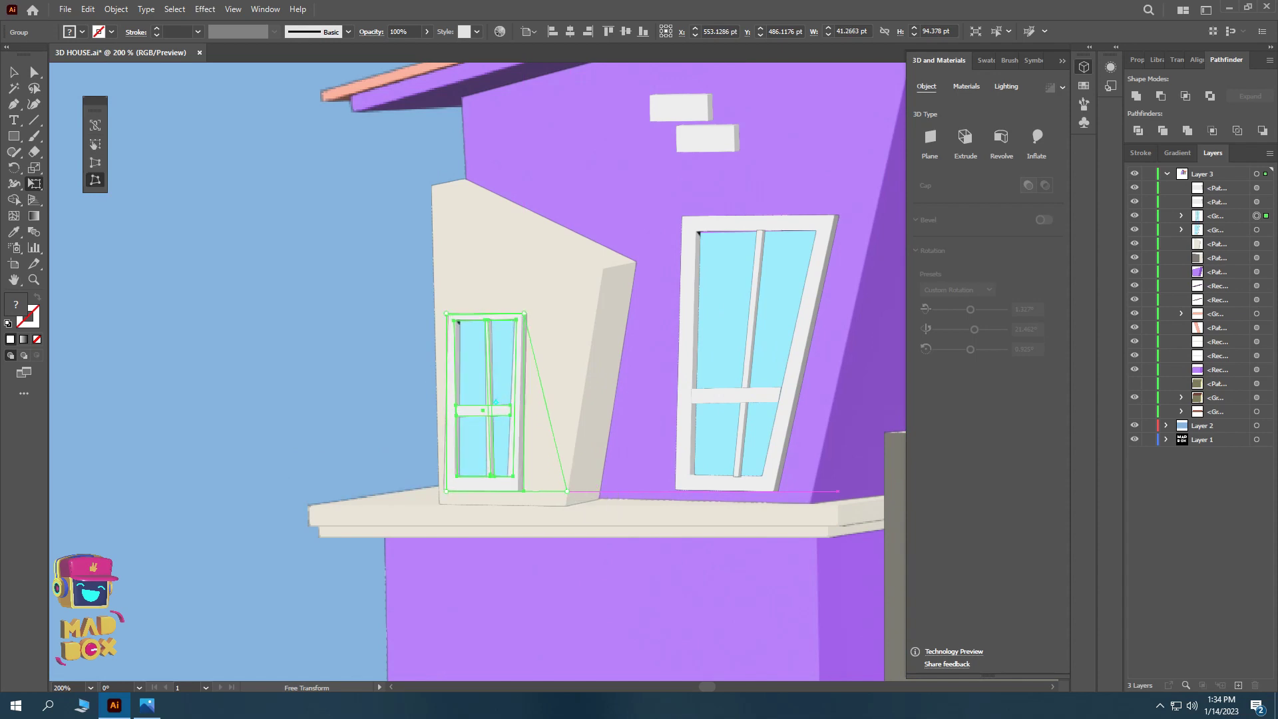
left_click_drag(525, 313, 533, 313)
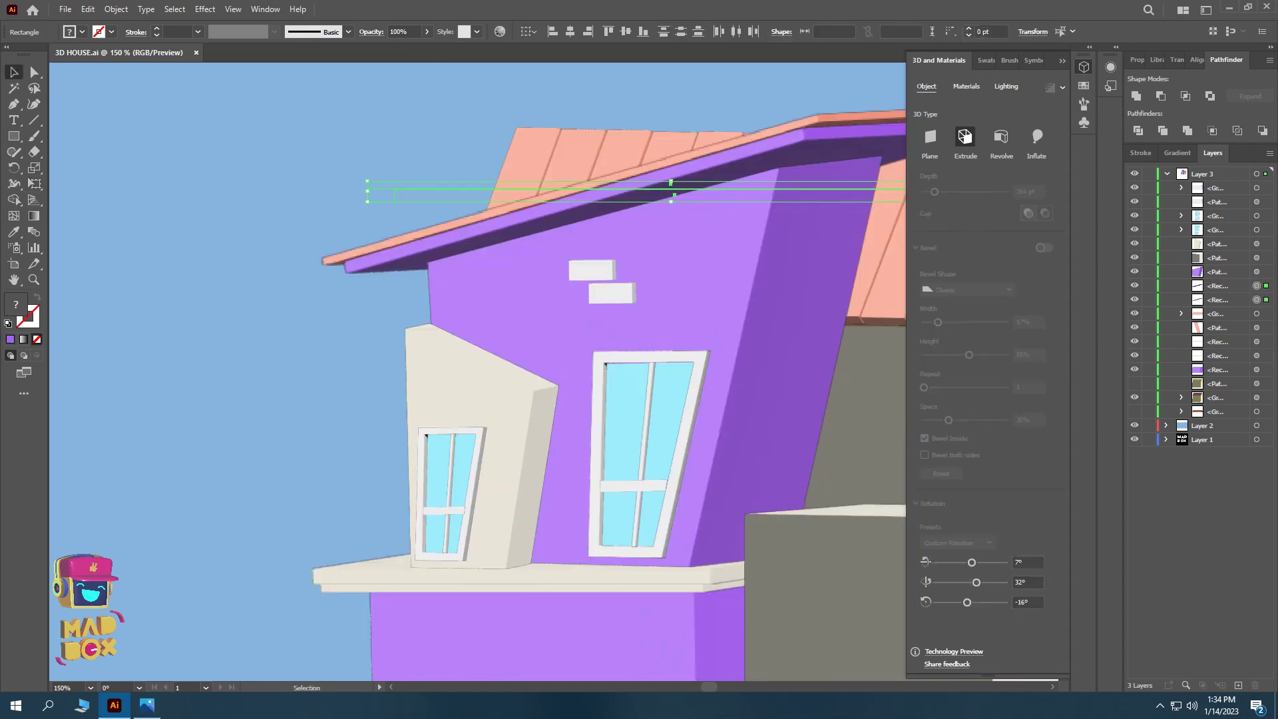
- Position the roof slab copies over the beige block and stack a purple slab copy above
left_click_drag(670, 193, 639, 190)
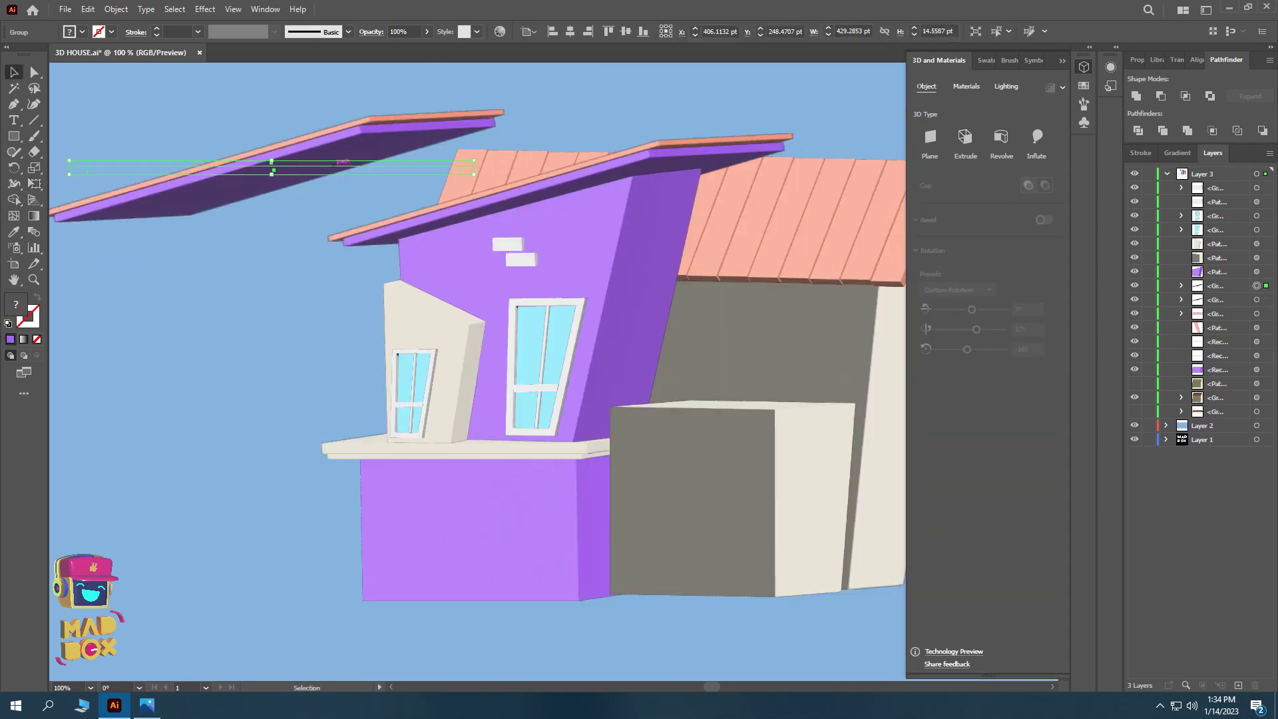
left_click_drag(270, 168, 265, 320)
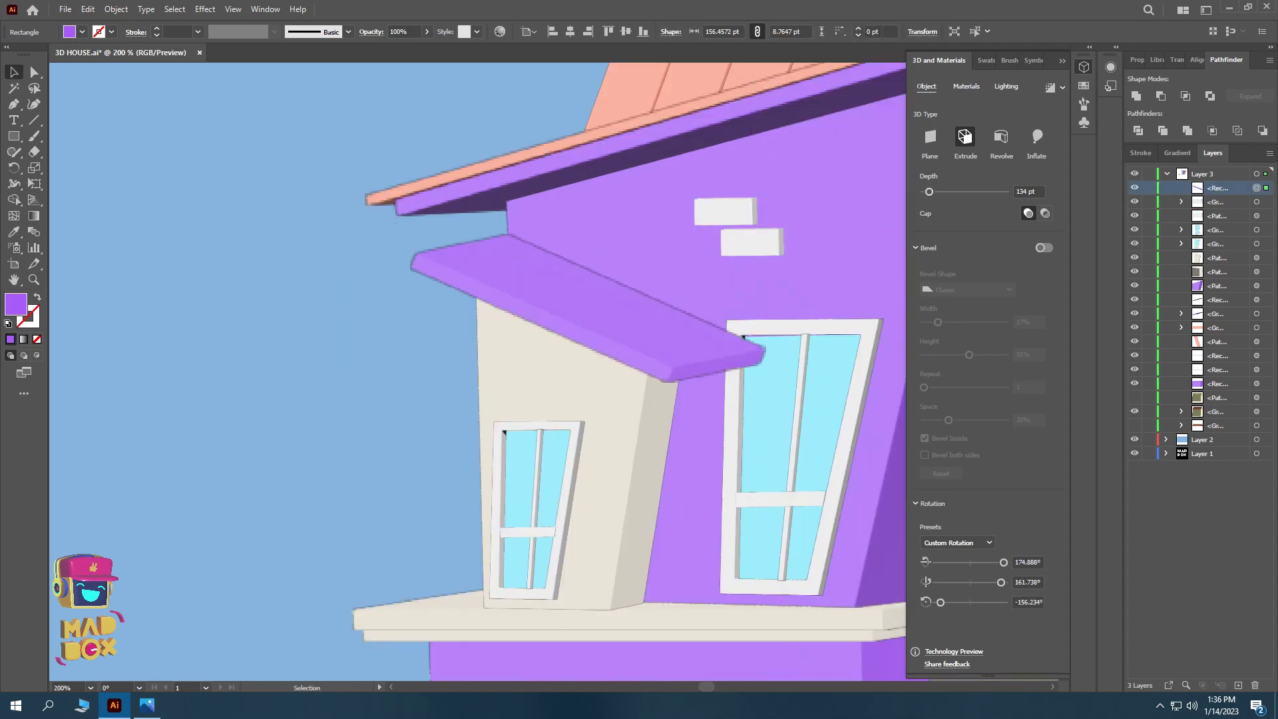
left_click_drag(530, 305, 534, 291)
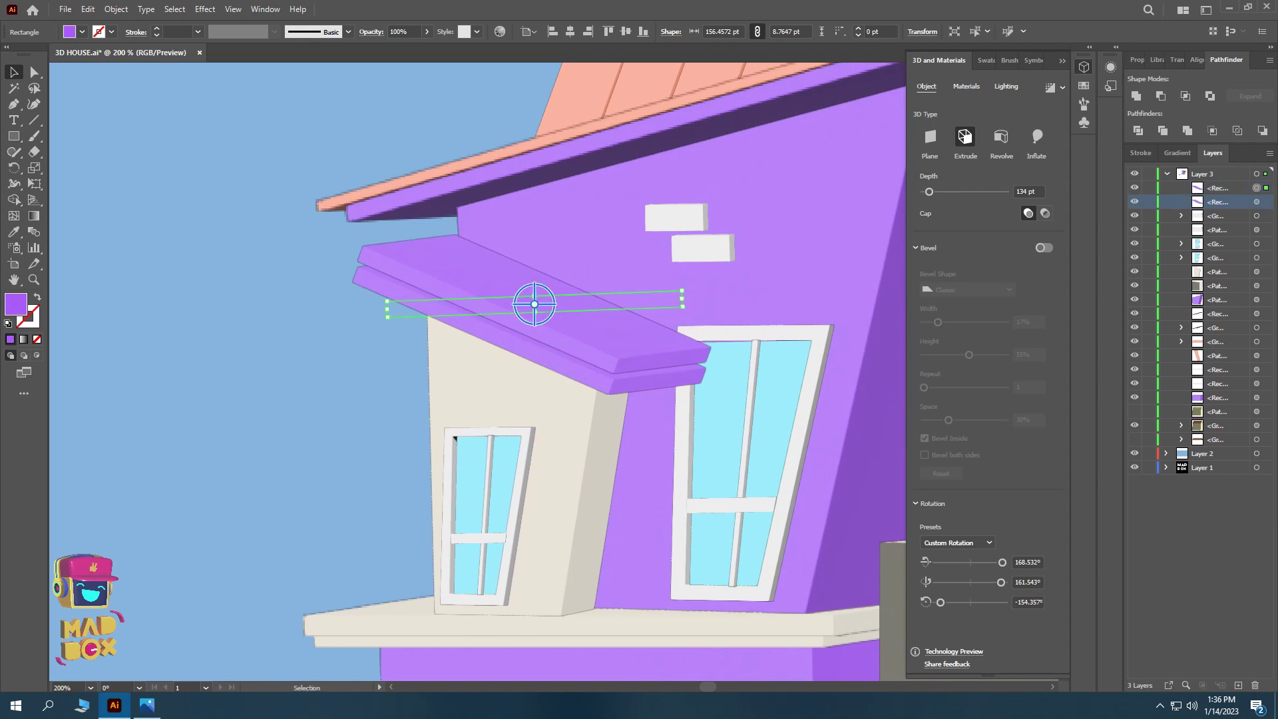
- Make a narrow salmon plank, repeat it along the roof, group the planks and nudge them left
key("ctrl+plus")
key("ctrl+plus")
mouse_move(747, 371)
left_mouse_down()
mouse_move(238, 393)
mouse_move(671, 474)
mouse_move(613, 434)
mouse_move(612, 455)
left_mouse_up()
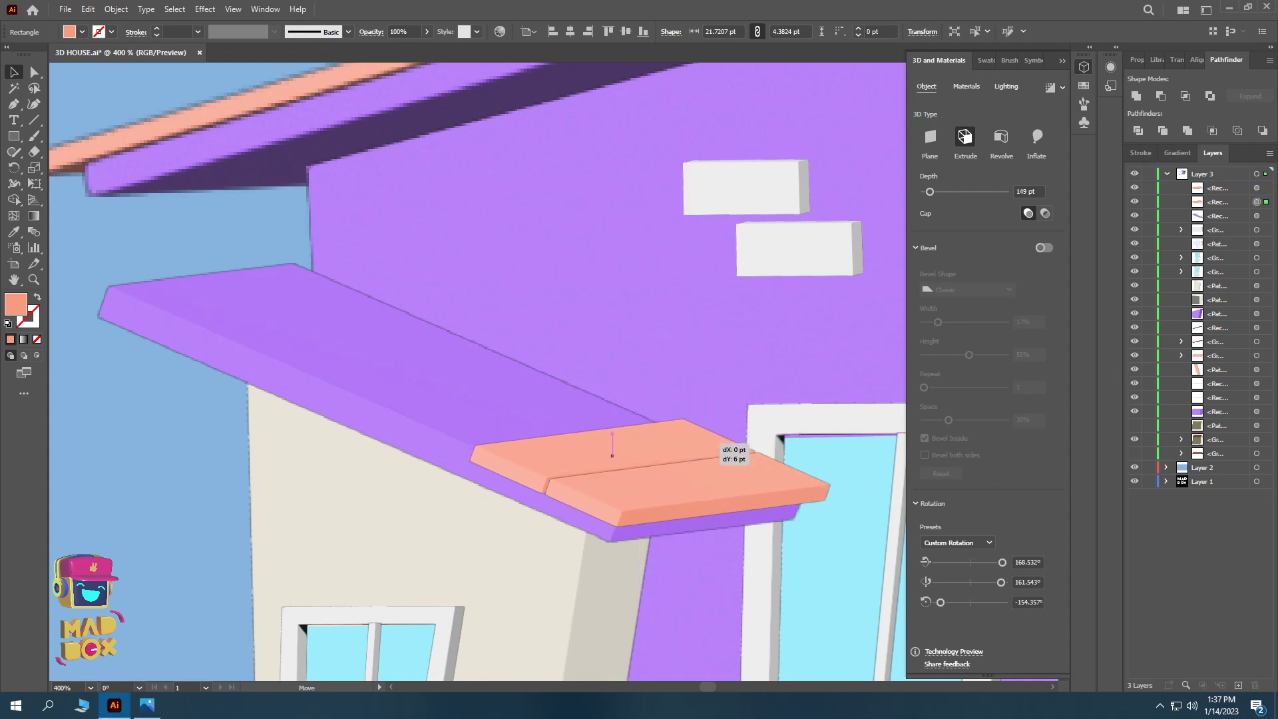
key("ctrl+d")
key("ctrl+d")
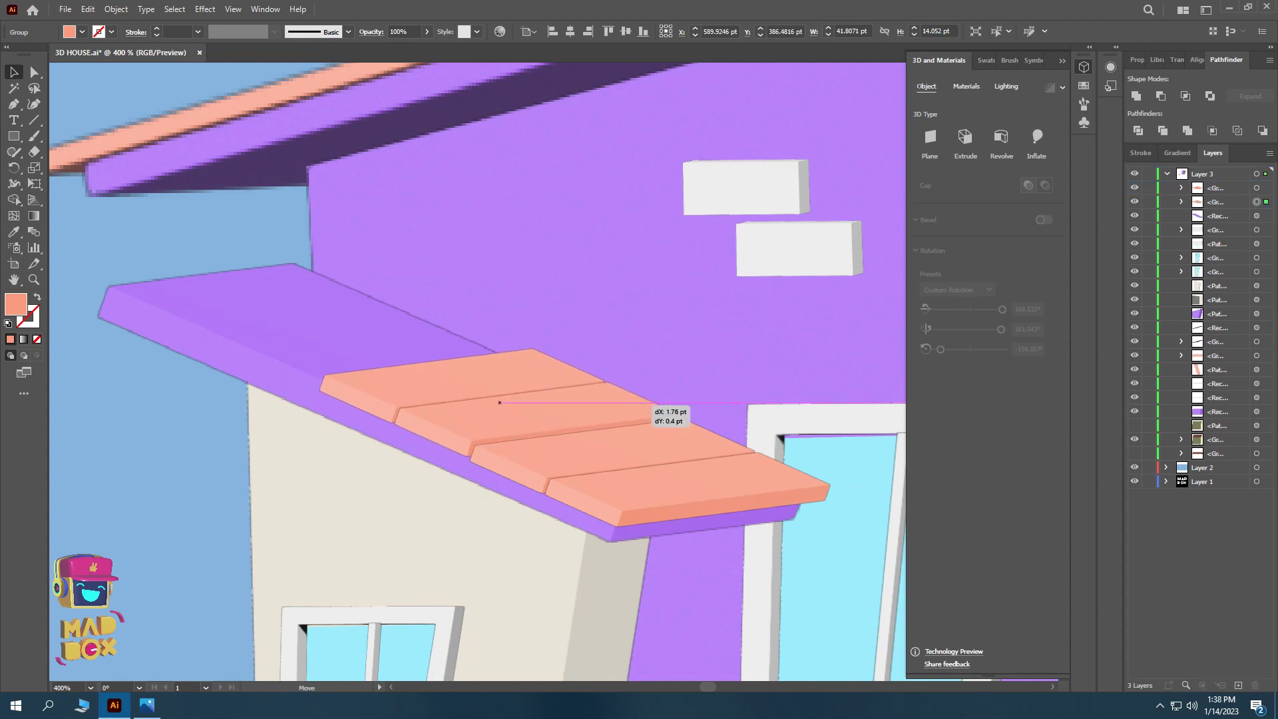
key("ctrl+g")
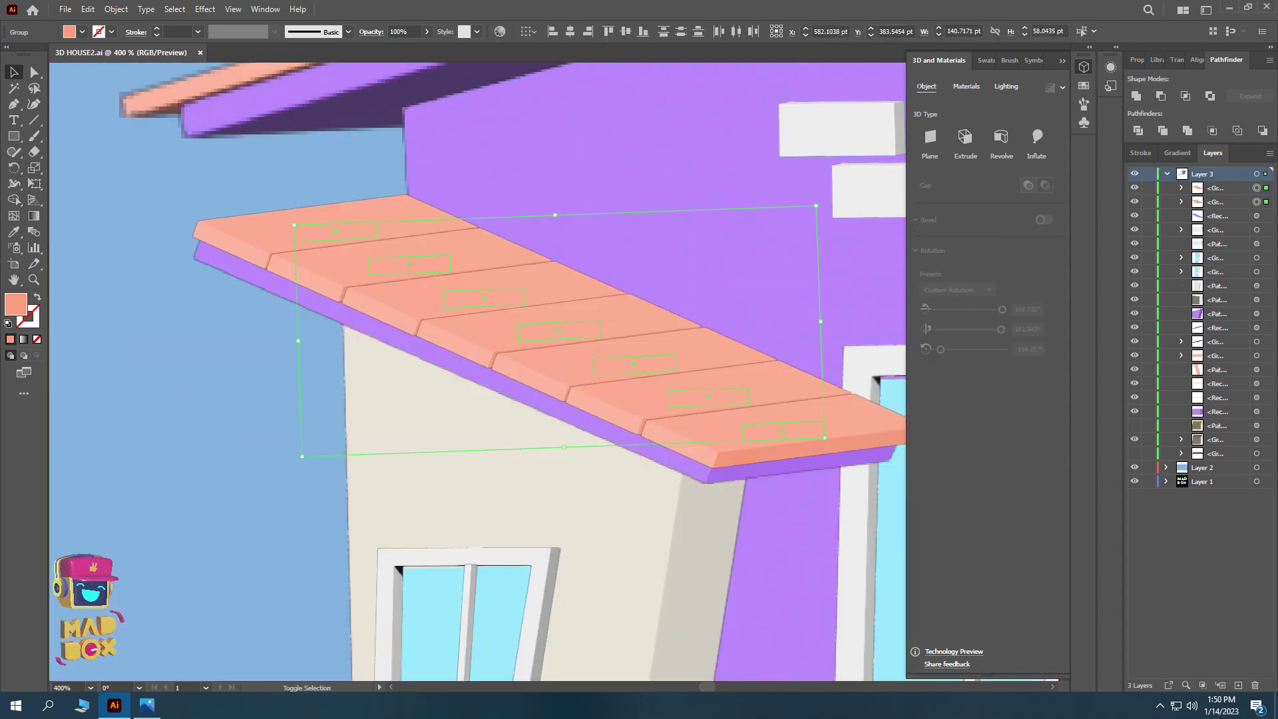
key("Left")
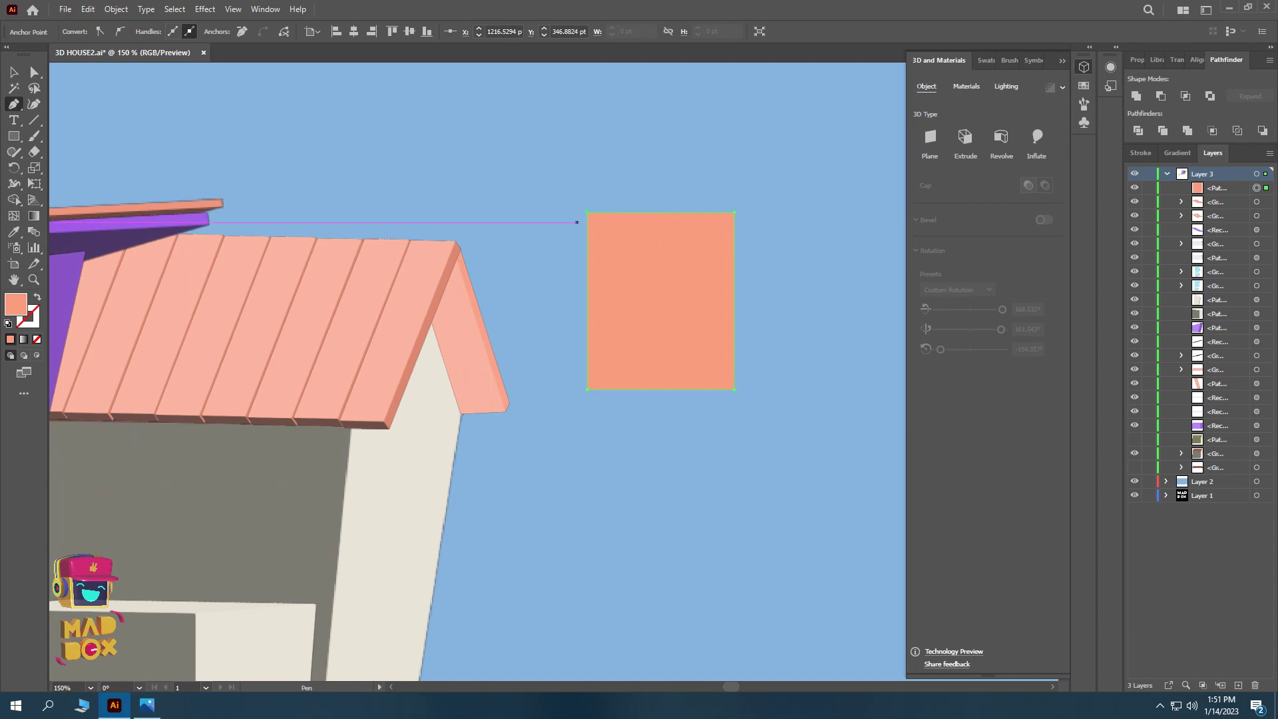
- Narrow the purple rectangle into a thin bar and taper its top corner
key("i")
left_click(167, 223)
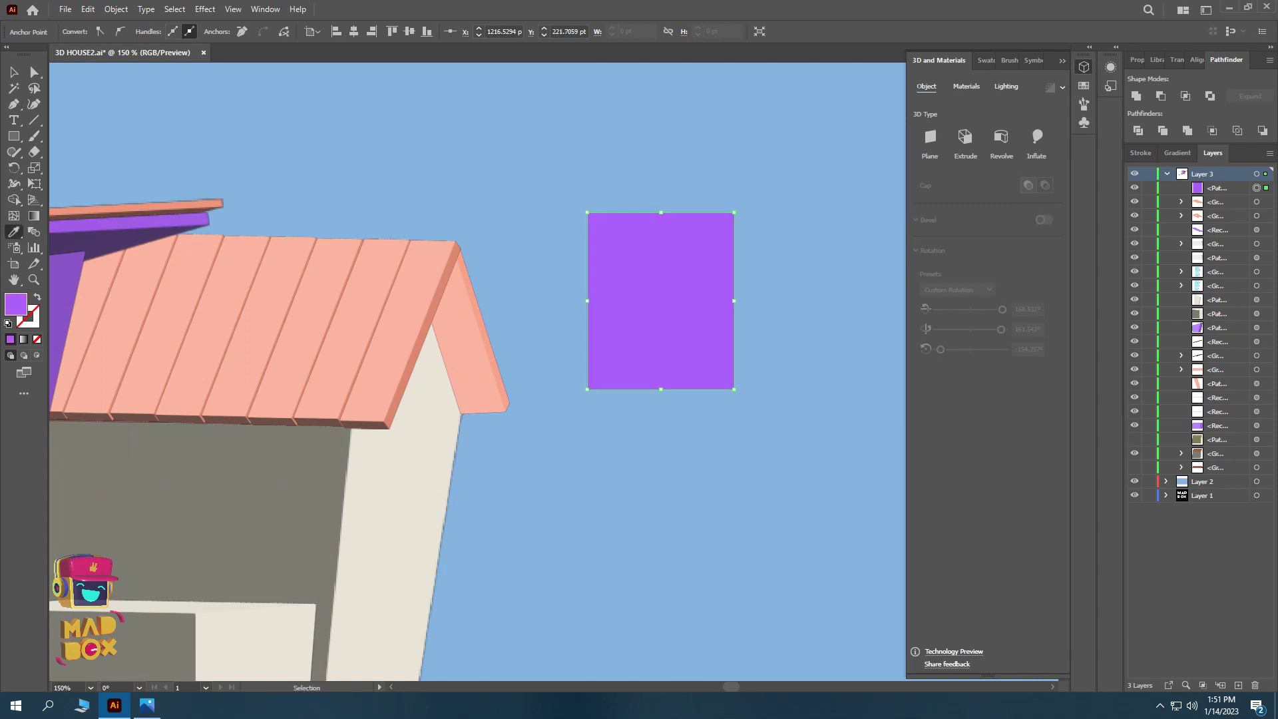
left_click_drag(733, 303, 607, 301)
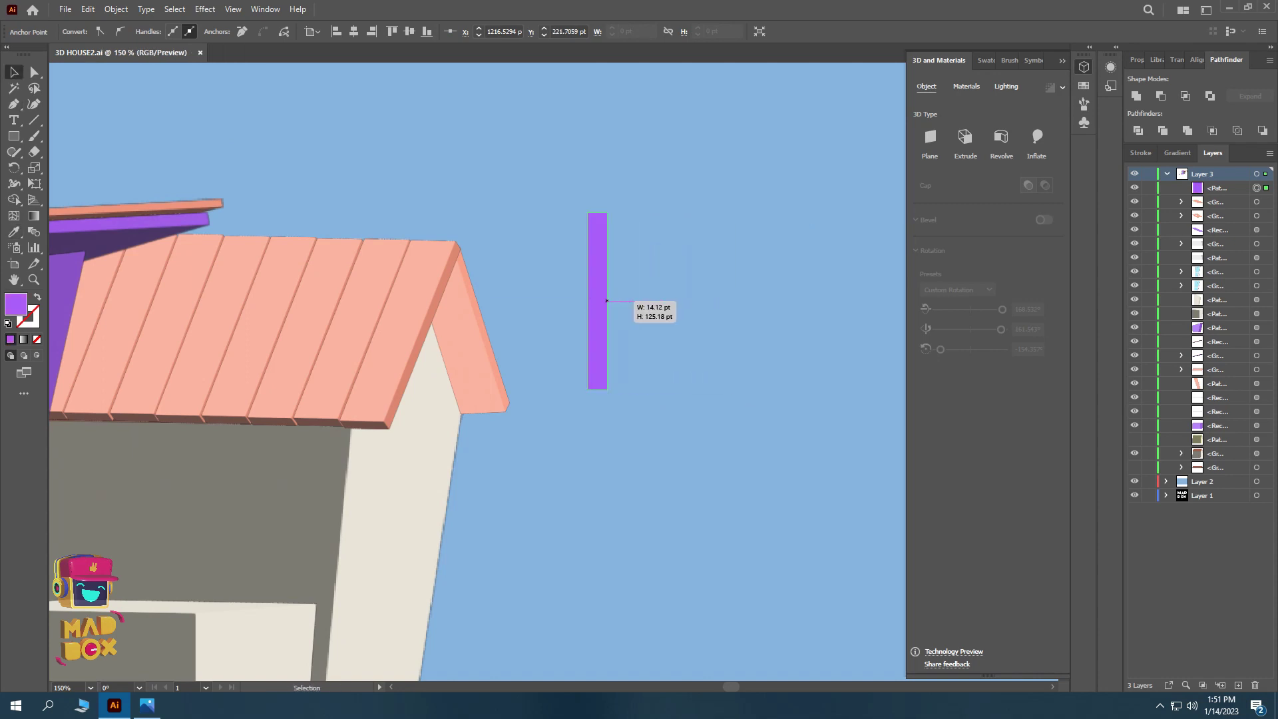
key("a")
left_click_drag(606, 213, 613, 213)
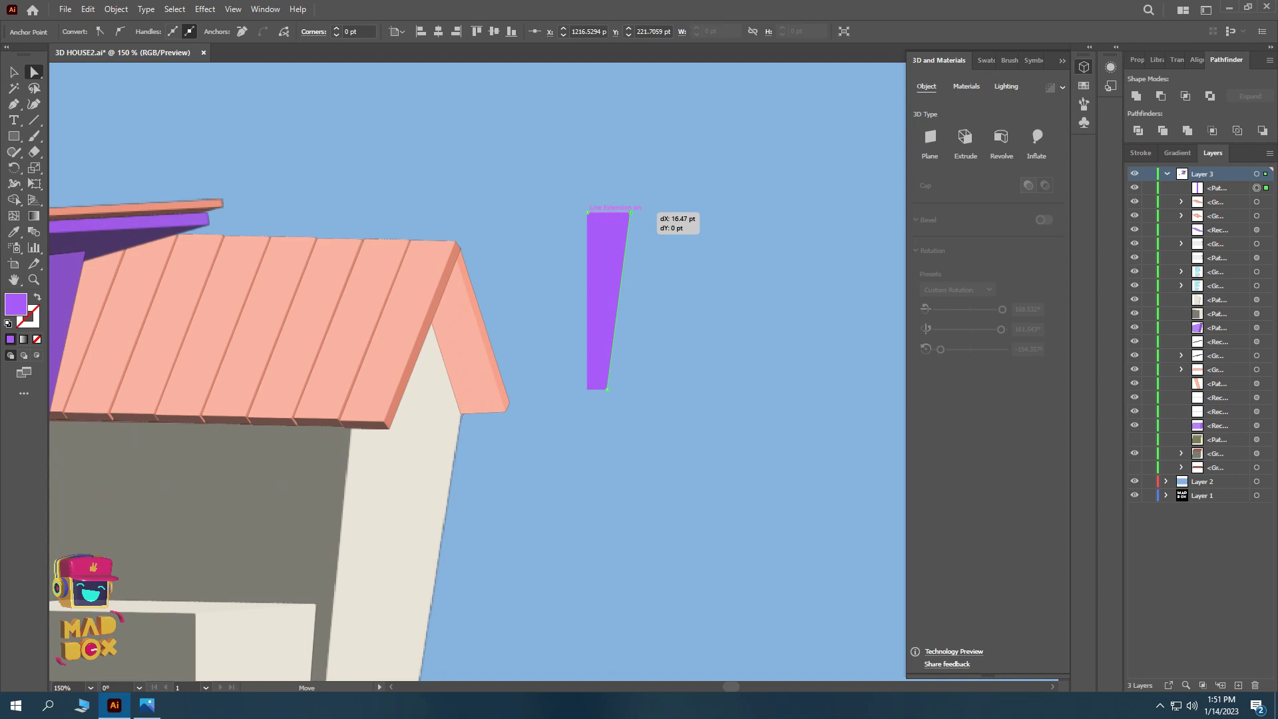
key("t")
scroll(634, 212, "left", 2)
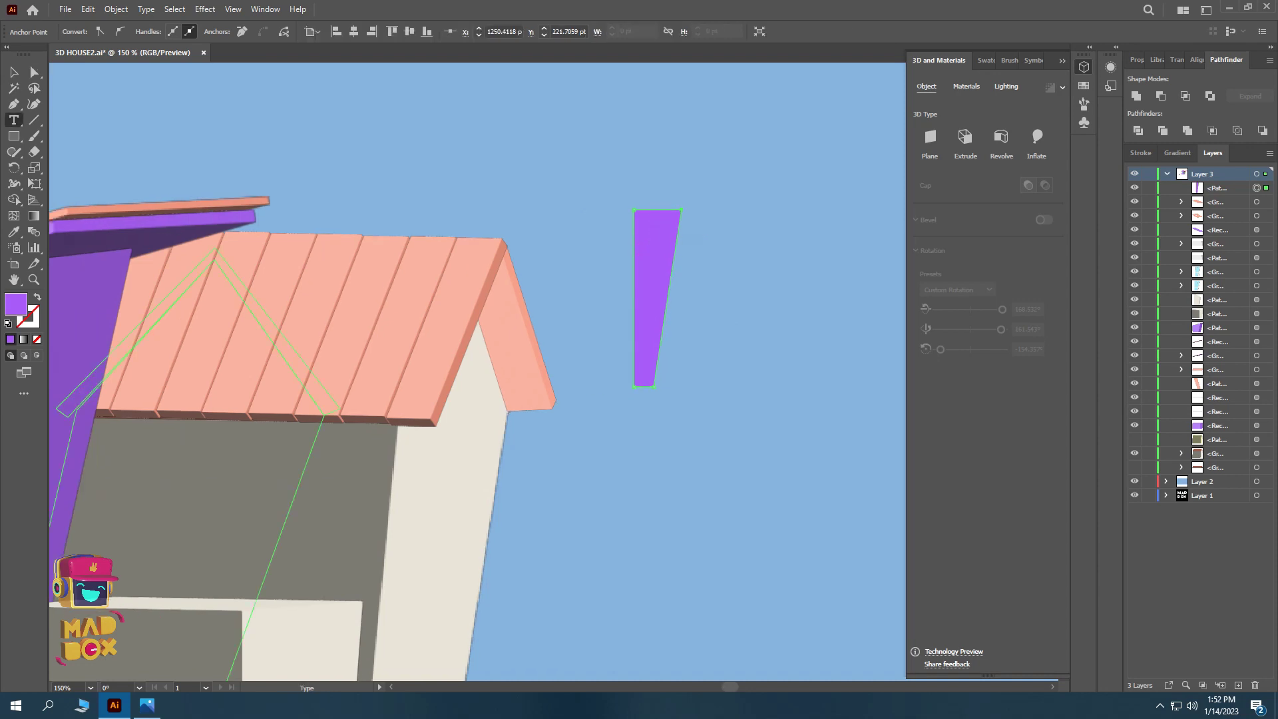
key("ctrl+minus")
- Give the slat the cream wall colour and place copies side by side on the upper purple wall
left_click(452, 540)
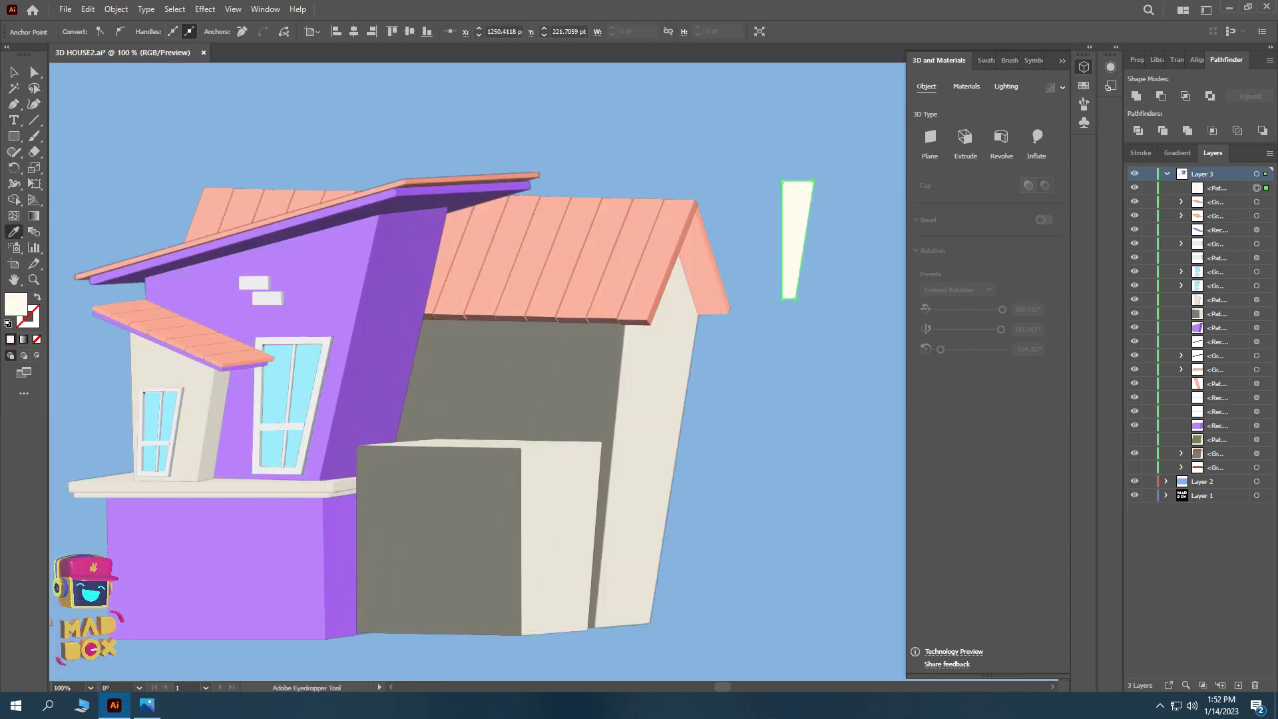
key("v")
scroll(466, 373, "up", 1)
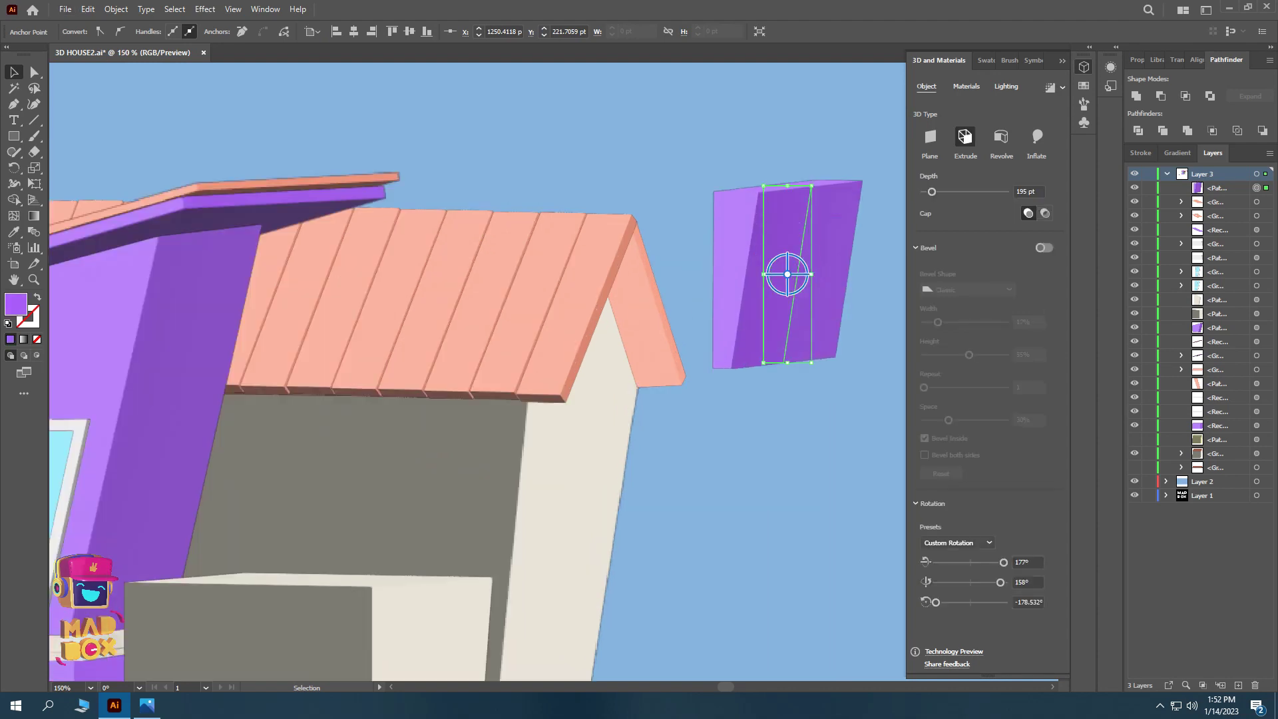
left_click(346, 466)
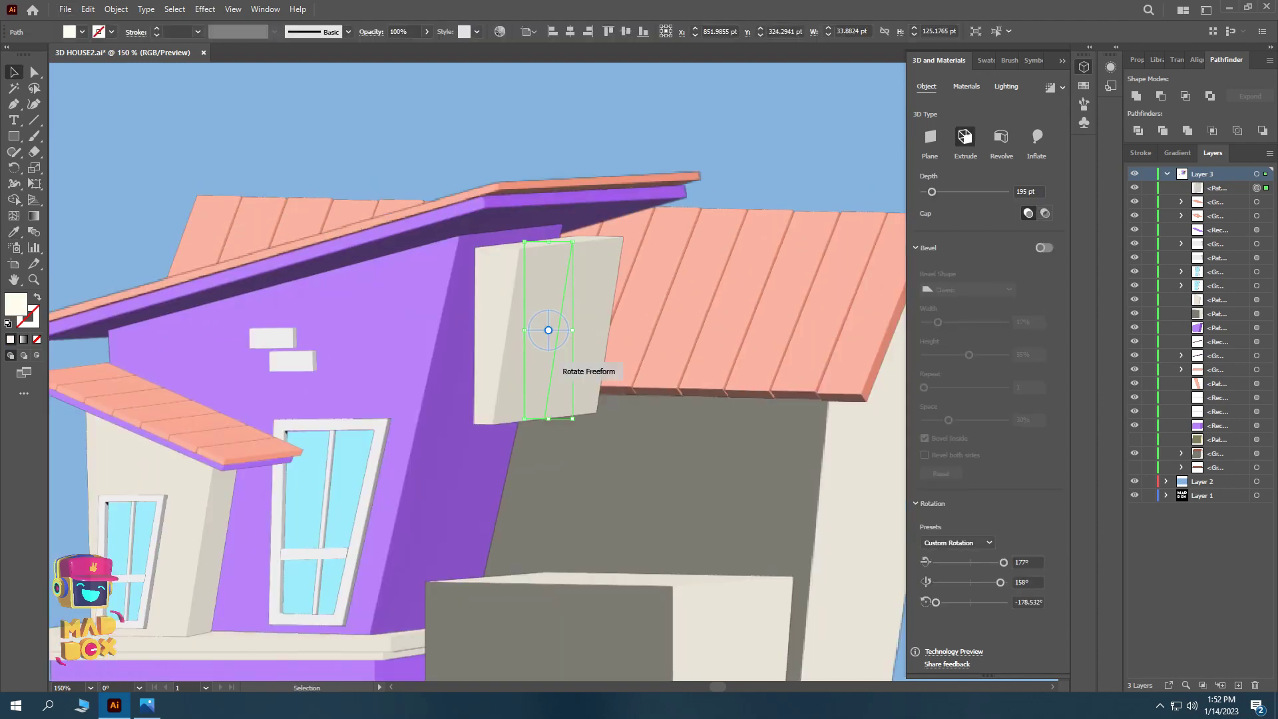
mouse_move(543, 333)
left_mouse_down()
mouse_move(526, 393)
mouse_move(486, 363)
mouse_move(513, 382)
left_mouse_up()
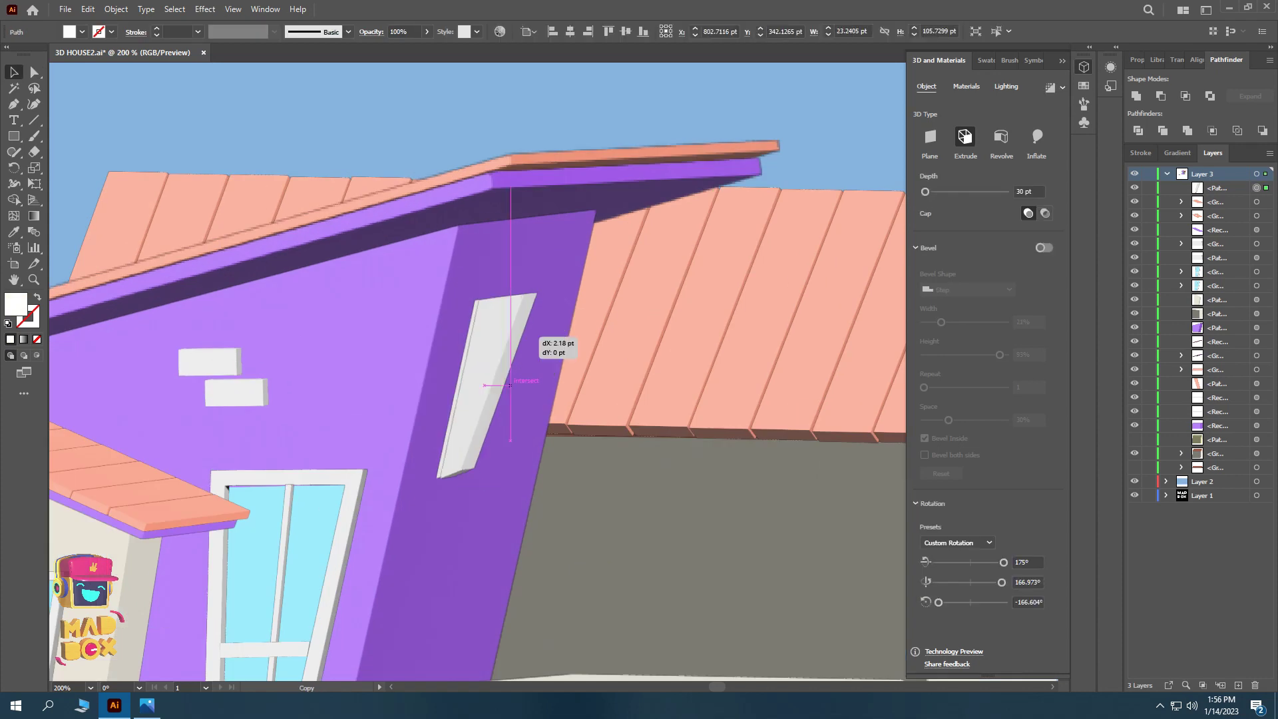
mouse_move(511, 384)
left_mouse_down()
mouse_move(547, 383)
mouse_move(514, 375)
left_mouse_up()
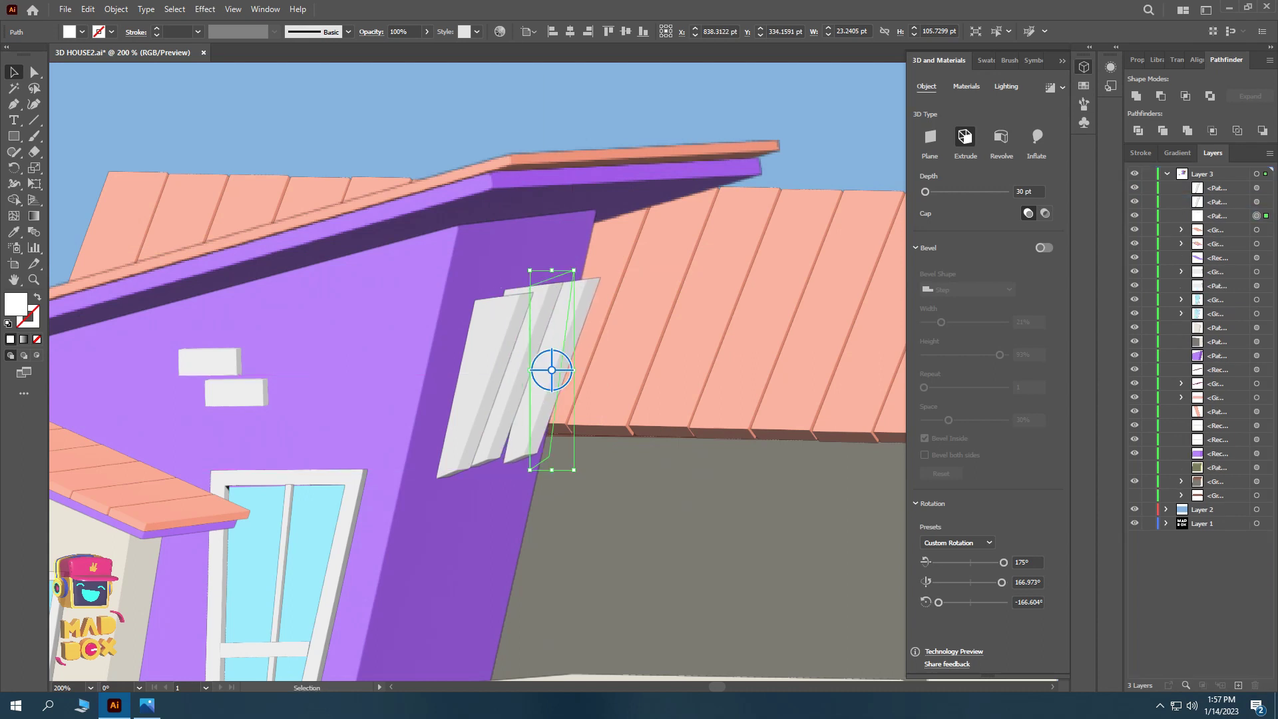
key("ctrl+shift+a")
key("ctrl+1")
- Draw a light window rectangle and create an inset copy with Offset Path
left_click_drag(667, 290, 764, 396)
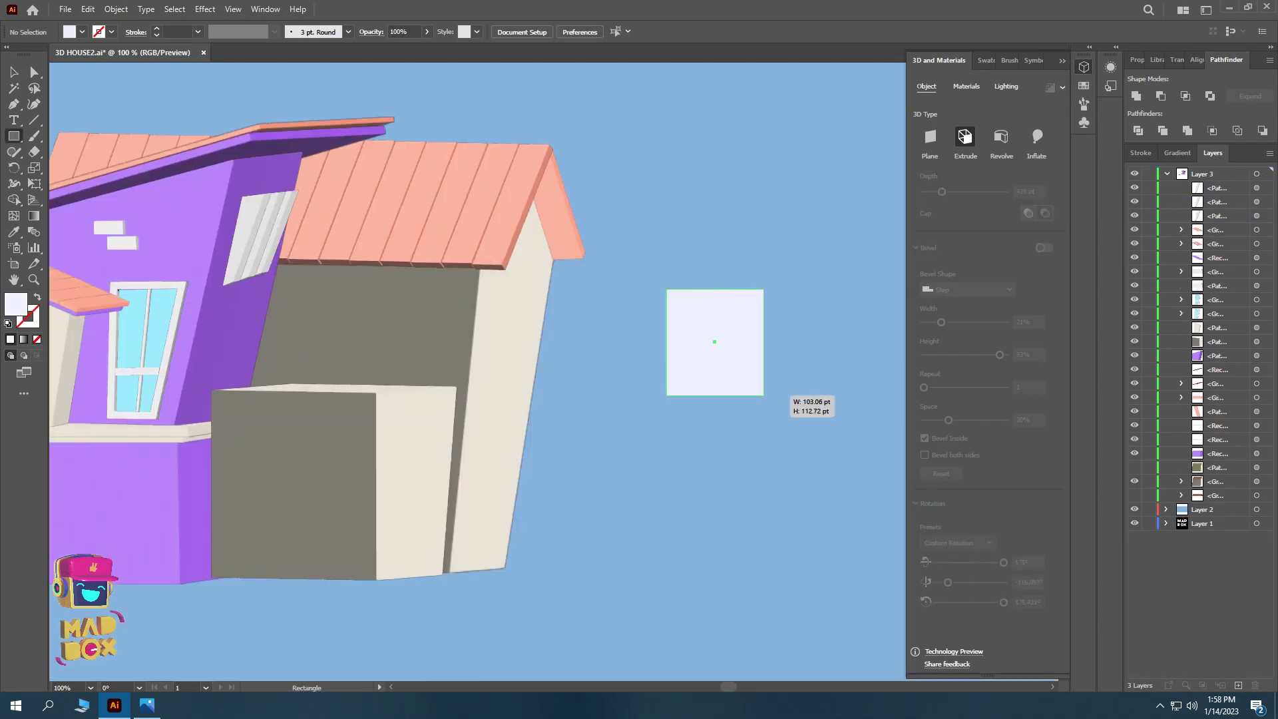
left_click(233, 9)
left_click(104, 294)
key("Escape")
key("v")
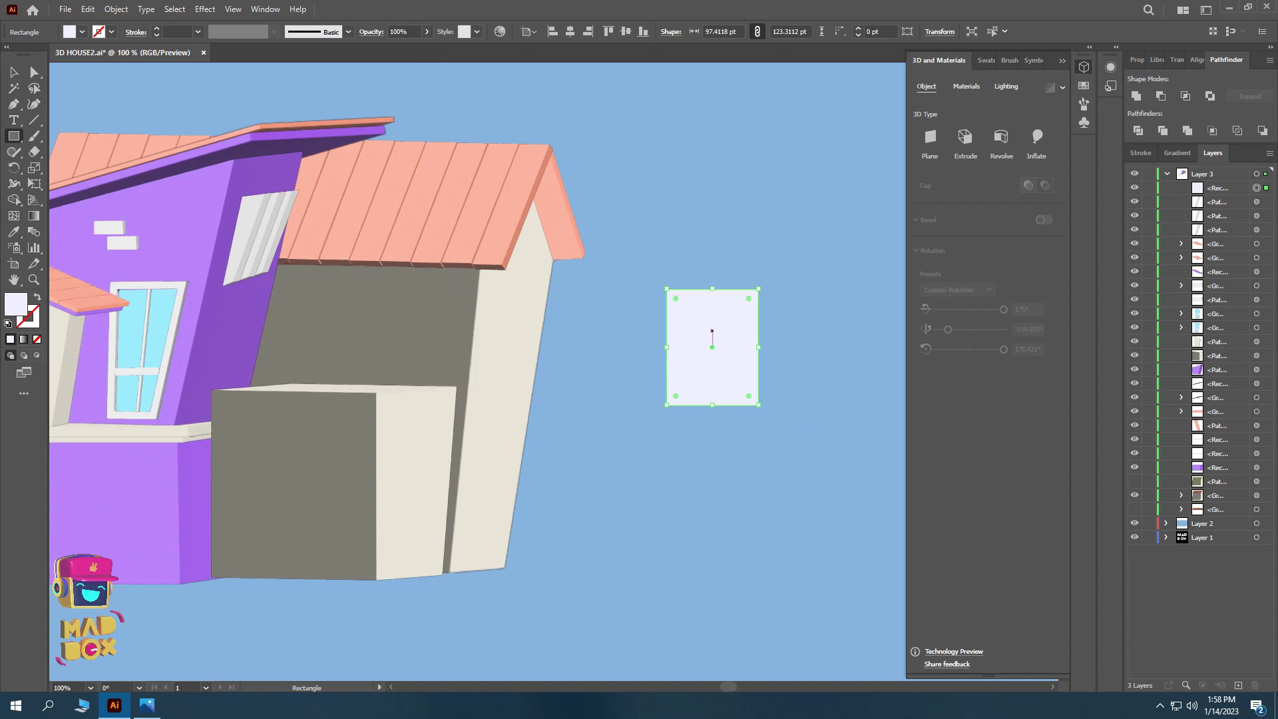
left_click(116, 8)
left_click(320, 369)
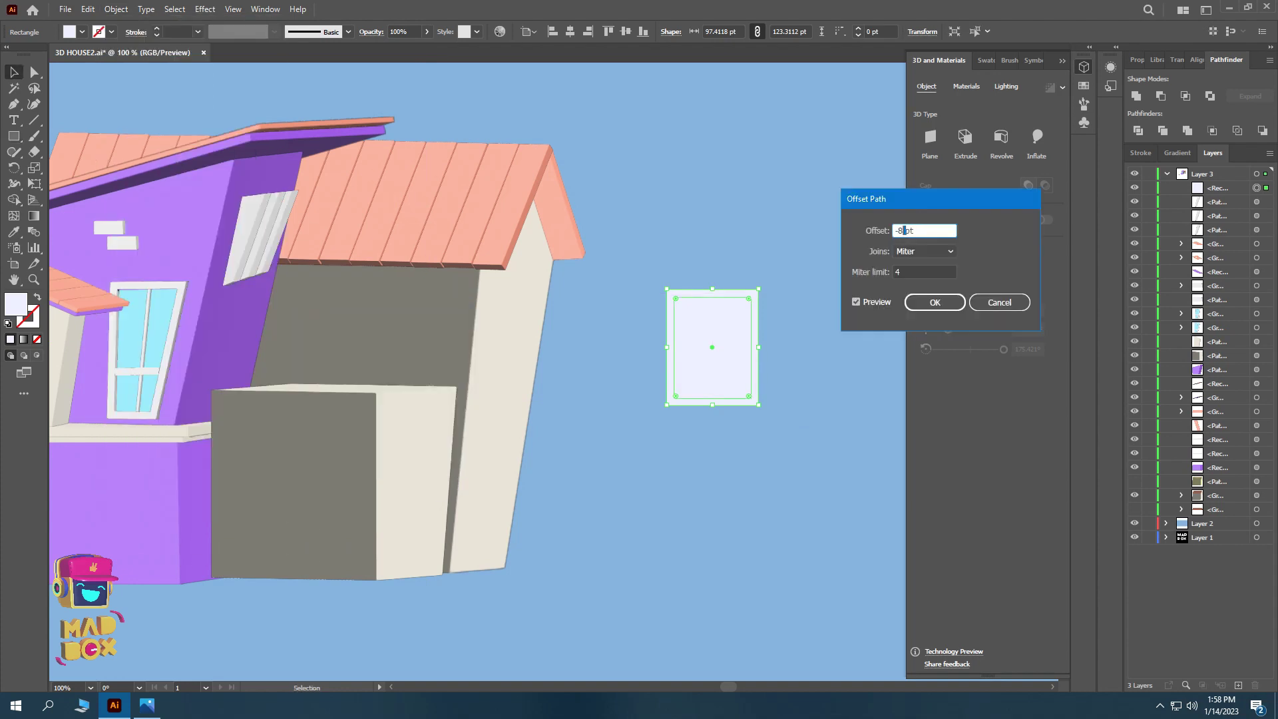
left_click(935, 302)
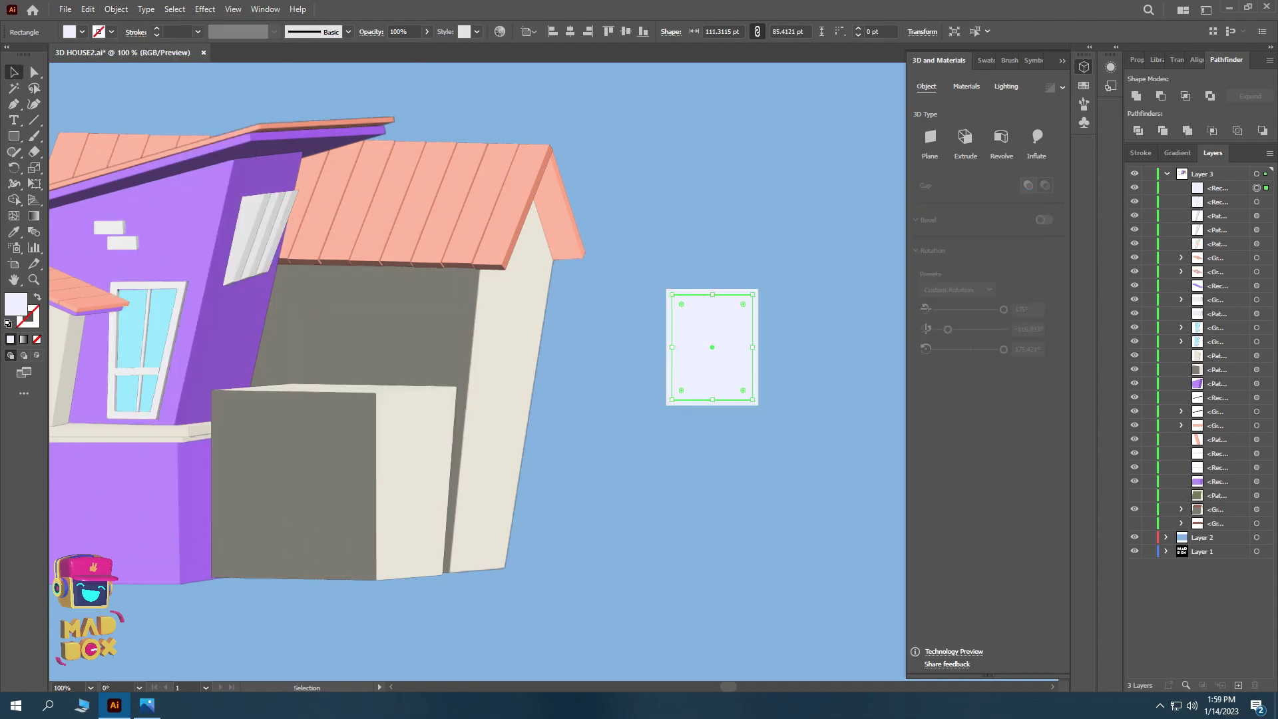
- Fill the inner rectangle with the window-glass cyan
mouse_move(713, 346)
left_mouse_down()
mouse_move(739, 212)
mouse_move(711, 349)
left_mouse_up()
left_click(1160, 96)
key("i")
left_click(146, 347)
key("v")
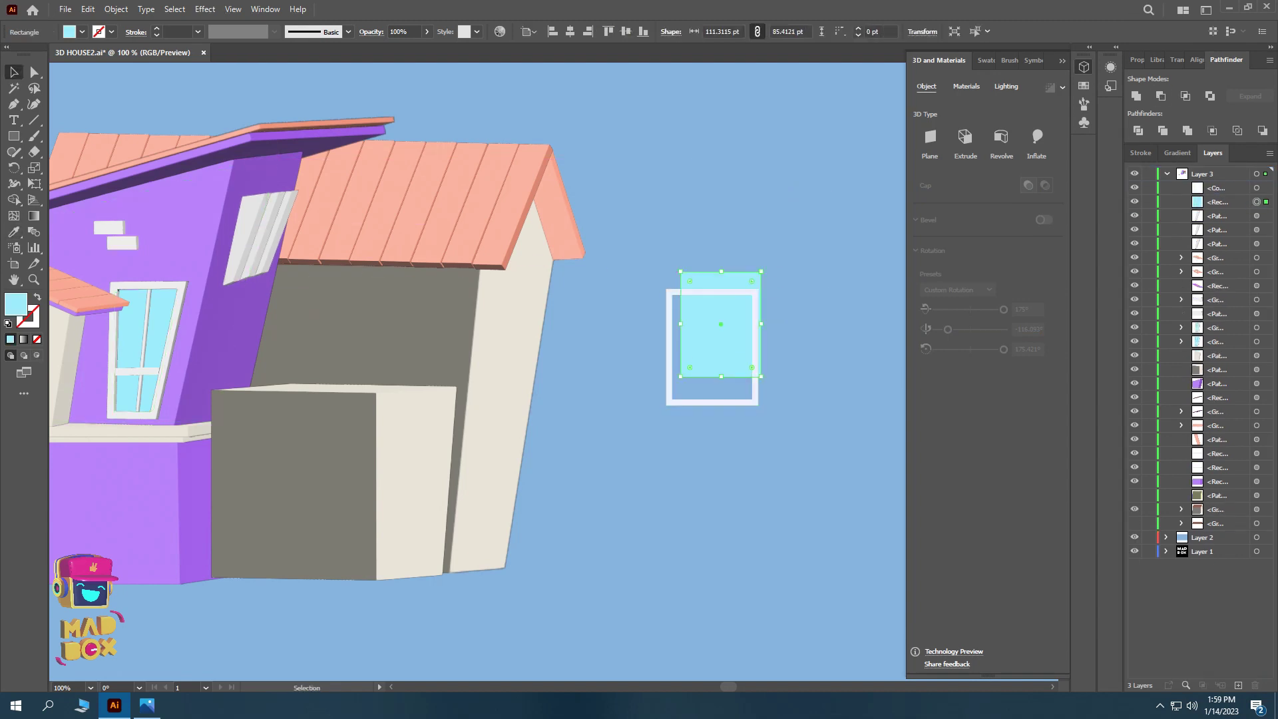
scroll(733, 360, "up", 3)
key("ctrl+shift+a")
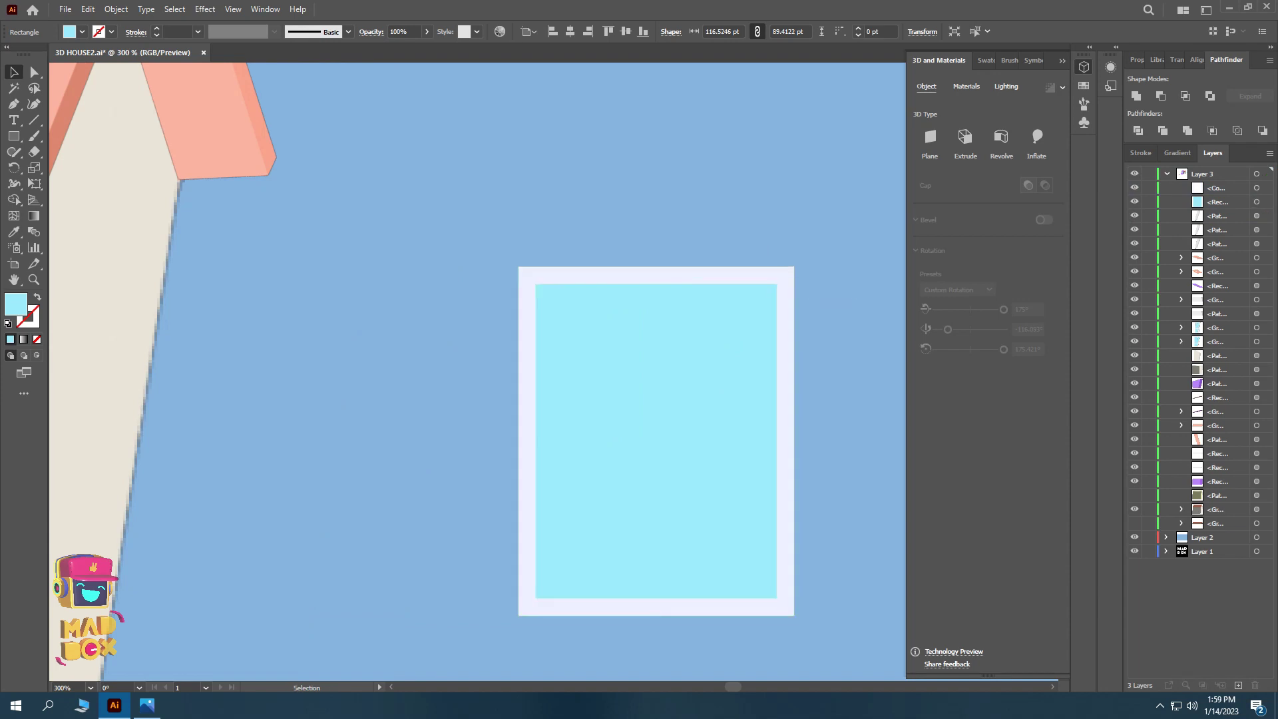
scroll(732, 360, "down", 1)
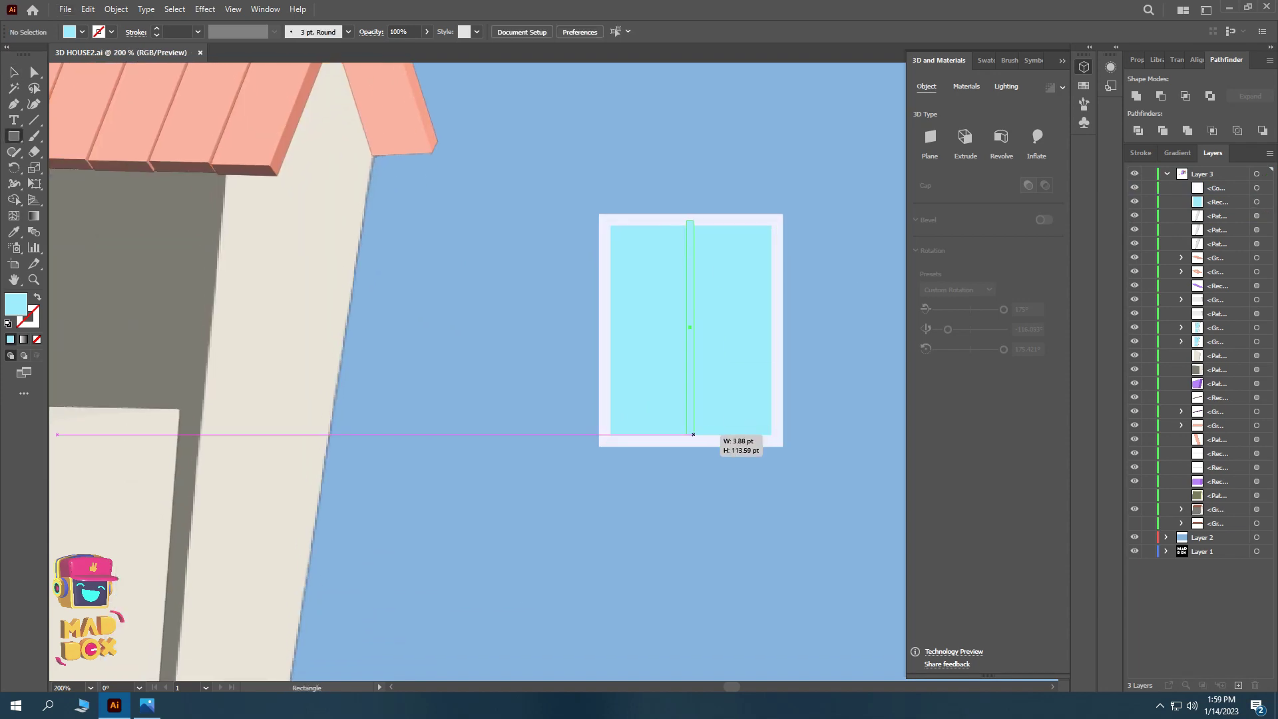
- Add white vertical and horizontal crossbars across the cyan glass
left_click_drag(699, 440, 697, 441)
key("i")
left_click(779, 320)
key("v")
key("ctrl+c")
key("ctrl+f")
left_click_drag(697, 217, 817, 335)
scroll(818, 335, "up", 2)
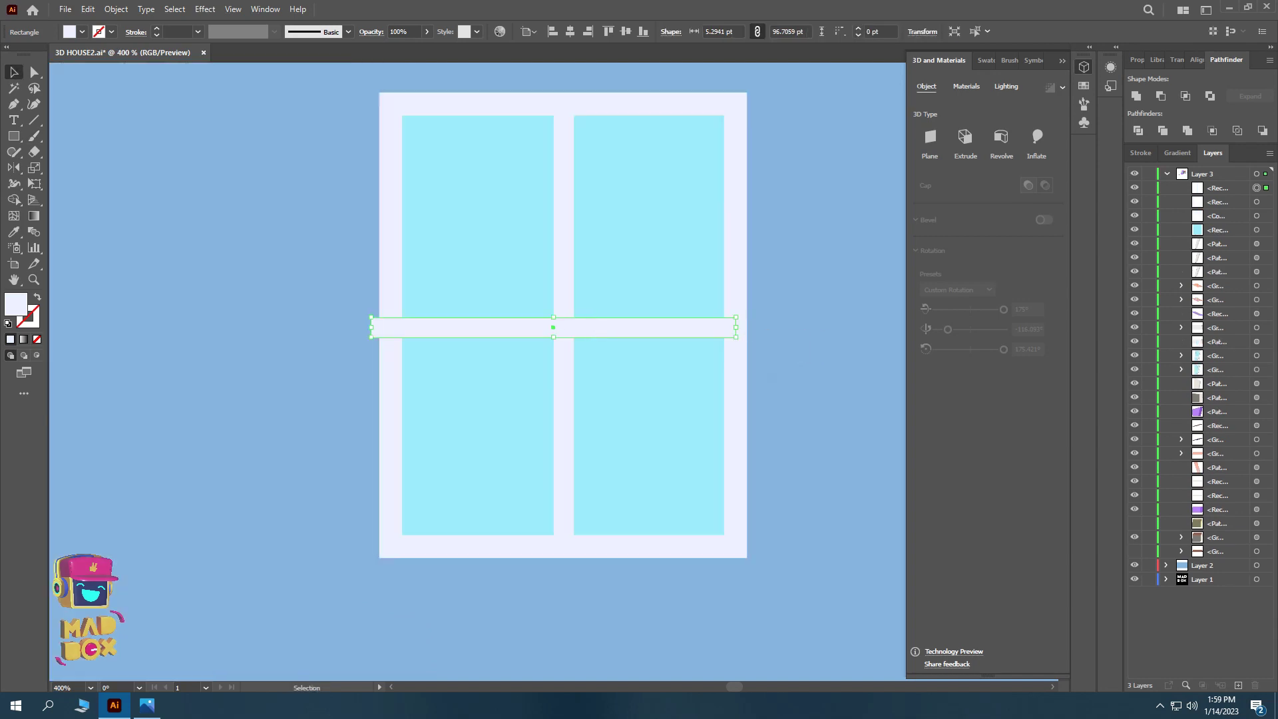
left_click_drag(578, 337, 579, 416)
scroll(593, 407, "down", 2)
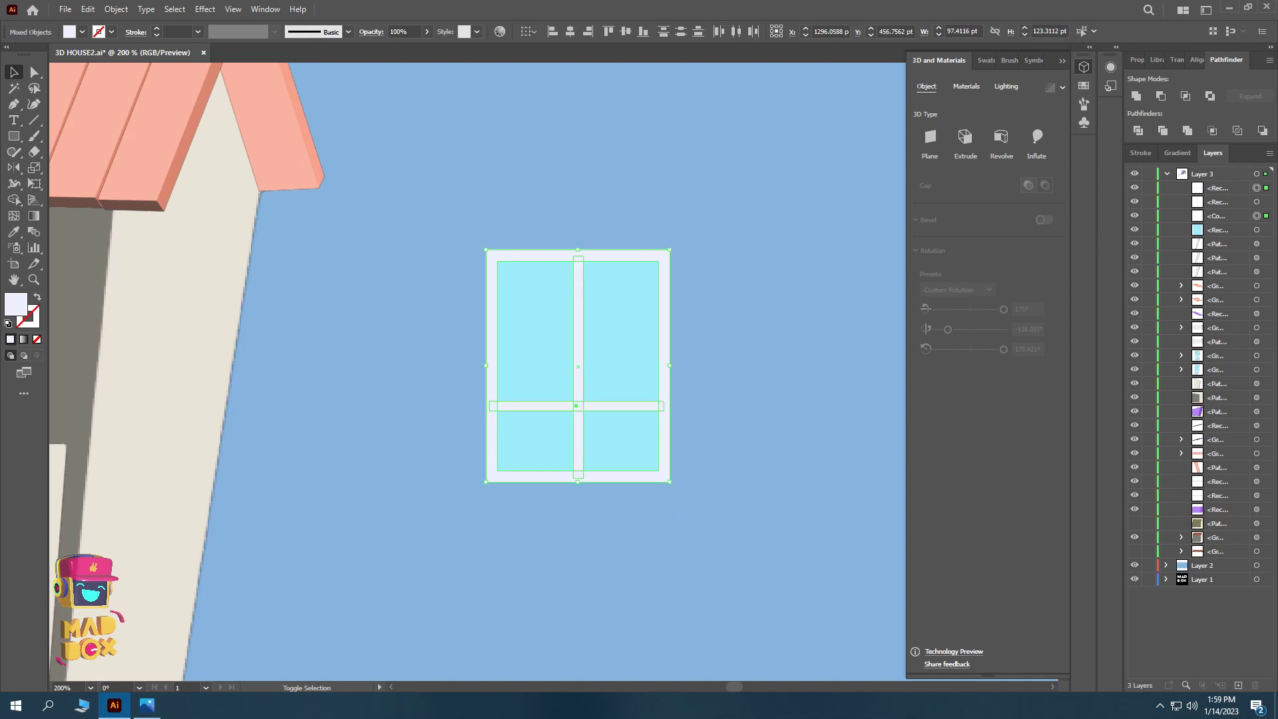
- Group the window parts, extrude them 9 pt deep, and place the window on the cream gable wall
key("ctrl+g")
left_click(965, 136)
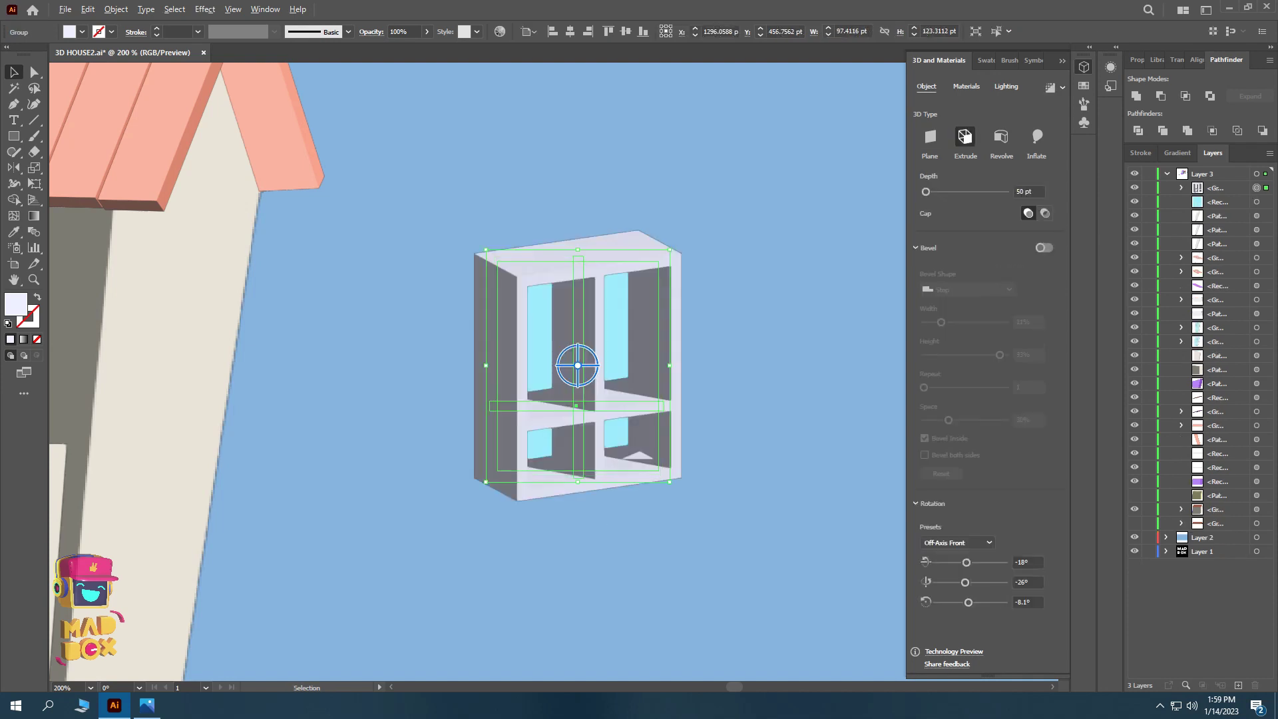
key("ctrl+minus")
type("9")
key("Return")
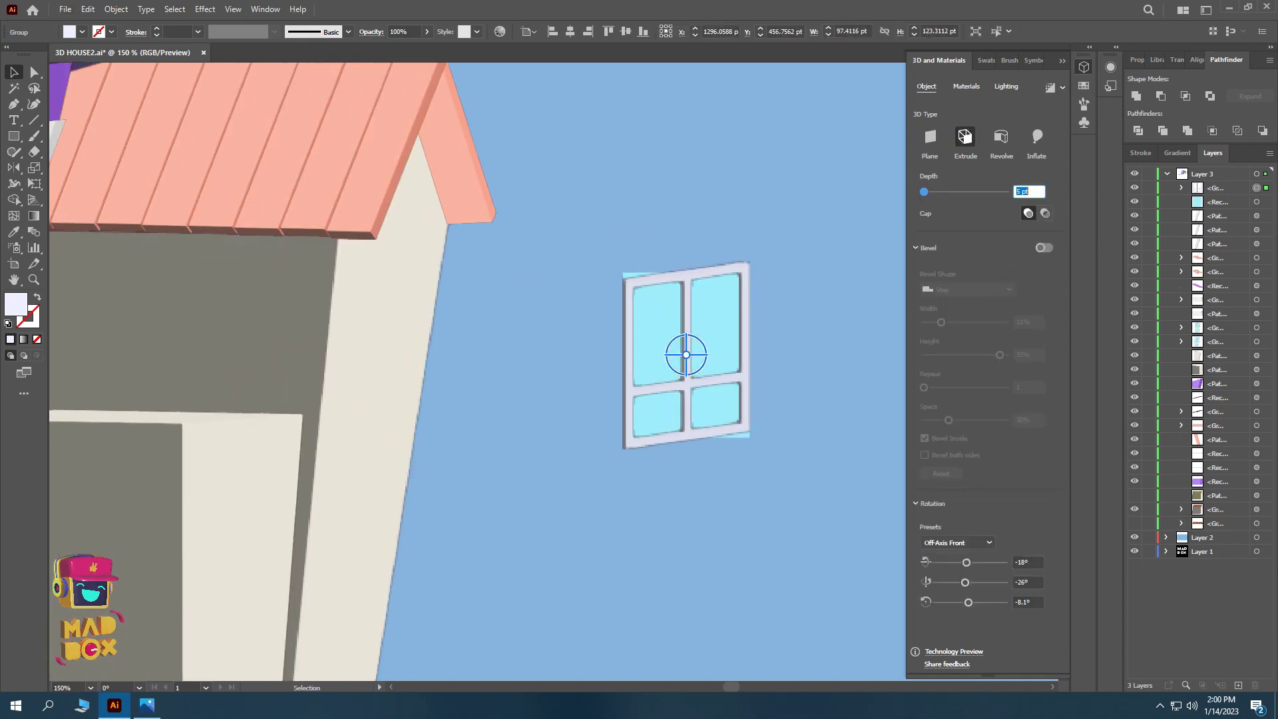
key("ctrl+shift+a")
left_click_drag(682, 370, 471, 407)
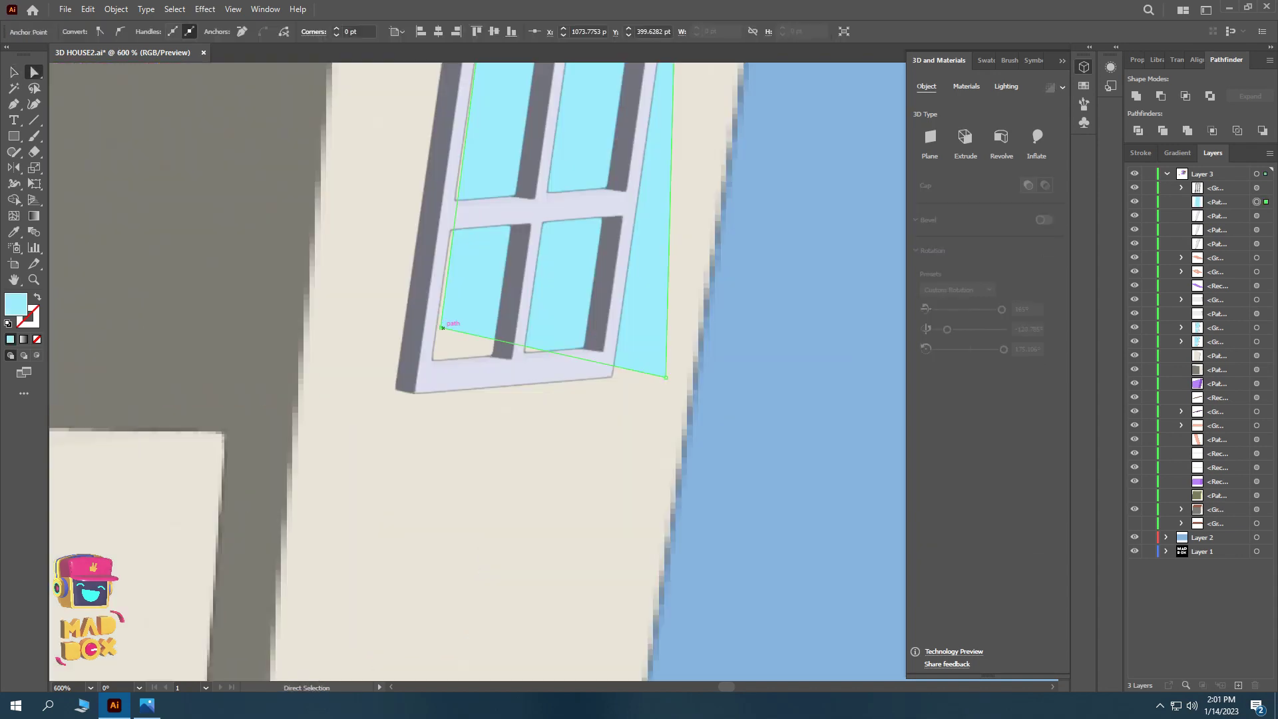
left_click_drag(685, 369, 638, 426)
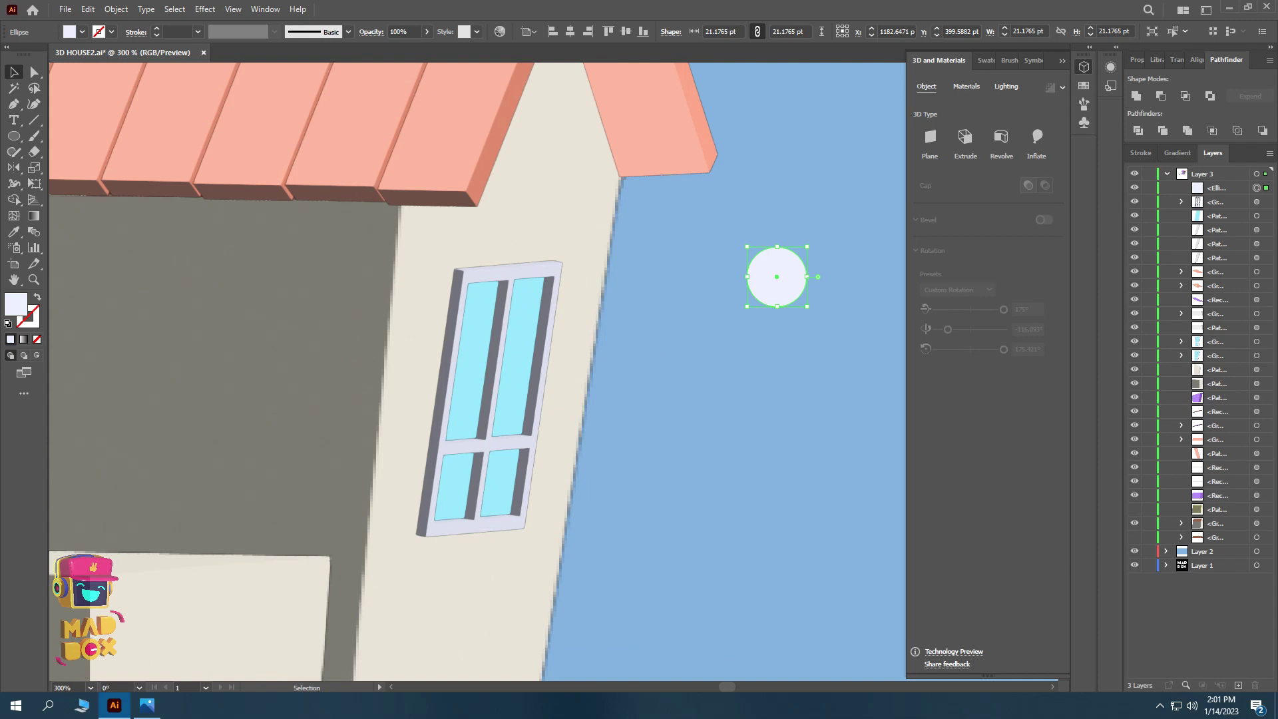
- Extrude the small circle into a thin 3D lamp disc with 16 pt depth
left_click_drag(777, 277, 742, 301)
left_click(489, 398)
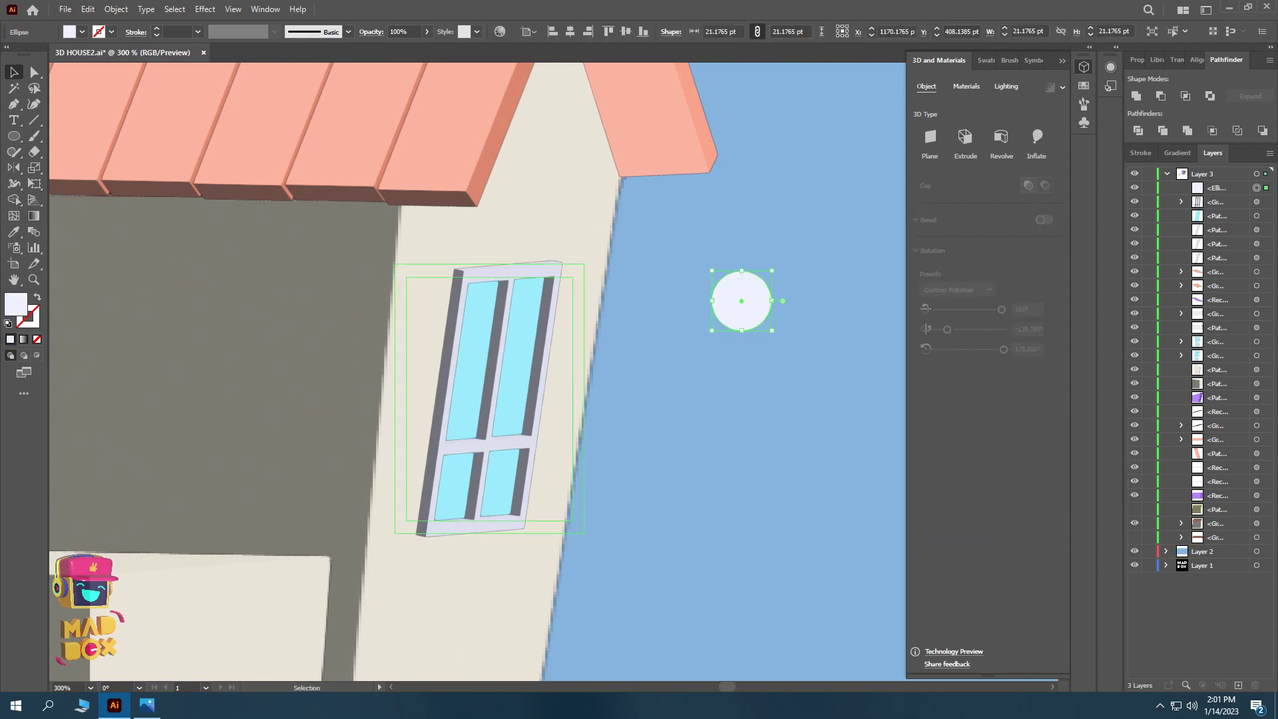
key("ctrl+minus")
left_click(266, 399)
left_click(699, 328)
scroll(698, 344, "up", 1)
left_click_drag(932, 192, 925, 192)
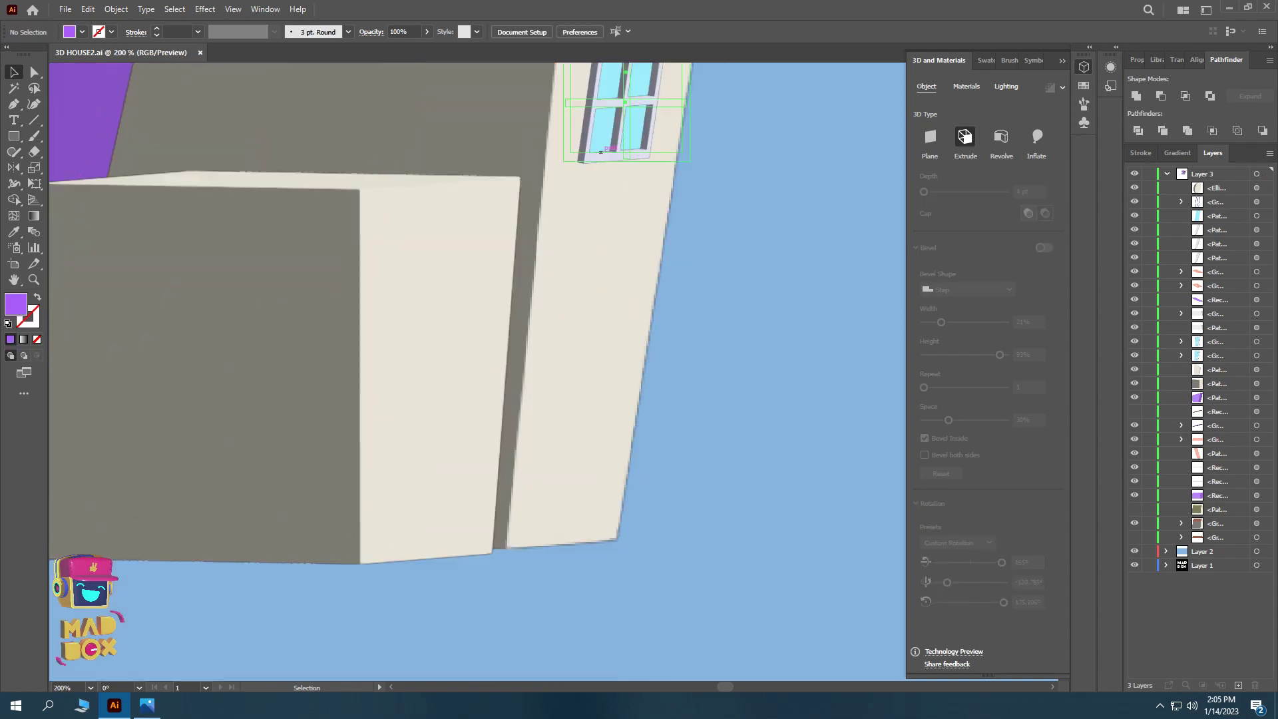
- Copy the window down, stretch it into a tall violet door, and lower its crossbar
left_click_drag(601, 152, 577, 533, "alt")
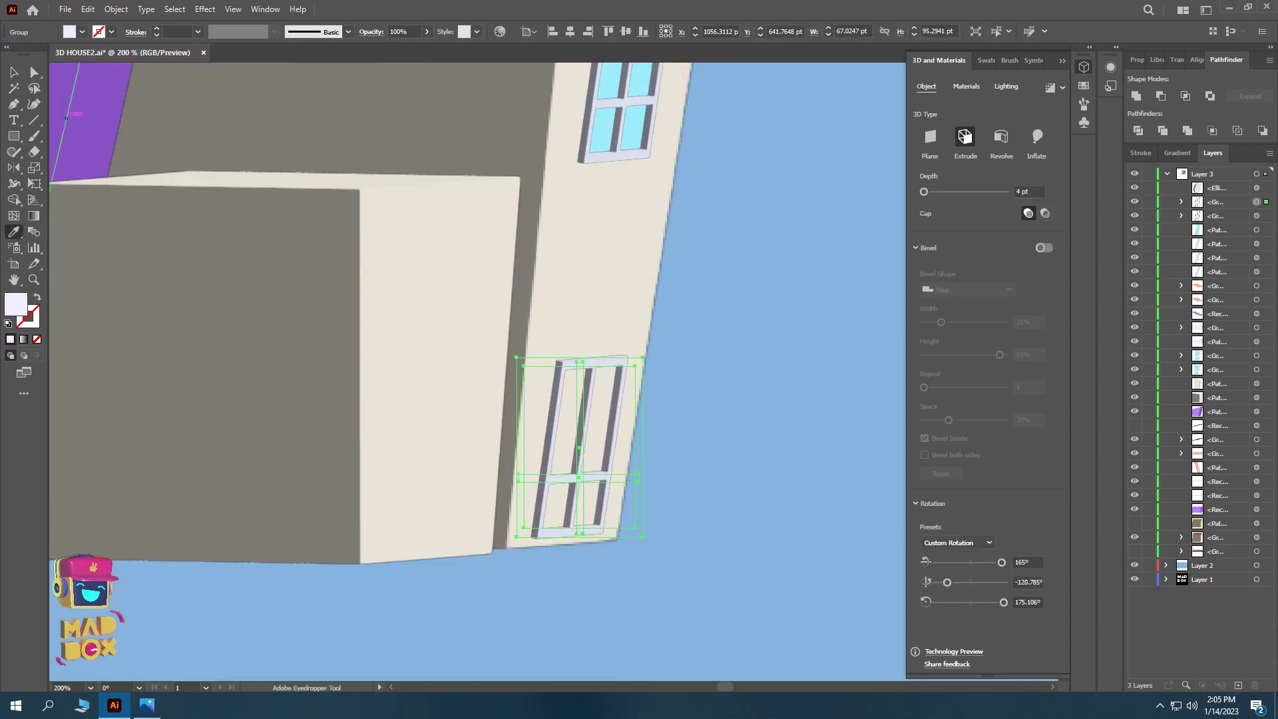
left_click_drag(583, 354, 582, 287)
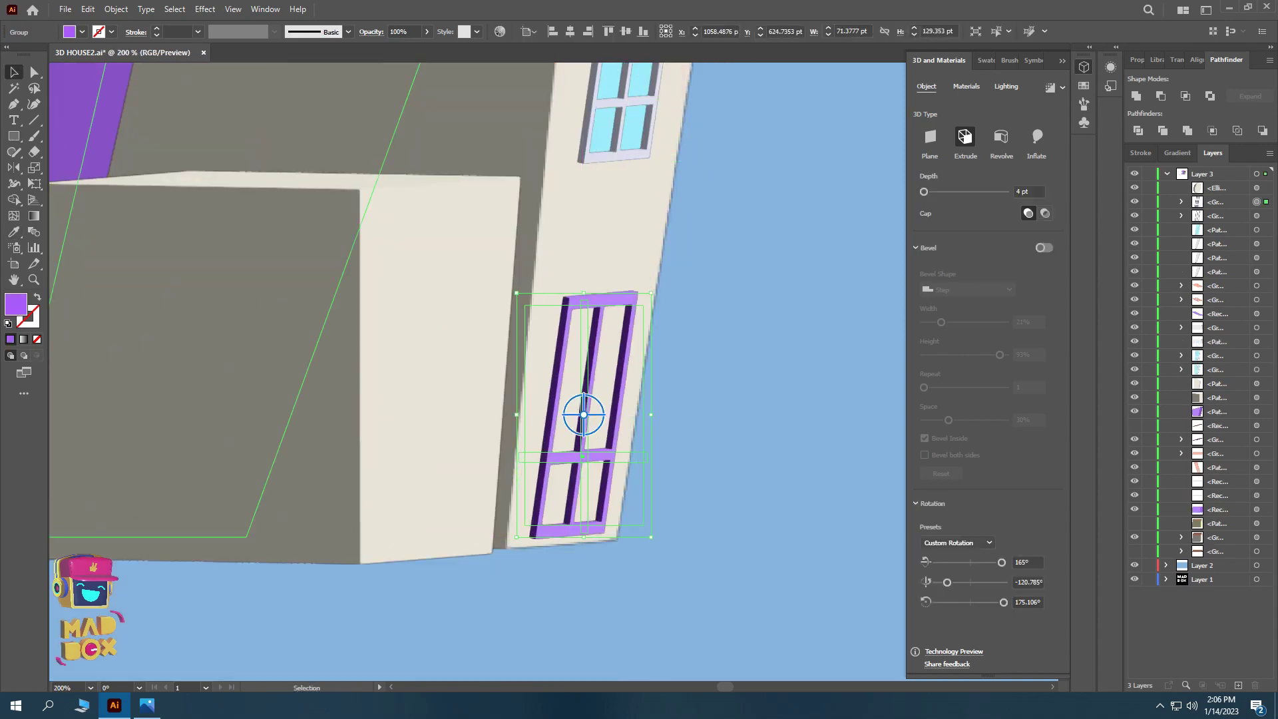
scroll(593, 453, "up", 3, "alt")
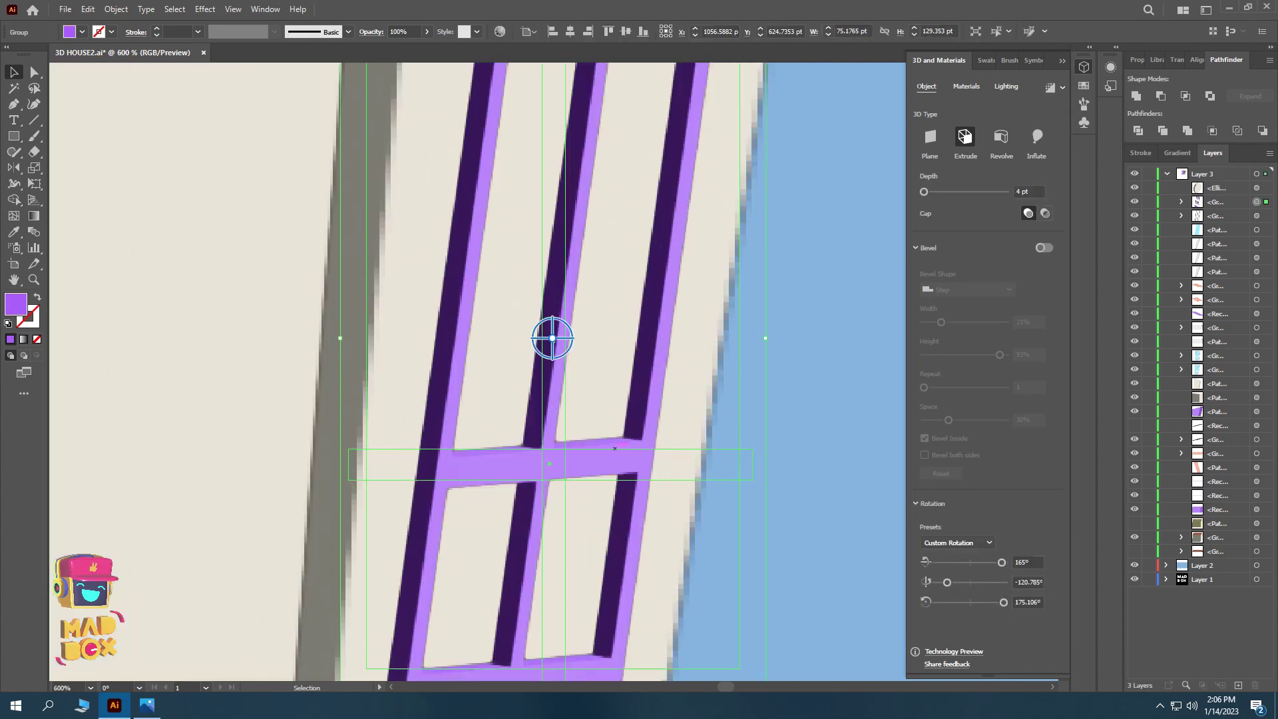
scroll(593, 453, "down", 2, "alt")
key("a")
mouse_move(602, 442)
left_mouse_down()
mouse_move(603, 502)
mouse_move(605, 314)
left_mouse_up()
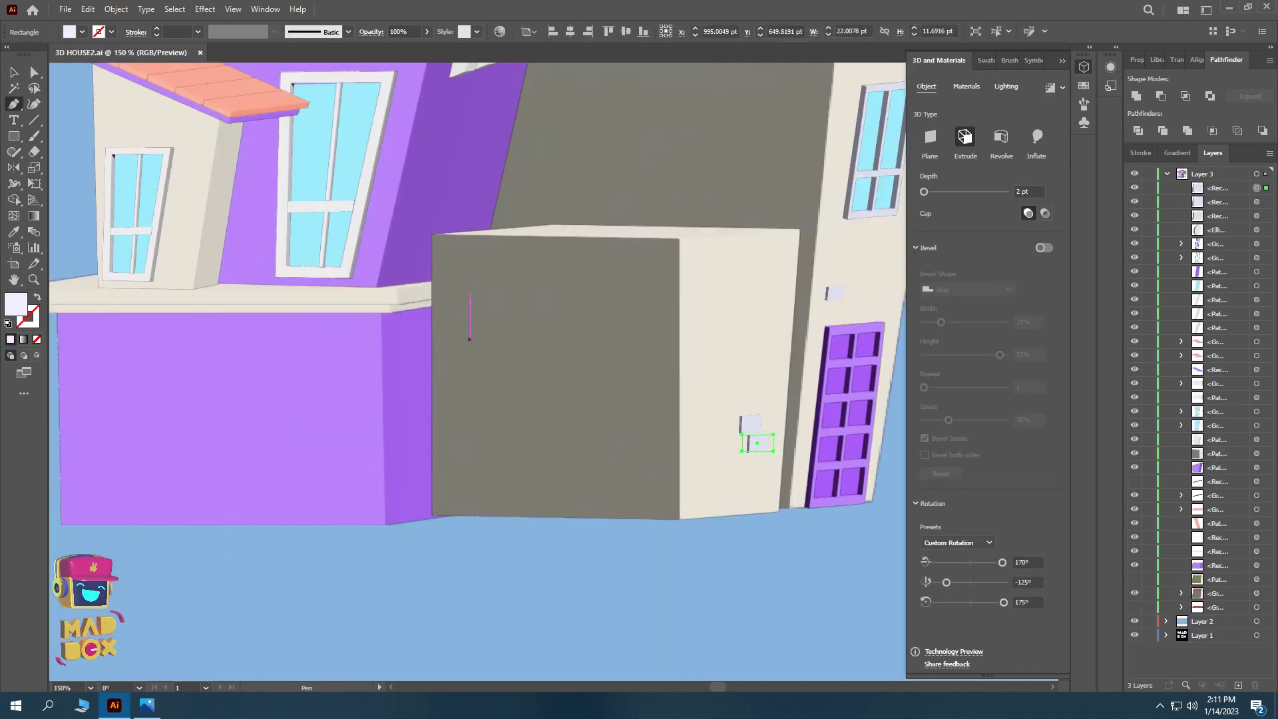
- Start drawing a pale triangular outline on the grey block
left_click(463, 320)
left_click(661, 319)
left_click(636, 519)
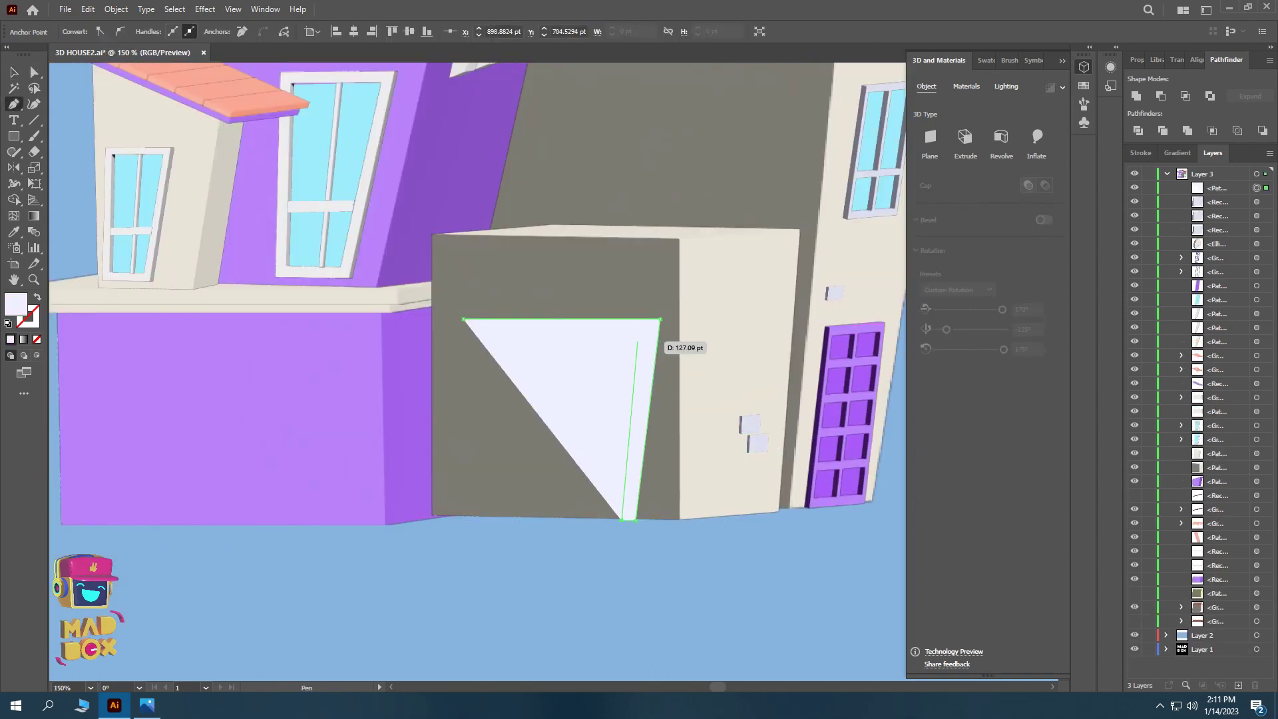
- Close the door-frame outline on the grey block and extrude it into 3D
left_click(638, 343)
left_click(470, 343)
left_click(469, 518)
left_click(463, 320)
key("v")
left_click(965, 137)
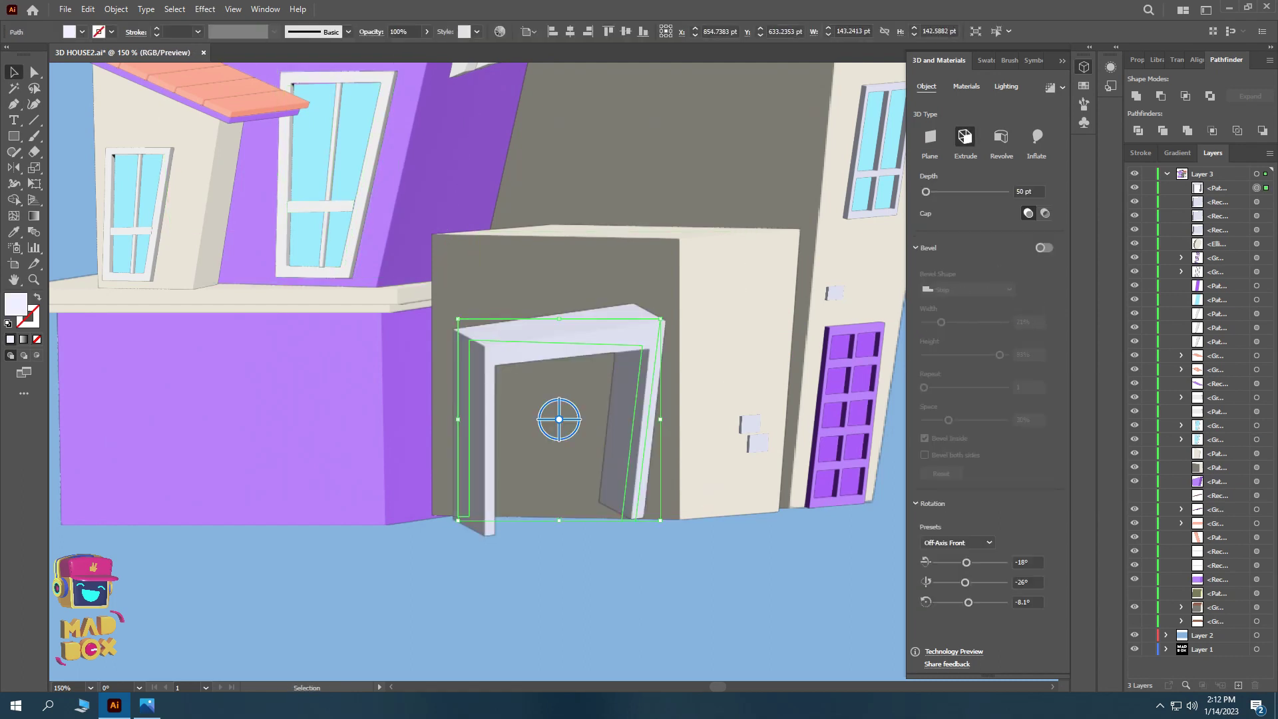
left_click(333, 167)
- Draw a purple slat across the doorway top and copy it down to fill the garage door
key("m")
left_click_drag(445, 331, 621, 368)
key("v")
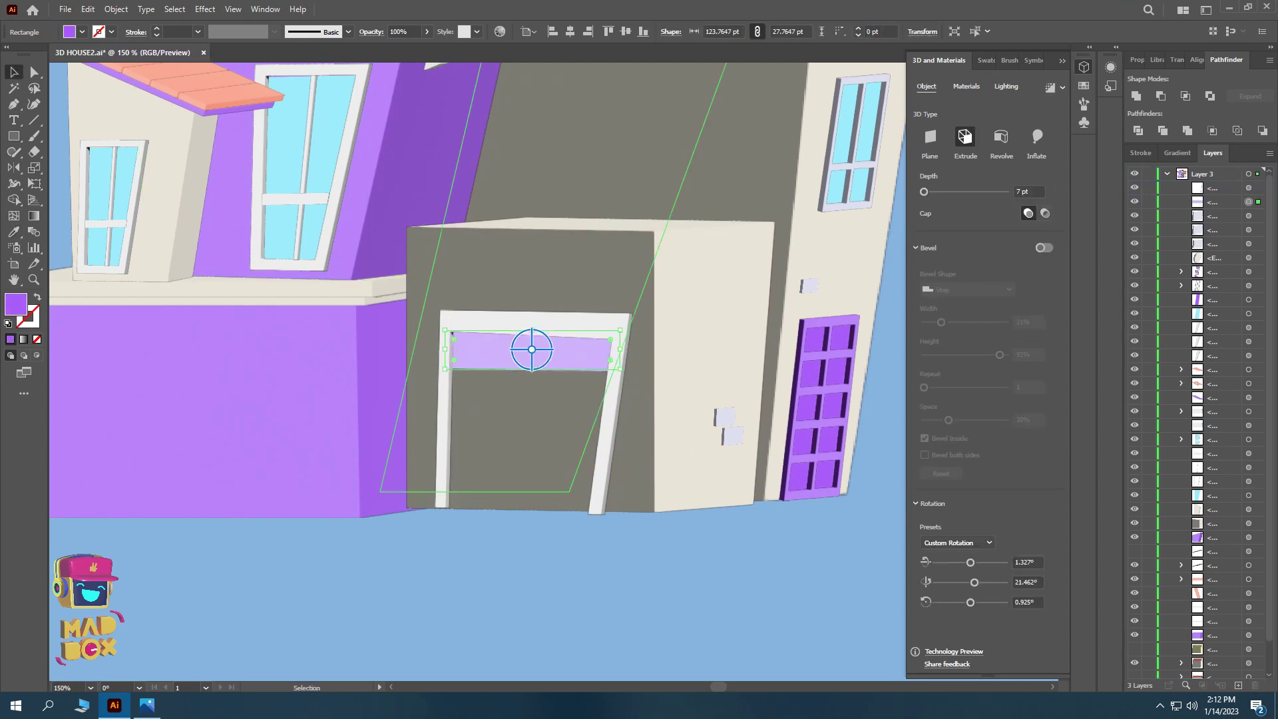
key("ctrl+equal")
key("ctrl+equal")
key("a")
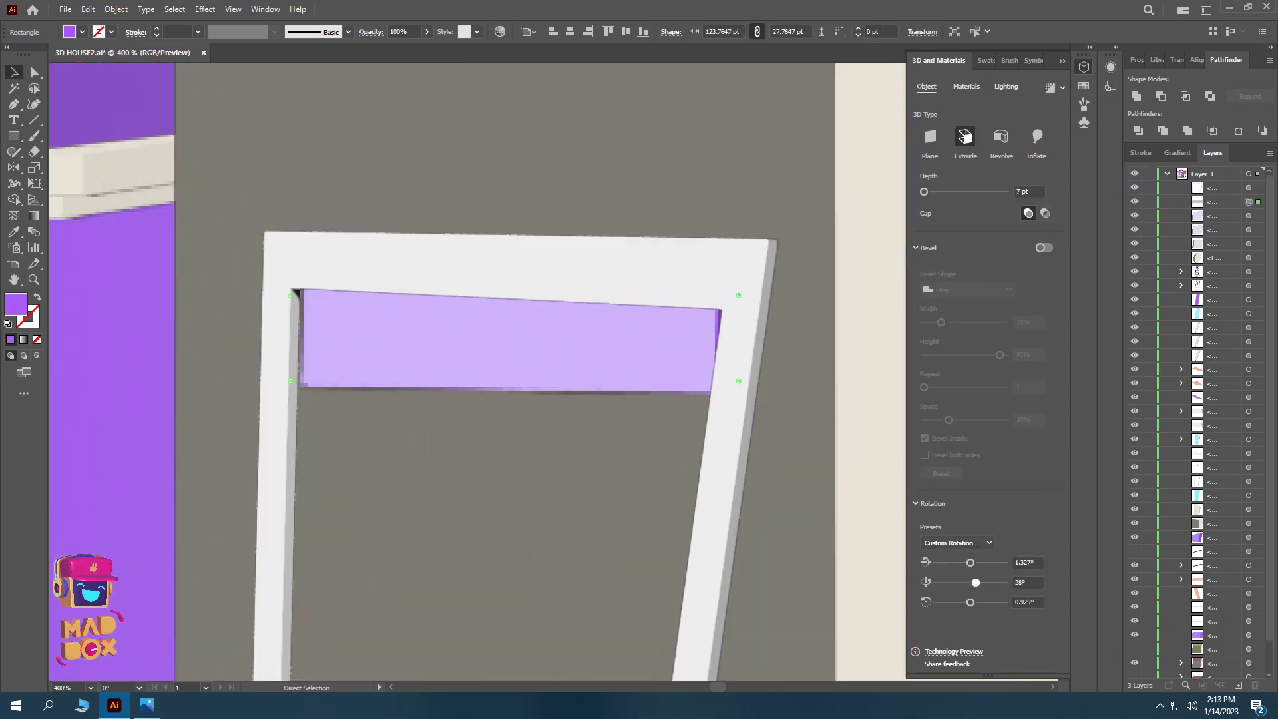
scroll(513, 335, "down", 3)
left_click_drag(509, 193, 503, 393)
left_click_drag(502, 393, 493, 591)
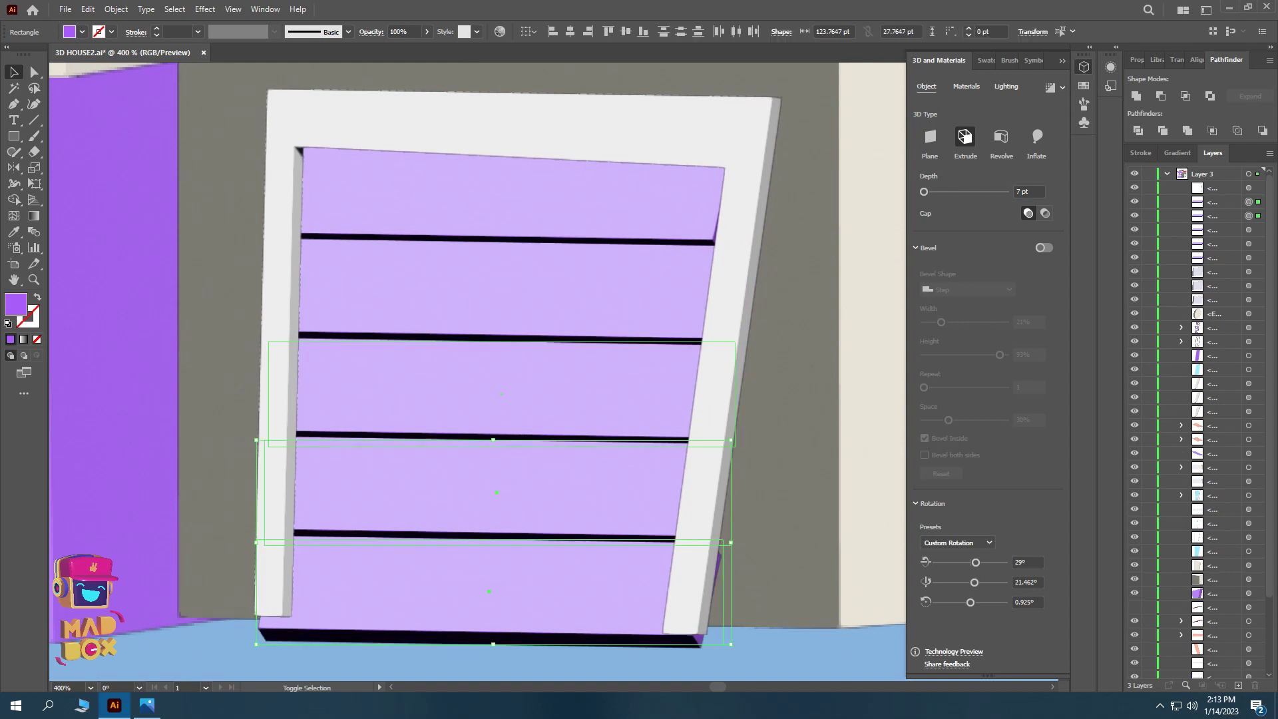
left_click(492, 572)
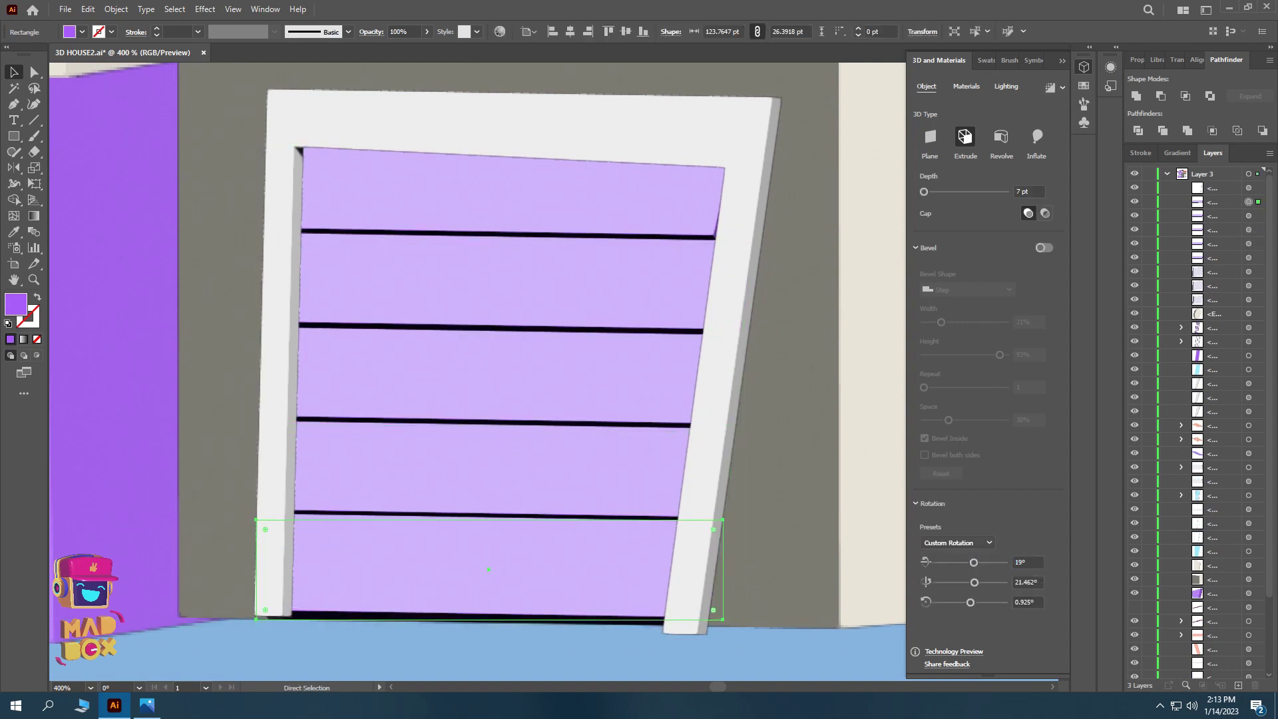
key("ctrl+minus")
key("ctrl+minus")
key("ctrl+minus")
- Draw a cream door rectangle on the purple wall and create an inward Offset Path copy
key("m")
left_click_drag(530, 391, 605, 571)
key("v")
left_click_drag(605, 481, 620, 481)
left_click(116, 8)
left_click(373, 333)
left_click(935, 302)
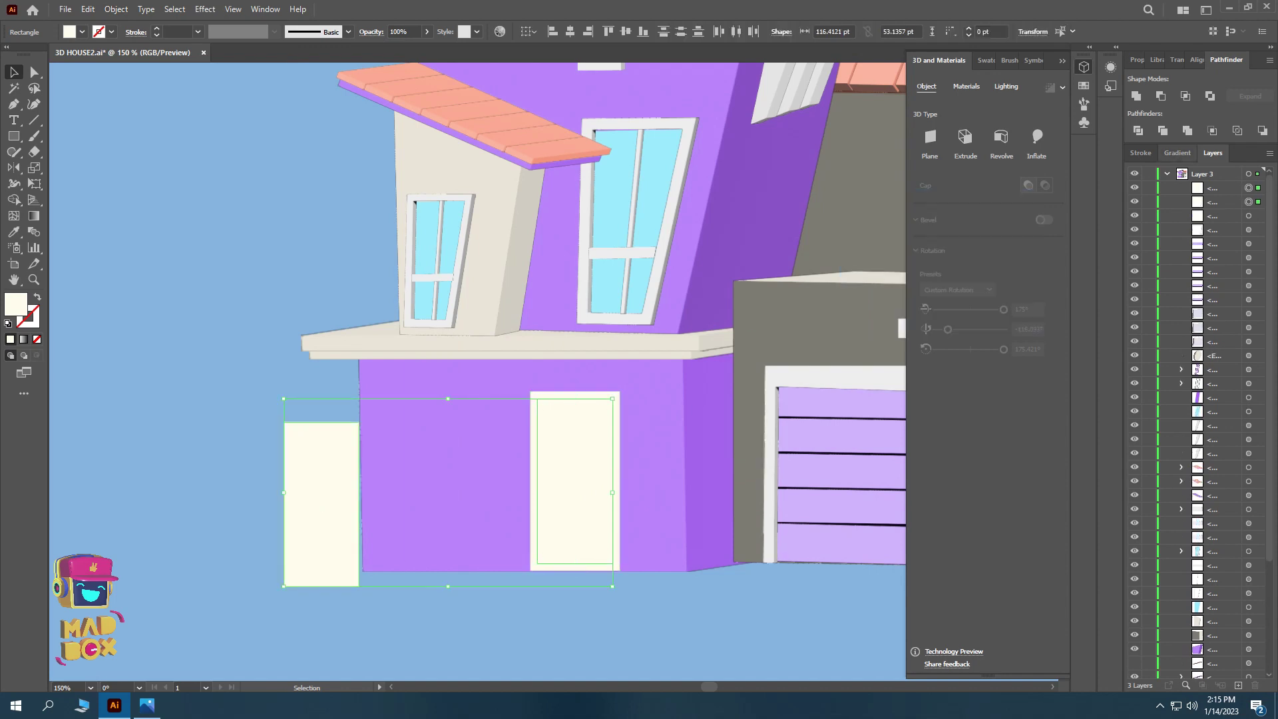
- Hollow the cream door into a frame and draw a thin crossbar inside it
left_click(1161, 96)
key("ctrl+plus")
key("ctrl+plus")
key("m")
left_click(517, 406)
key("Escape")
left_click_drag(516, 417, 675, 433)
- Copy the crossbar down the door frame to add more crossbars
scroll(675, 433, "down", 3)
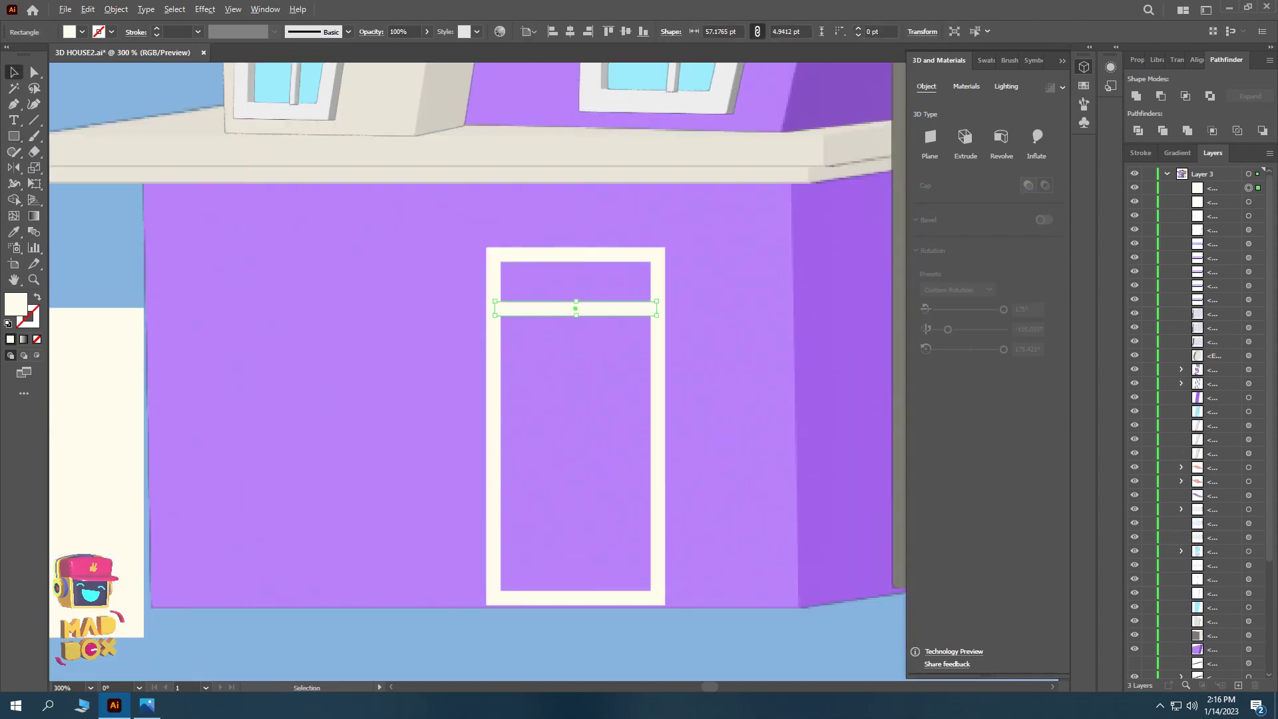
left_click_drag(576, 309, 576, 370)
key("ctrl+d")
key("ctrl+d")
key("ctrl+d")
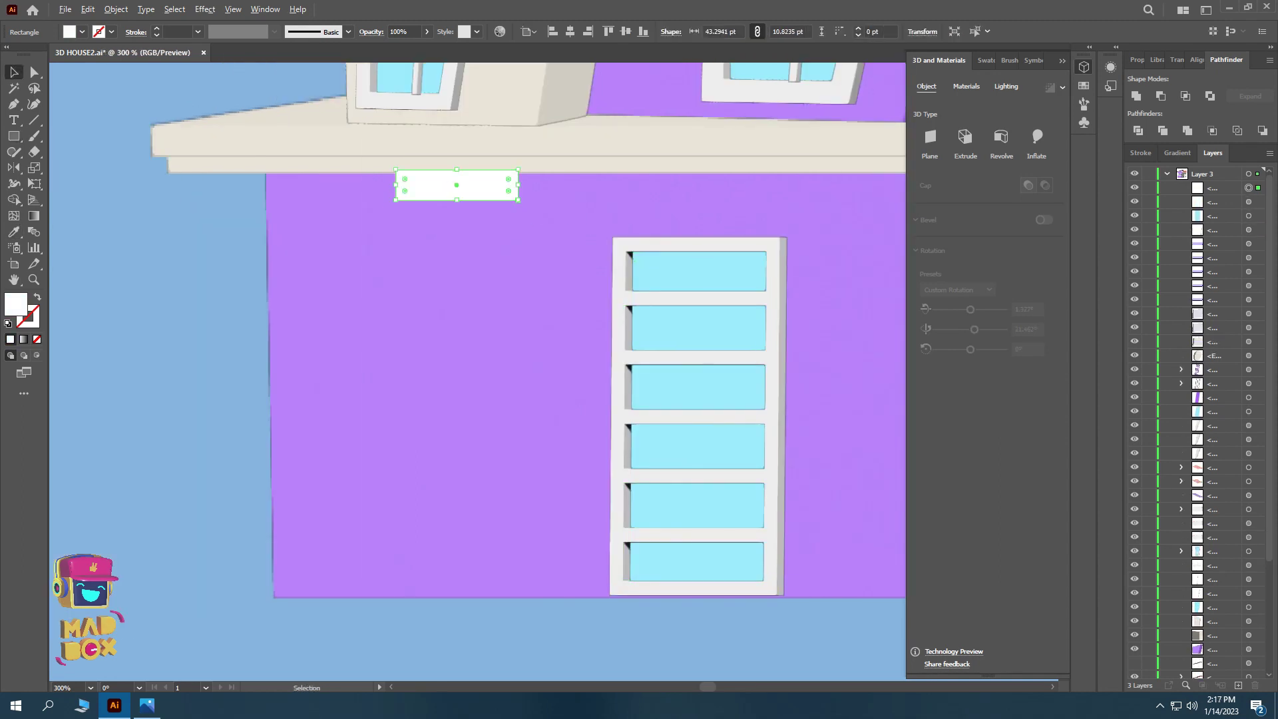
- Extrude the white bar and repeat copies into a column of siding bars
left_click(965, 137)
left_click_drag(457, 186, 457, 219)
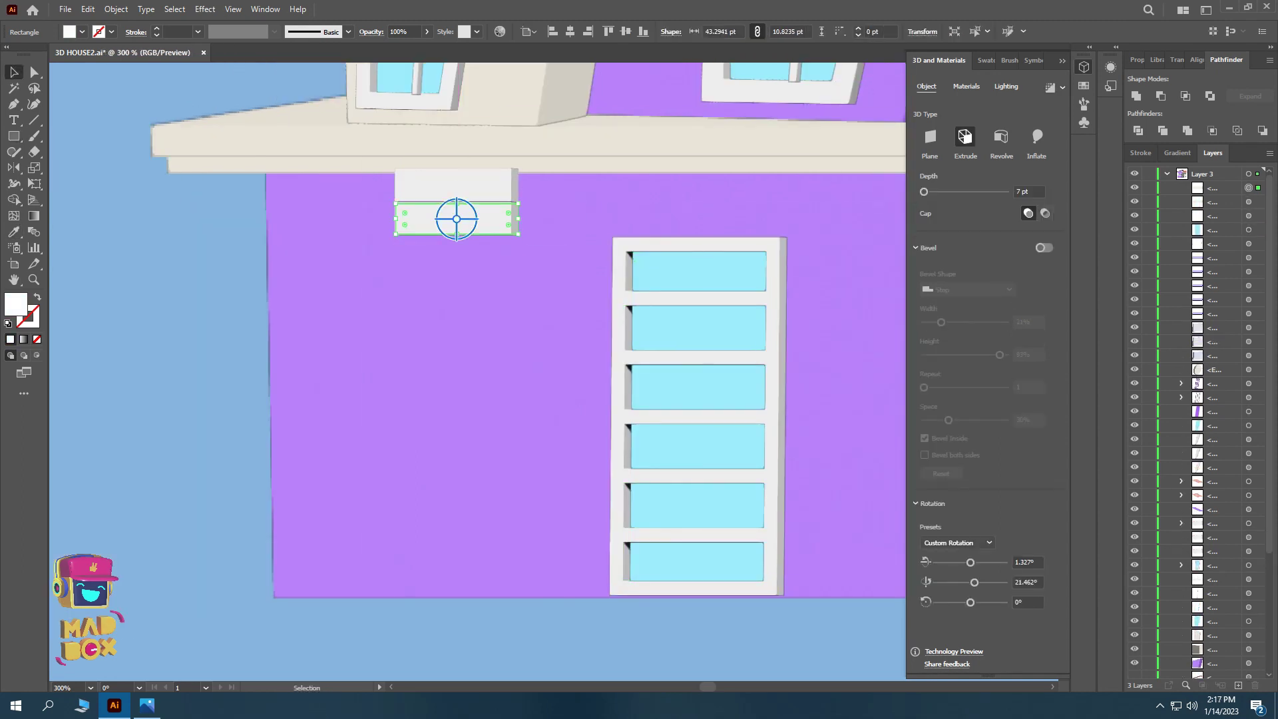
key("ctrl+d")
key("ctrl+d")
key("ctrl+d")
key("ctrl+d")
key("ctrl+d")
key("ctrl+d")
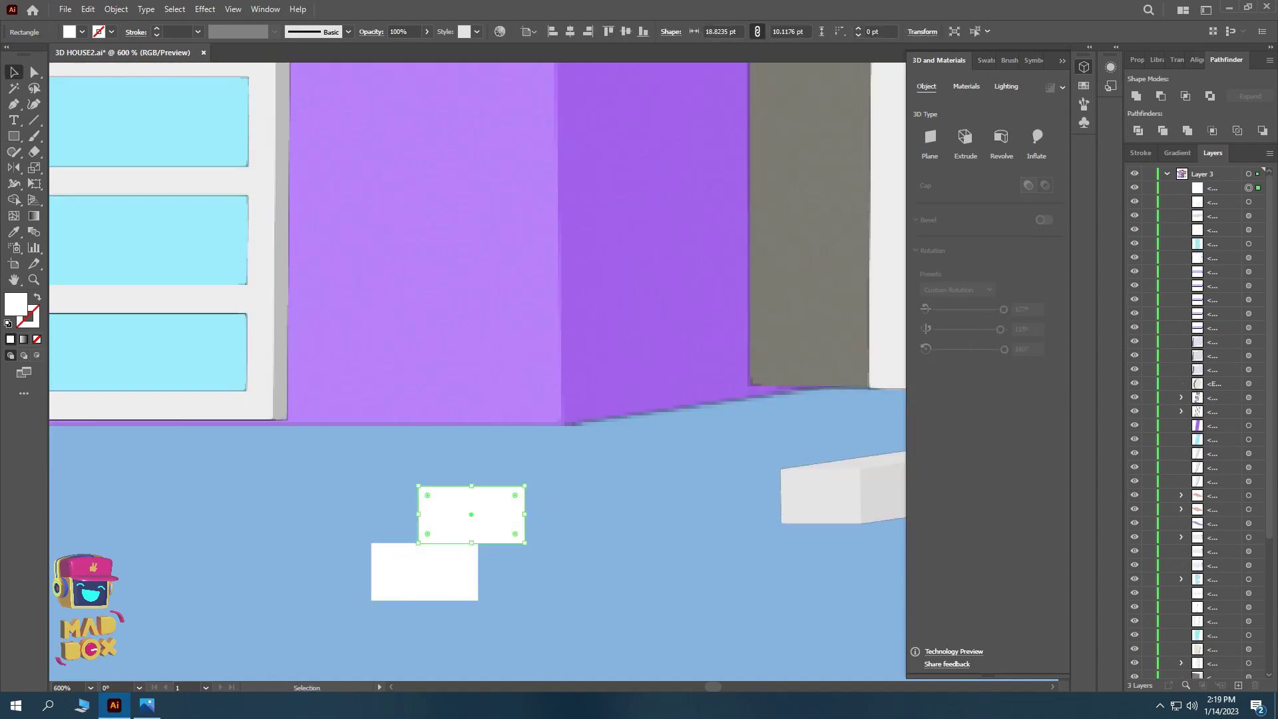
- Unite two rectangles into an L-shaped block, extrude it, and adjust its depth and rotation
mouse_move(527, 513)
left_mouse_down()
mouse_move(477, 512)
mouse_move(447, 451)
mouse_move(447, 379)
left_mouse_up()
left_click(424, 572, "shift")
right_click(448, 214)
key("Escape")
left_click(966, 137)
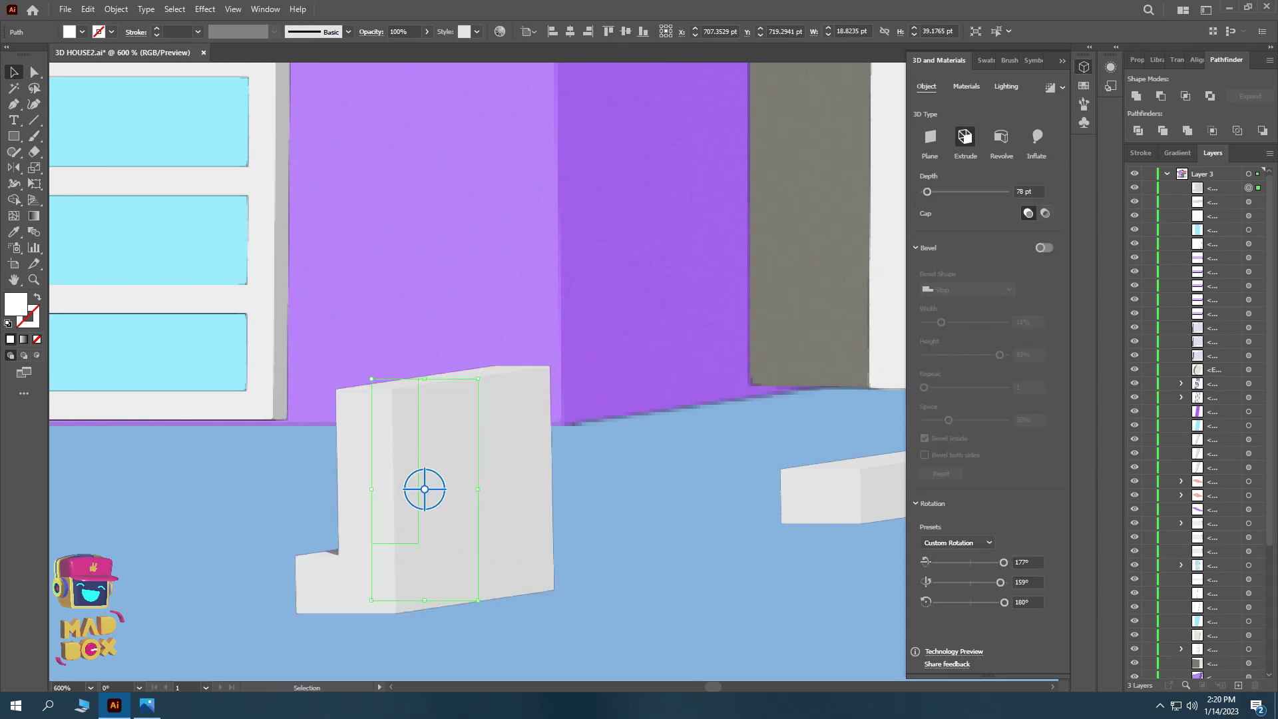
mouse_move(432, 490)
left_mouse_down()
mouse_move(494, 387)
mouse_move(363, 419)
left_mouse_up()
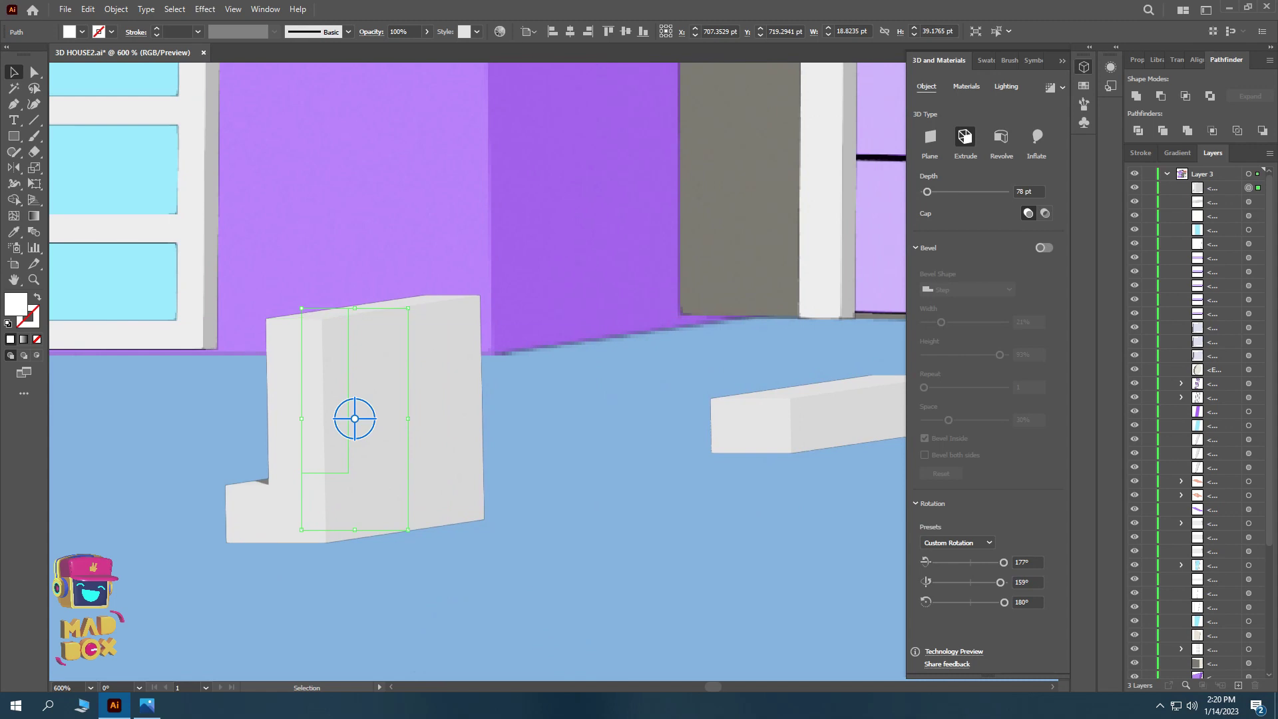
key("ctrl+z")
left_click_drag(353, 417, 436, 459)
key("ctrl+minus")
key("ctrl+minus")
- Stack copies of the white block upward, save, and group them into one pillar
scroll(440, 433, "up", 3)
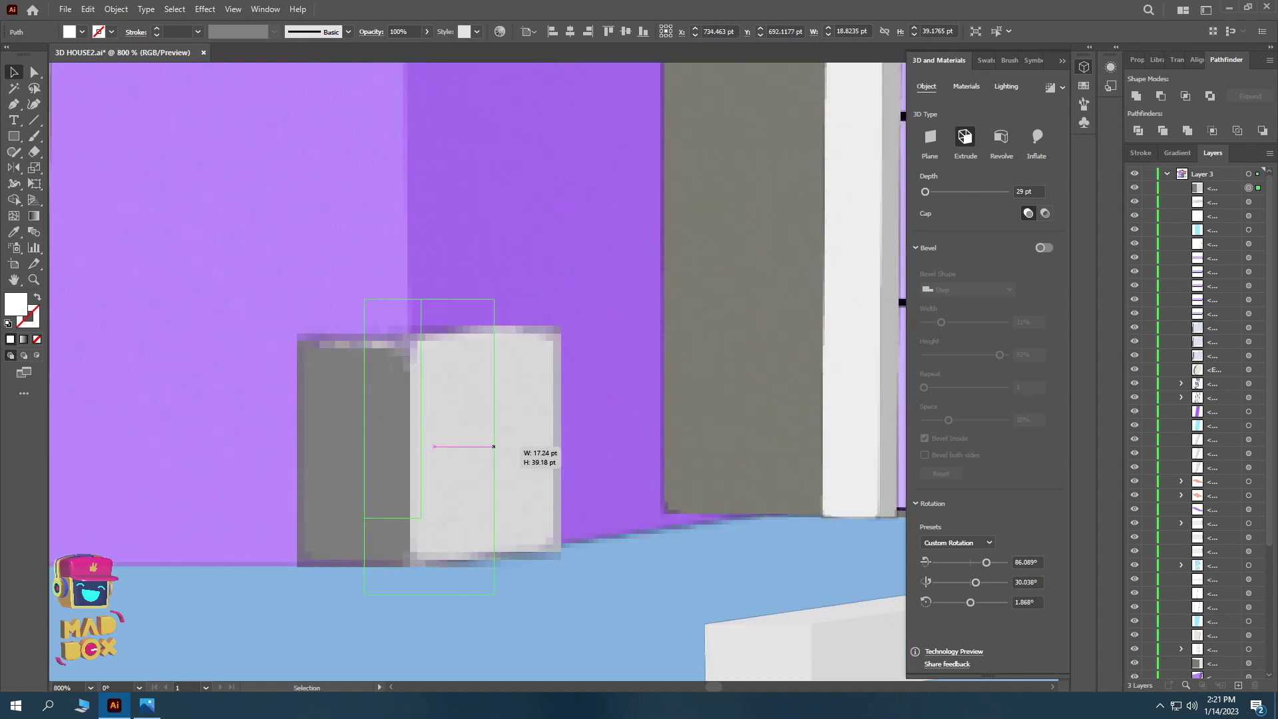
scroll(428, 447, "up", 1)
left_click_drag(428, 517, 425, 433)
key("ctrl+d")
key("ctrl+d")
key("ctrl+d")
key("ctrl+d")
key("ctrl+d")
key("ctrl+d")
scroll(428, 333, "down", 3)
key("ctrl+d")
key("ctrl+d")
key("ctrl+d")
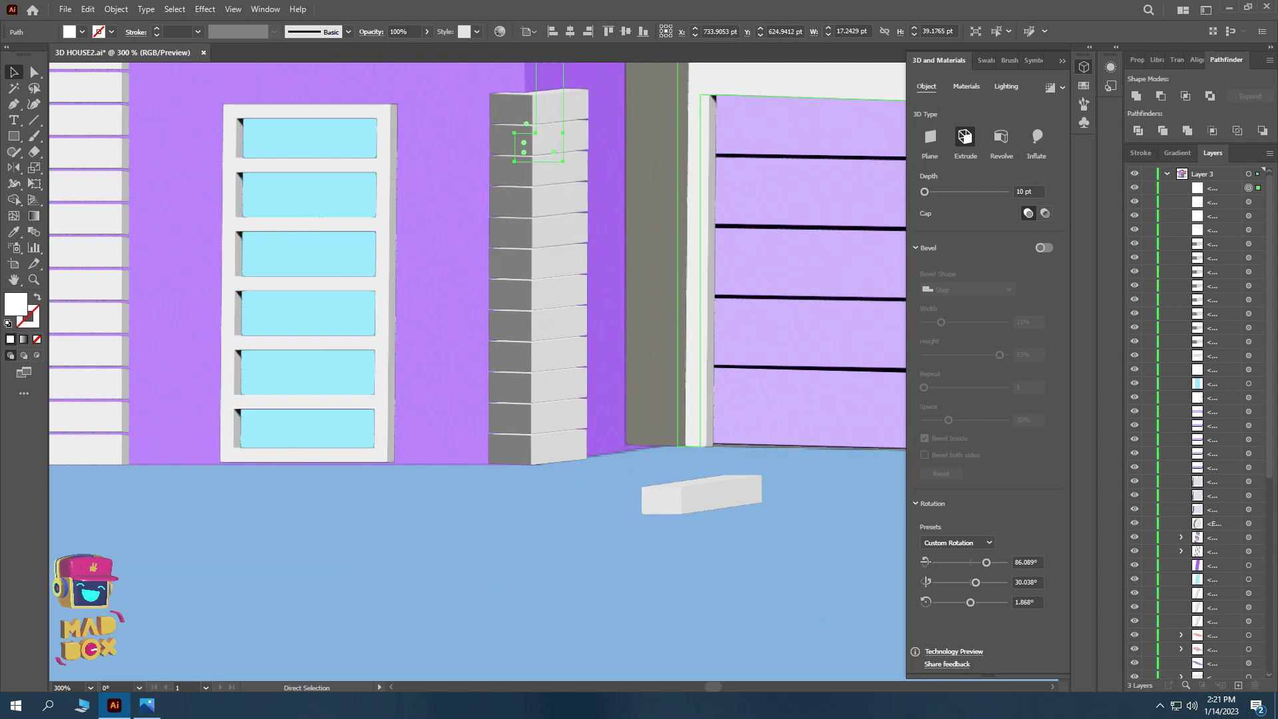
scroll(477, 373, "up", 3)
key("ctrl+d")
key("ctrl+s")
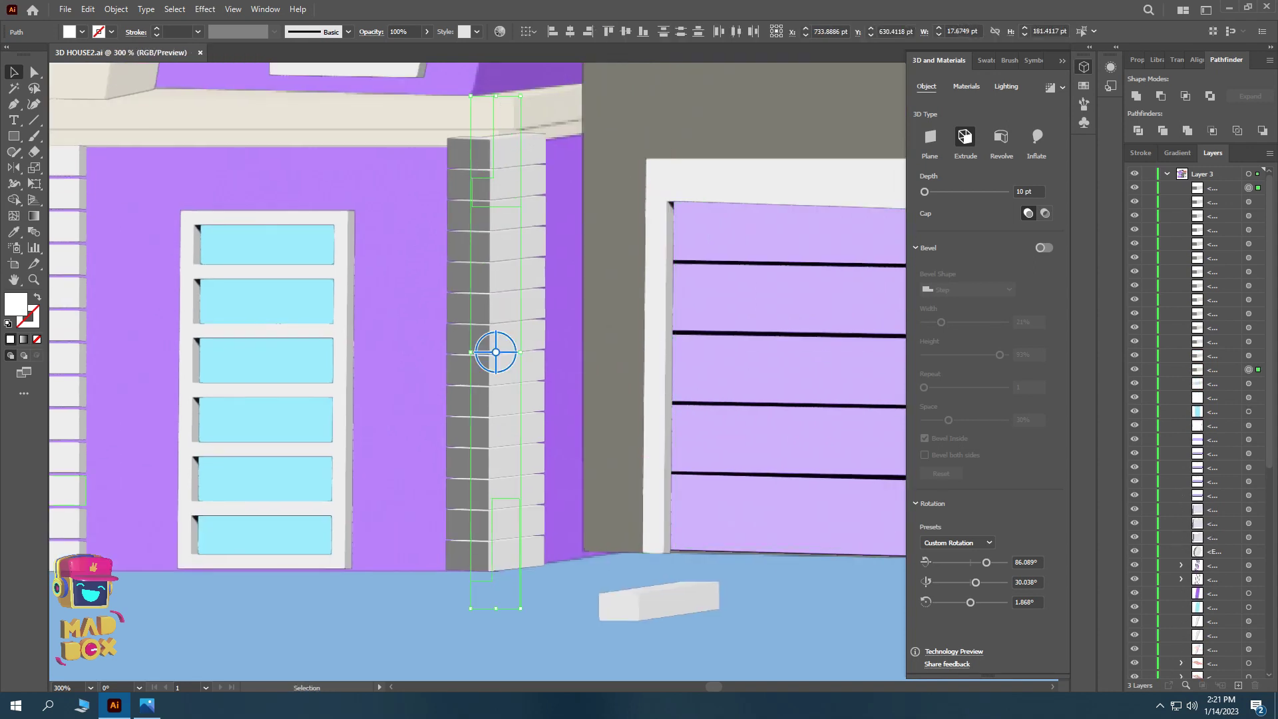
left_click_drag(1249, 188, 1249, 327)
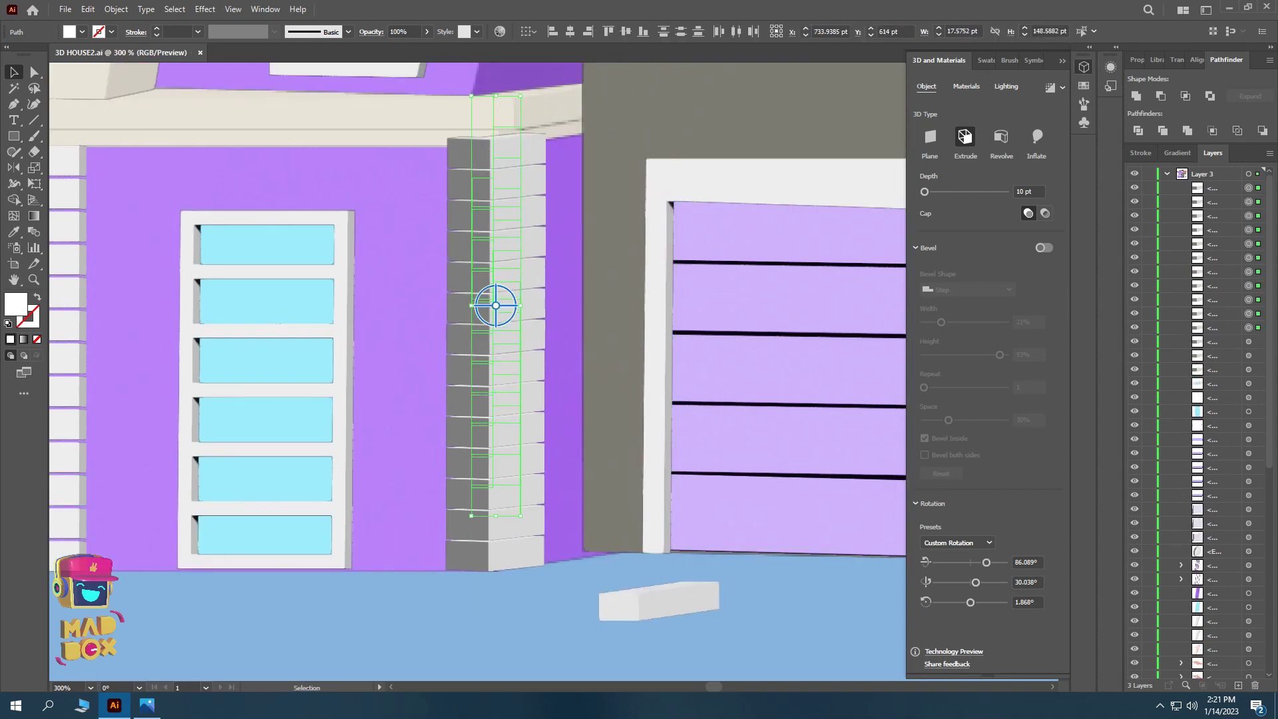
right_click(496, 352)
left_click(540, 399)
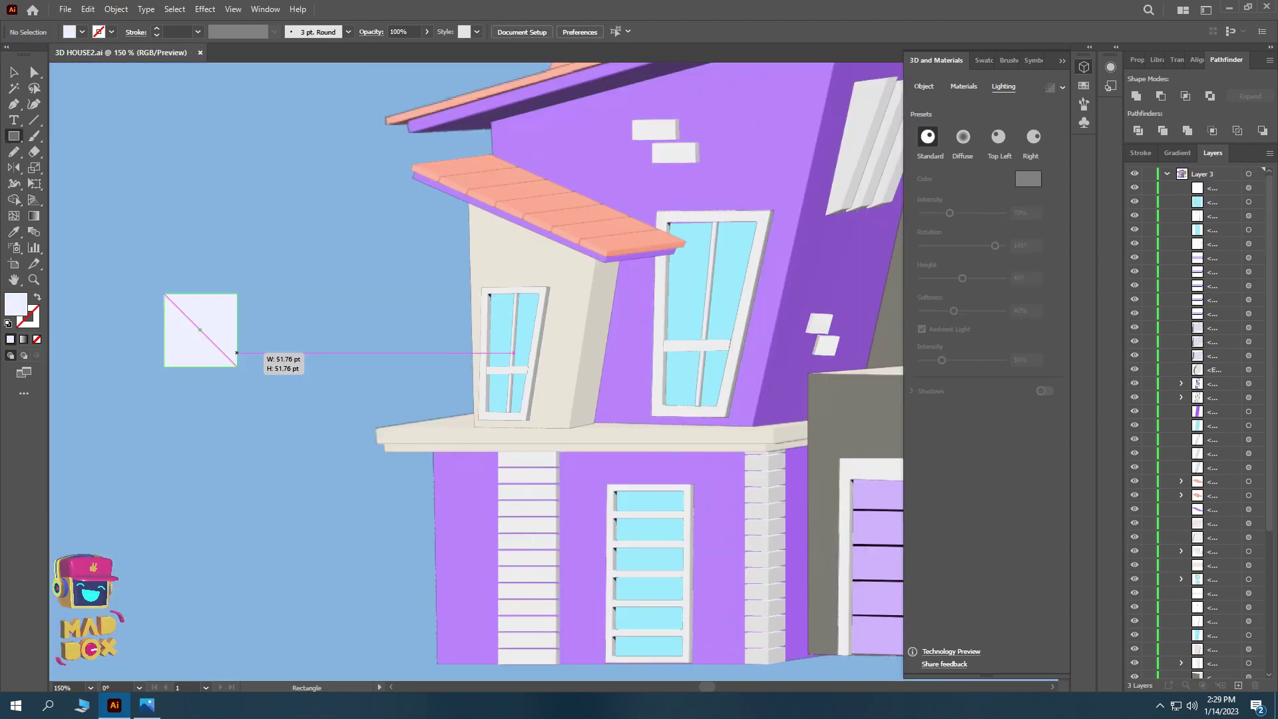
- Extrude a rectangle into a 4 pt-deep lamp slab and stack a copy above it
left_click_drag(236, 366, 237, 366)
left_click(962, 136)
key("v")
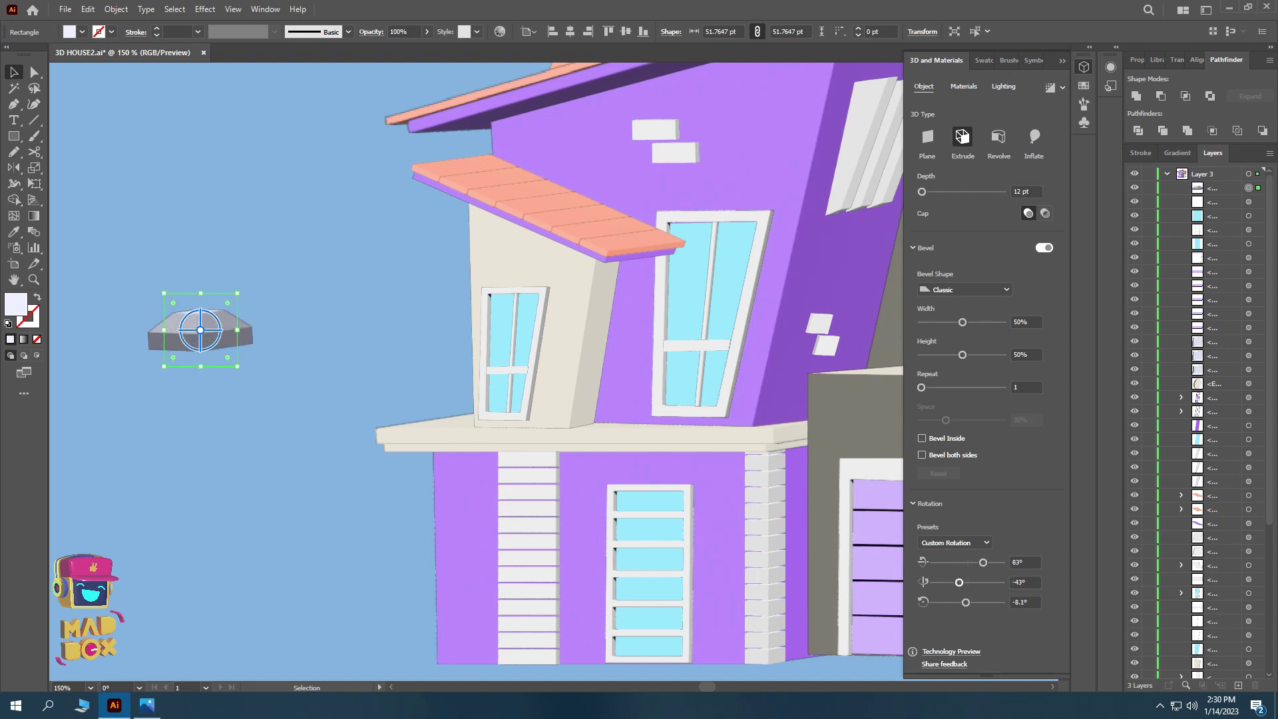
scroll(101, 345, "up", 2)
type("4")
key("Return")
left_click_drag(962, 322, 939, 323)
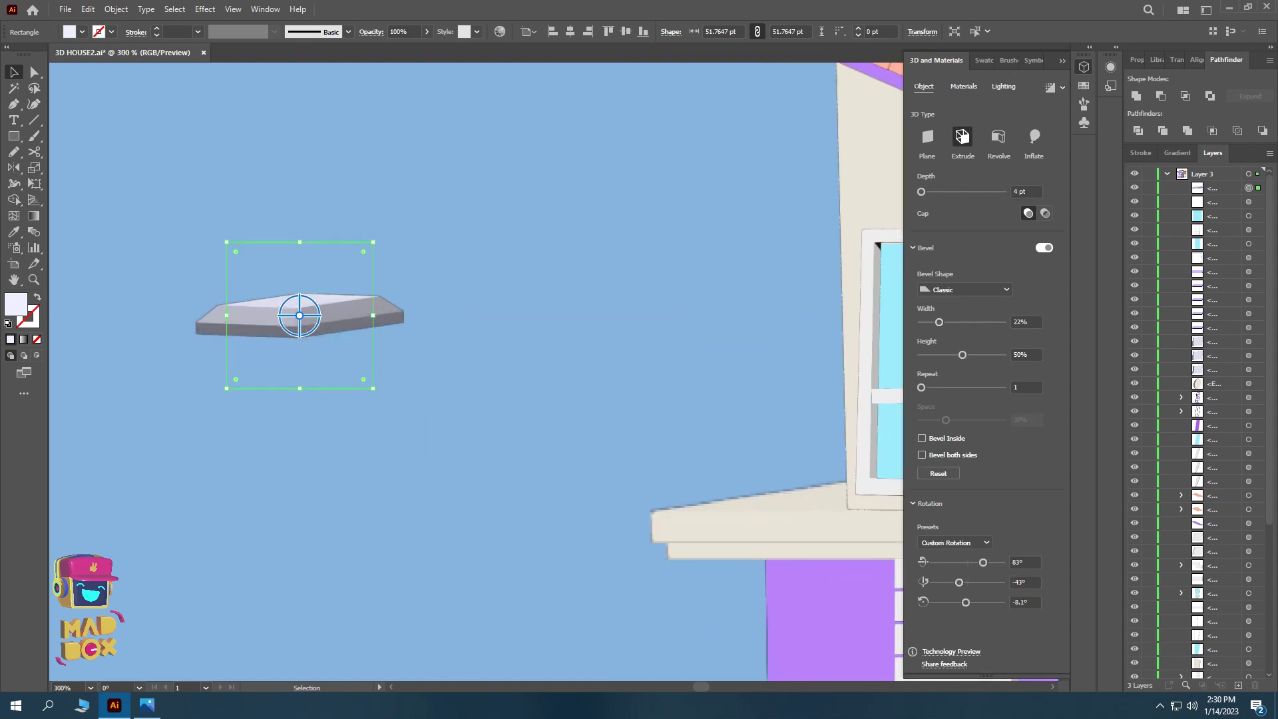
scroll(400, 399, "up", 3)
left_click_drag(401, 478, 394, 305)
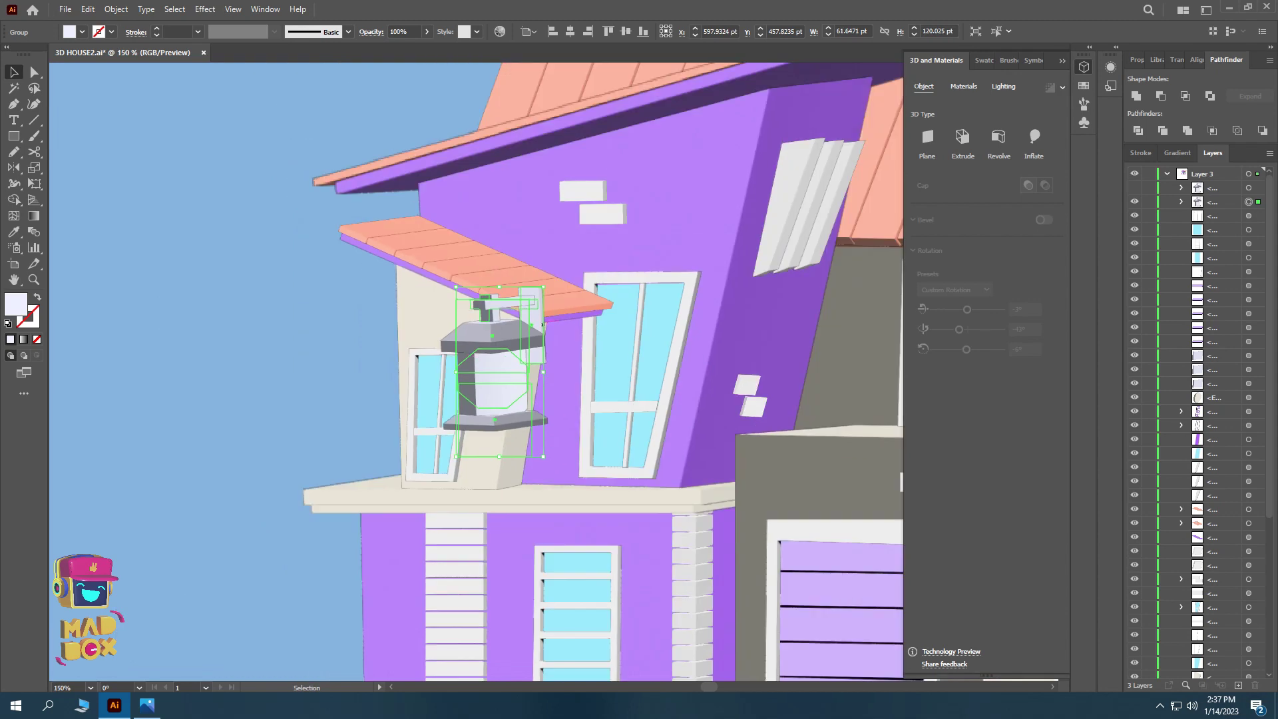
- Save the document, group the lamp parts into one lamp, and expand its 3D appearance
key("ctrl+s")
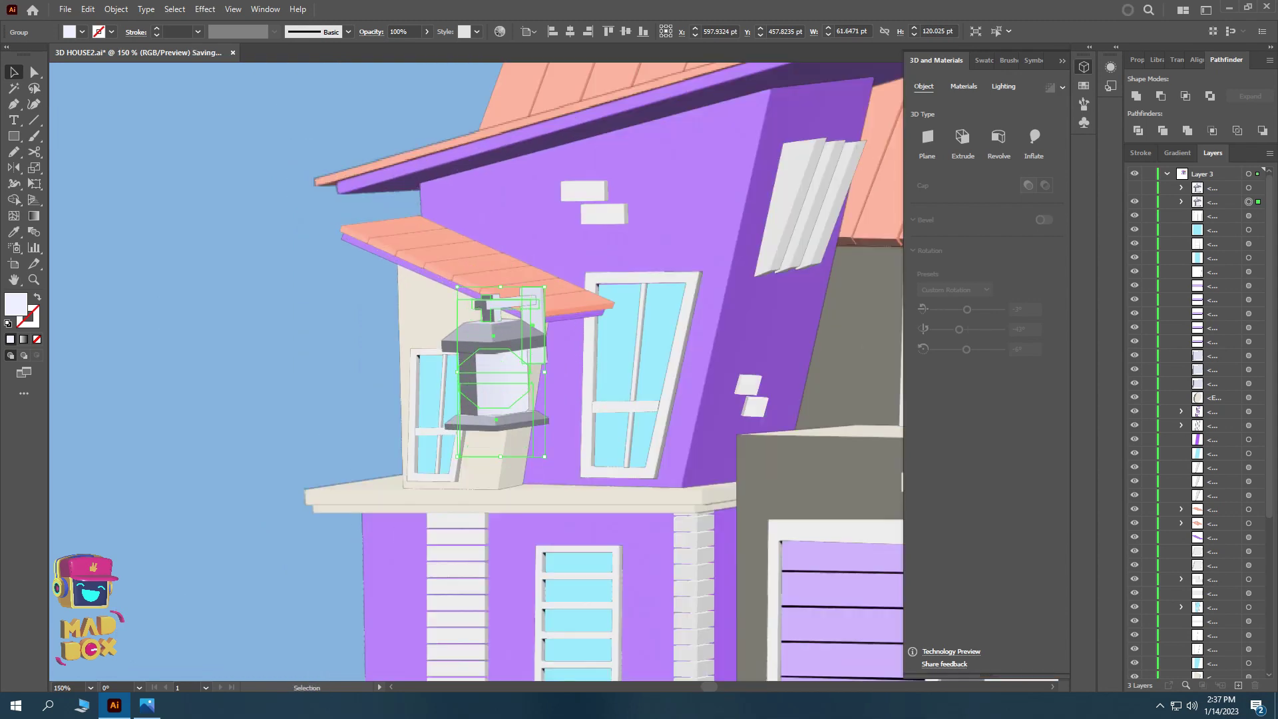
right_click(503, 371)
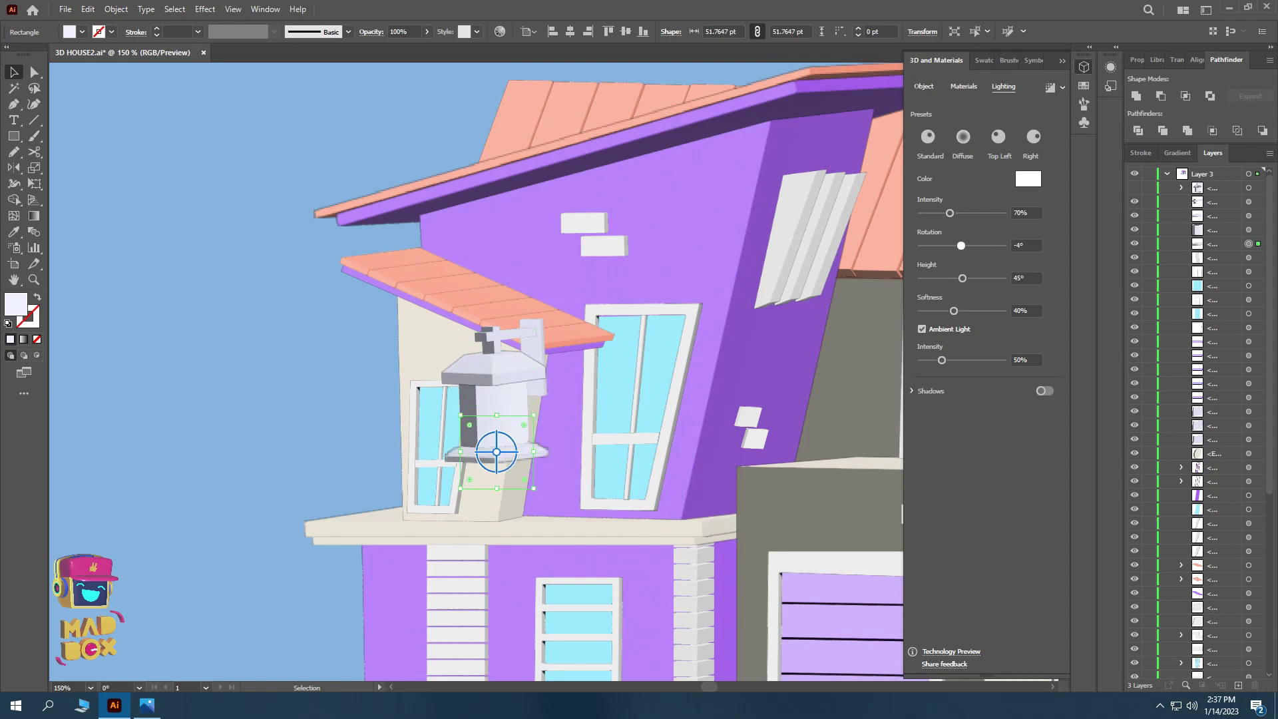
left_click(506, 340, "shift")
key("ctrl+plus")
key("ctrl+plus")
key("ctrl+plus")
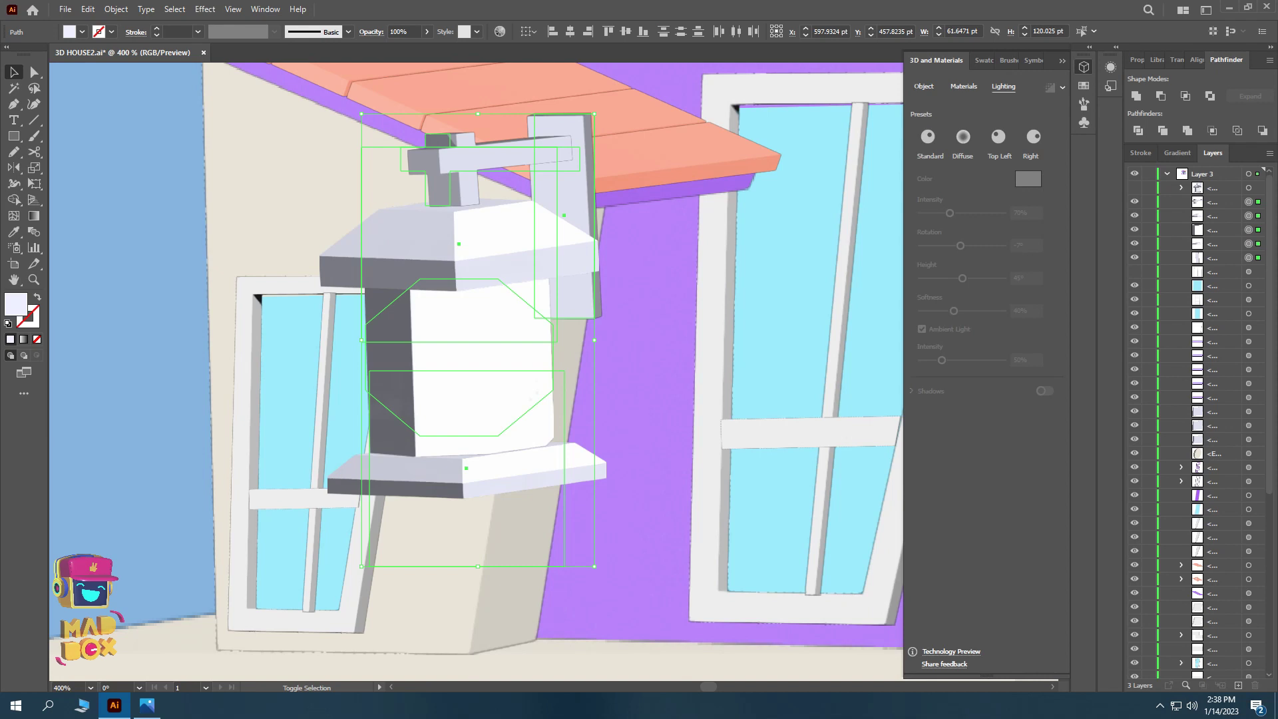
right_click(474, 277)
left_click(533, 380)
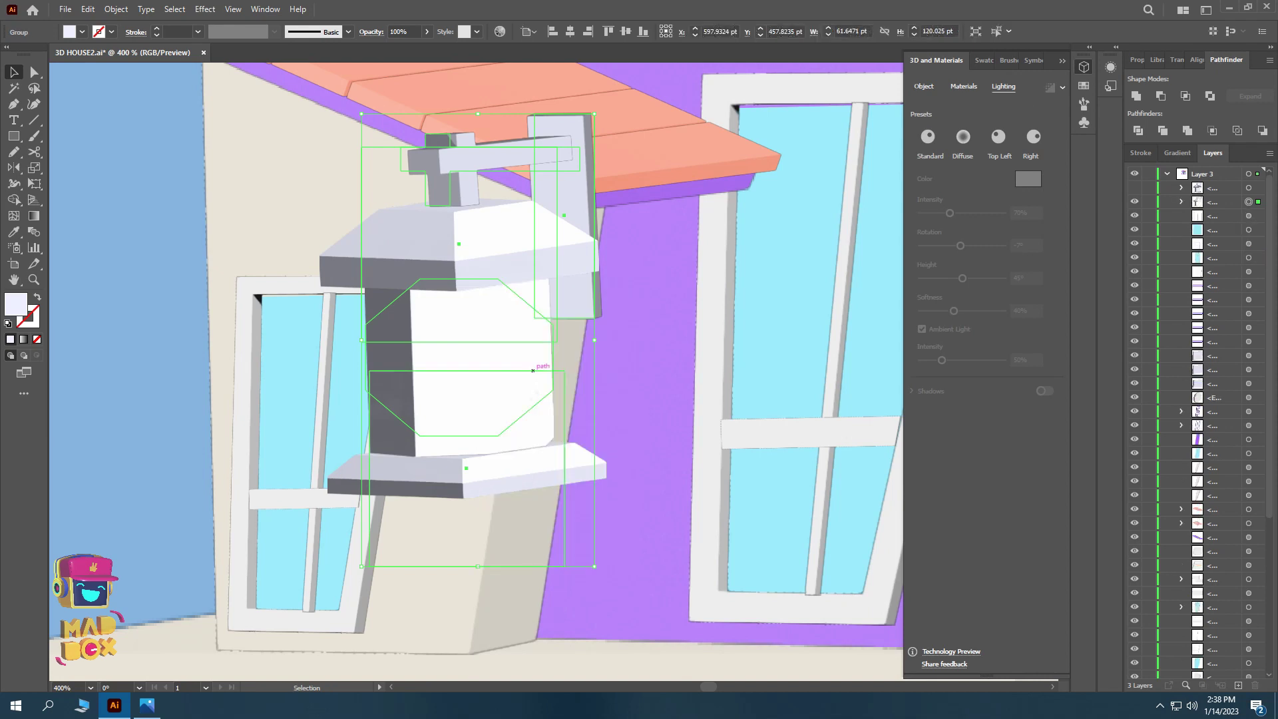
left_click(116, 9)
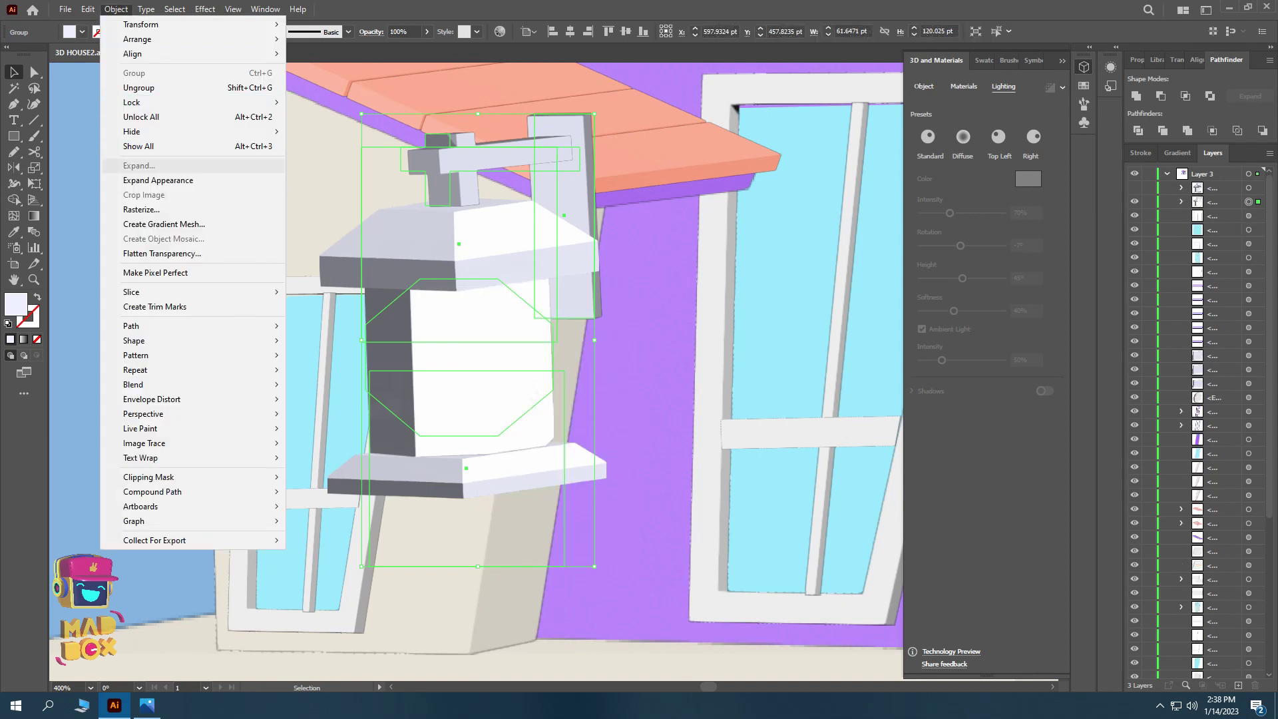
left_click(158, 181)
- Shrink the lamp beside the small window and shift that window to the left
left_click_drag(604, 115, 488, 301)
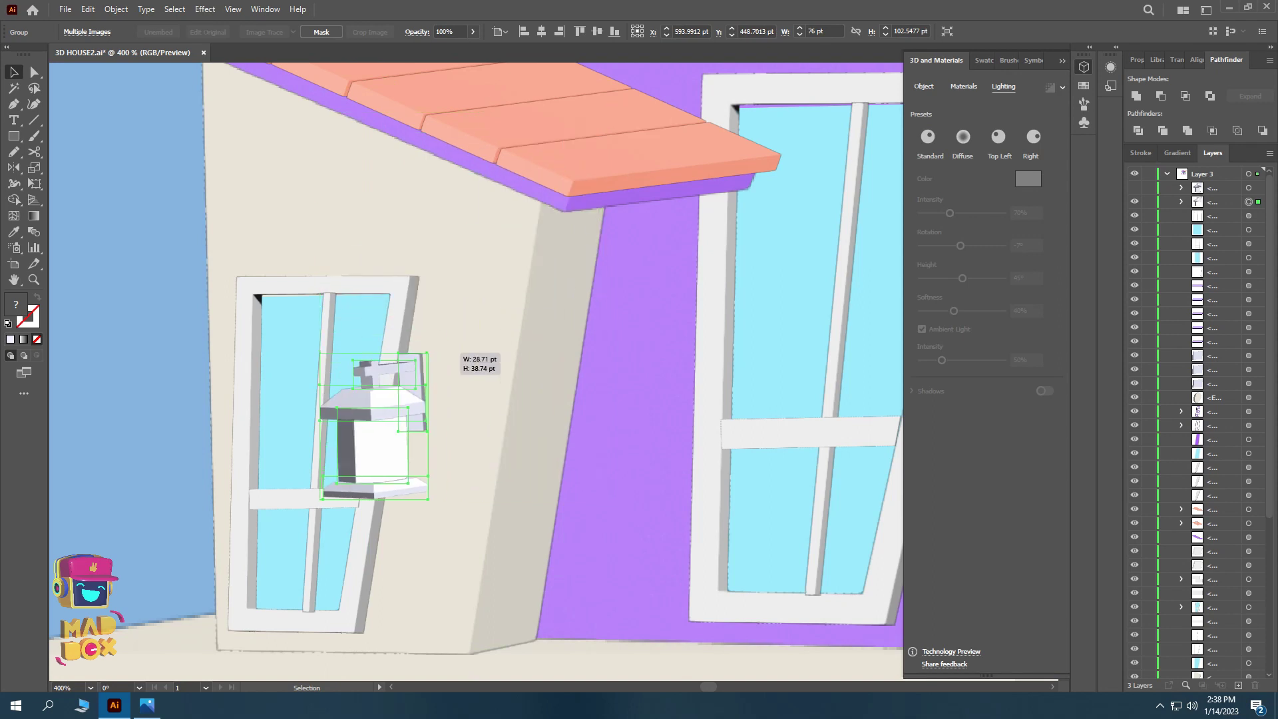
left_click_drag(448, 346, 453, 354)
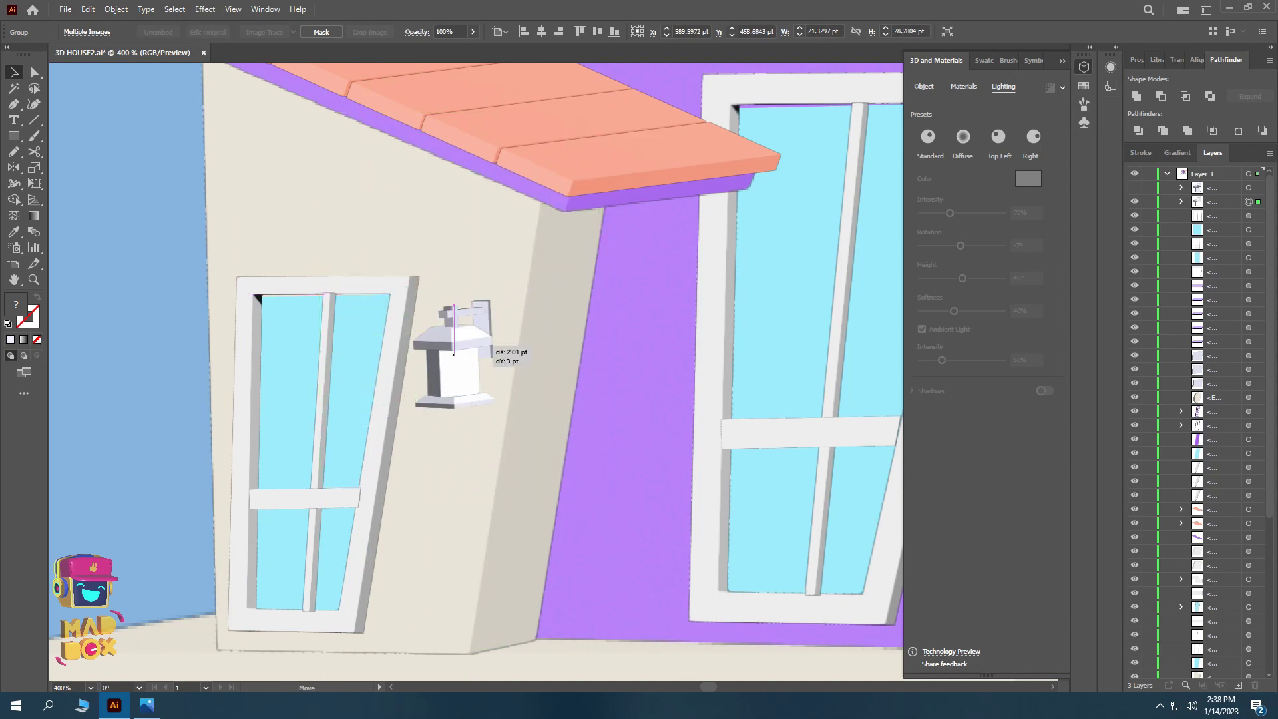
key("ctrl+minus")
left_click(272, 303)
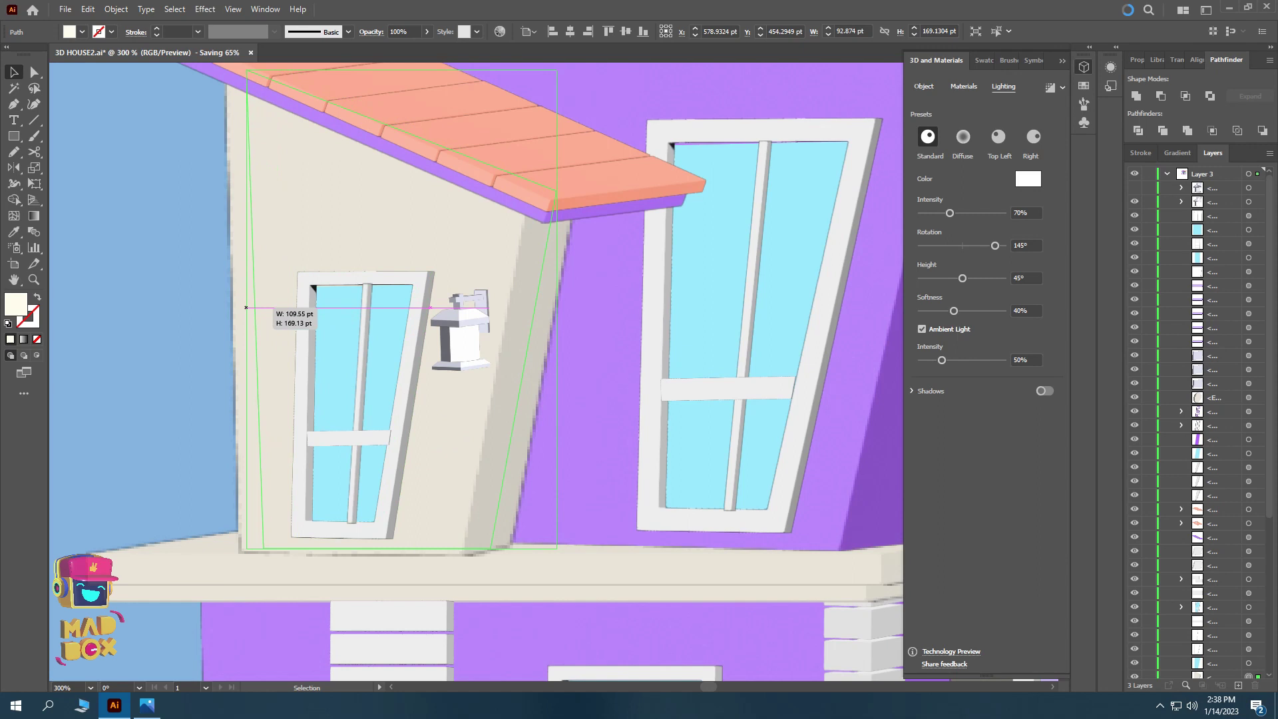
key("ctrl+s")
left_click_drag(389, 309, 338, 310)
- Enlarge the lamp group and move it onto the lower siding
left_click(414, 360)
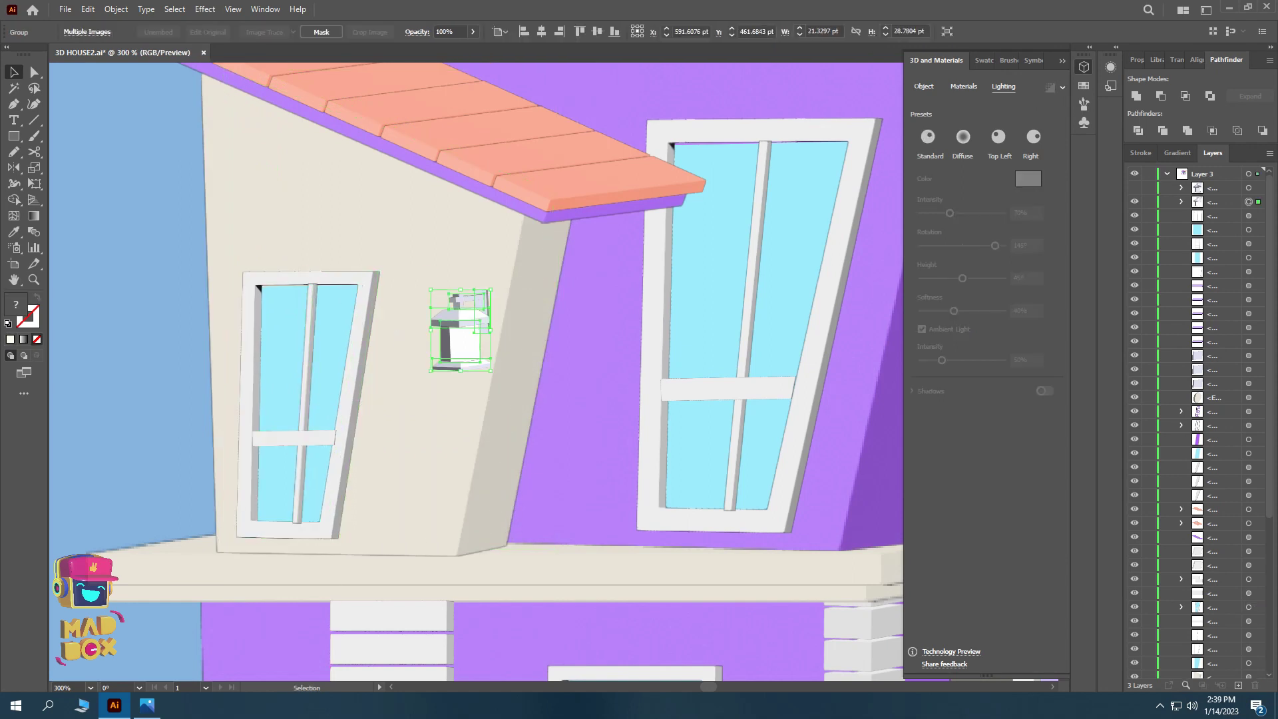
left_click_drag(444, 318, 479, 296)
key("ctrl+minus")
key("ctrl+minus")
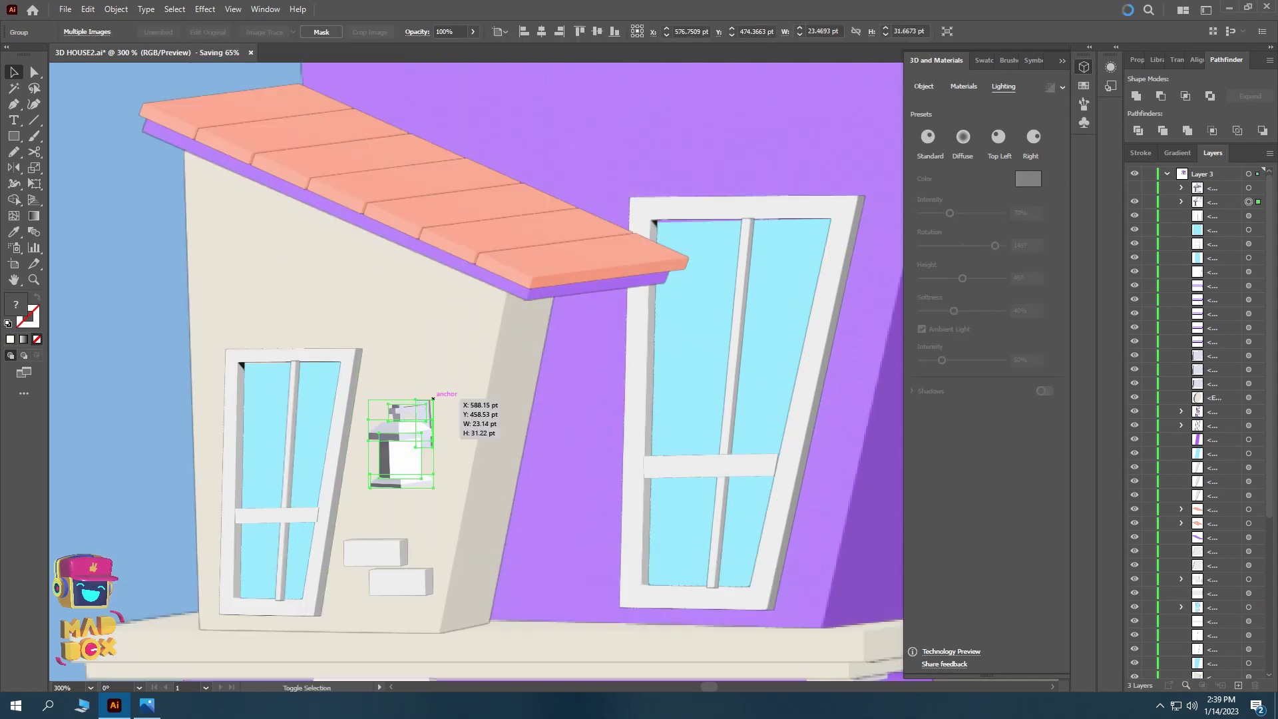
left_click_drag(426, 439, 455, 367)
scroll(433, 396, "down", 5)
left_click_drag(337, 199, 313, 385)
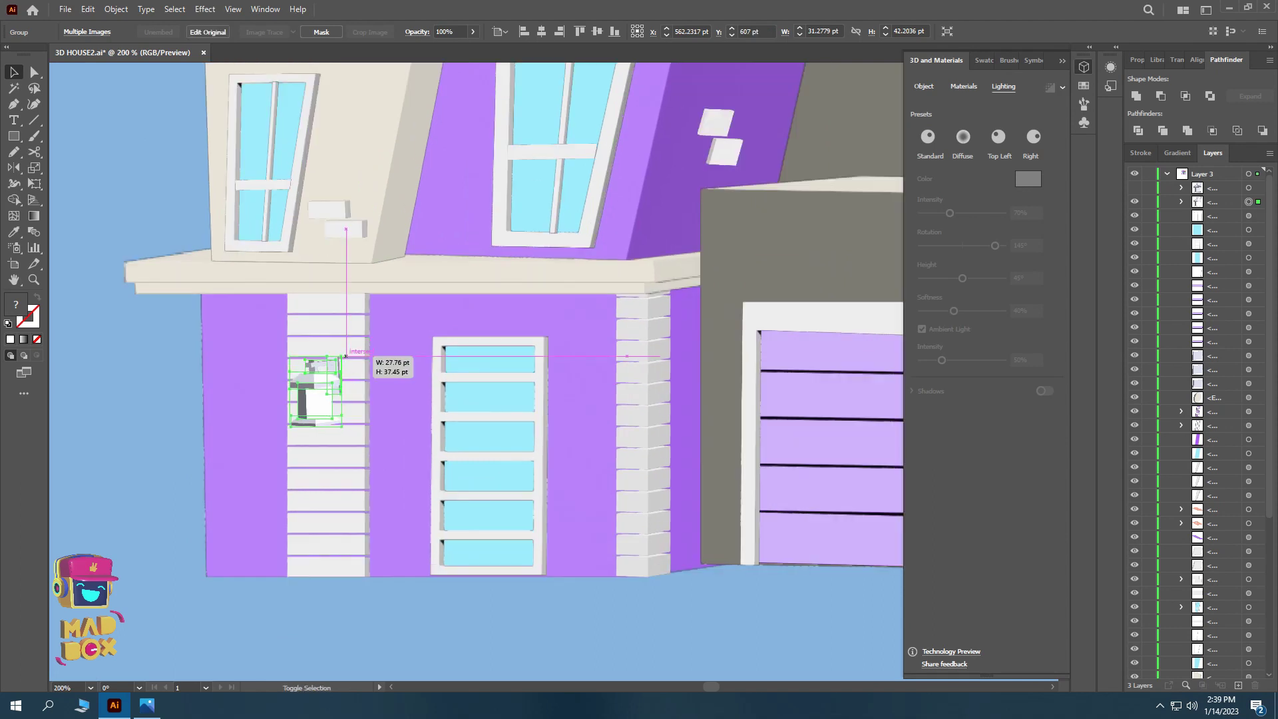
key("ctrl+minus")
- Place lamp copies above the garage and beside the upper-left window, then copy a white bar rightward
left_click_drag(190, 383, 472, 350)
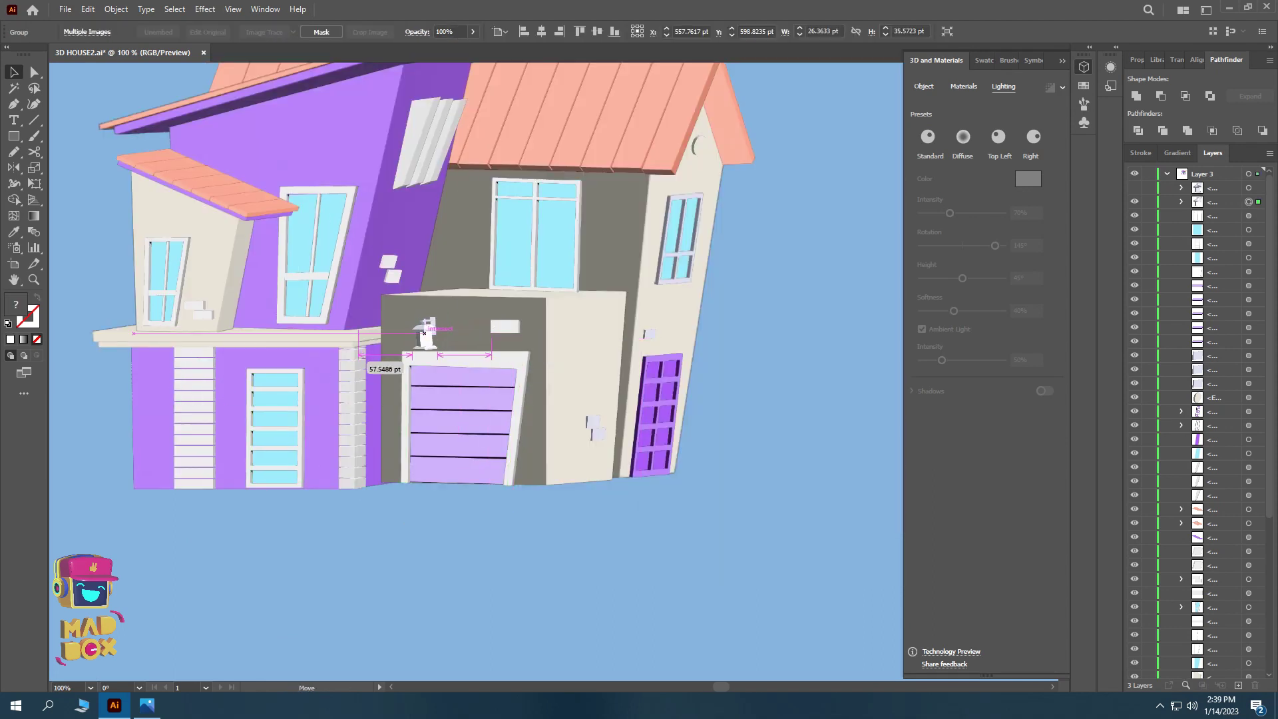
key("ctrl+s")
key("ctrl+z")
left_click_drag(188, 385, 227, 385)
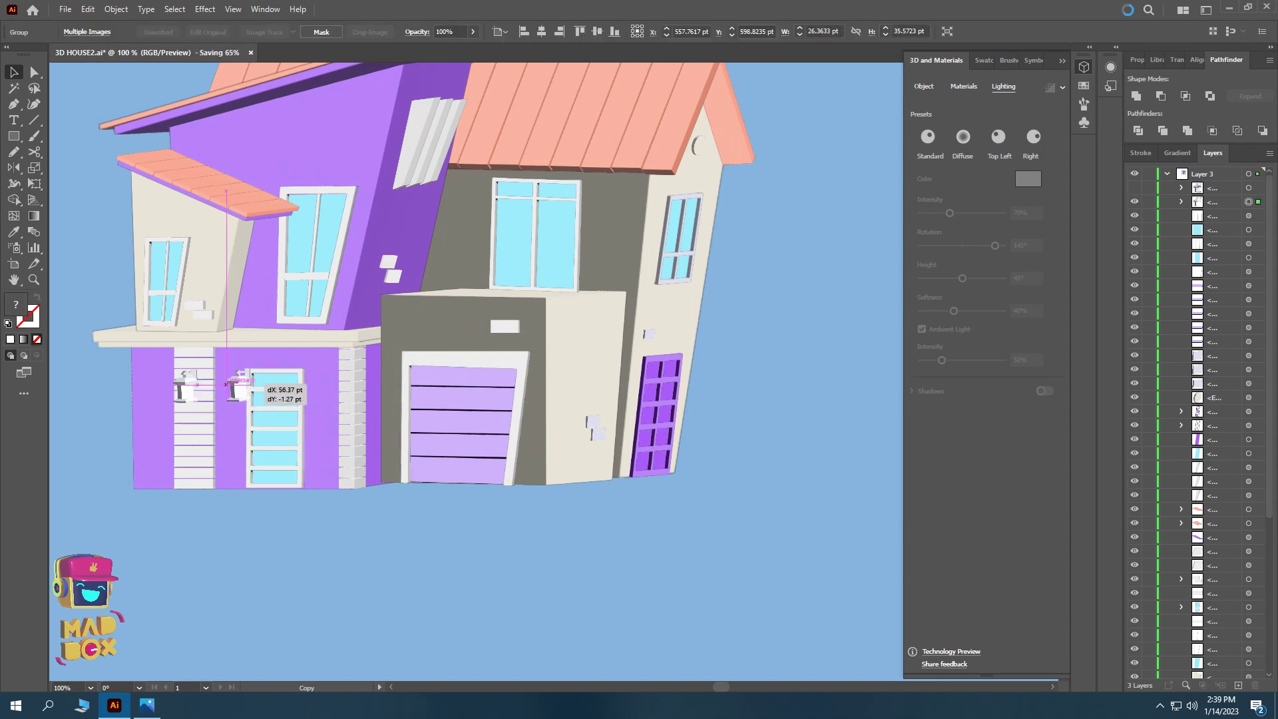
key("ctrl+shift+a")
left_click_drag(424, 329, 482, 326)
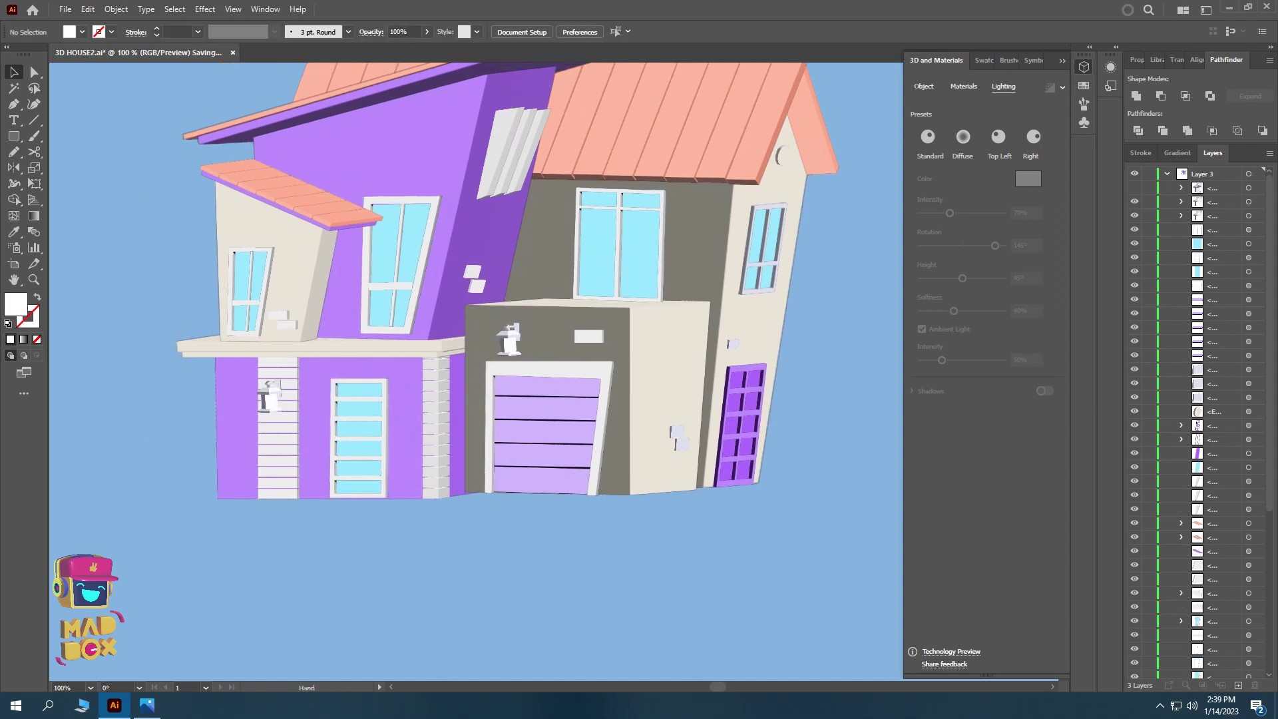
left_click_drag(291, 276, 288, 286)
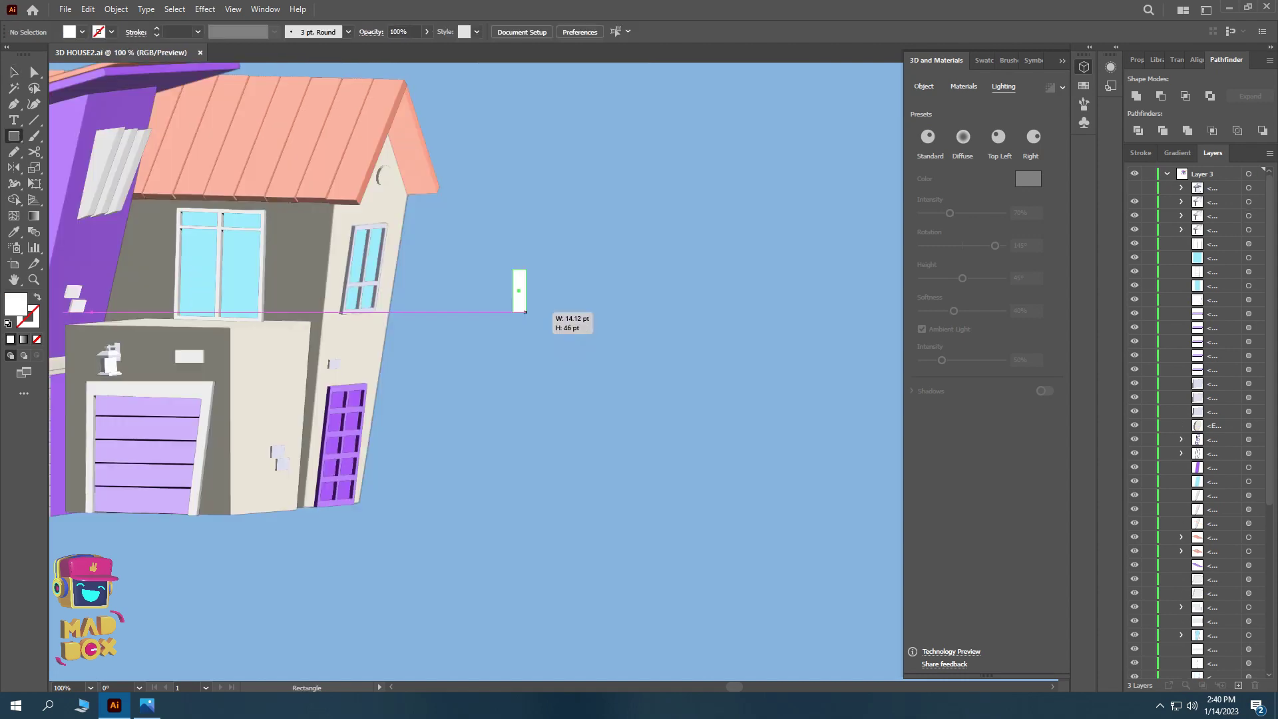
left_click_drag(524, 307, 556, 307)
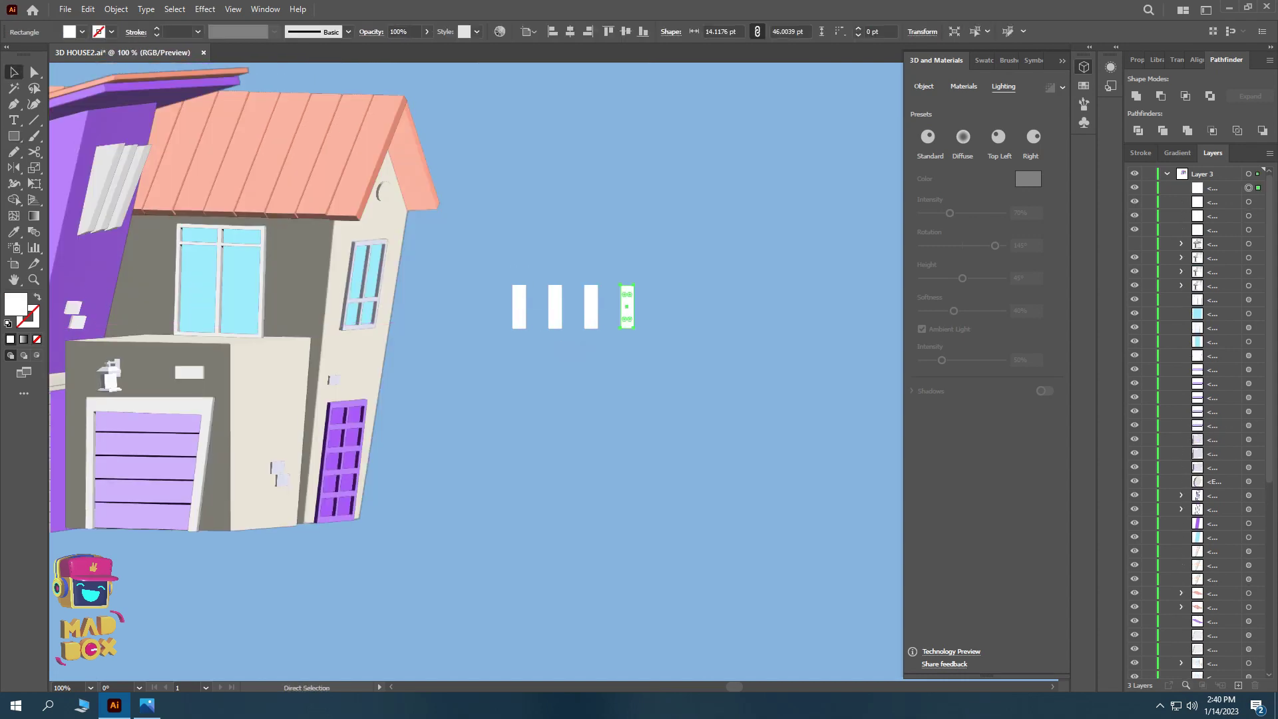
- Group the six white bars, extrude them 11 pt deep, and move the railing onto the balcony
right_click(549, 306)
left_click(572, 408)
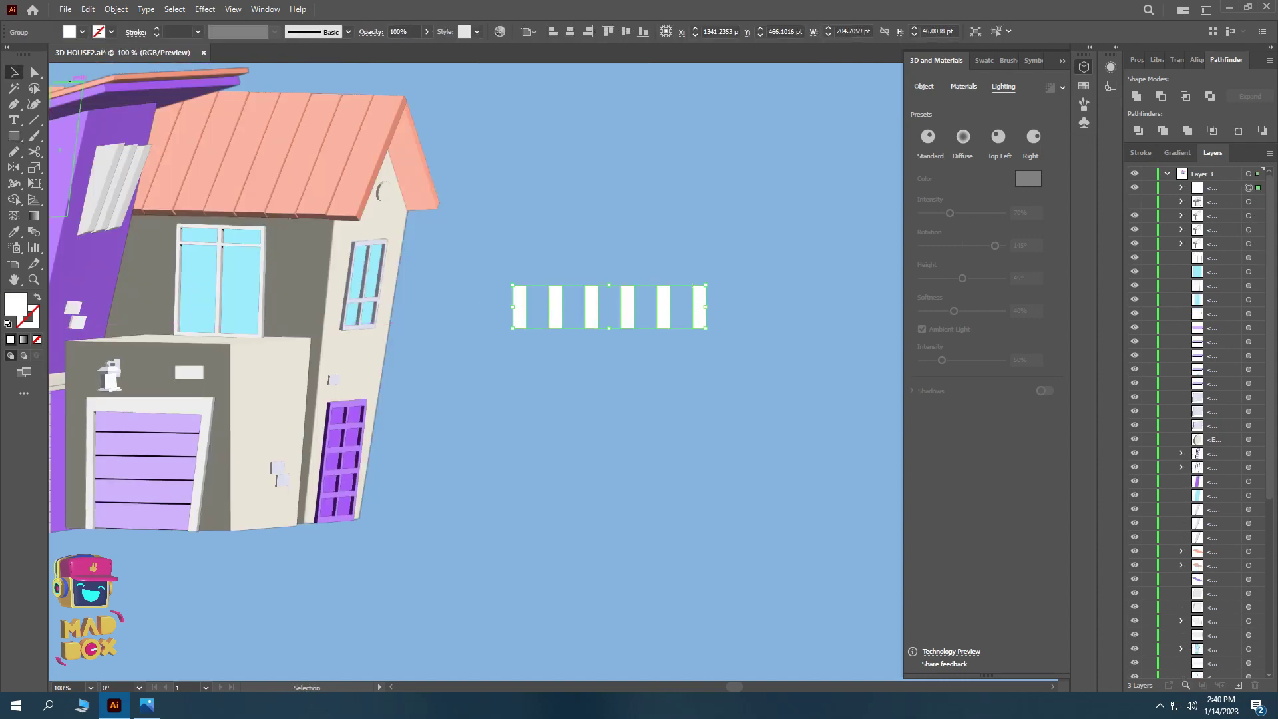
left_click(962, 136)
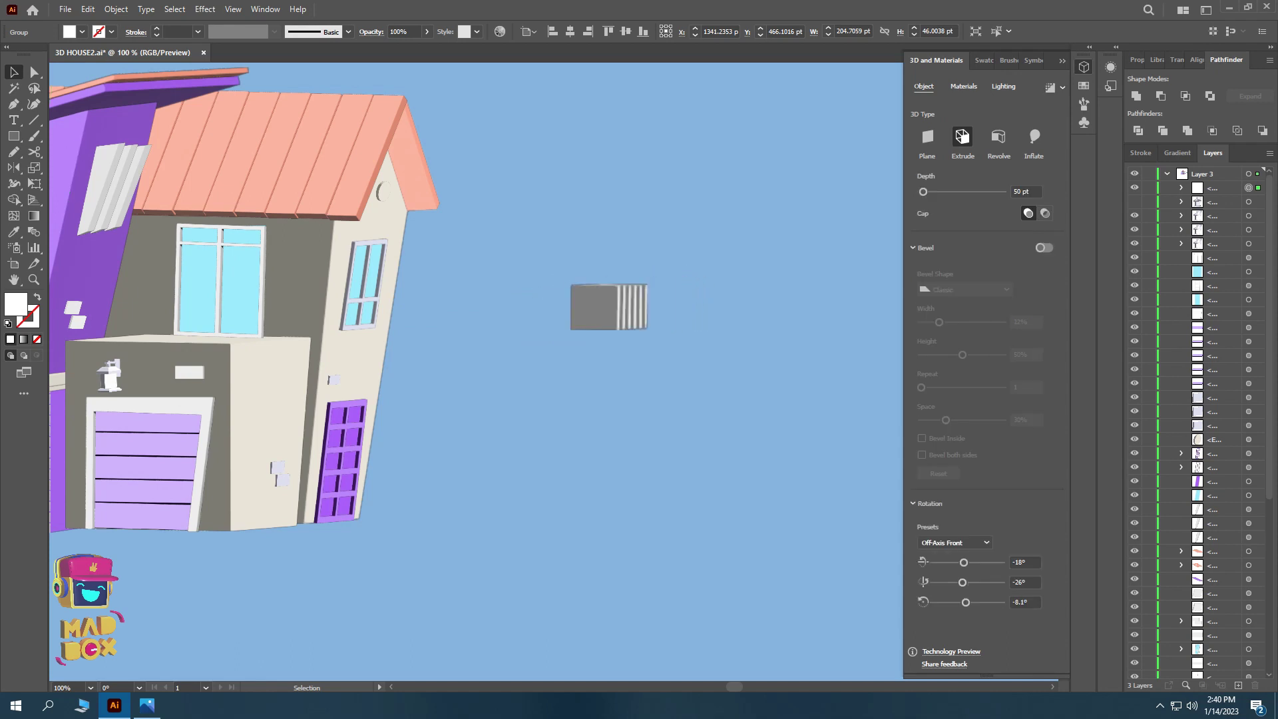
left_click_drag(266, 306, 666, 310)
key("ctrl+equal")
key("ctrl+equal")
key("ctrl+equal")
type("v11")
key("Return")
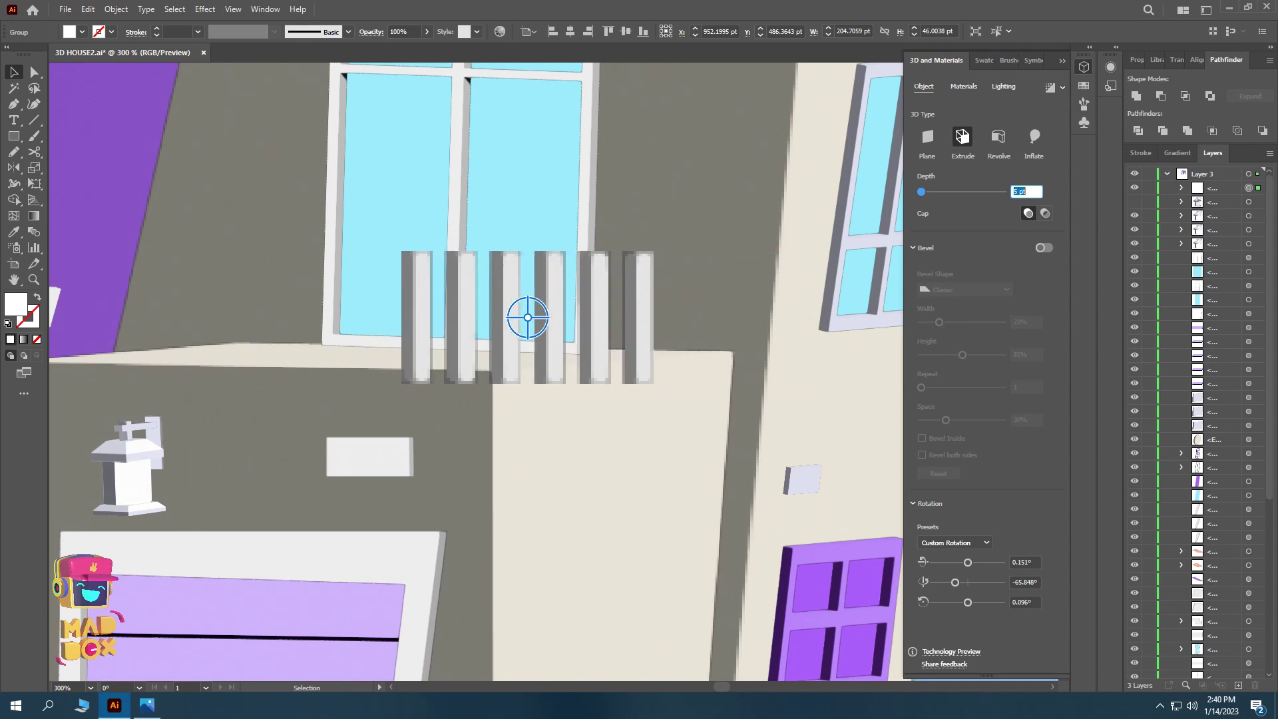
left_click_drag(576, 317, 575, 279)
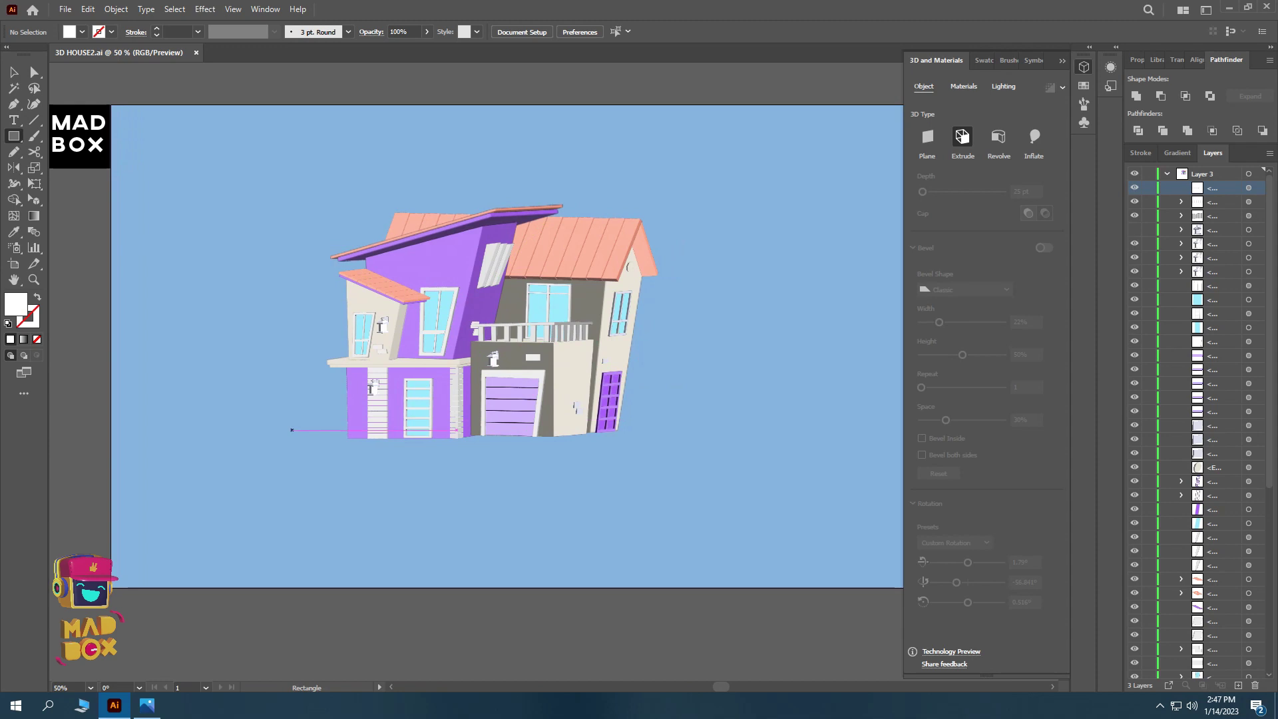
- Draw a large lime-green extruded rectangle, save, and lay it flat beneath the house
left_click_drag(547, 213, 828, 532)
left_click(963, 137)
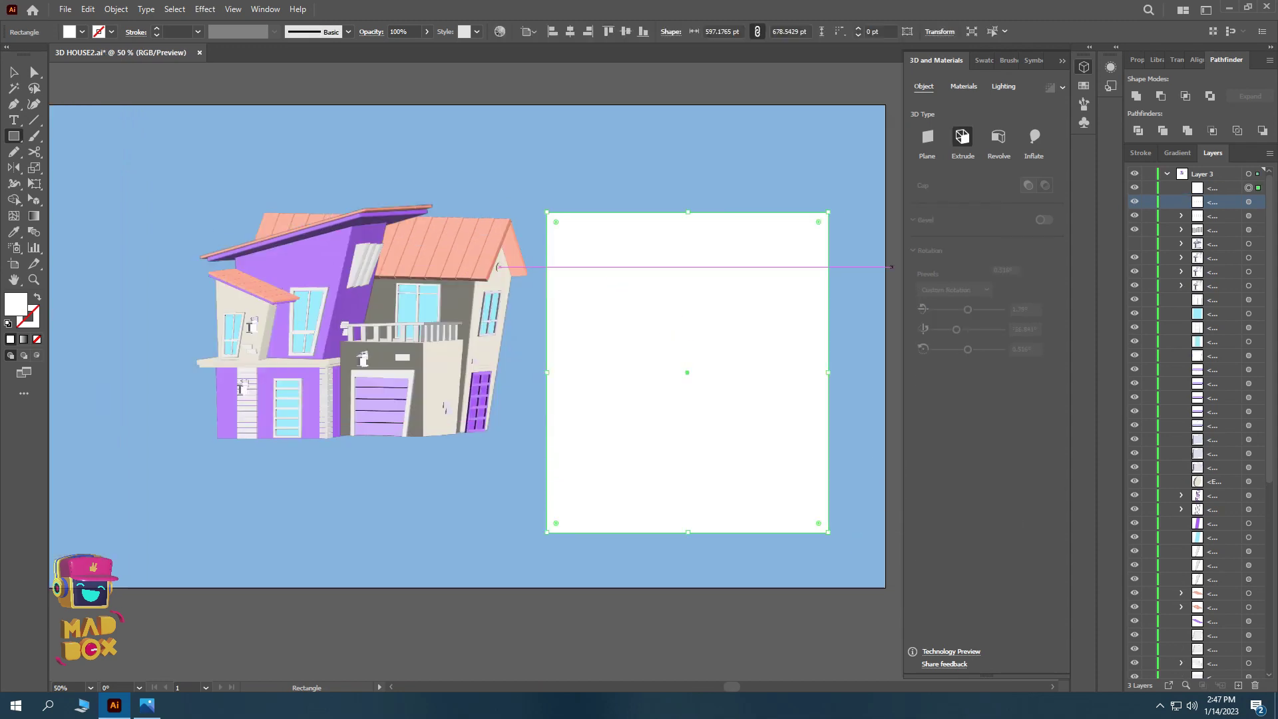
left_click(82, 32)
left_click(37, 63)
key("v")
left_click_drag(687, 372, 651, 337)
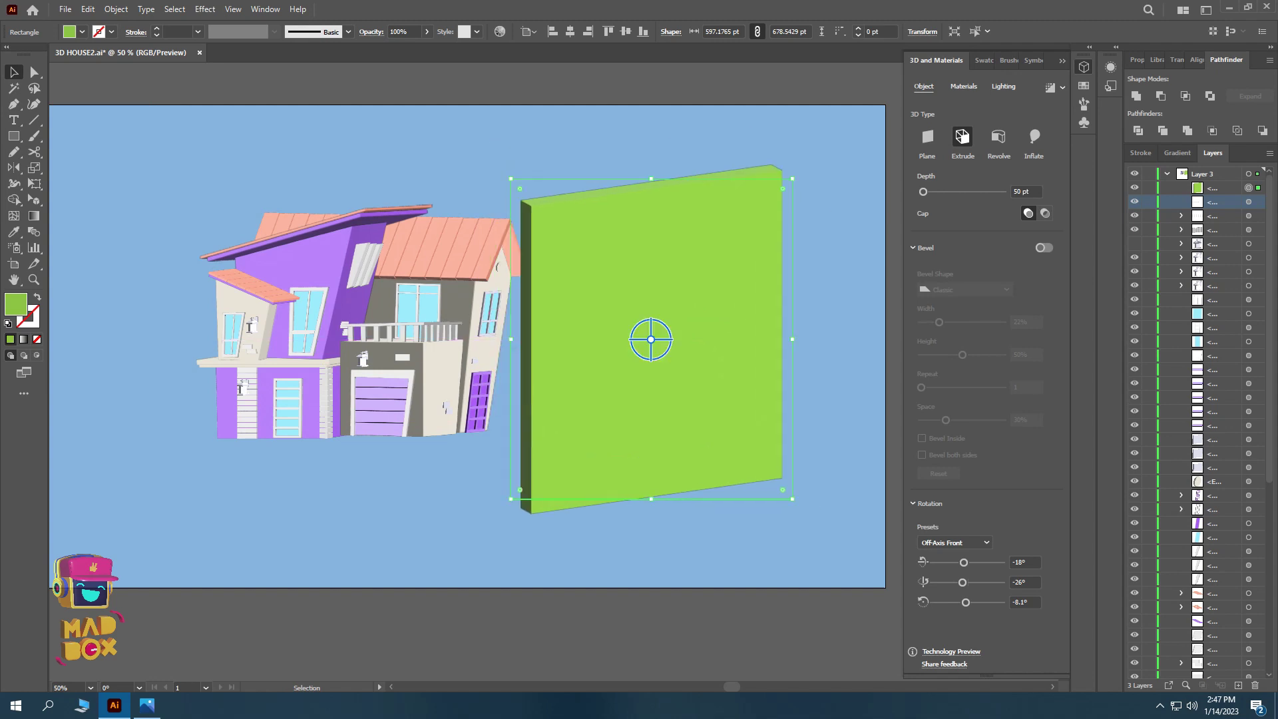
key("ctrl+s")
left_click(955, 542)
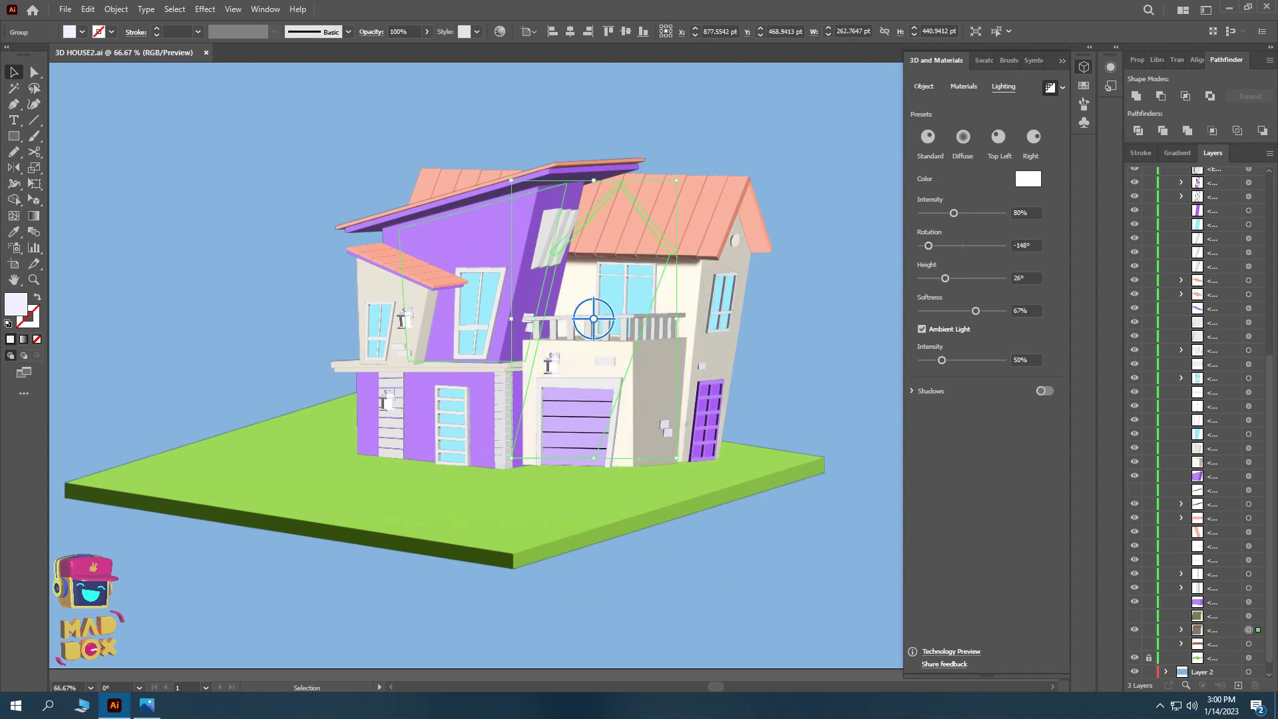
- Group the small left roof pieces and enable cast shadows on the purple strip beneath it
left_click(493, 220)
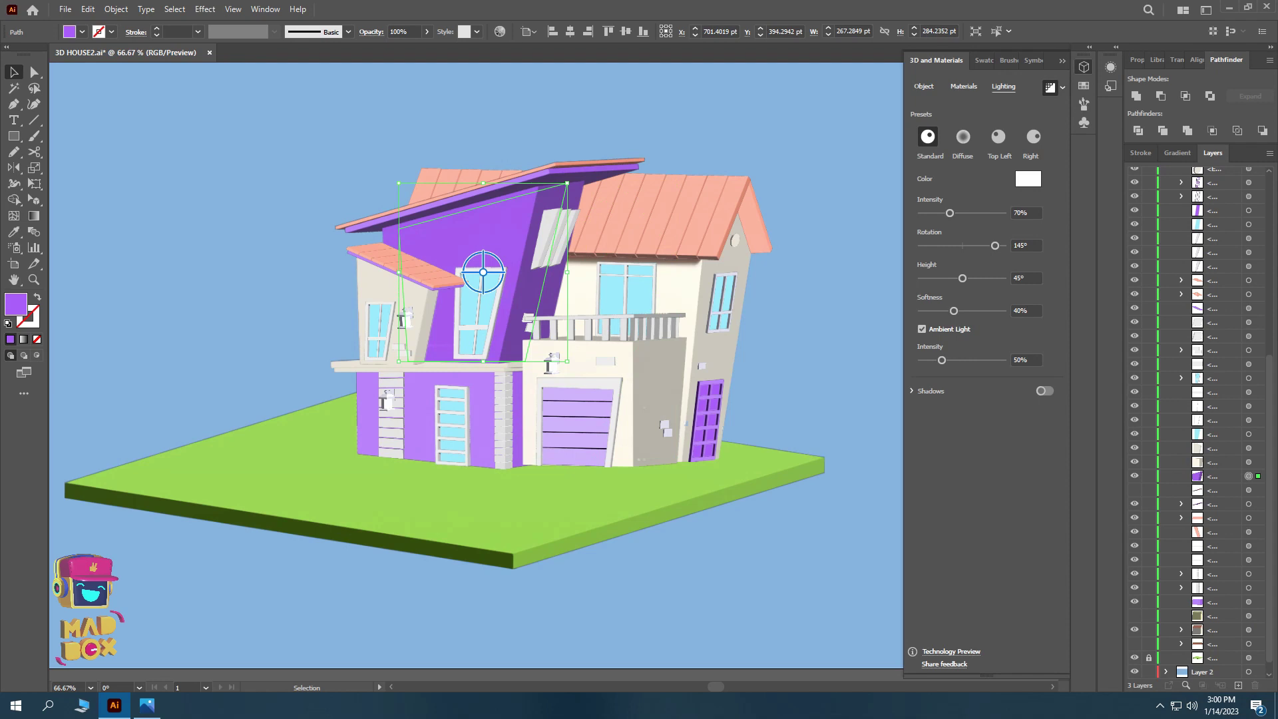
left_click(398, 310)
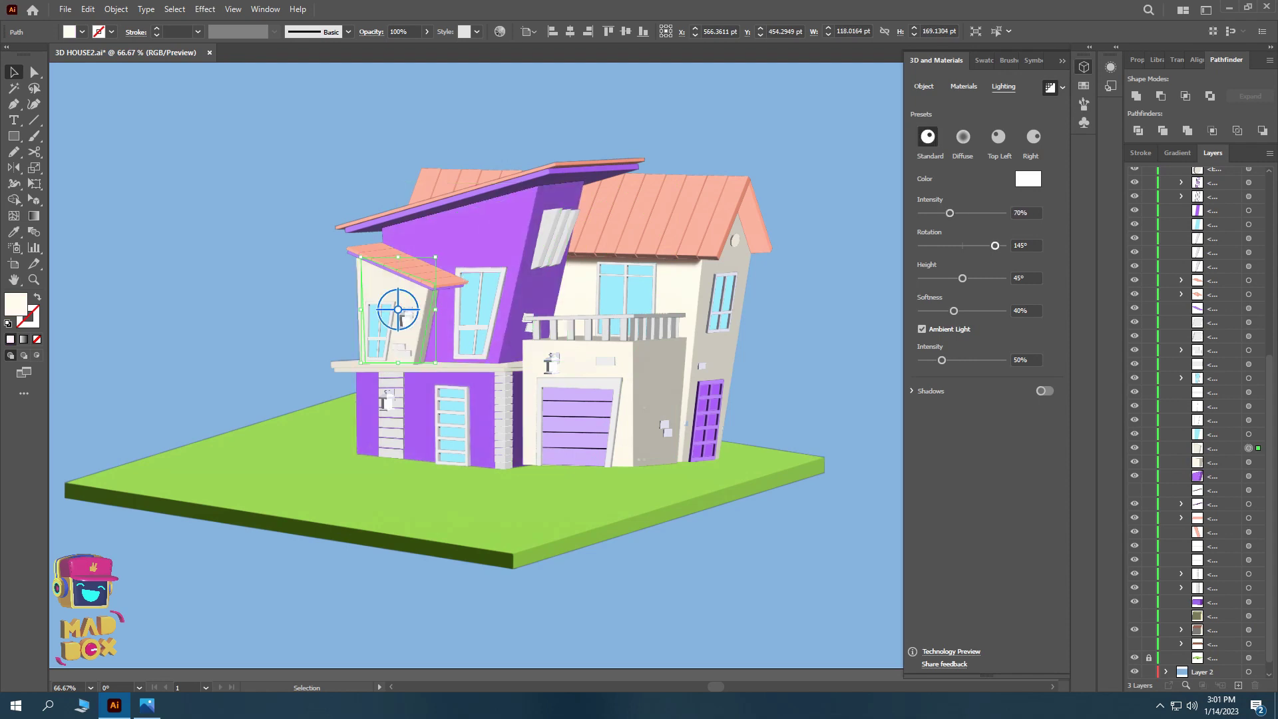
left_click(492, 198)
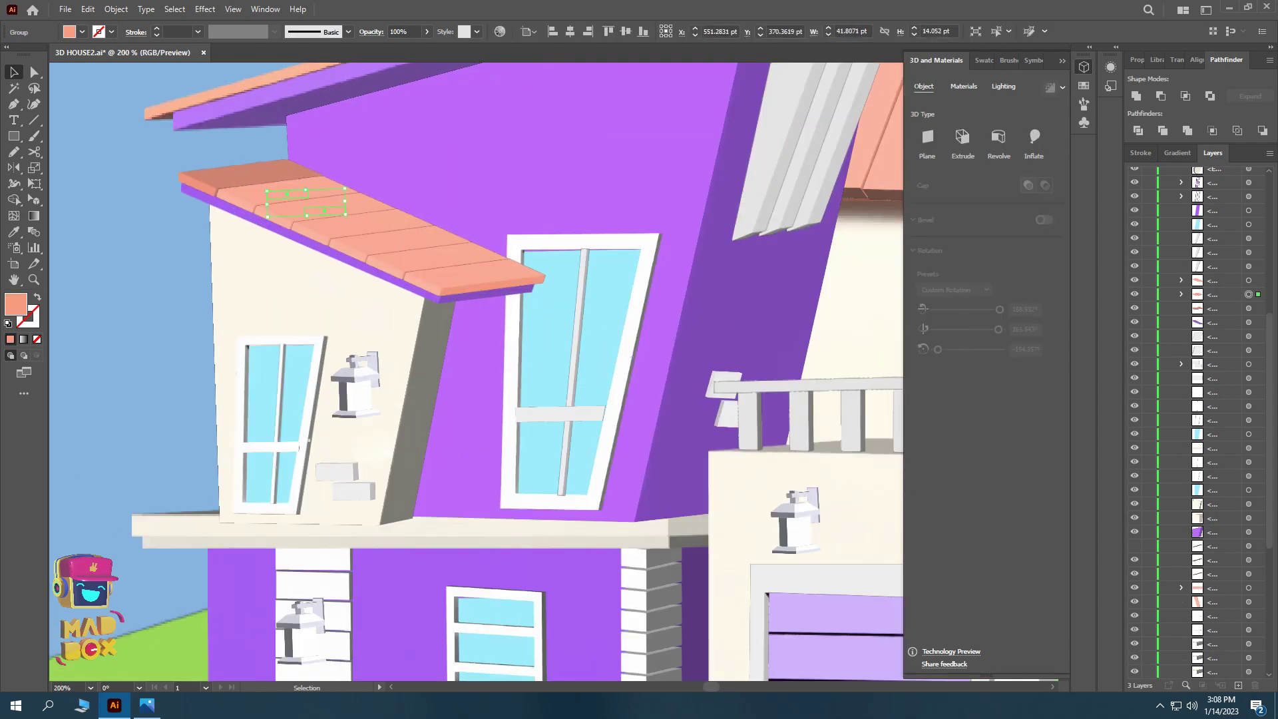
key("ctrl+plus")
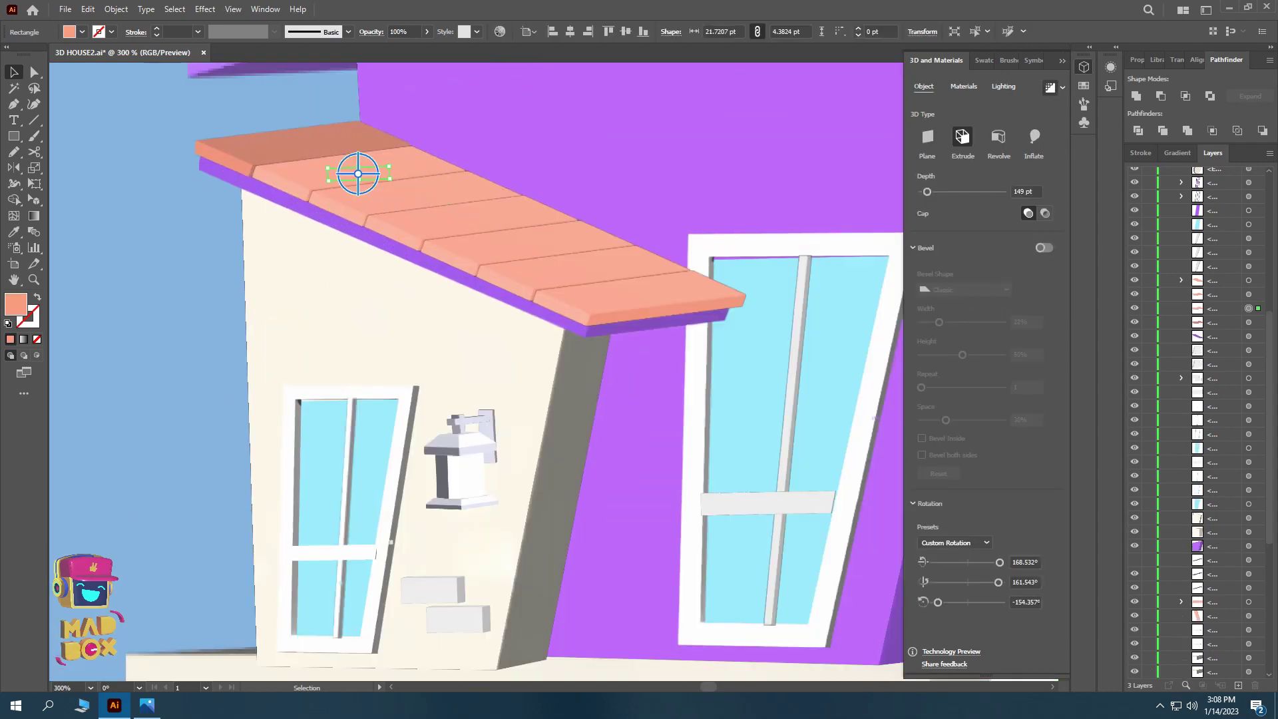
key("ctrl")
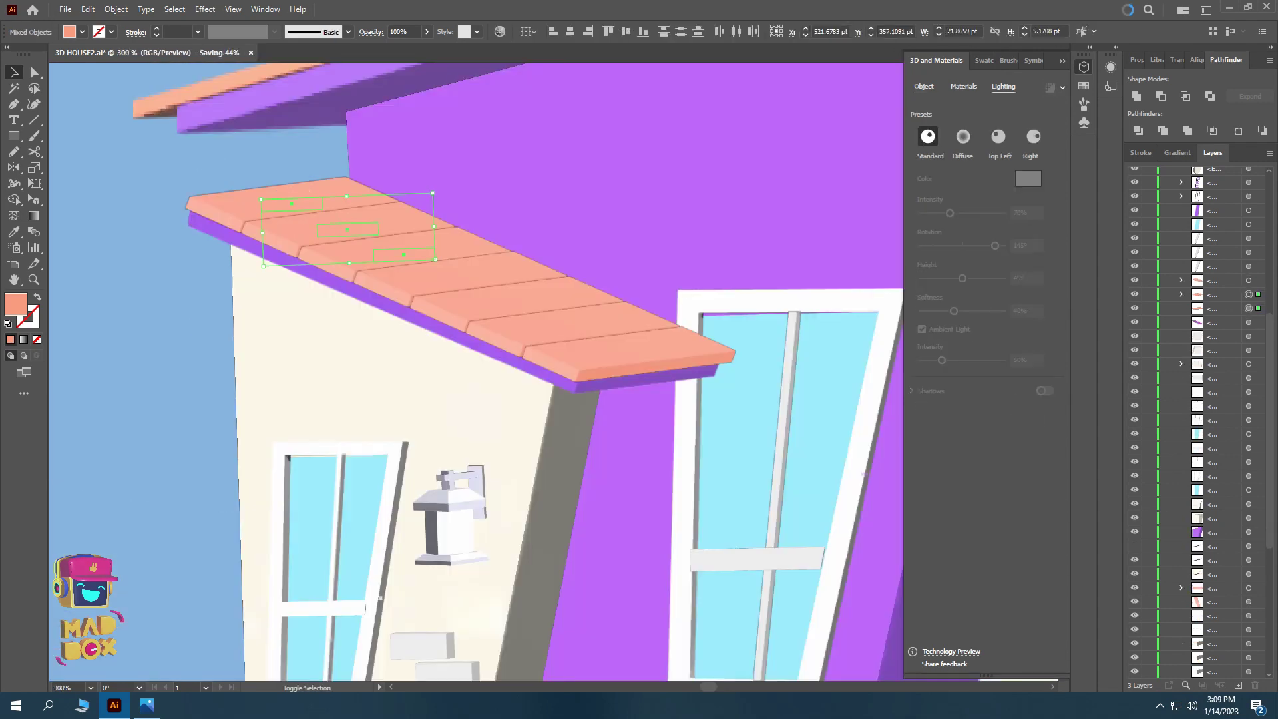
right_click(412, 175)
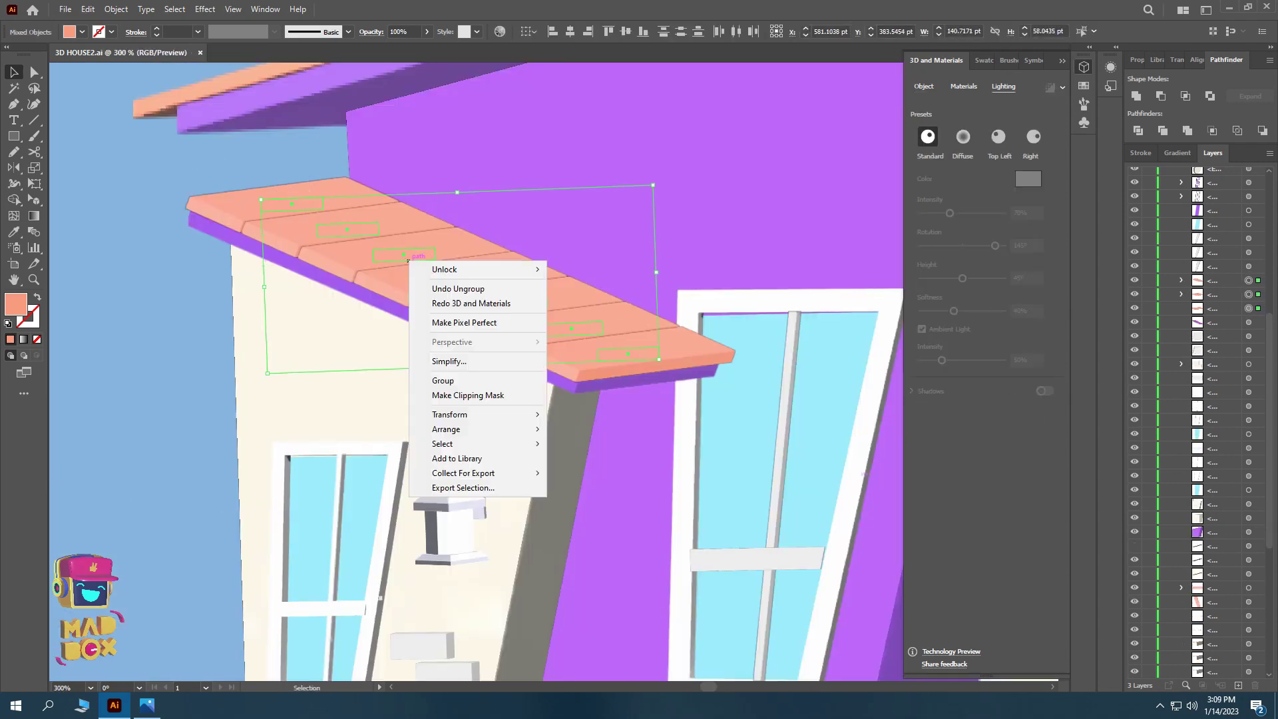
left_click(440, 181)
left_click(453, 288)
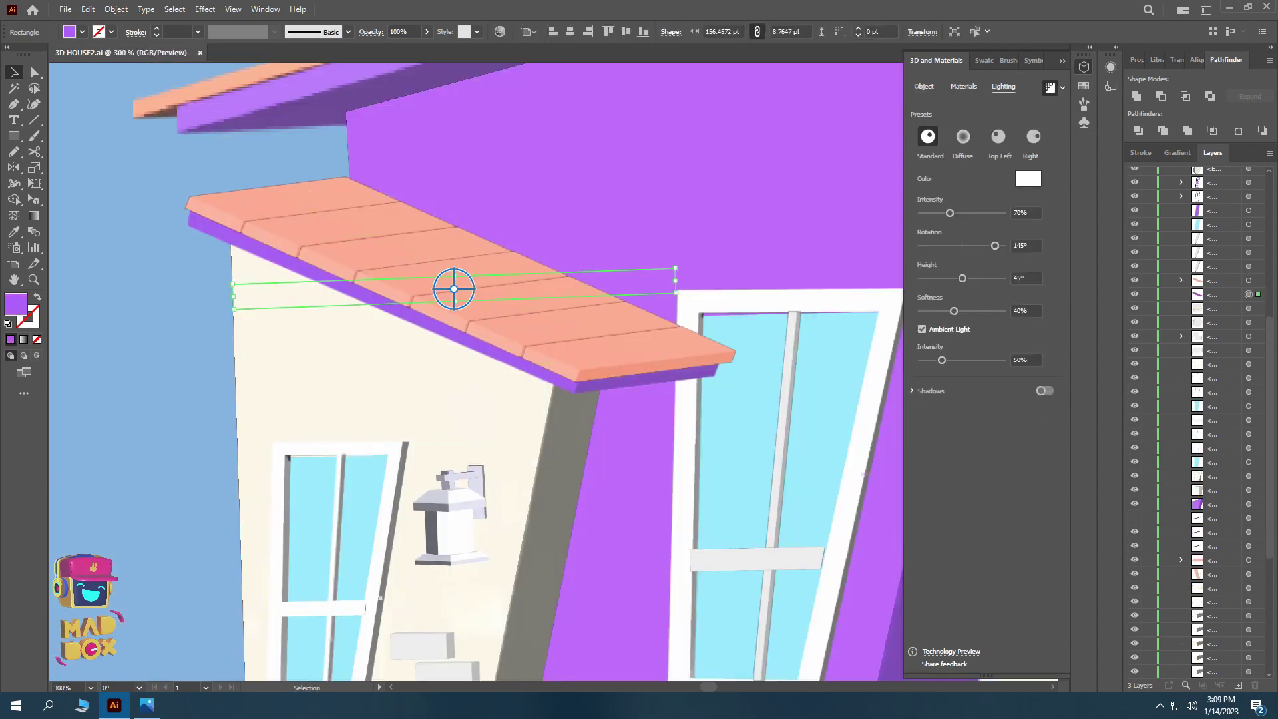
left_click(1045, 391)
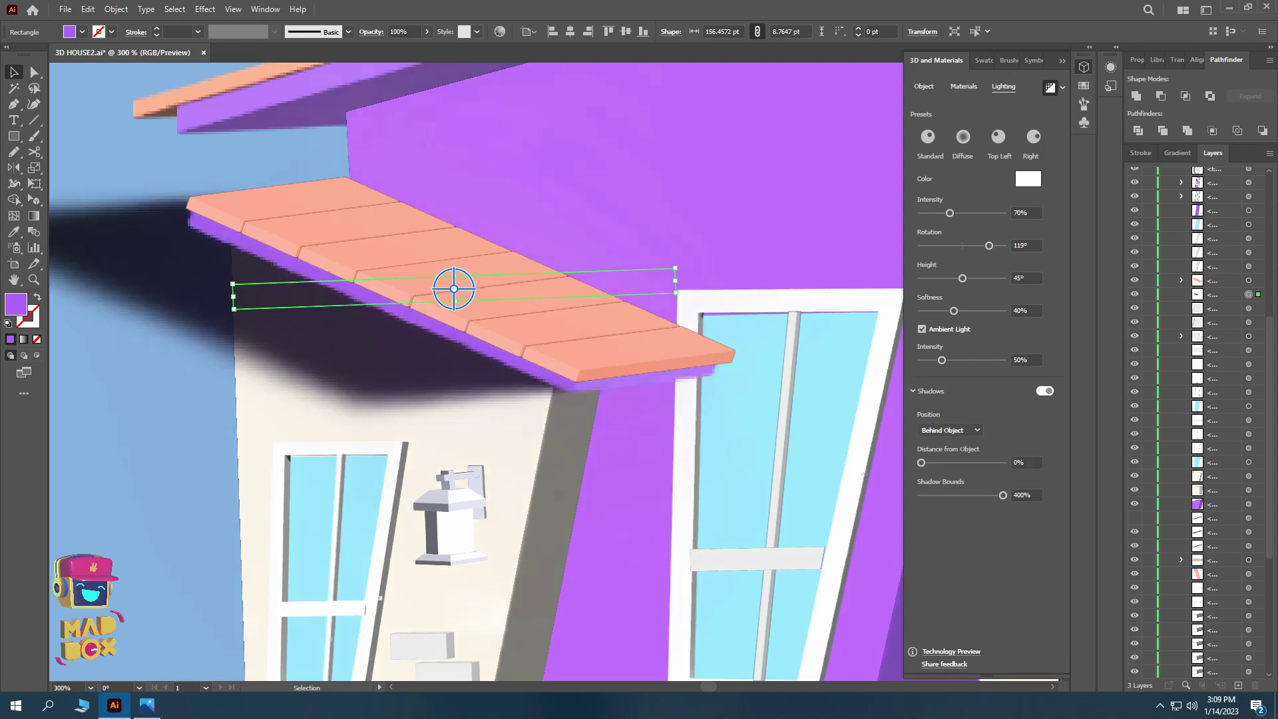
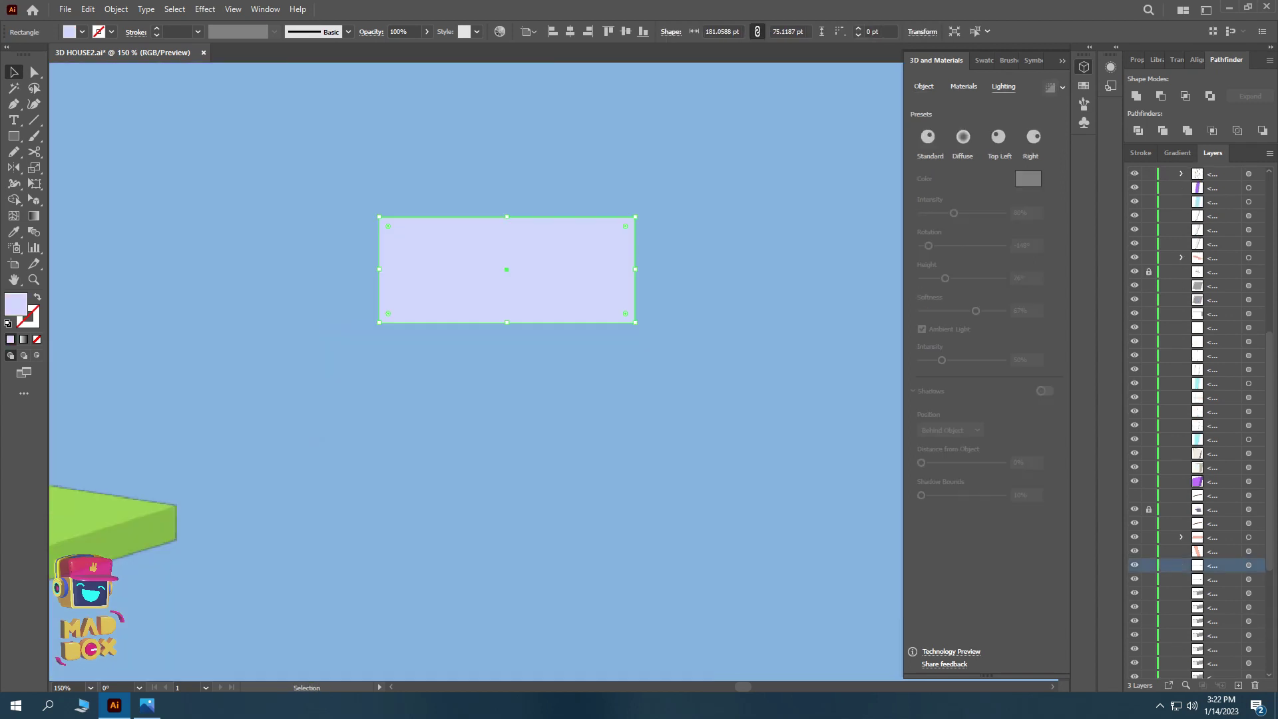
- Alt-drag and resize lavender rectangle copies into a brick-like tile pattern
mouse_move(583, 266)
left_mouse_down()
mouse_move(583, 387)
mouse_move(450, 390)
left_mouse_up()
left_click_drag(507, 269, 507, 556)
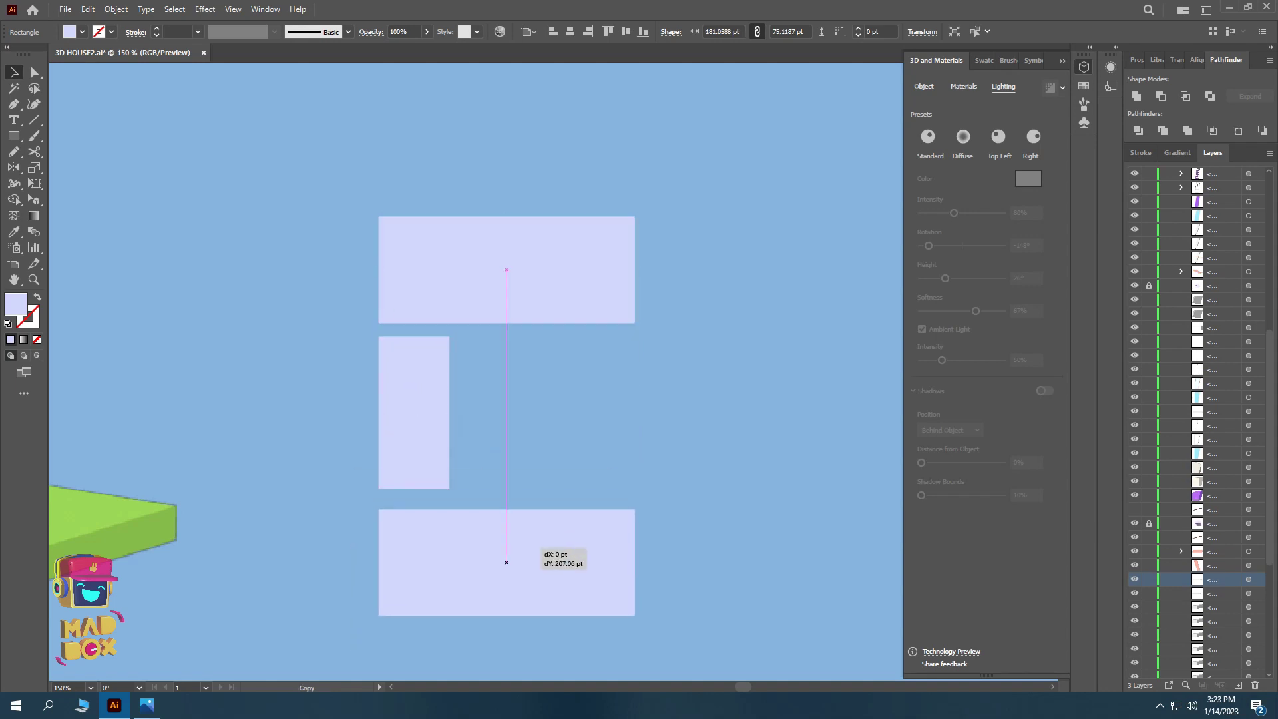
mouse_move(633, 556)
left_mouse_down()
mouse_move(557, 556)
mouse_move(689, 526)
left_mouse_up()
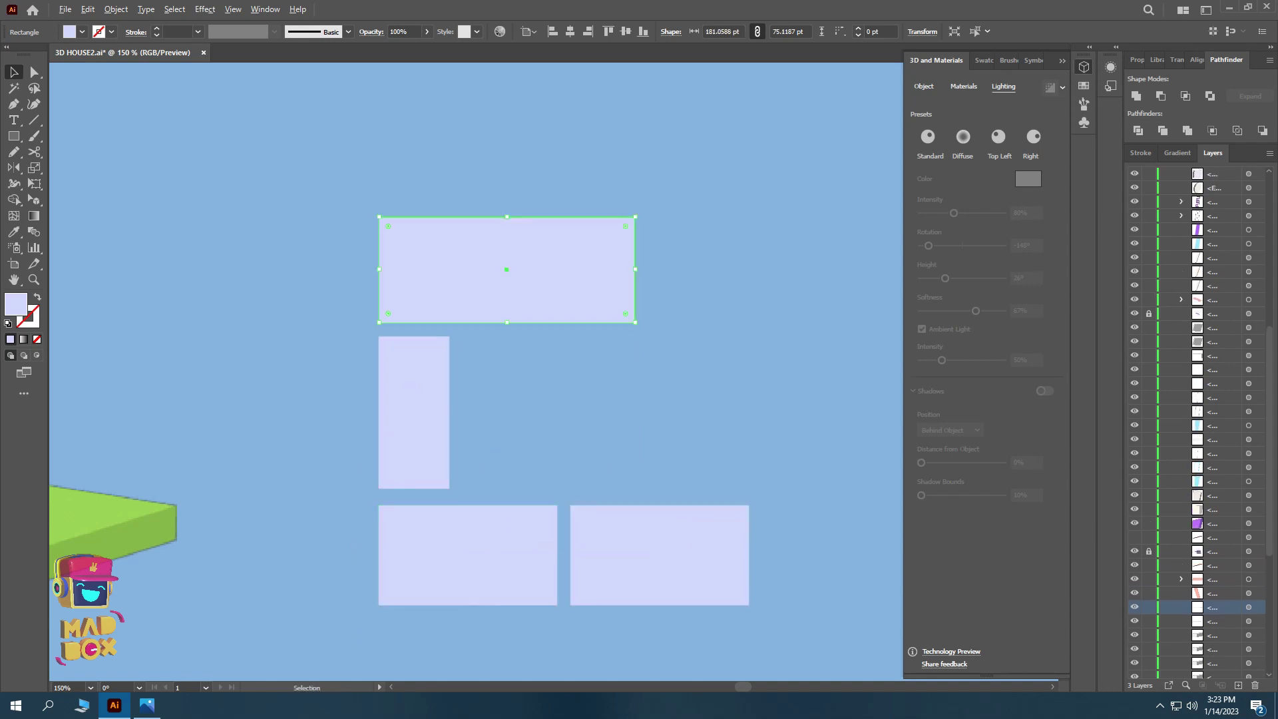
left_click_drag(506, 270, 591, 389)
left_click_drag(589, 442, 589, 488)
left_click_drag(589, 488, 459, 460)
mouse_move(530, 532)
left_mouse_down()
mouse_move(609, 243)
mouse_move(695, 353)
left_mouse_up()
left_click_drag(783, 349, 696, 350)
left_click_drag(641, 401, 641, 469)
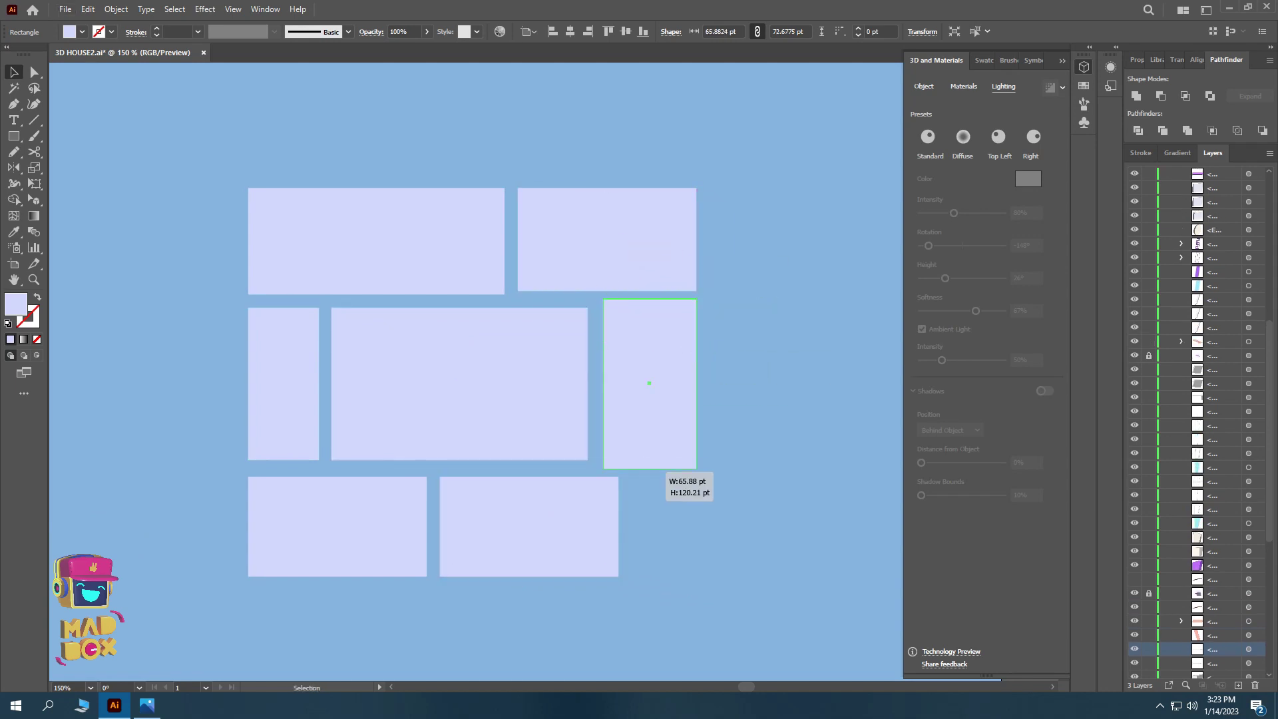
left_click_drag(627, 527, 696, 527)
- Group all the tiles, extrude the group in 3D, and tilt it flatter
left_click_drag(226, 166, 719, 600)
key("ctrl+g")
scroll(622, 448, "down", 5)
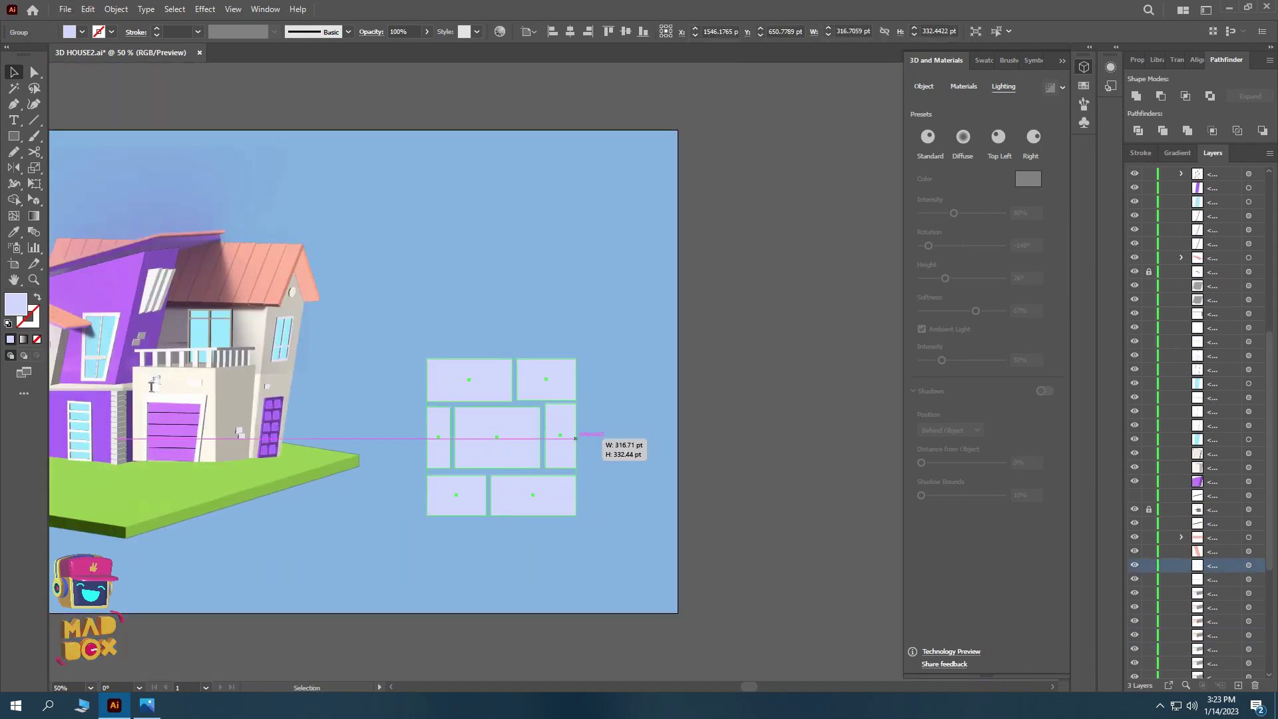
scroll(542, 304, "up", 3)
left_click(962, 136)
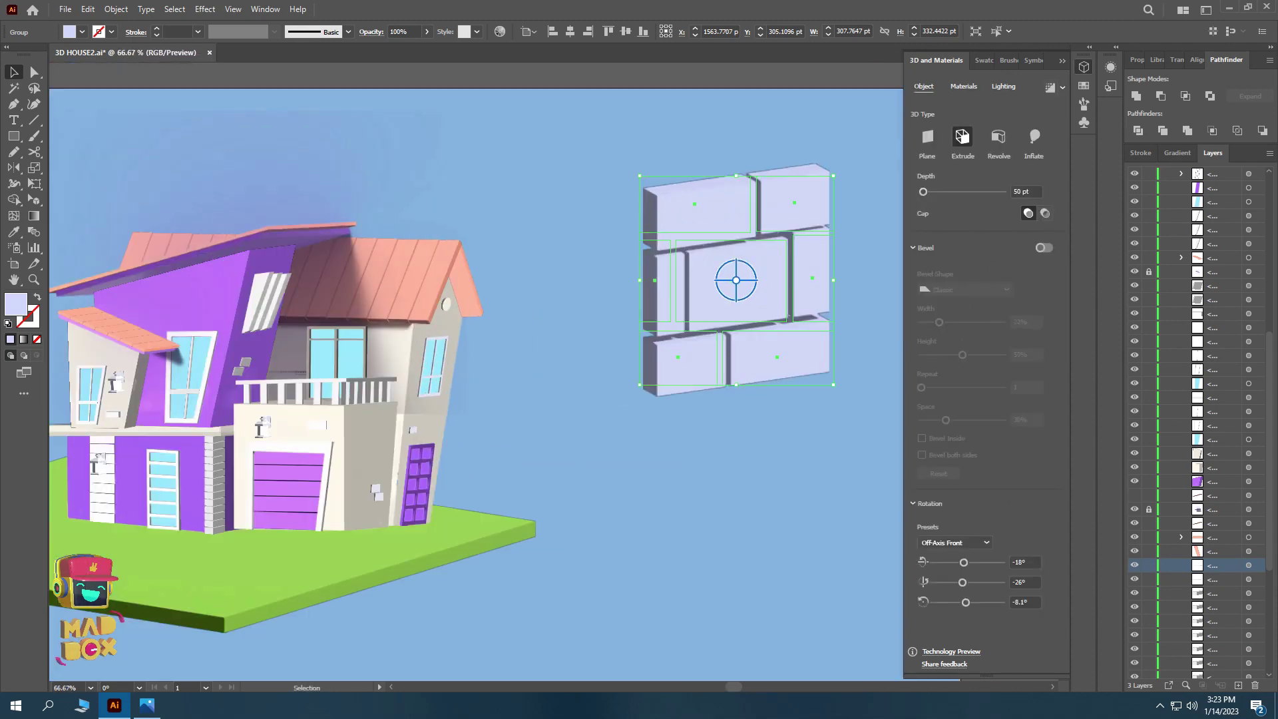
mouse_move(737, 279)
left_mouse_down()
mouse_move(793, 296)
mouse_move(278, 555)
left_mouse_up()
- Shrink the tile paving, rotate its lighting to reshade it, and draw a green ellipse
scroll(278, 554, "up", 4)
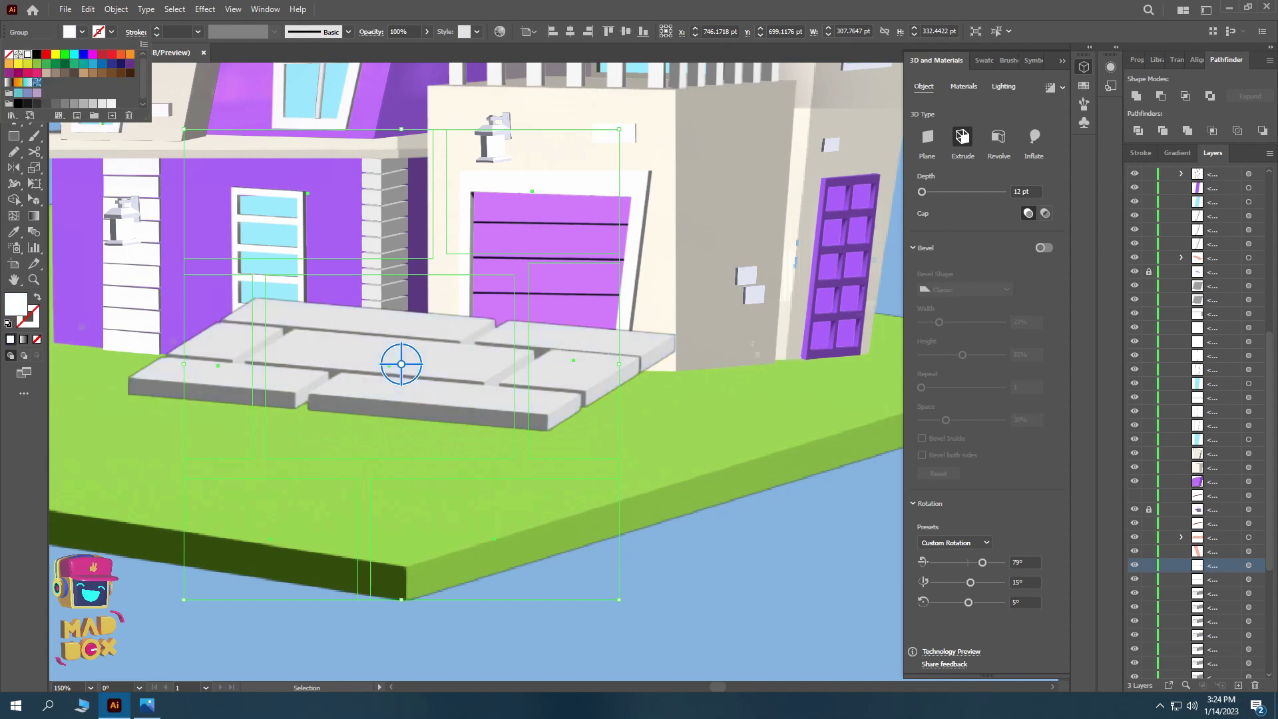
scroll(599, 399, "up", 2)
left_click_drag(785, 221, 714, 292)
left_click(1003, 86)
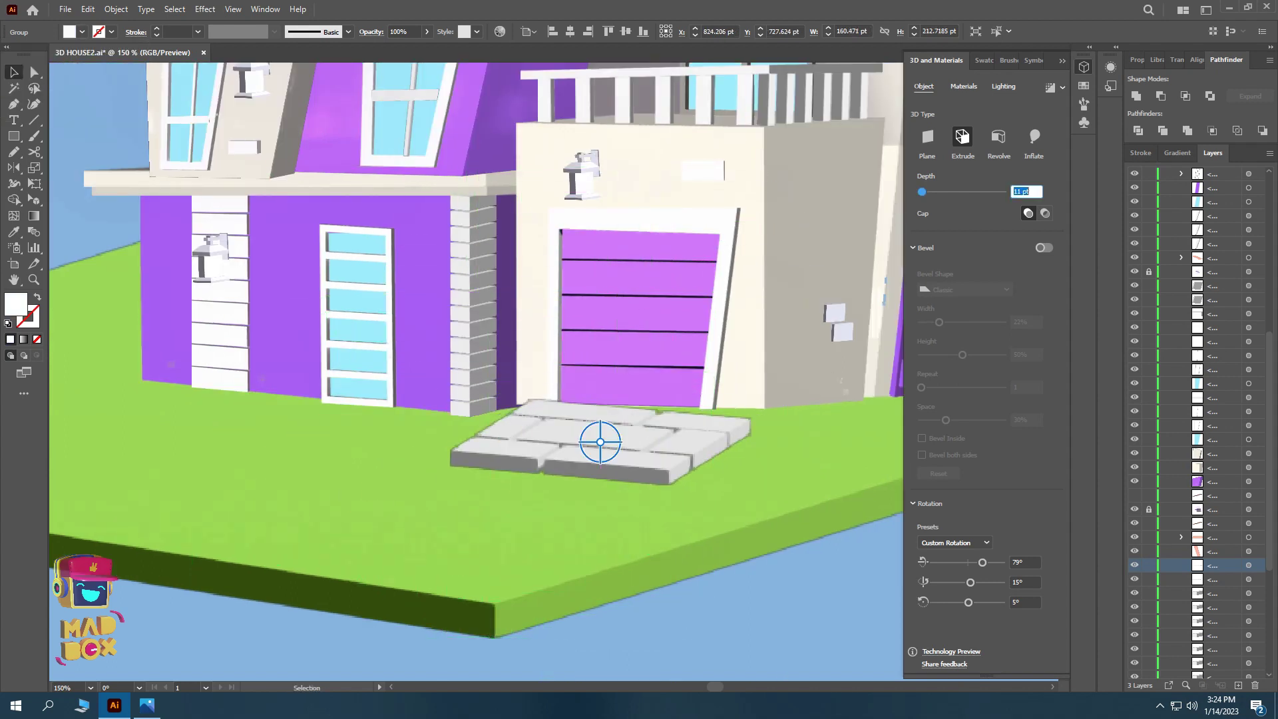
left_click_drag(601, 442, 618, 465)
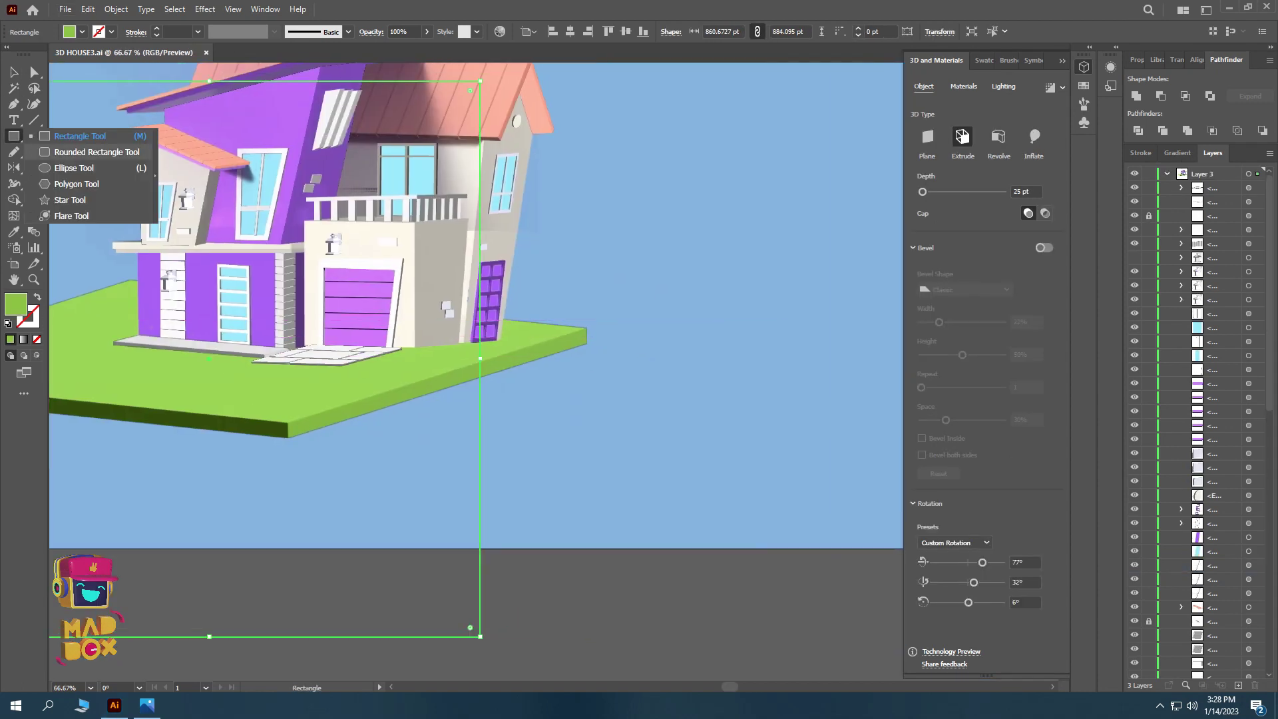
left_click_drag(13, 136, 60, 164)
mouse_move(698, 222)
left_mouse_down()
mouse_move(758, 282)
mouse_move(773, 258)
left_mouse_up()
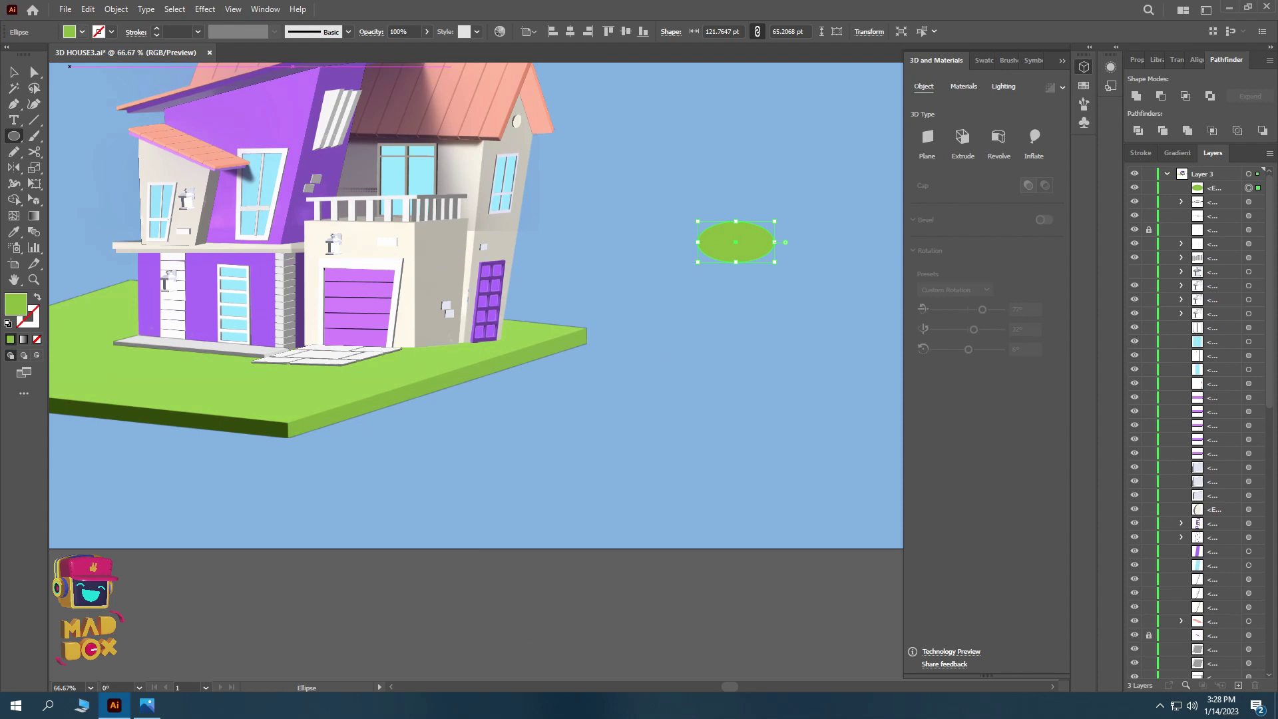
- Move the flattened 3D ellipse beside the front step at half size
left_click_drag(166, 356, 434, 309)
key("ctrl+equal")
key("ctrl+equal")
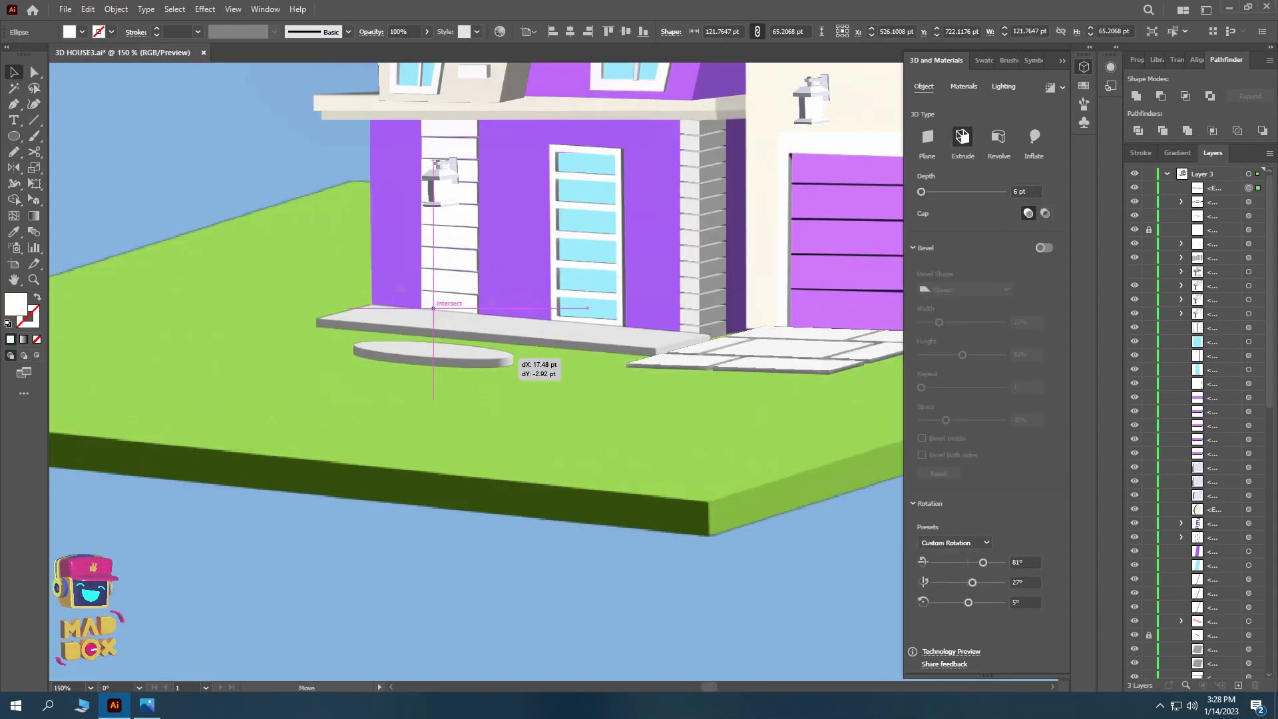
left_click_drag(519, 304, 424, 365)
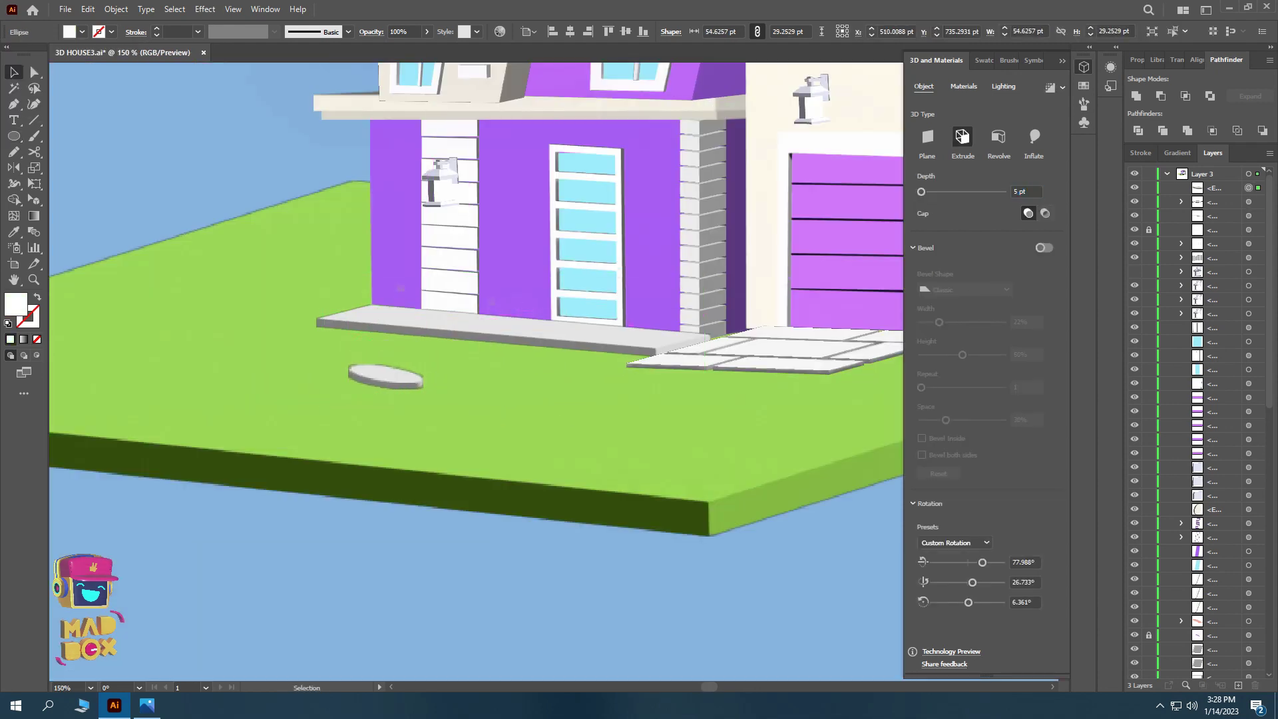
- Copy the ellipse with Ctrl+D repeats into five stepping stones
left_click_drag(349, 377, 517, 363)
key("ctrl+equal")
mouse_move(421, 375)
left_mouse_down()
mouse_move(371, 397)
mouse_move(432, 395)
mouse_move(412, 362)
left_mouse_up()
key("ctrl+d")
key("ctrl+d")
- Arrange the stepping stones into a trail leading from the front door
scroll(335, 473, "down", 3)
scroll(335, 473, "up", 3)
left_click_drag(335, 472, 402, 478)
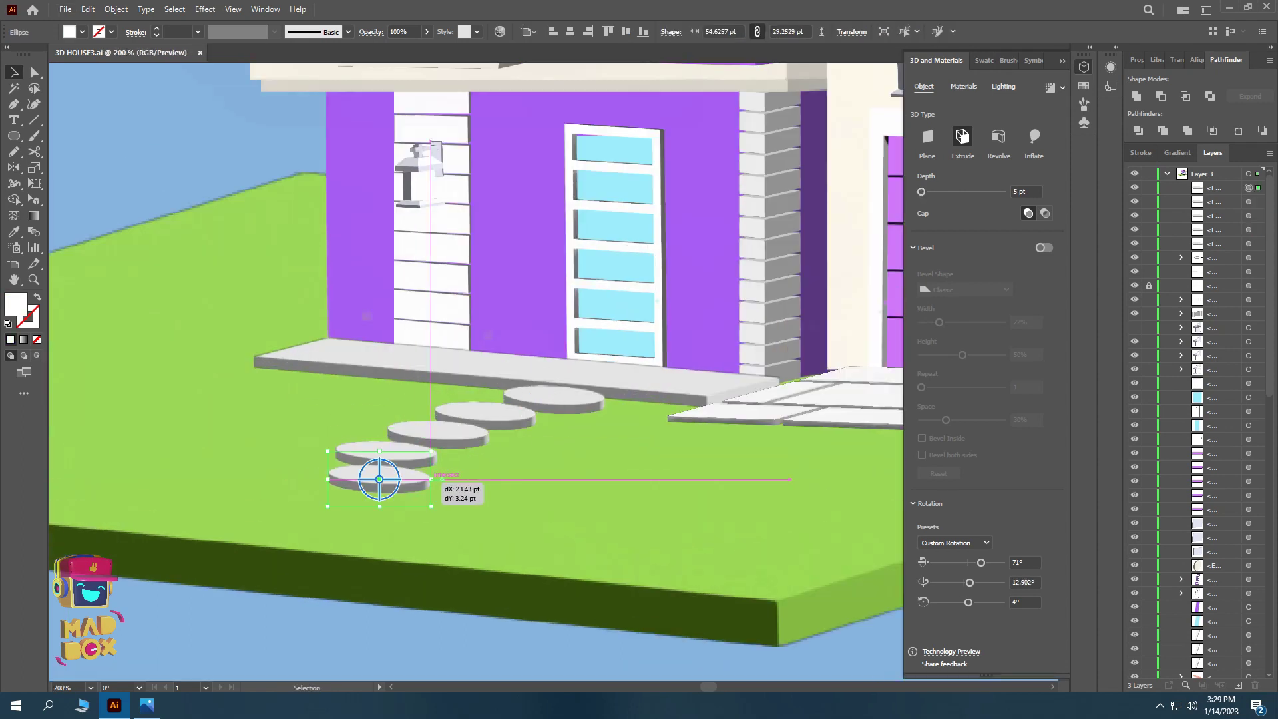
mouse_move(484, 414)
left_mouse_down()
mouse_move(466, 408)
mouse_move(461, 432)
left_mouse_up()
mouse_move(445, 477)
left_mouse_down()
mouse_move(457, 470)
mouse_move(442, 429)
left_mouse_up()
left_click(452, 489)
scroll(453, 490, "down", 2)
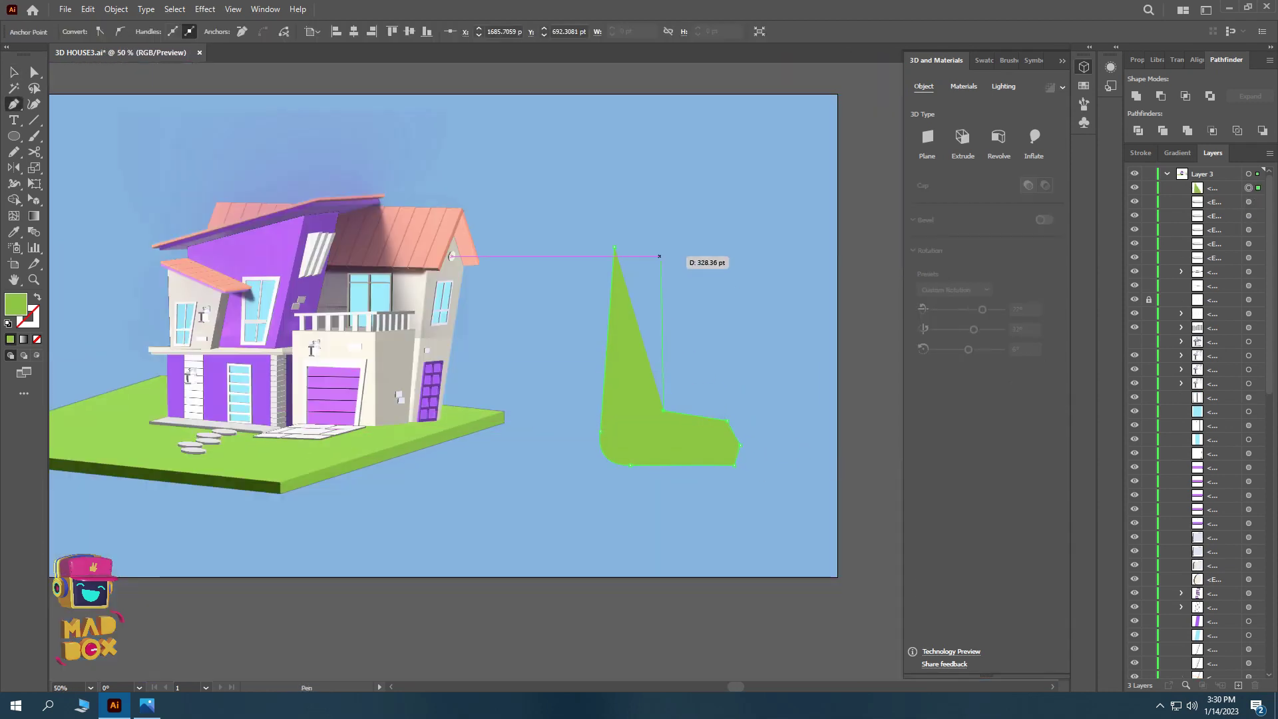
- Close the L-shaped path as a stroke-only outline and expand it into a shape
left_click(661, 249)
key("v")
key("shift+x")
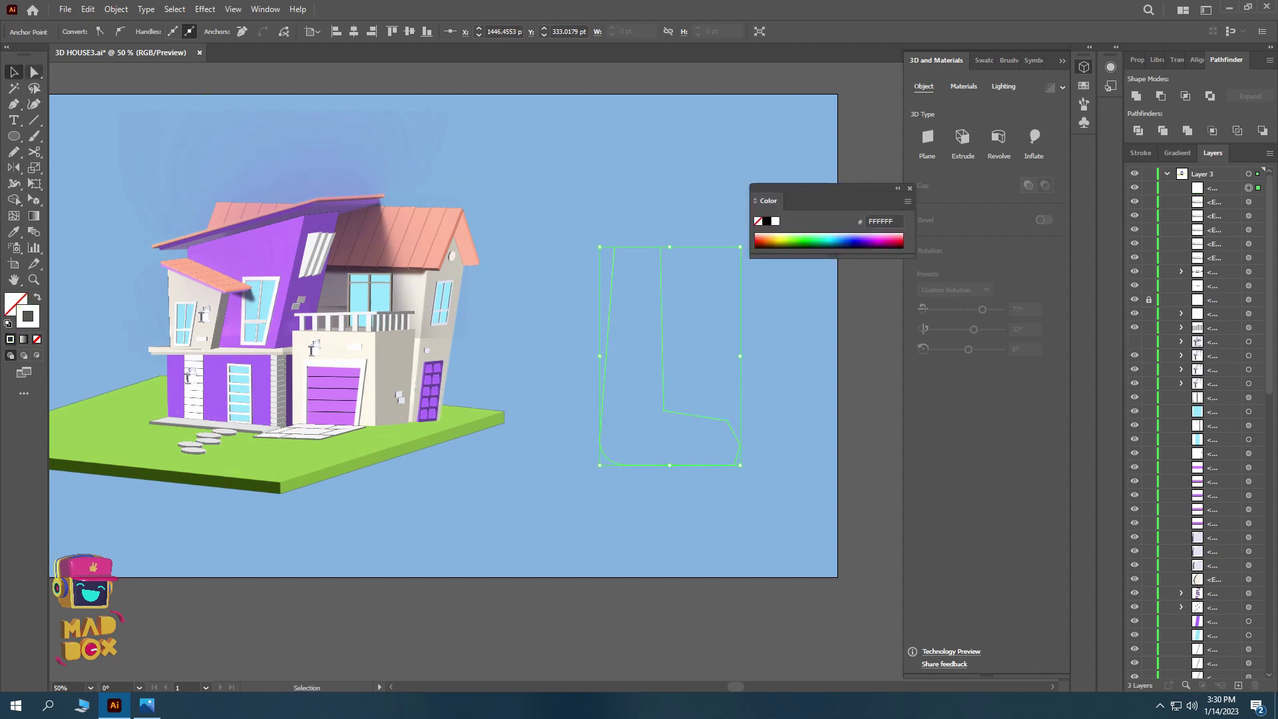
key("p")
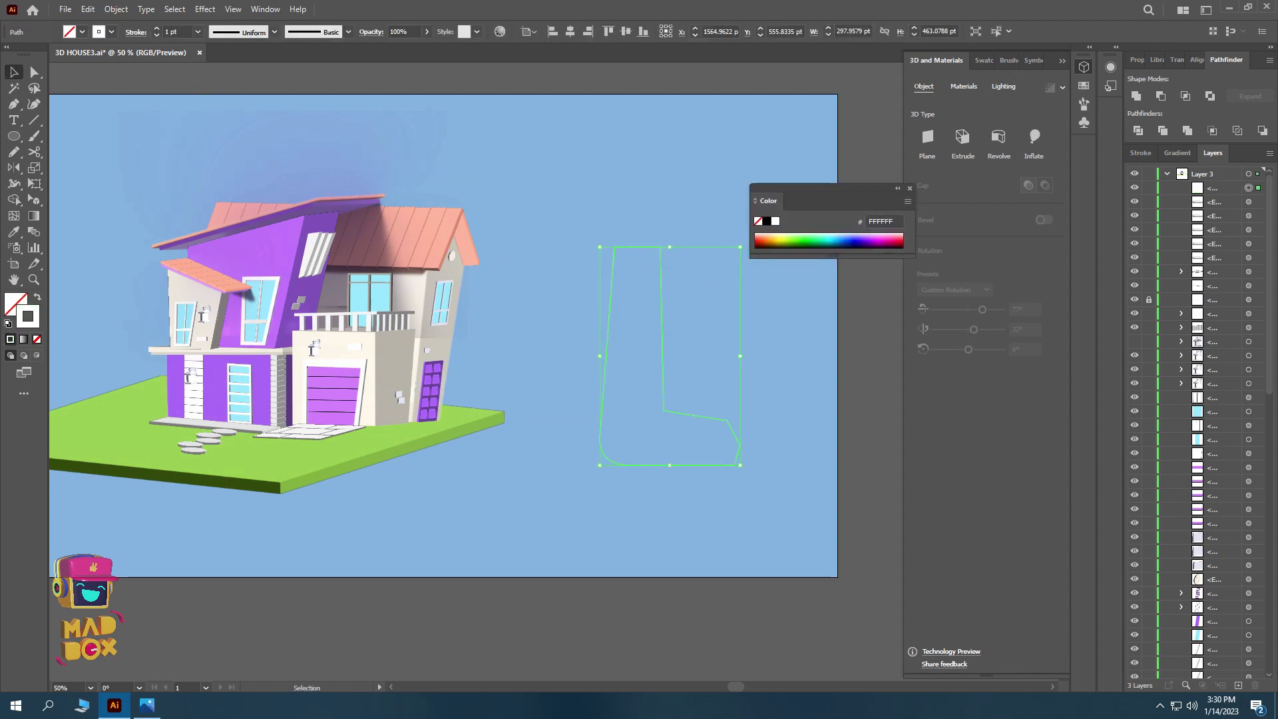
left_click(116, 9)
- Duplicate the expanded L-shape up and left and fill the copy brown
right_click(614, 307)
left_click(612, 310)
key("a")
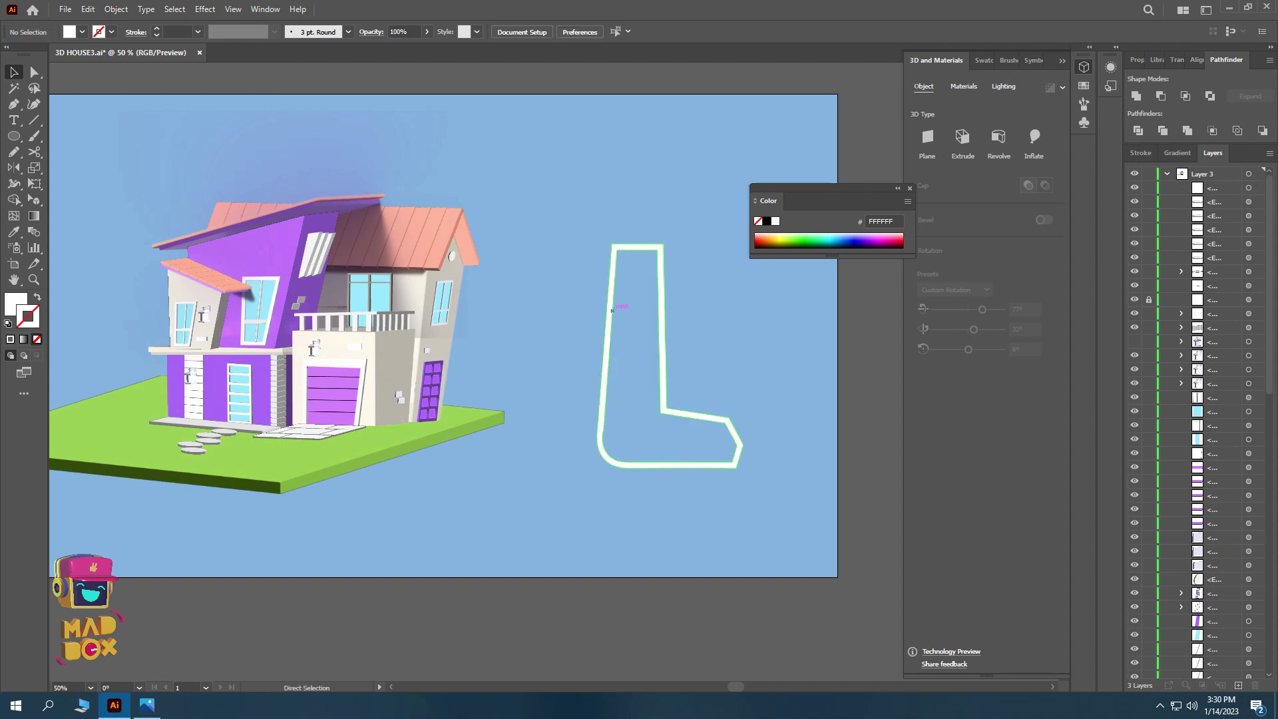
key("v")
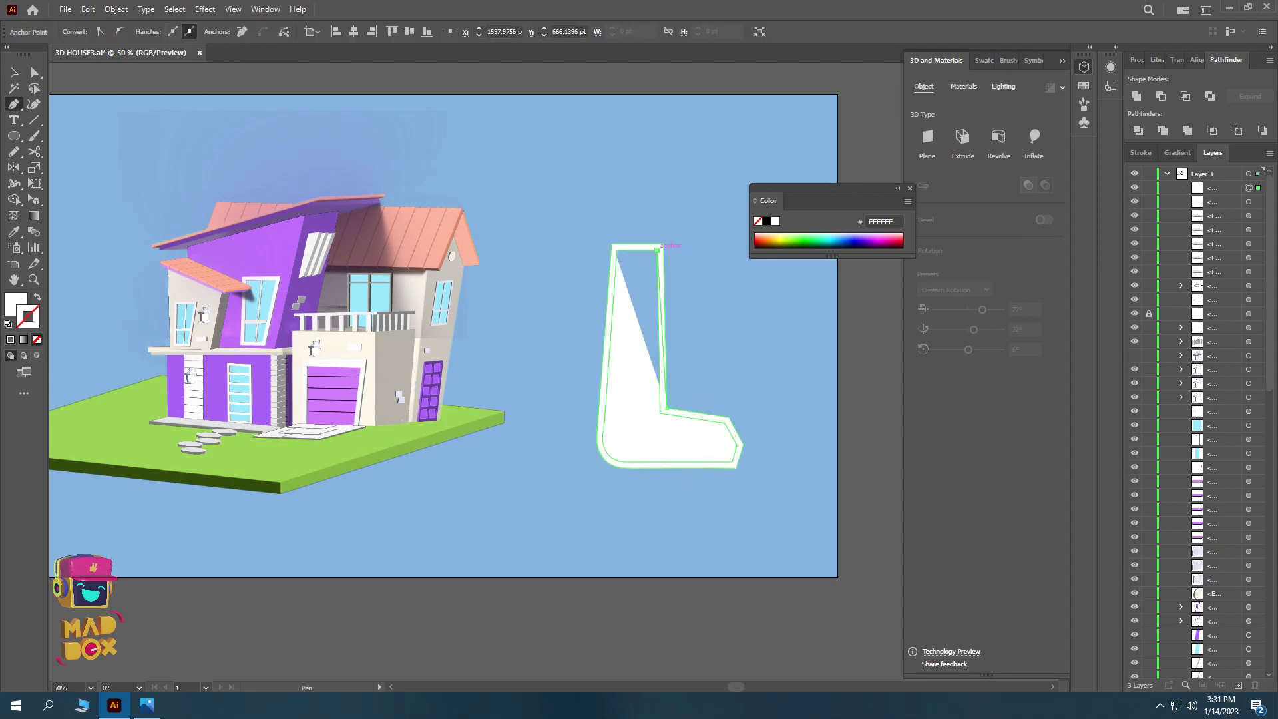
left_click_drag(664, 360, 587, 204)
left_click(82, 31)
left_click(107, 73)
- Tilt the extruded L-shape outline to 79° so it lies flat on the lawn
key("Escape")
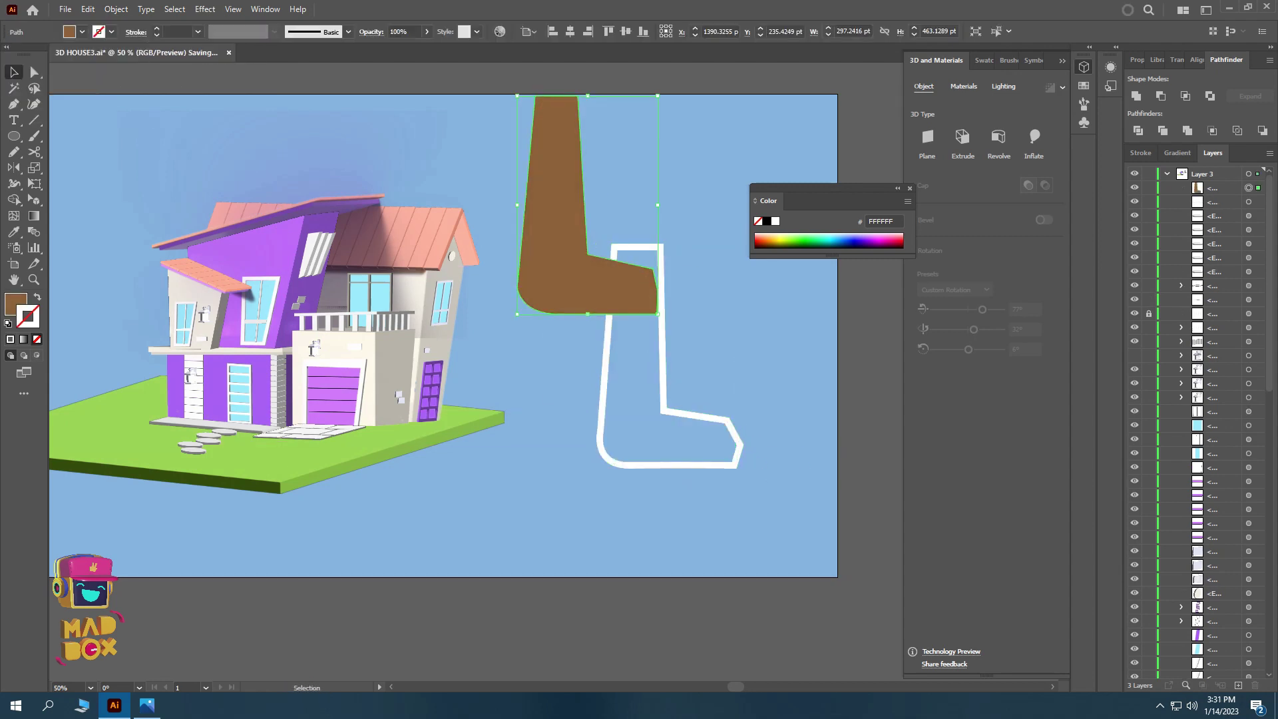
left_click_drag(533, 333, 666, 326)
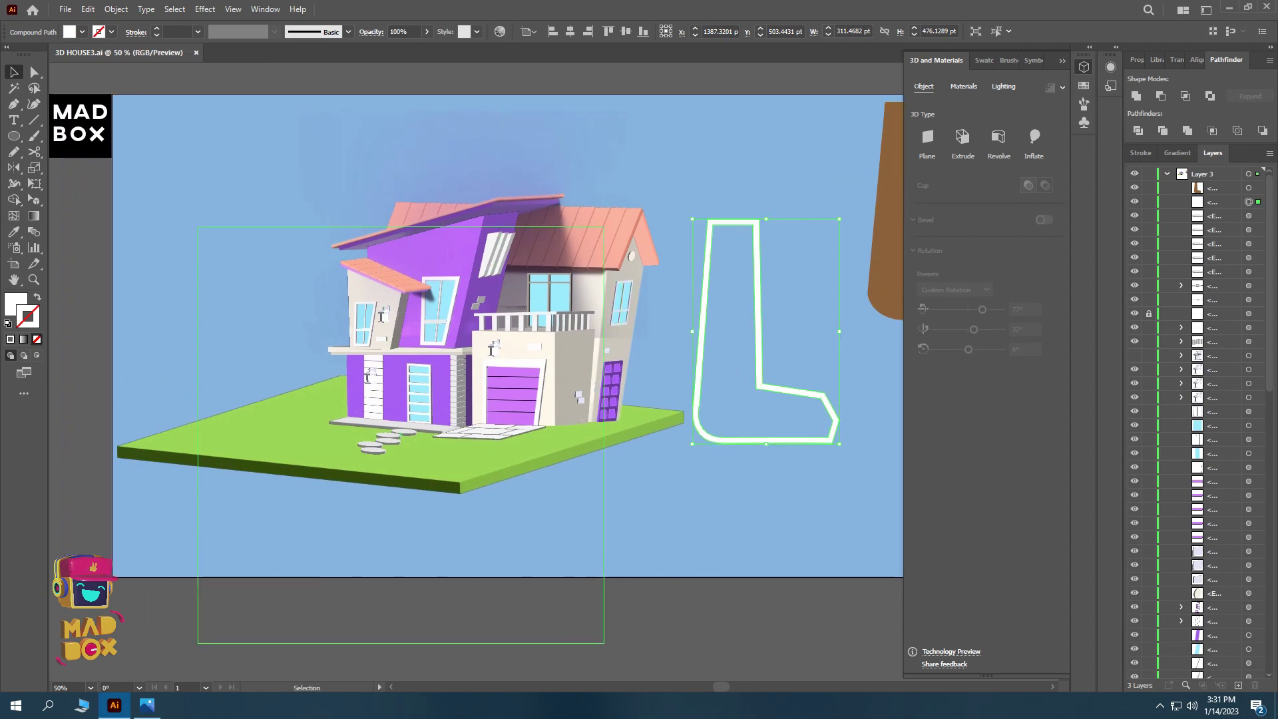
left_click(453, 436)
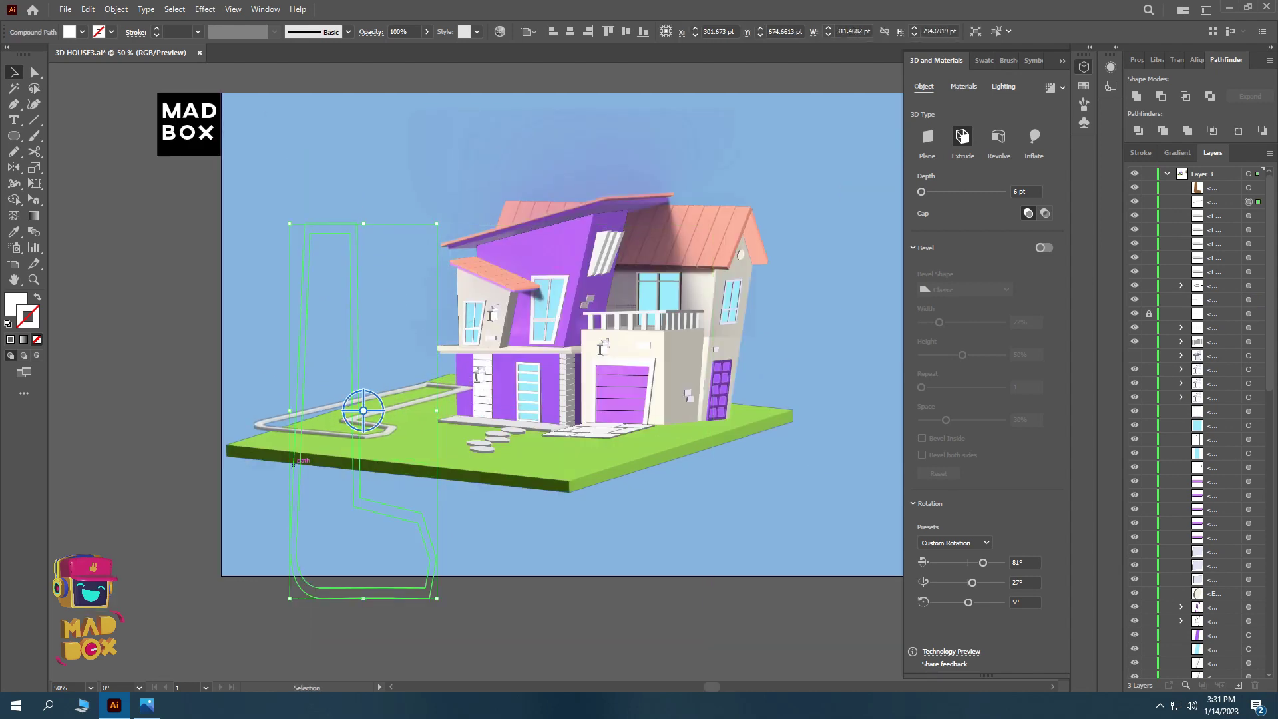
key("shift+Tab")
key("Down")
key("Down")
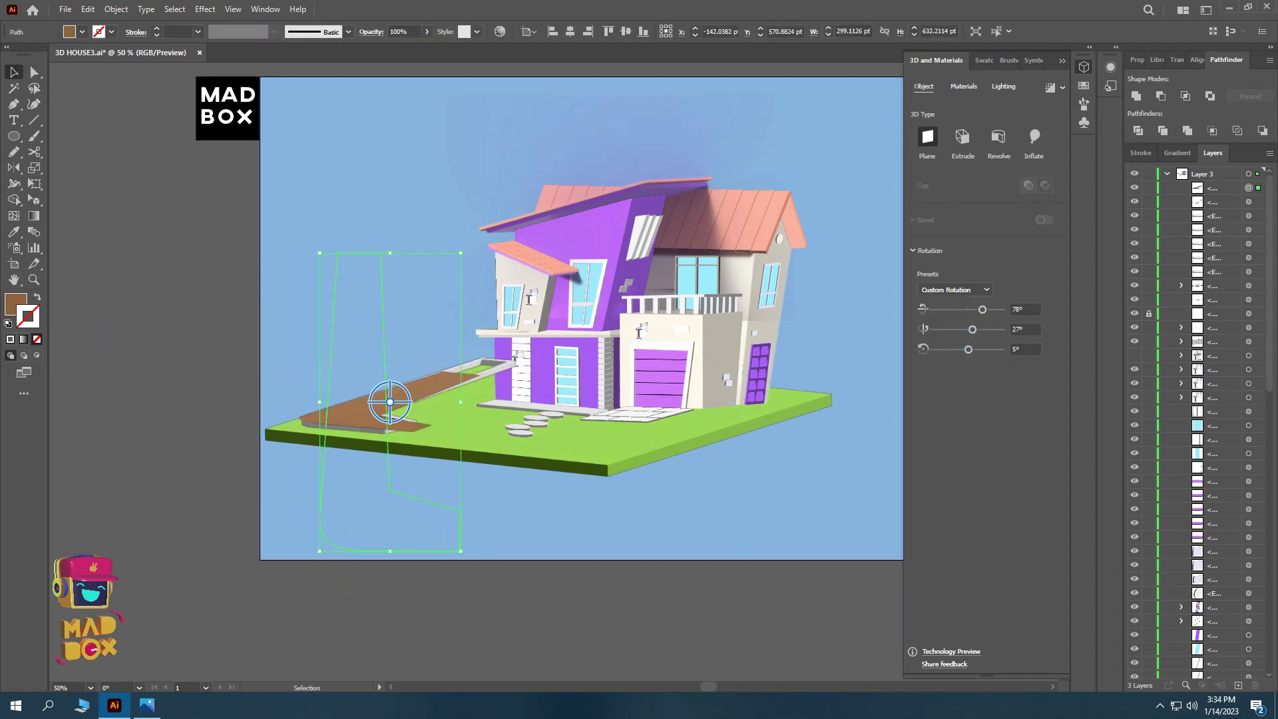
- Reshape the brown path with a jog and select the whole walkway group
key("ctrl+equal")
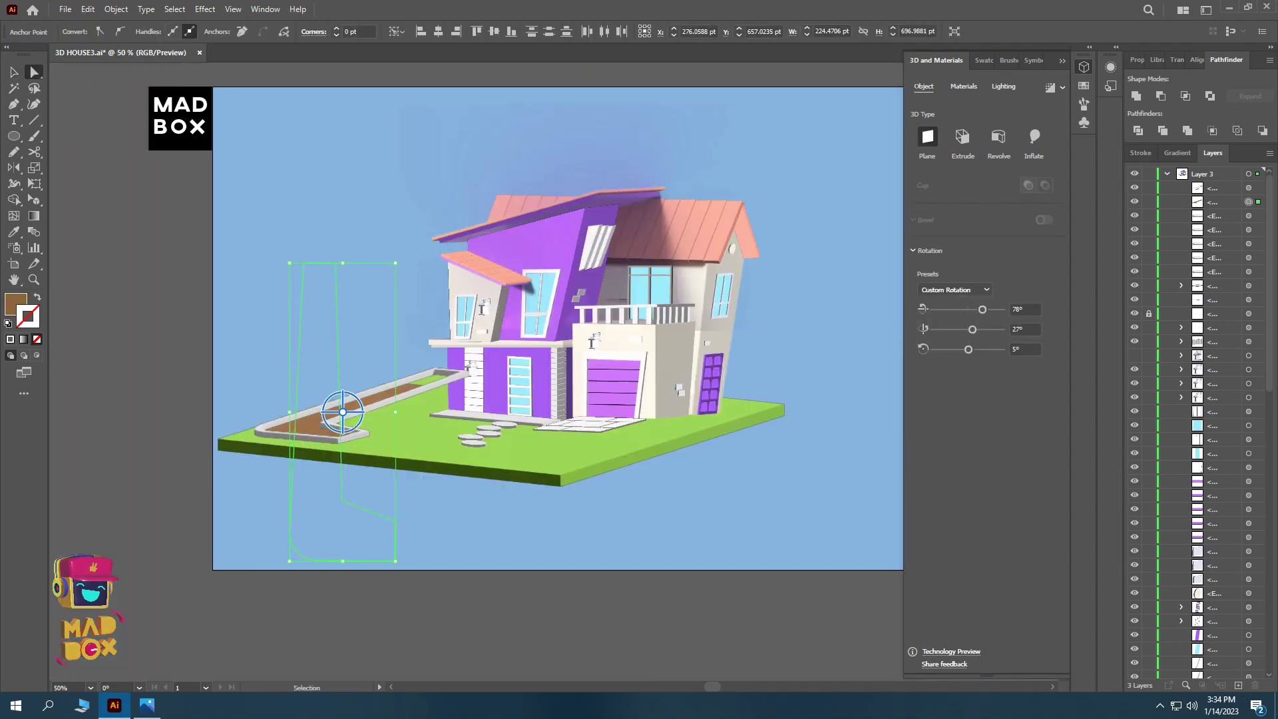
left_click_drag(337, 263, 362, 213)
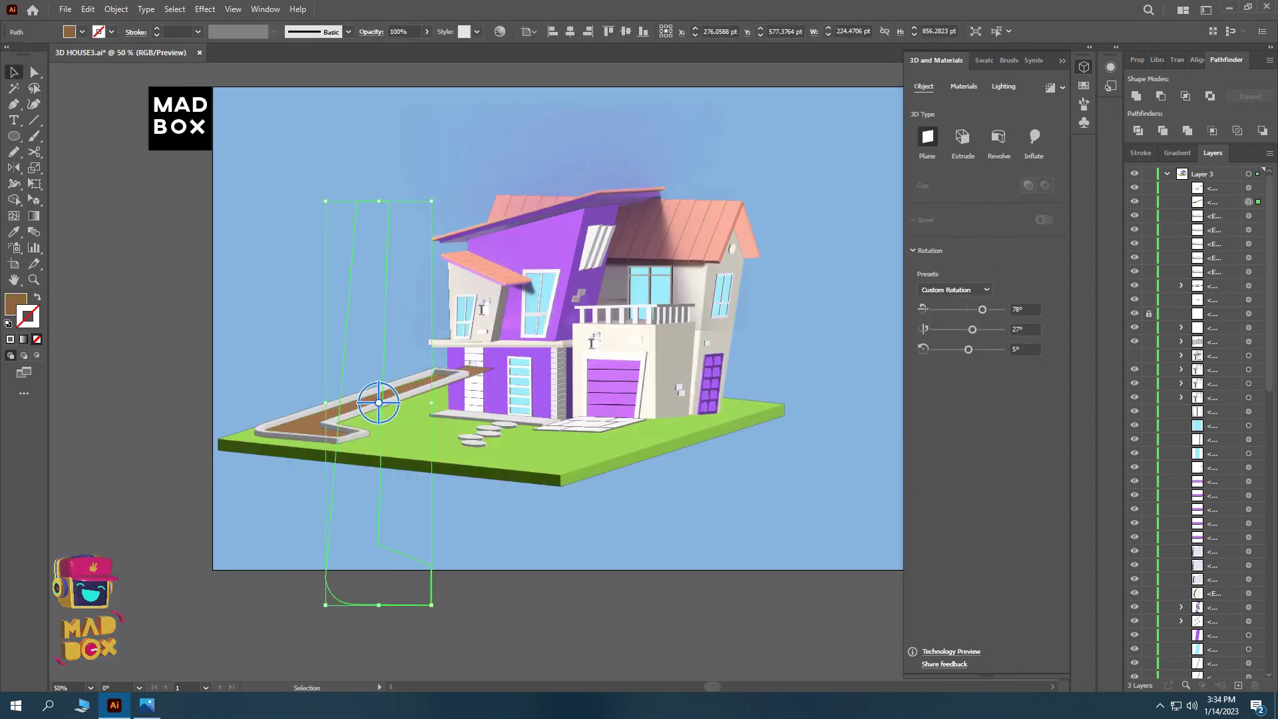
key("v")
left_click(320, 340)
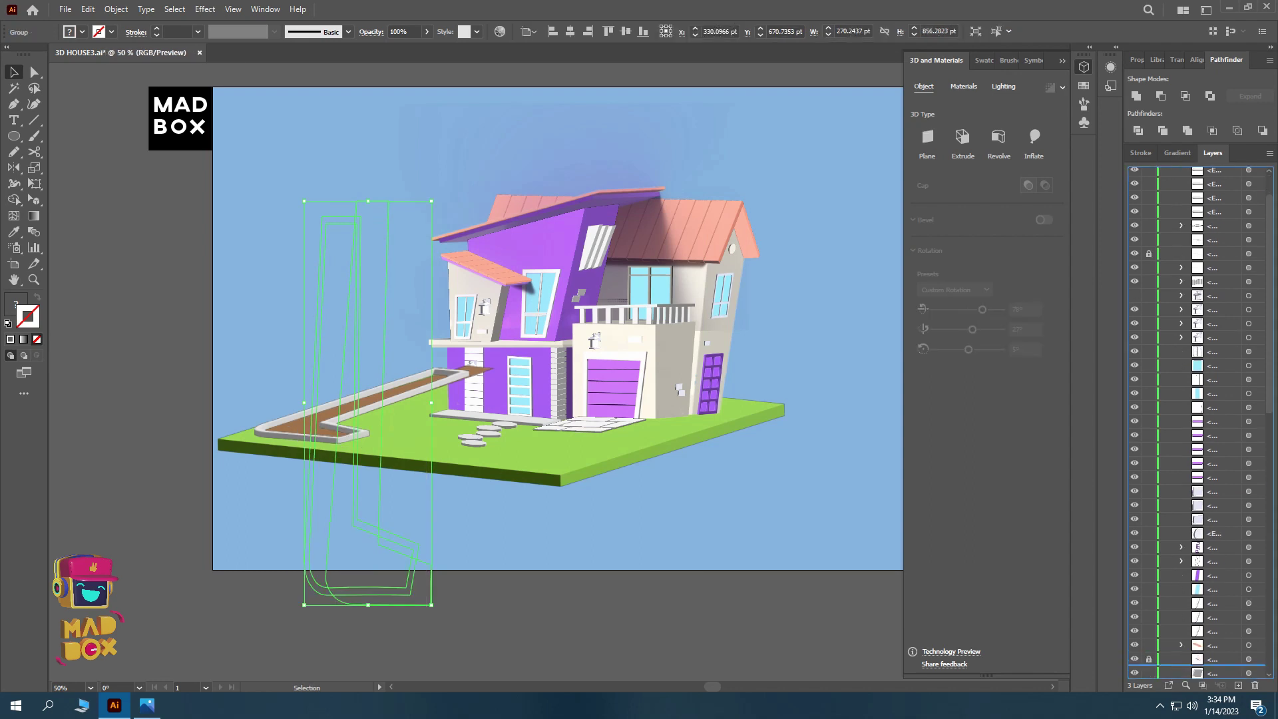
- Revolve the green tree profile into a 3D cone and add a wider cone below
key("ctrl+shift+a")
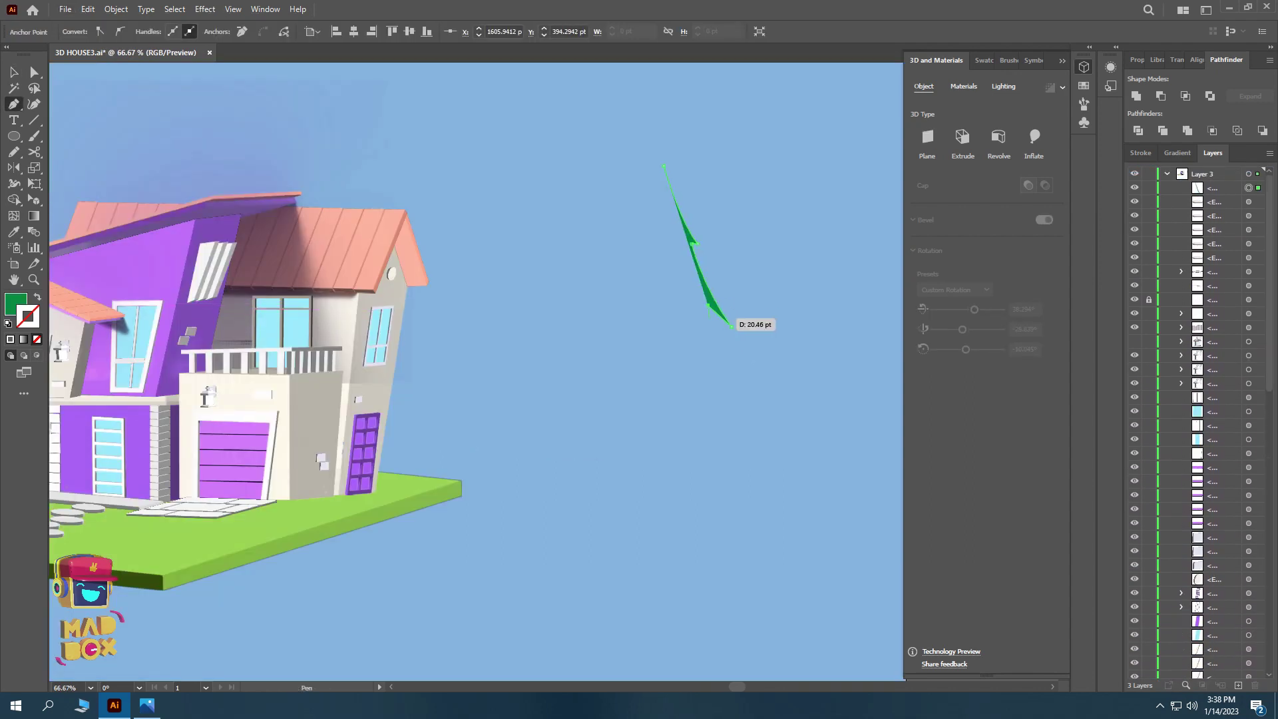
left_click(656, 333)
key("v")
left_click(999, 136)
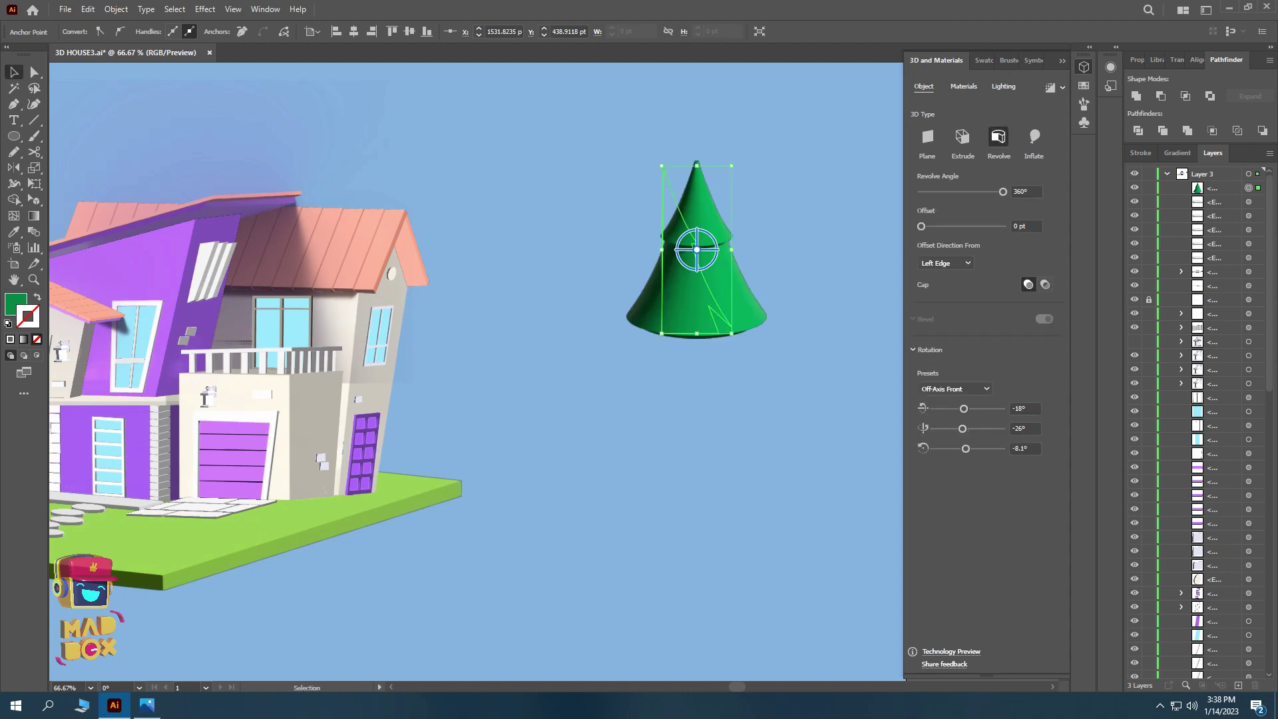
left_click_drag(696, 327, 699, 404)
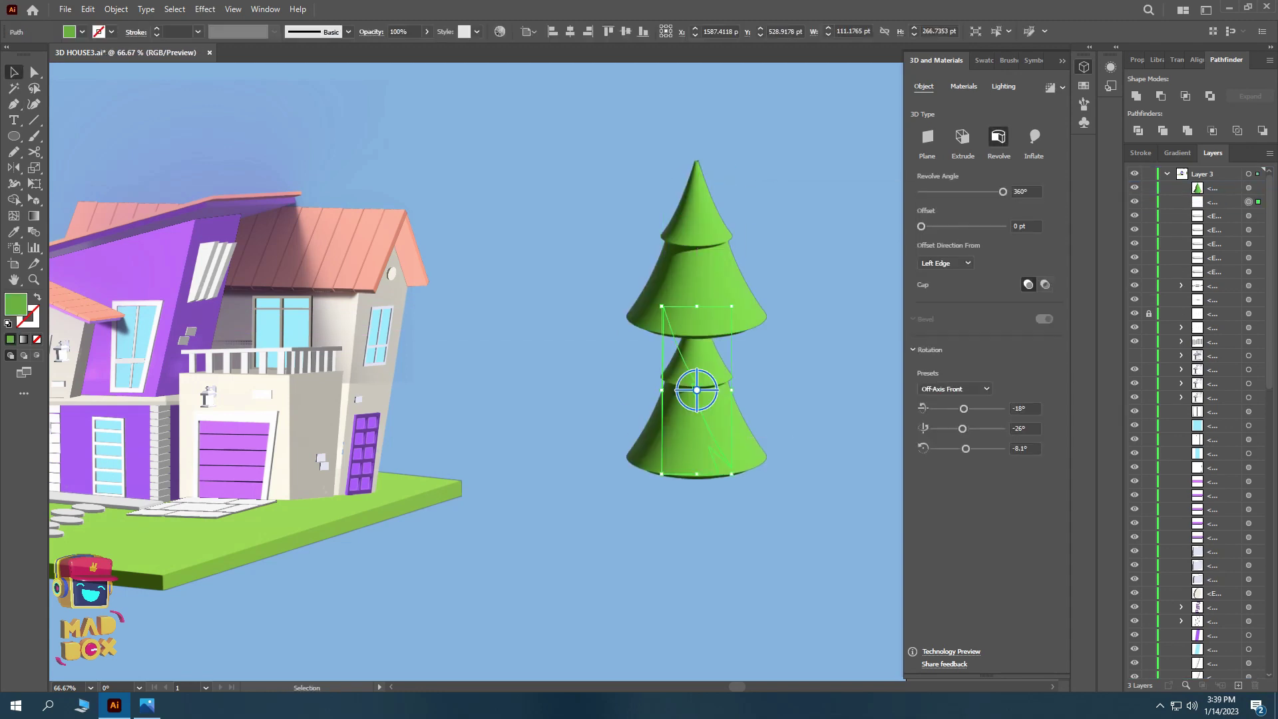
- Copy the pine tree to make three trees, narrowing the third one
mouse_move(697, 325)
left_mouse_down()
mouse_move(583, 331)
mouse_move(680, 255)
left_mouse_up()
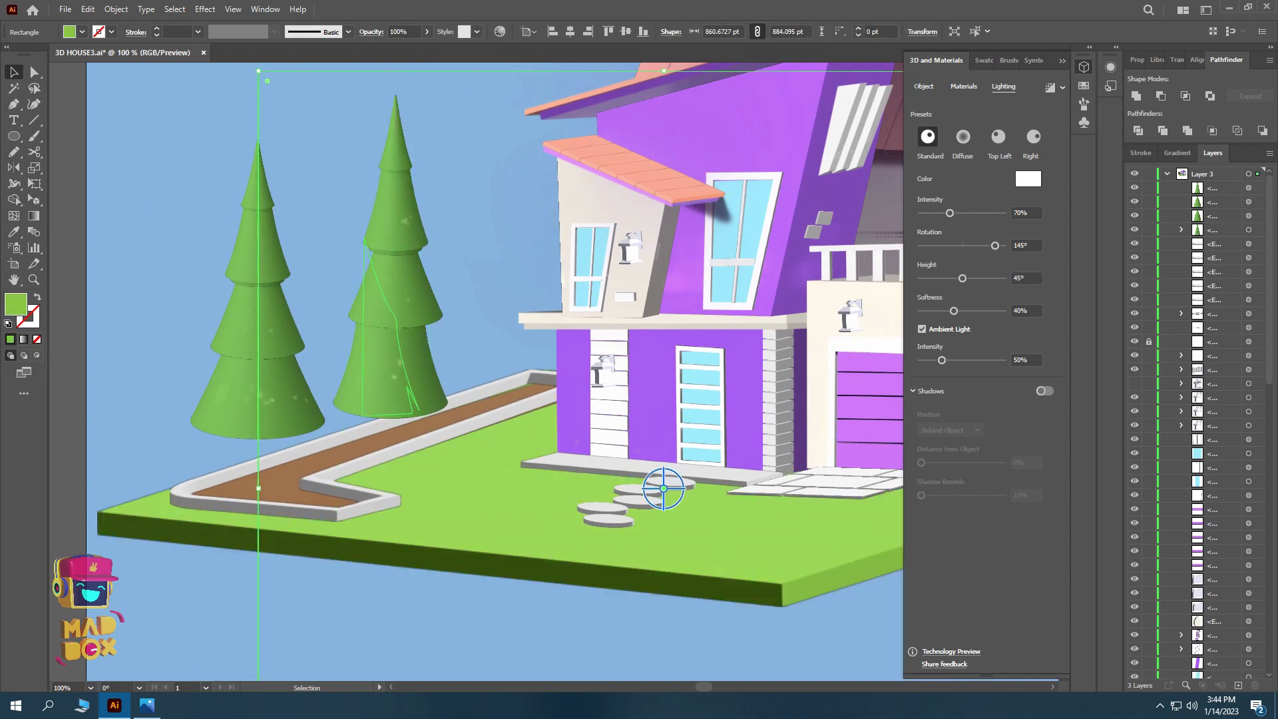
left_click(396, 266)
left_click_drag(396, 266, 506, 226)
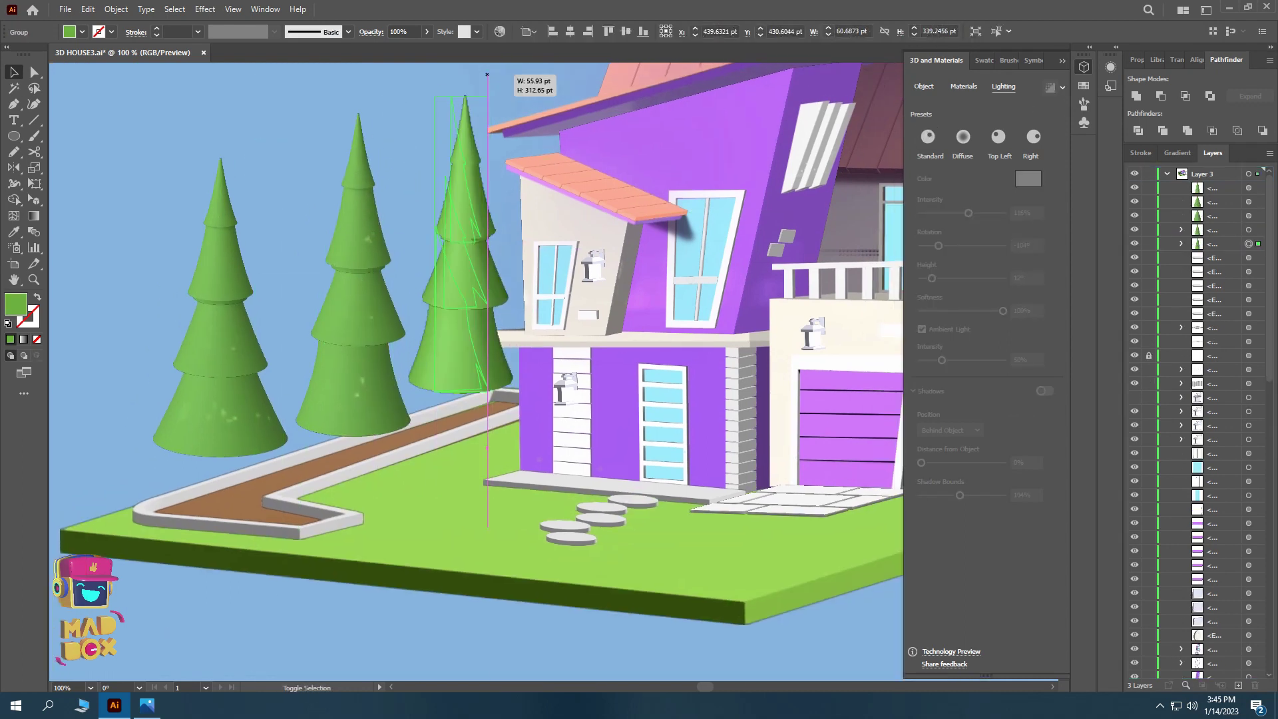
left_click_drag(491, 66, 477, 100)
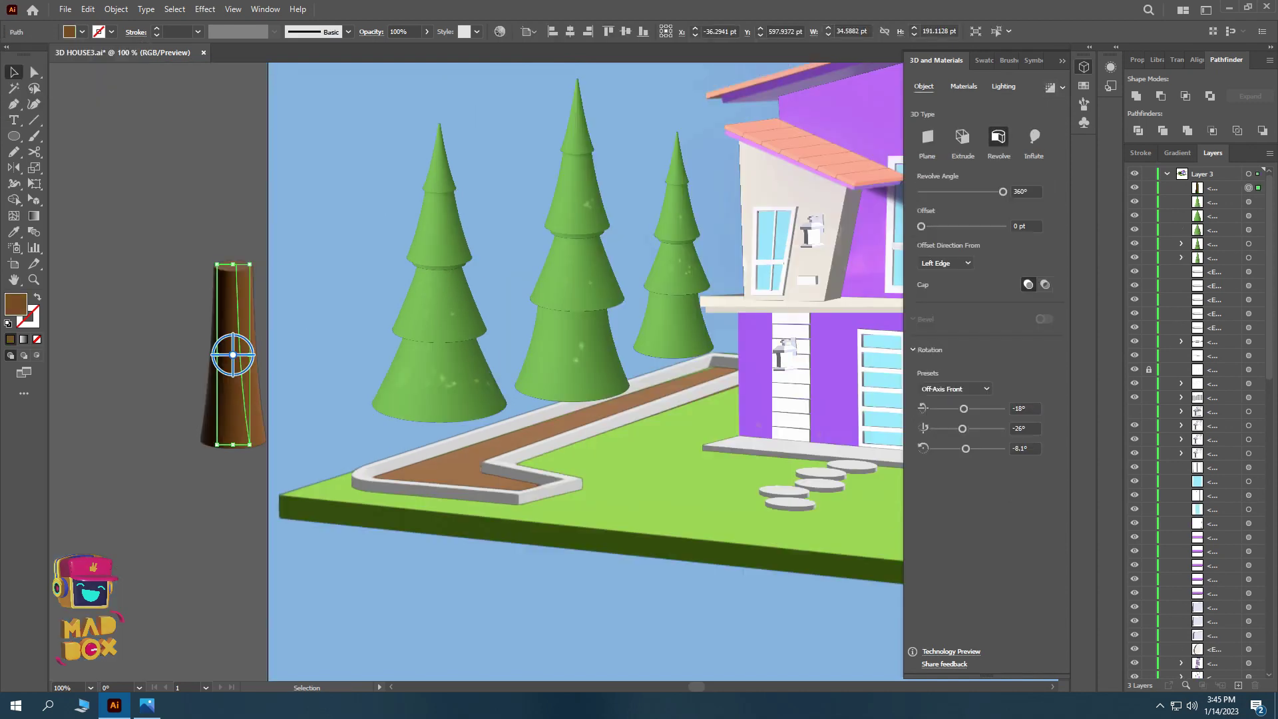
- Make the brown trunk thinner and shorter, adjust its lighting, and save
key("ctrl+plus")
left_click_drag(249, 371, 230, 373)
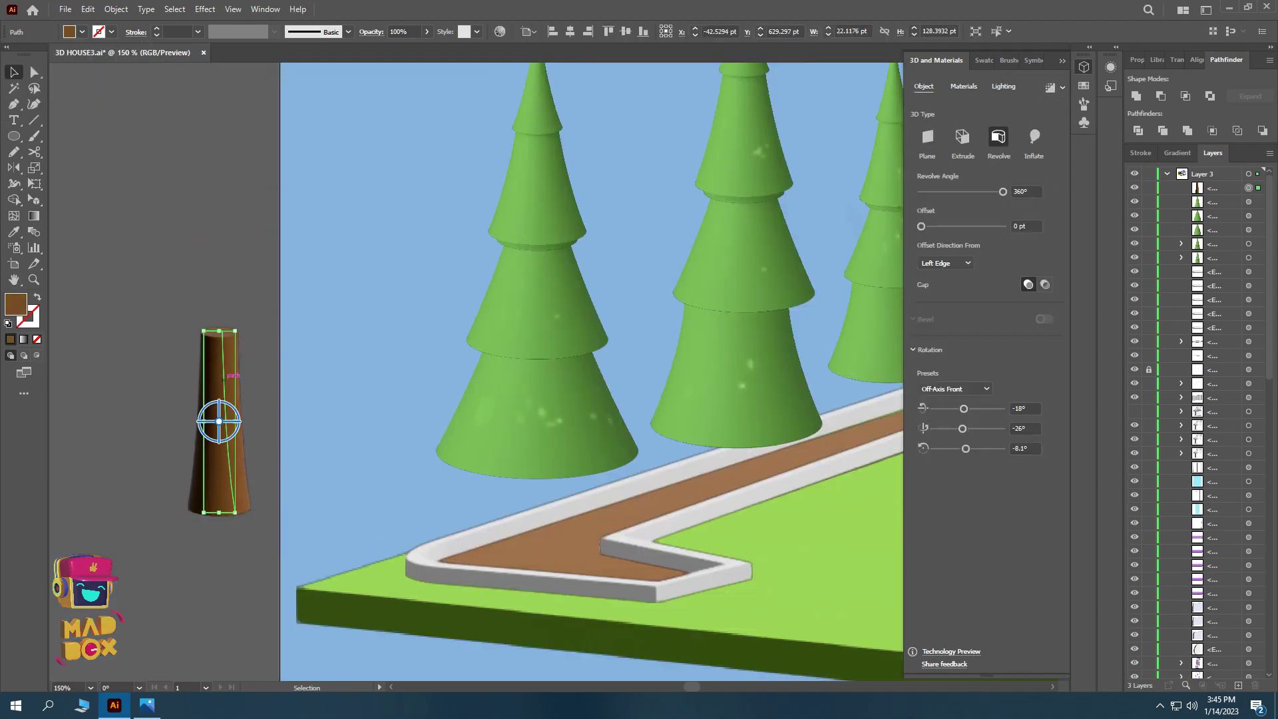
left_click(1003, 86)
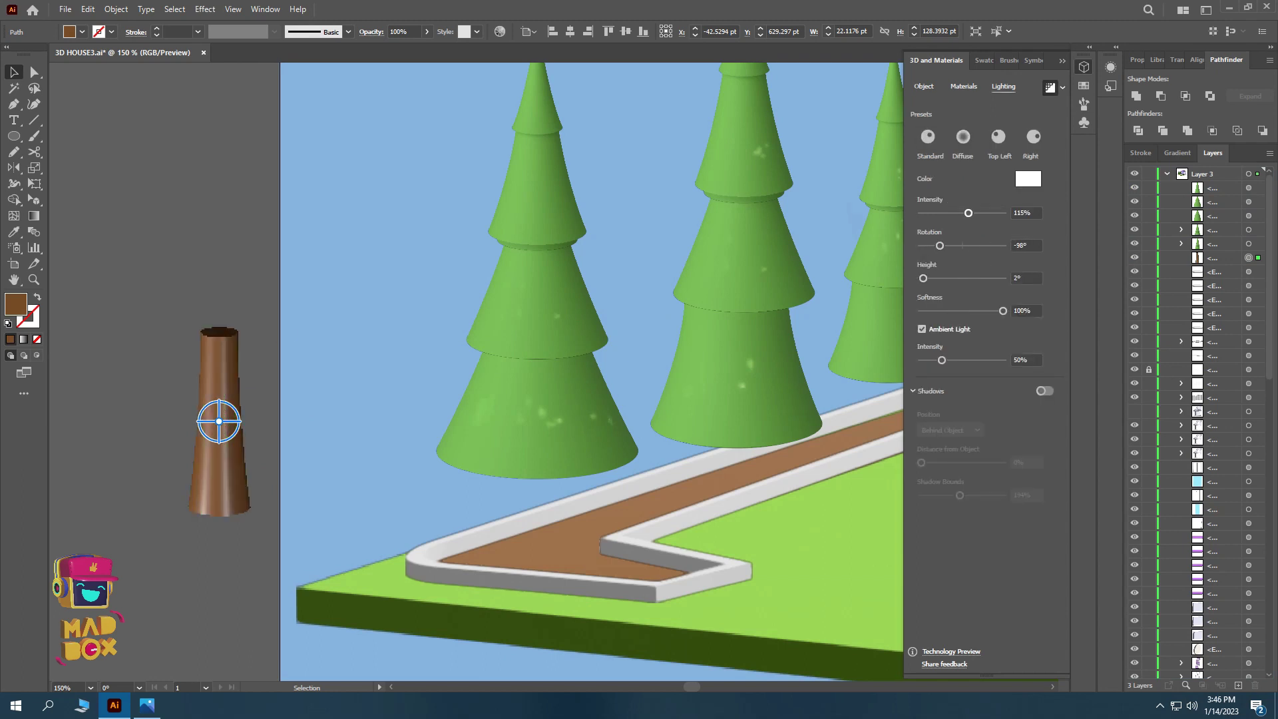
key("ctrl+shift+a")
key("ctrl+s")
- Move the trunk under the front pine tree and nudge the tree to align
left_click_drag(220, 426, 516, 464)
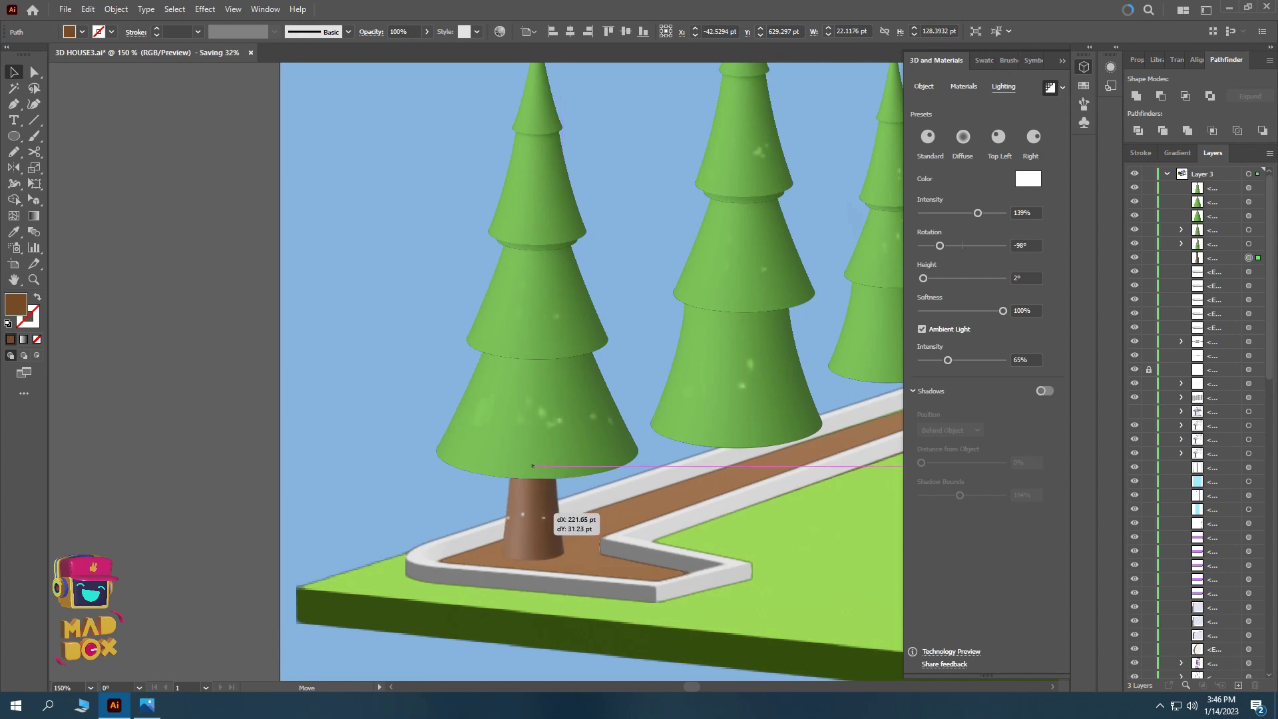
scroll(516, 465, "up", 5)
scroll(516, 464, "down", 3)
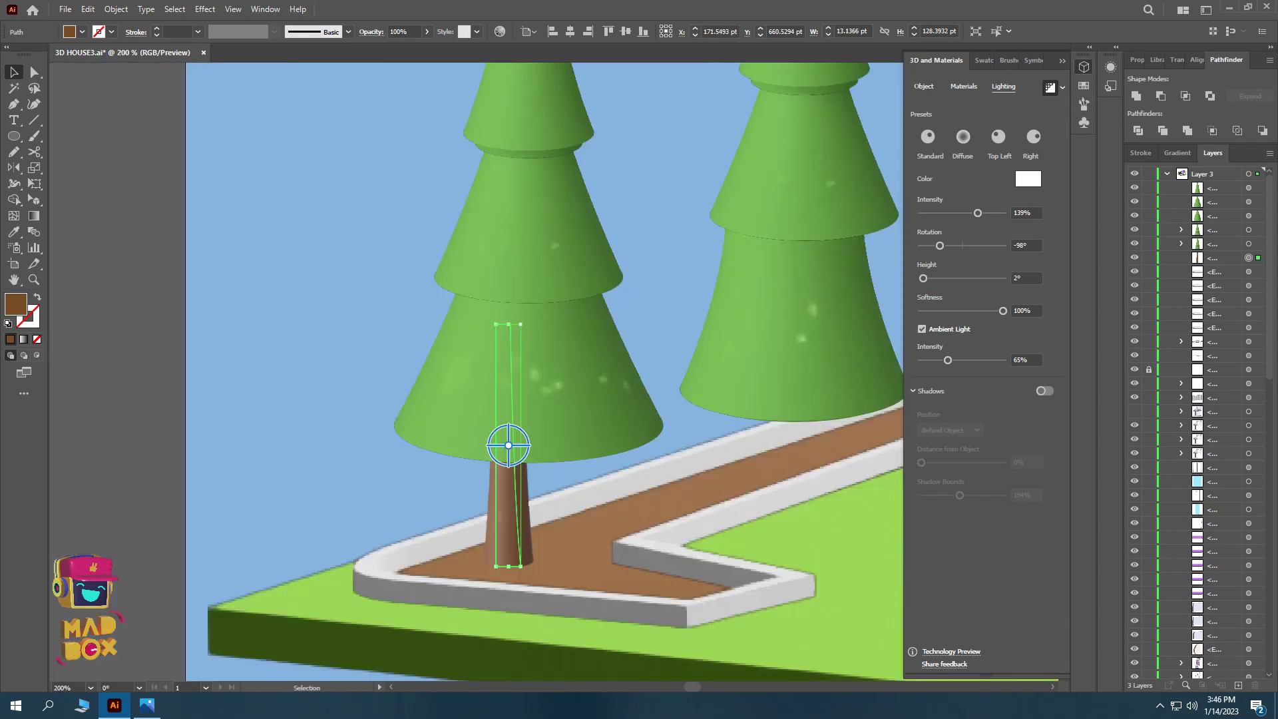
scroll(541, 516, "down", 3)
left_click_drag(522, 326, 519, 327)
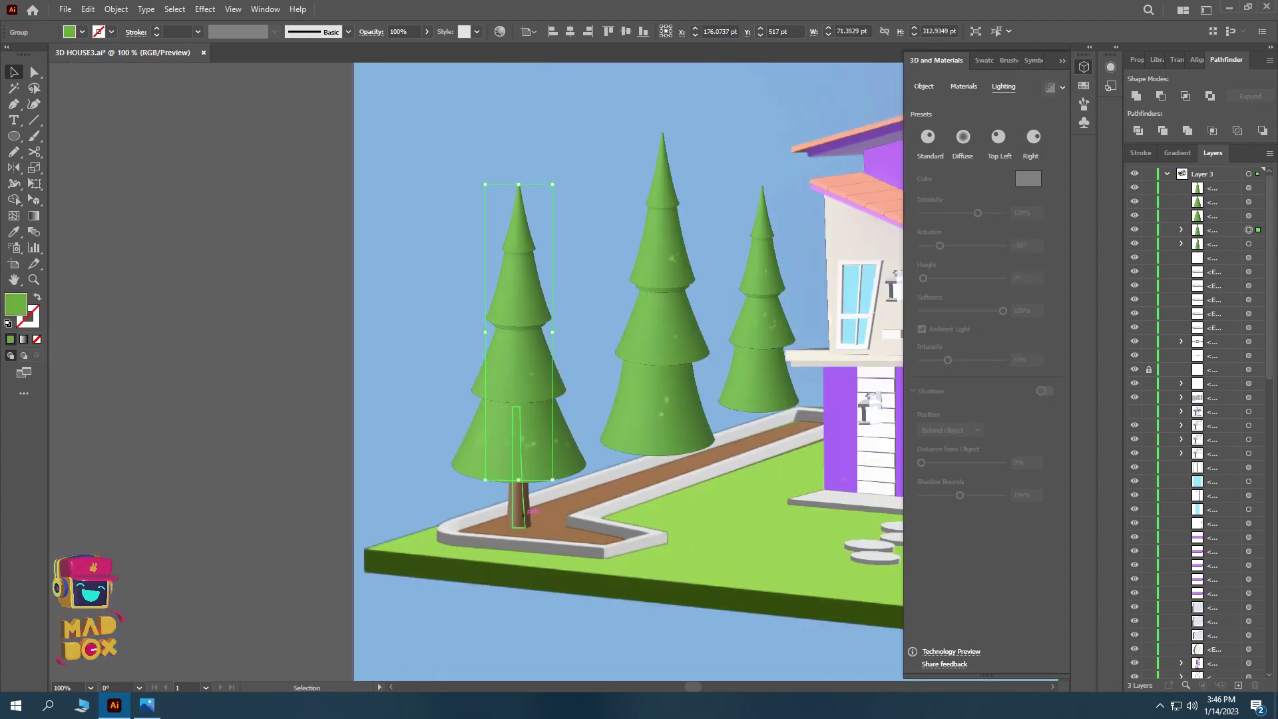
- Adjust the pot profile curve and revolve it into a white 3D pot
left_click(524, 509)
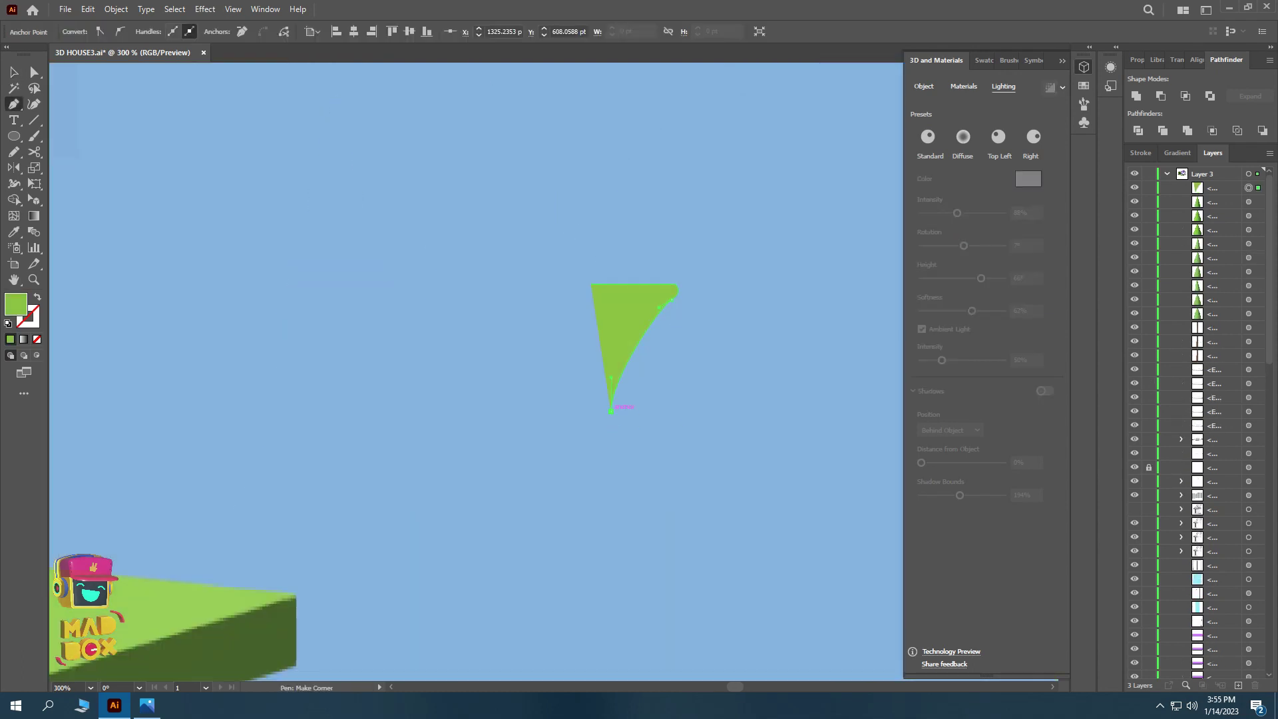
key("v")
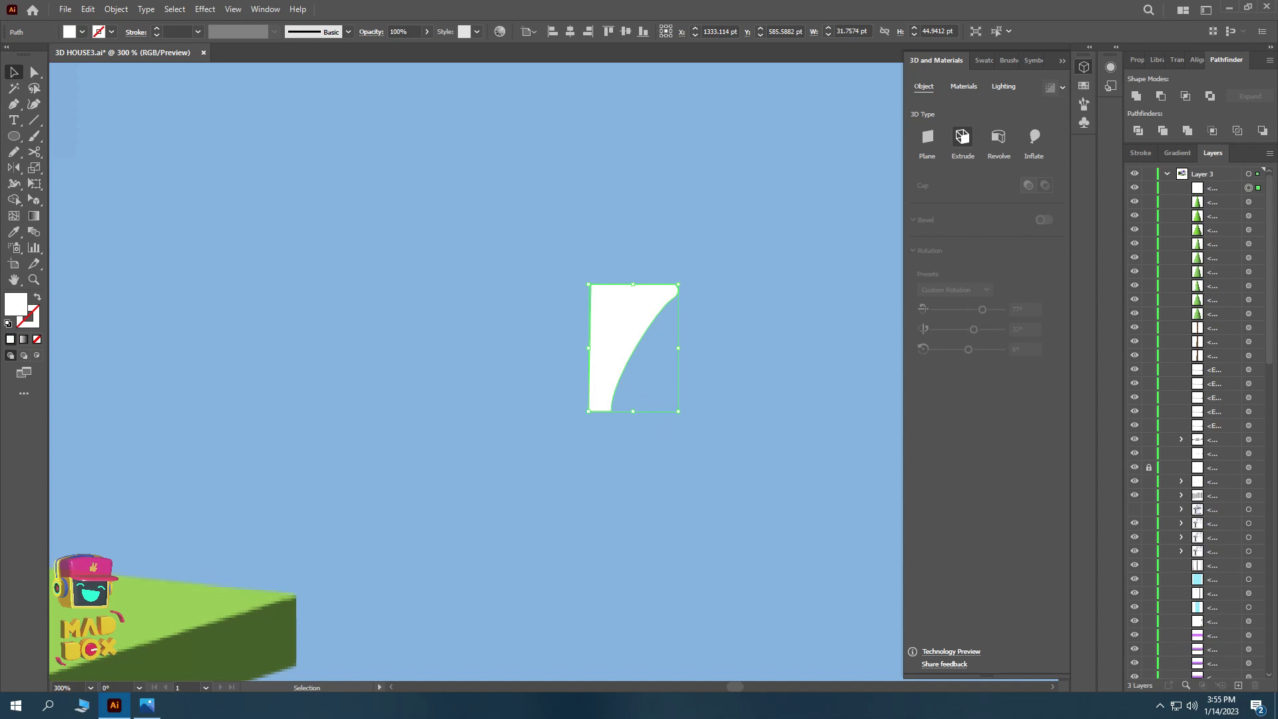
key("a")
left_click_drag(612, 411, 626, 414)
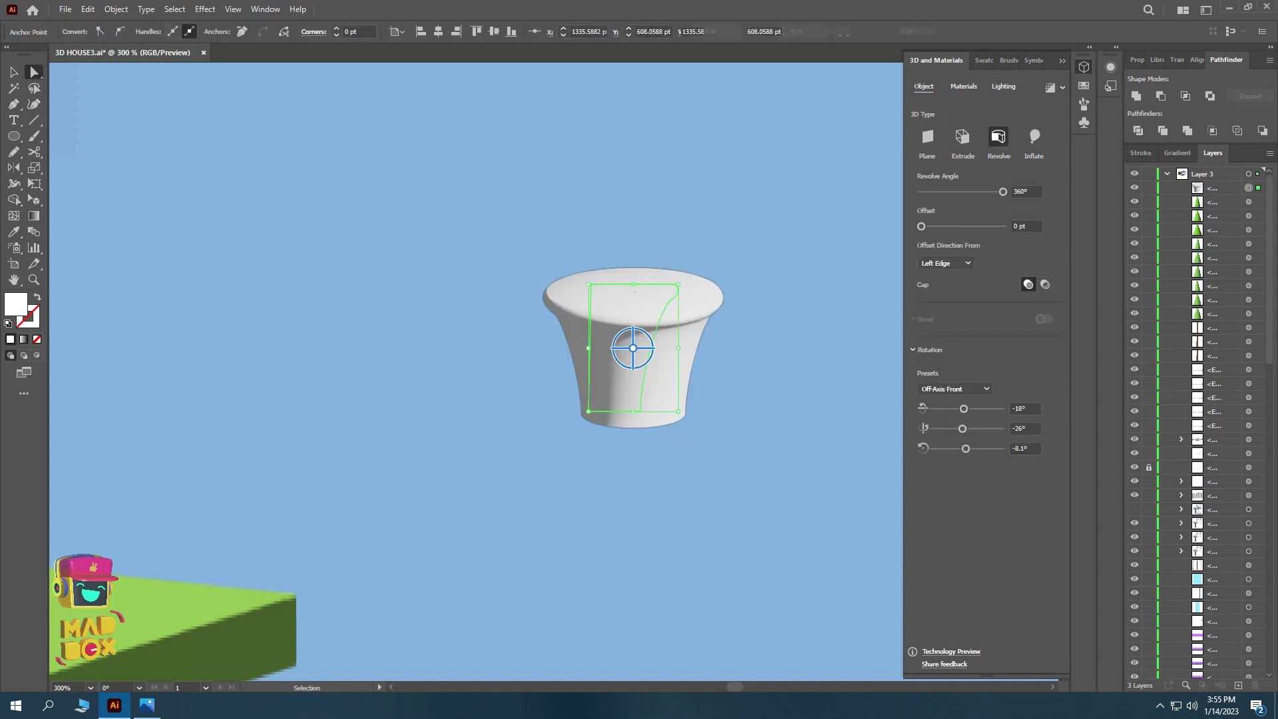
left_click(616, 346)
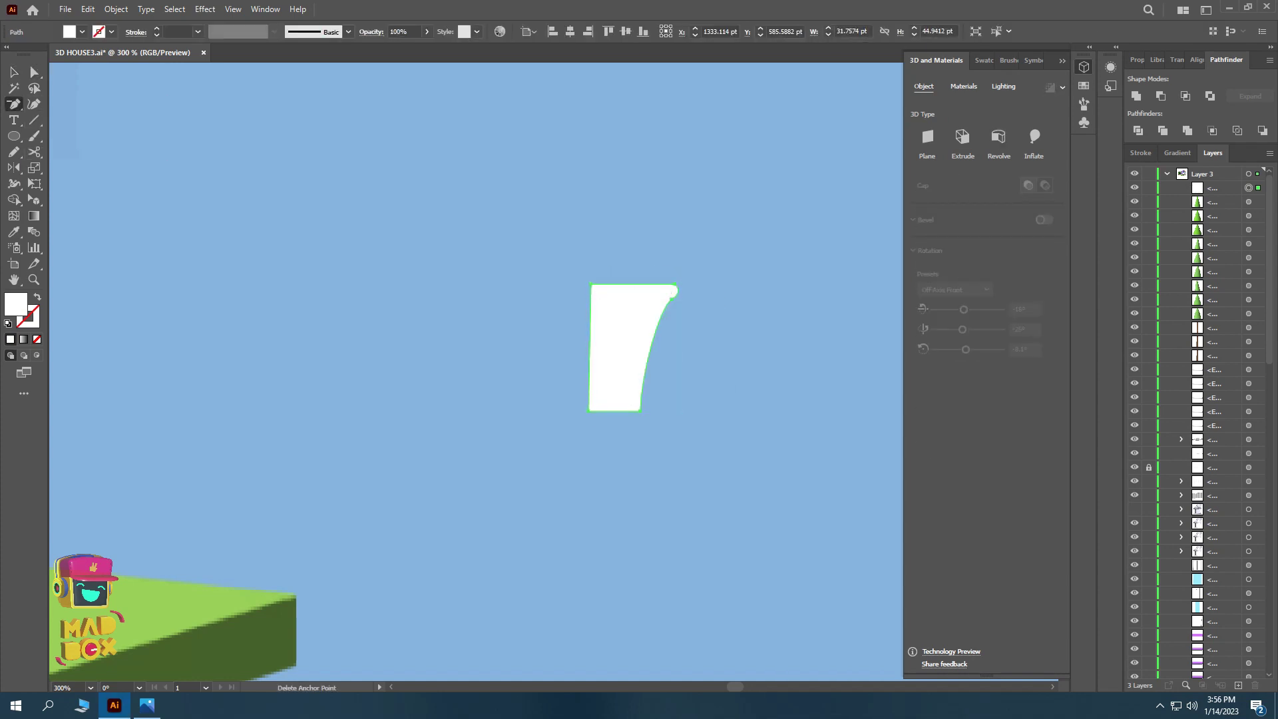
left_click_drag(592, 284, 625, 397)
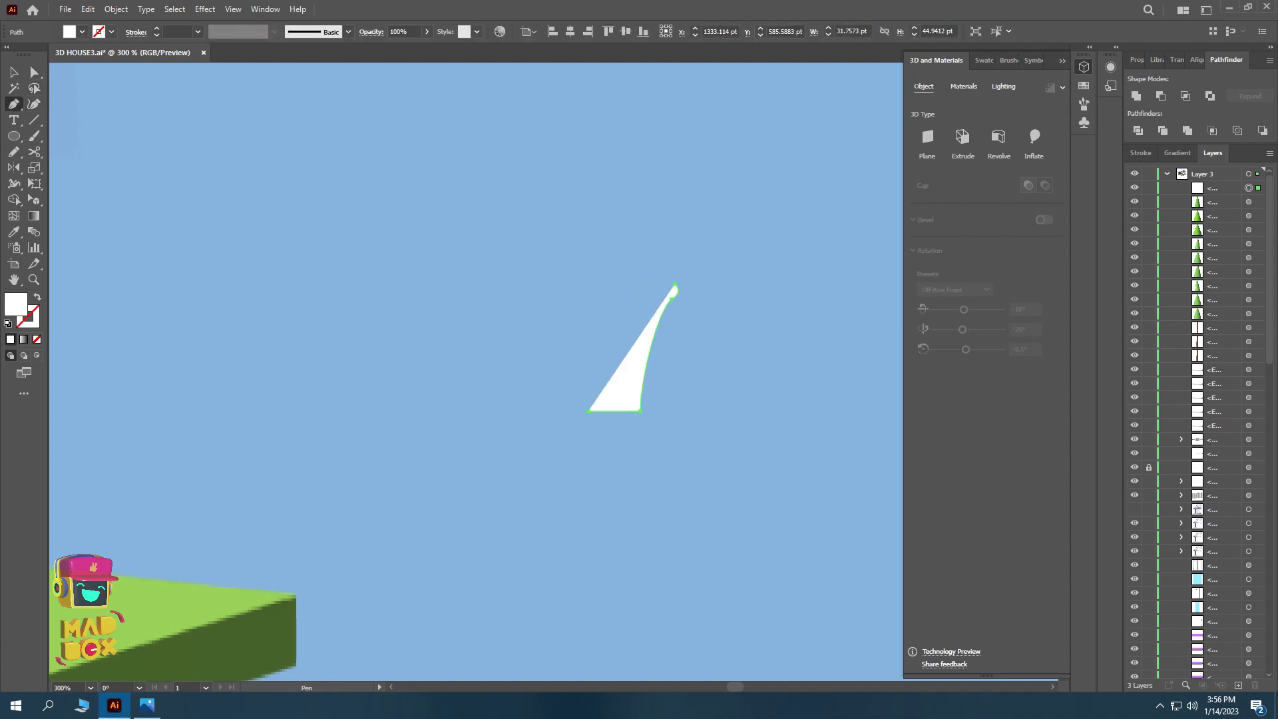
- Fill the soil ellipse tan and save the document
key("p")
scroll(659, 301, "up", 1)
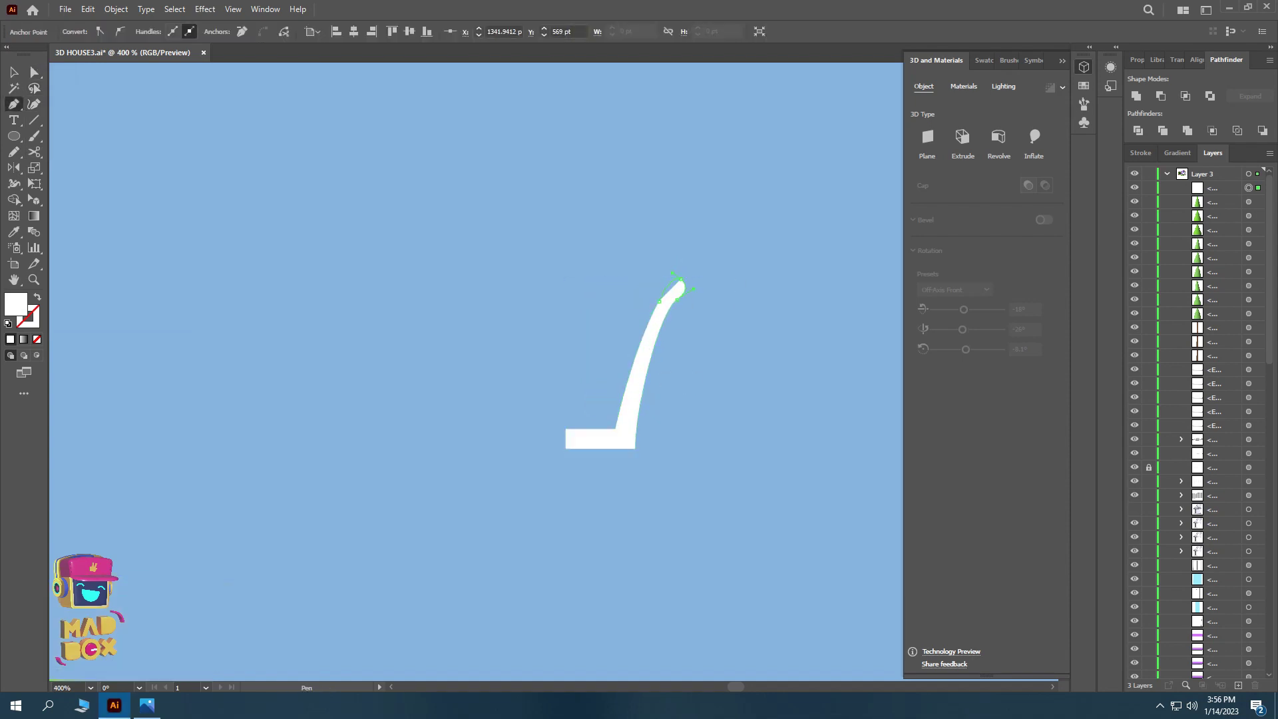
key("ctrl+z")
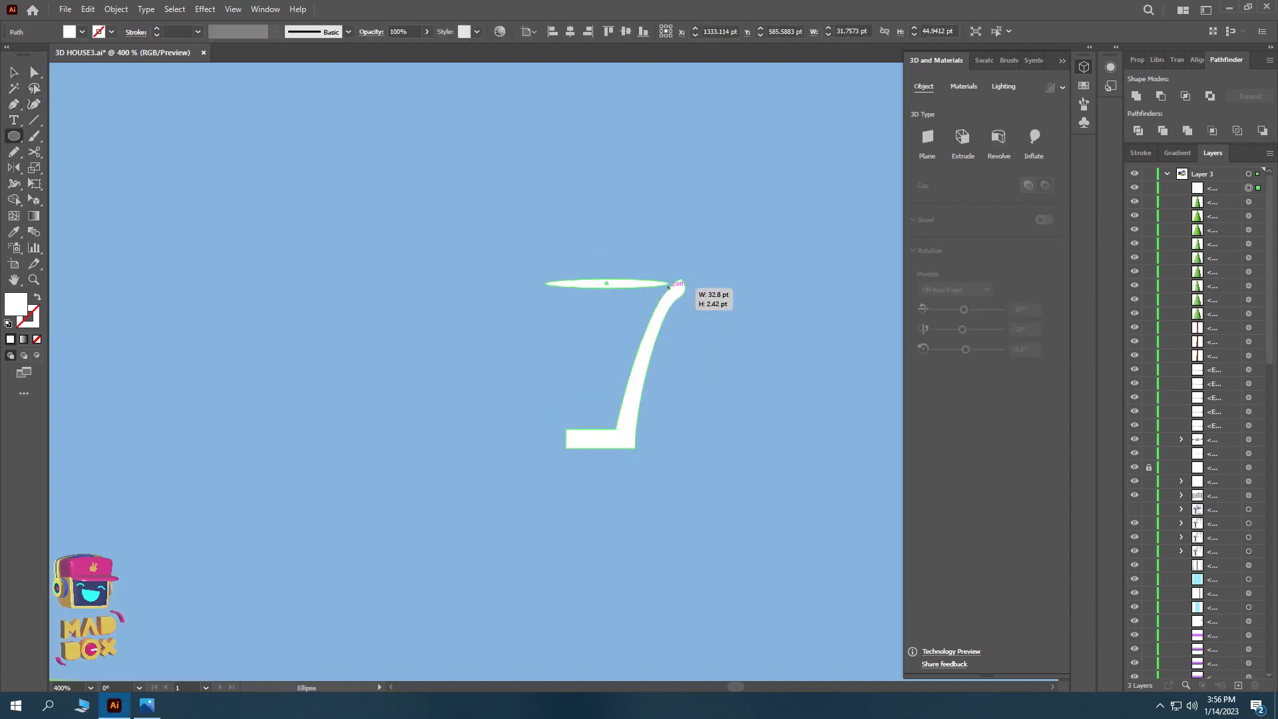
left_click(69, 31)
left_click(92, 72)
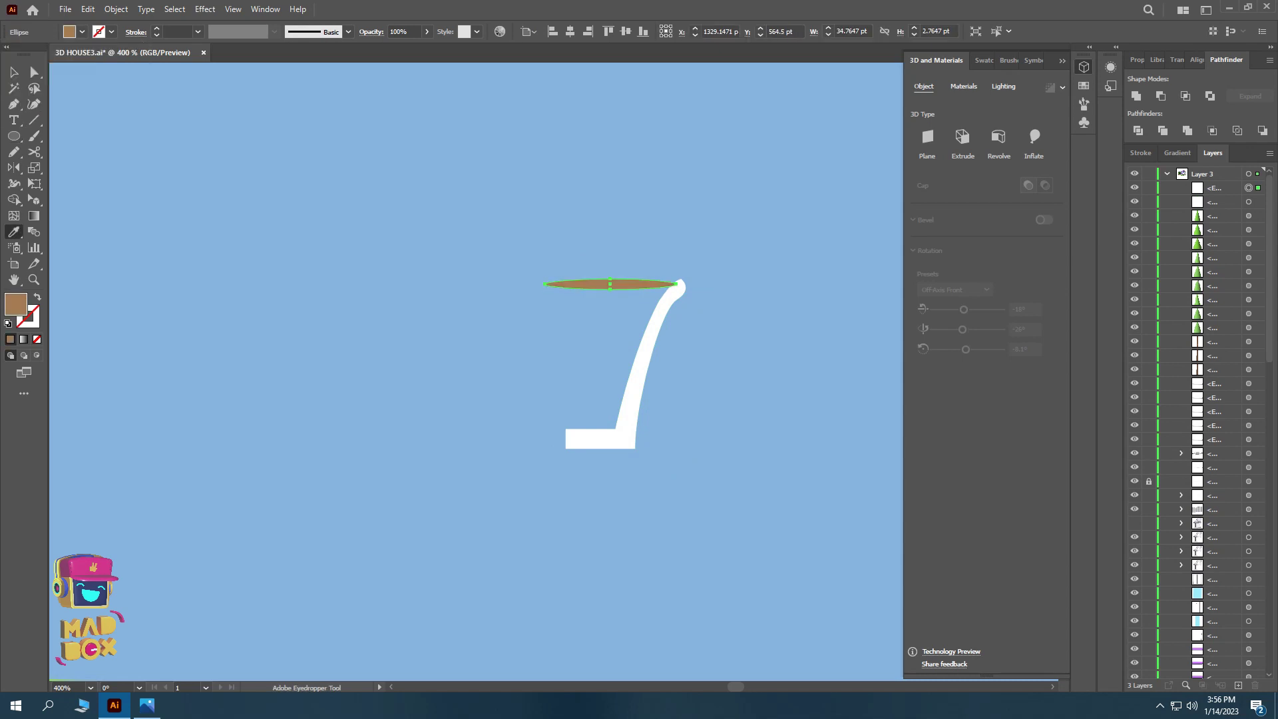
key("v")
key("ctrl+s")
- Lower the tan soil ellipse into the pot rim
key("a")
left_click_drag(611, 281, 611, 289)
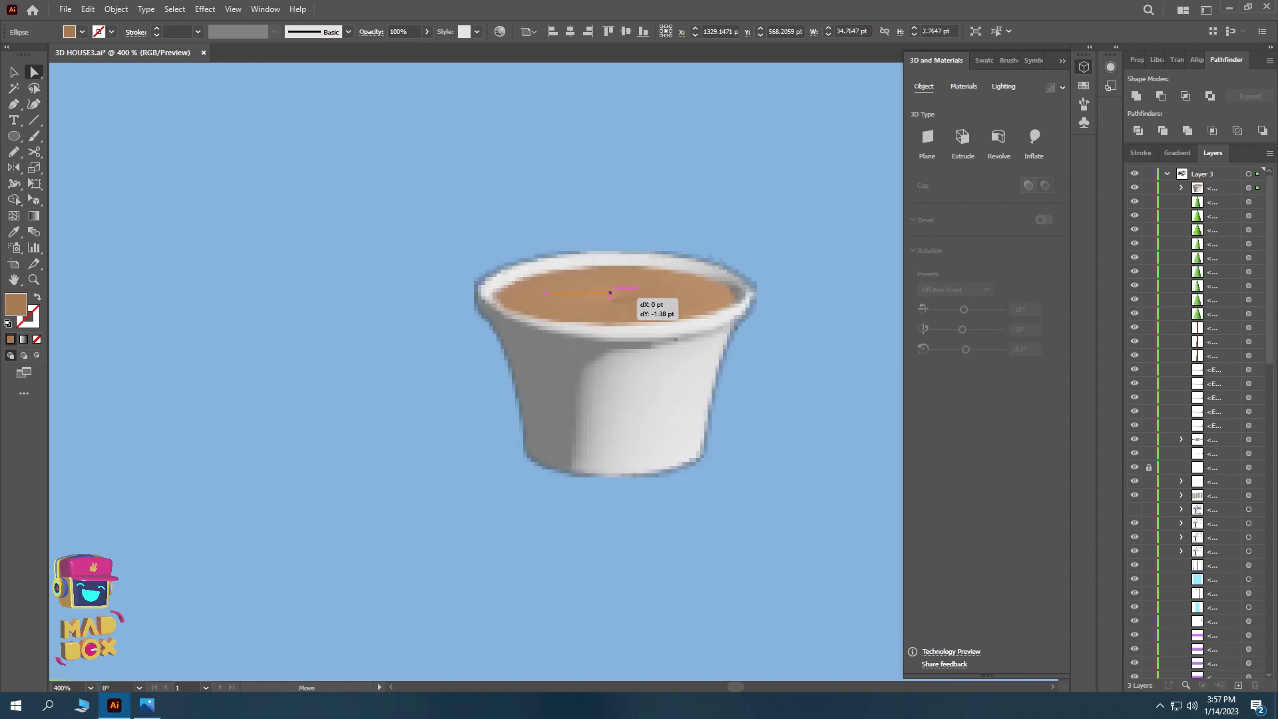
key("v")
key("ctrl+minus")
key("ctrl+minus")
- Pen-draw a four-corner rectangle in the free space above the pot
key("p")
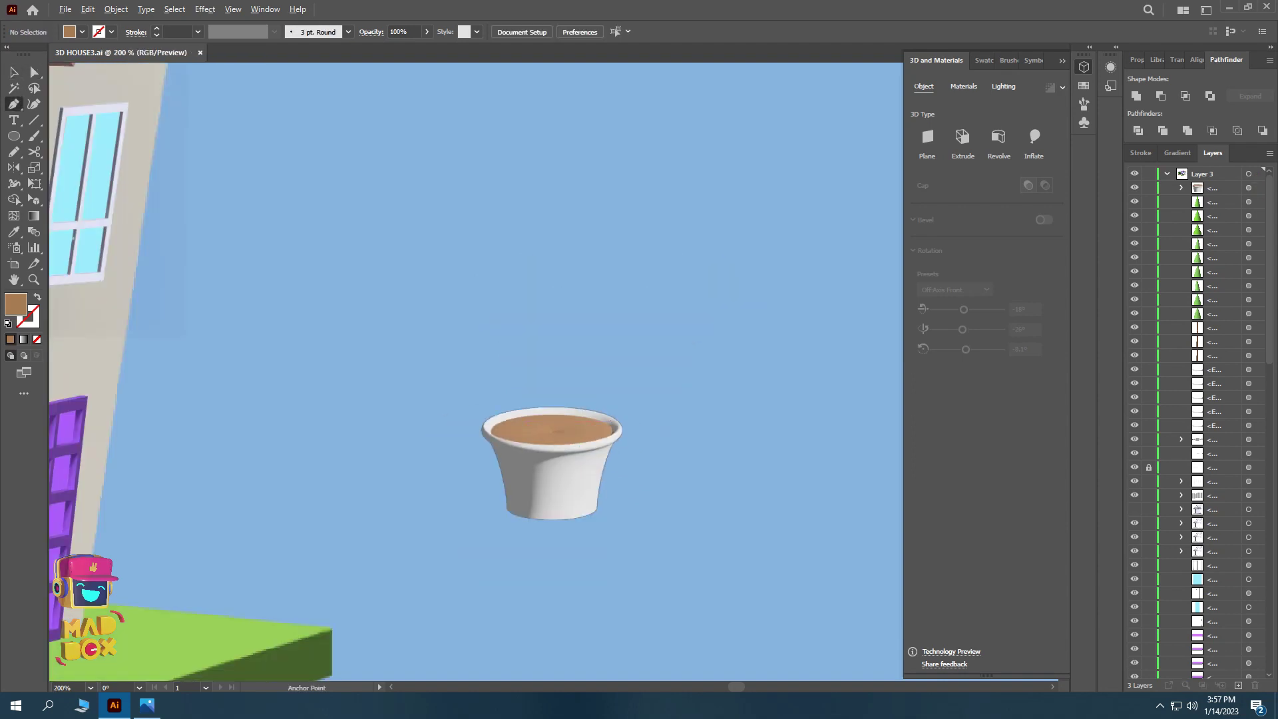
left_click_drag(599, 395, 551, 413)
left_click(626, 430)
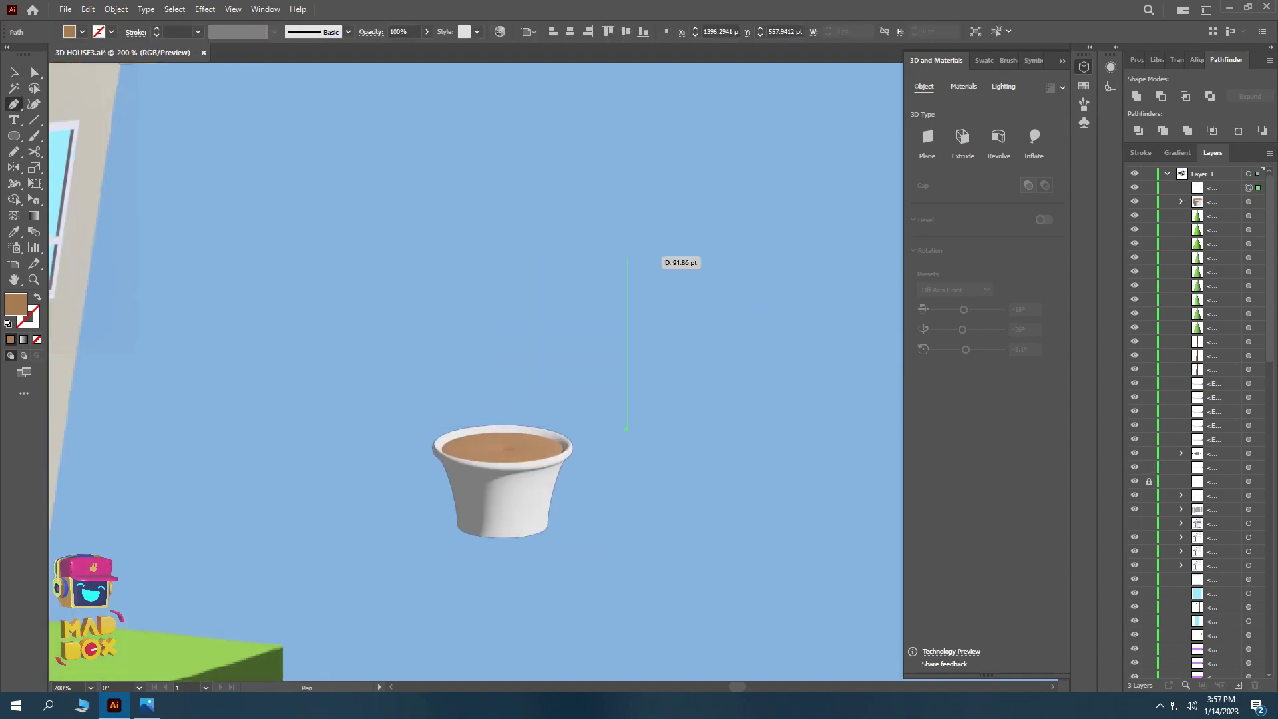
left_click(627, 258)
left_click(511, 257)
left_click(511, 426)
- Fill the rectangle green, revolve it into a shortened cylinder in the pot, and apply a textured material
left_click(82, 31)
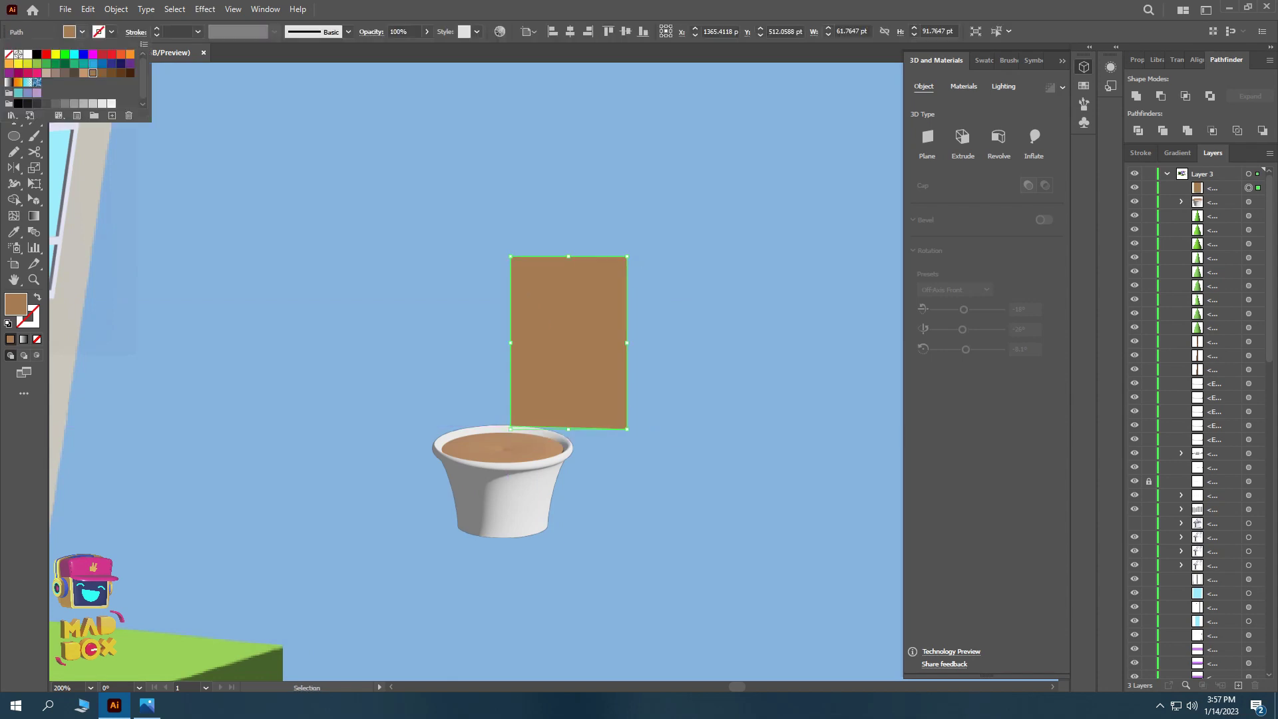
left_click(40, 50)
left_click(998, 137)
left_click_drag(598, 343, 504, 358)
left_click_drag(504, 272, 504, 333)
left_click(963, 87)
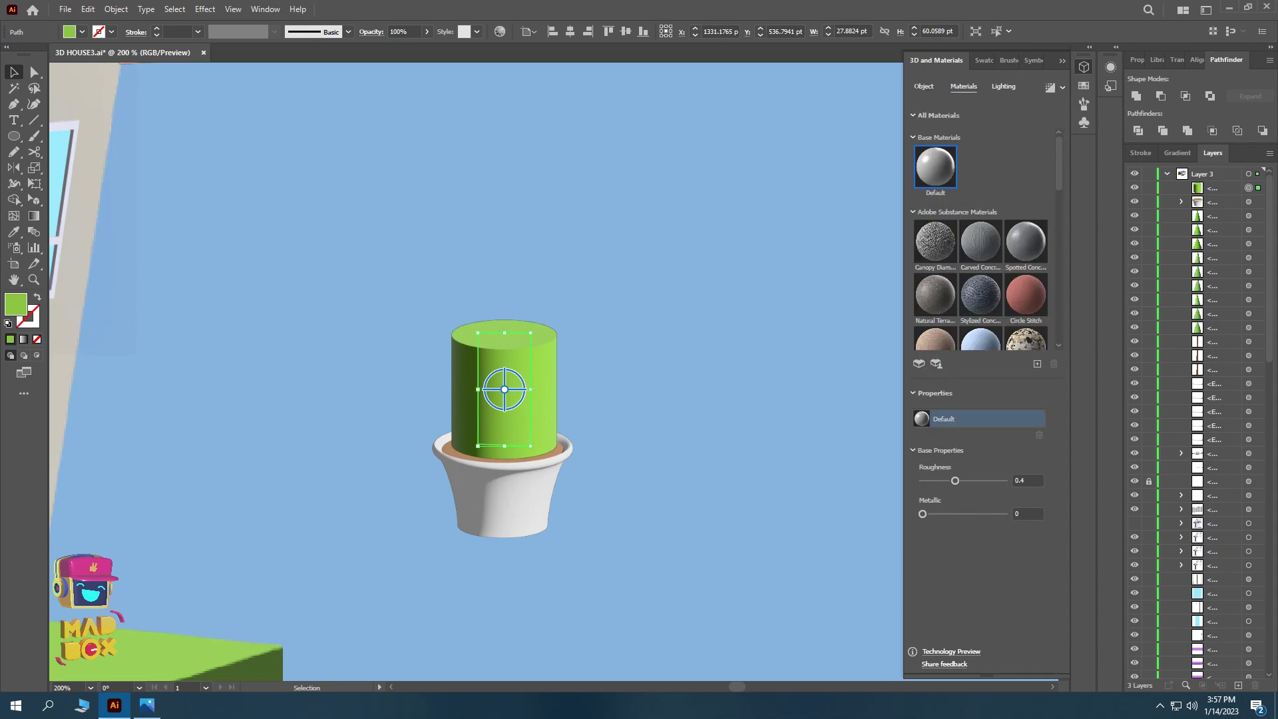
left_click(936, 174)
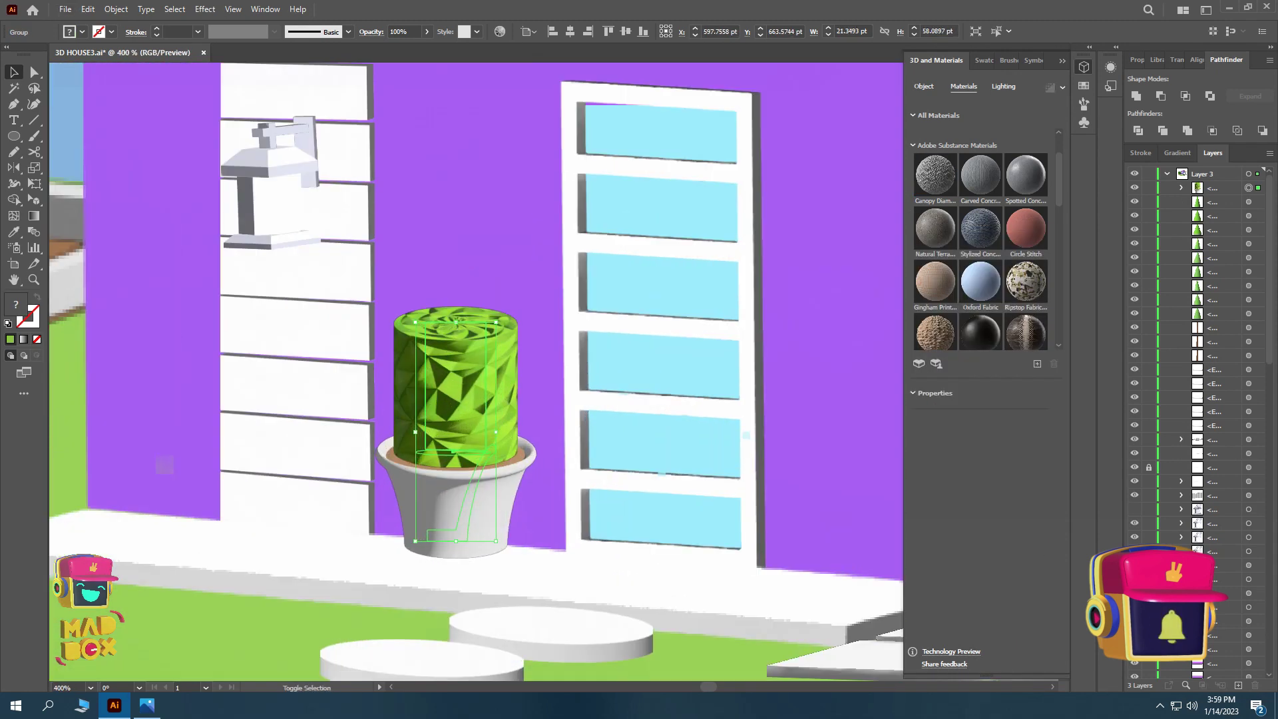
- Shrink the potted bush by the door and curve the new green stem path
left_click_drag(474, 347, 470, 387)
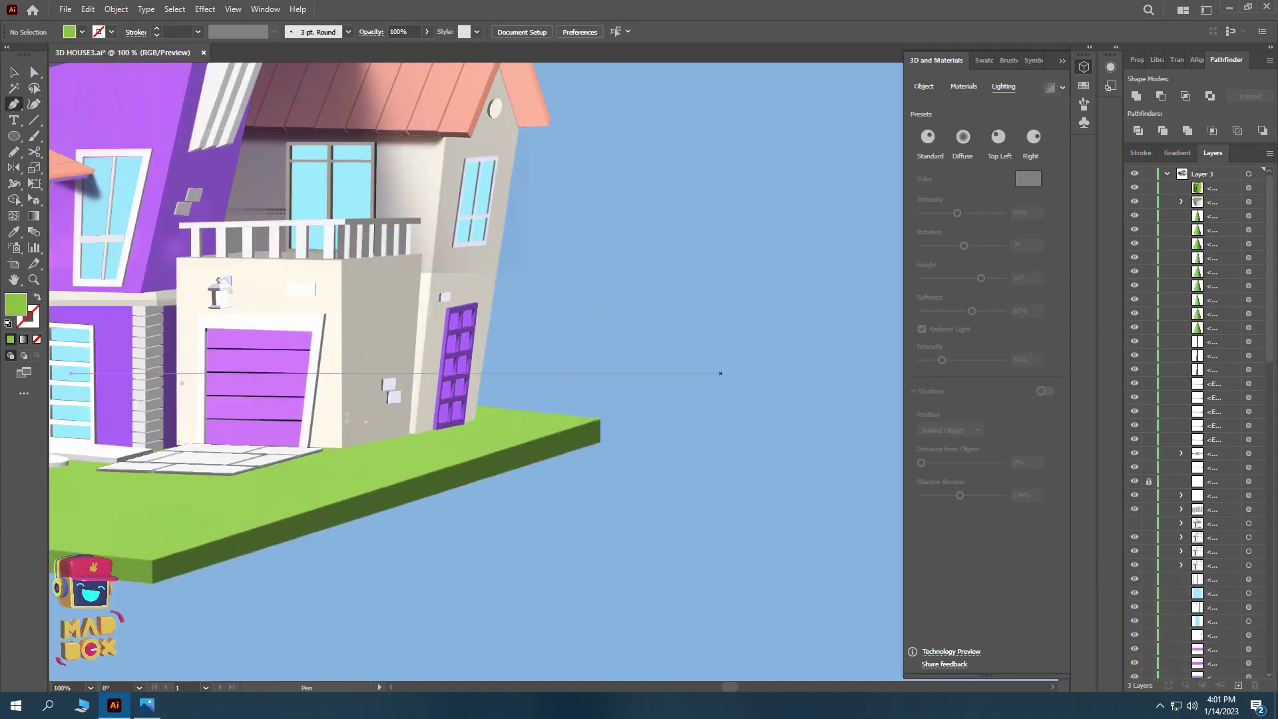
left_click_drag(784, 362, 775, 366)
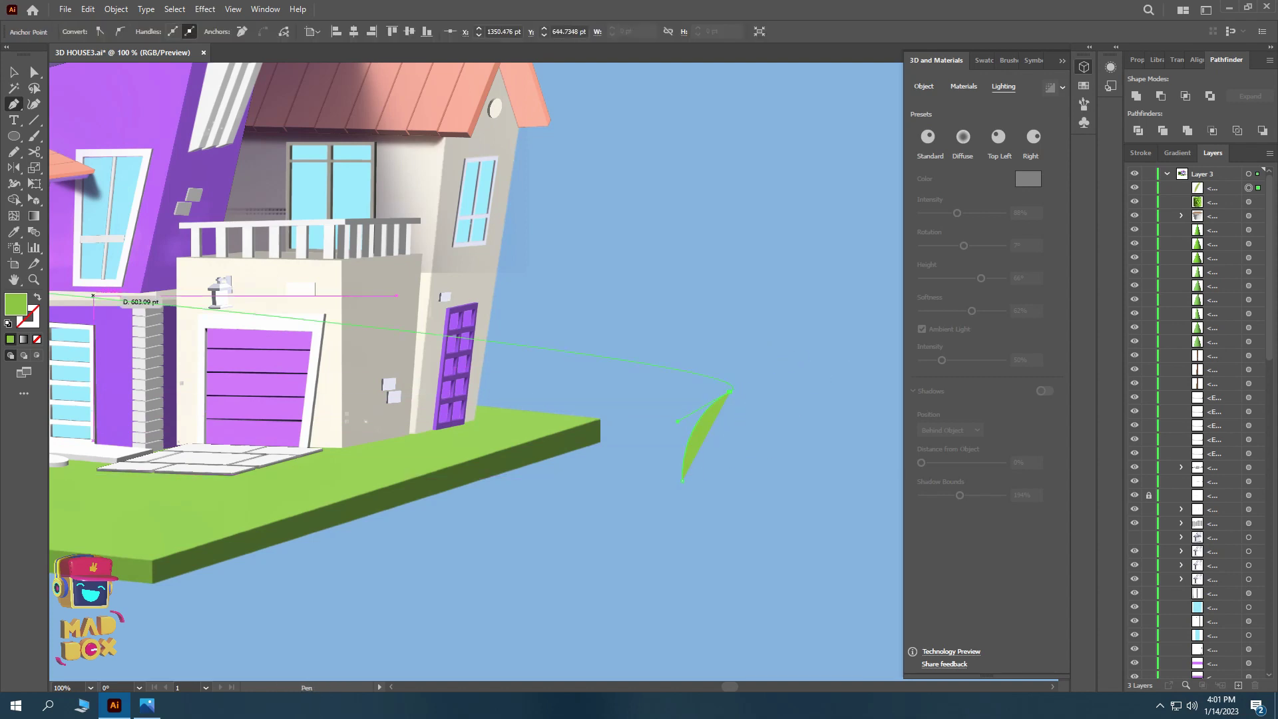
key("ctrl+plus")
key("ctrl+plus")
key("ctrl+plus")
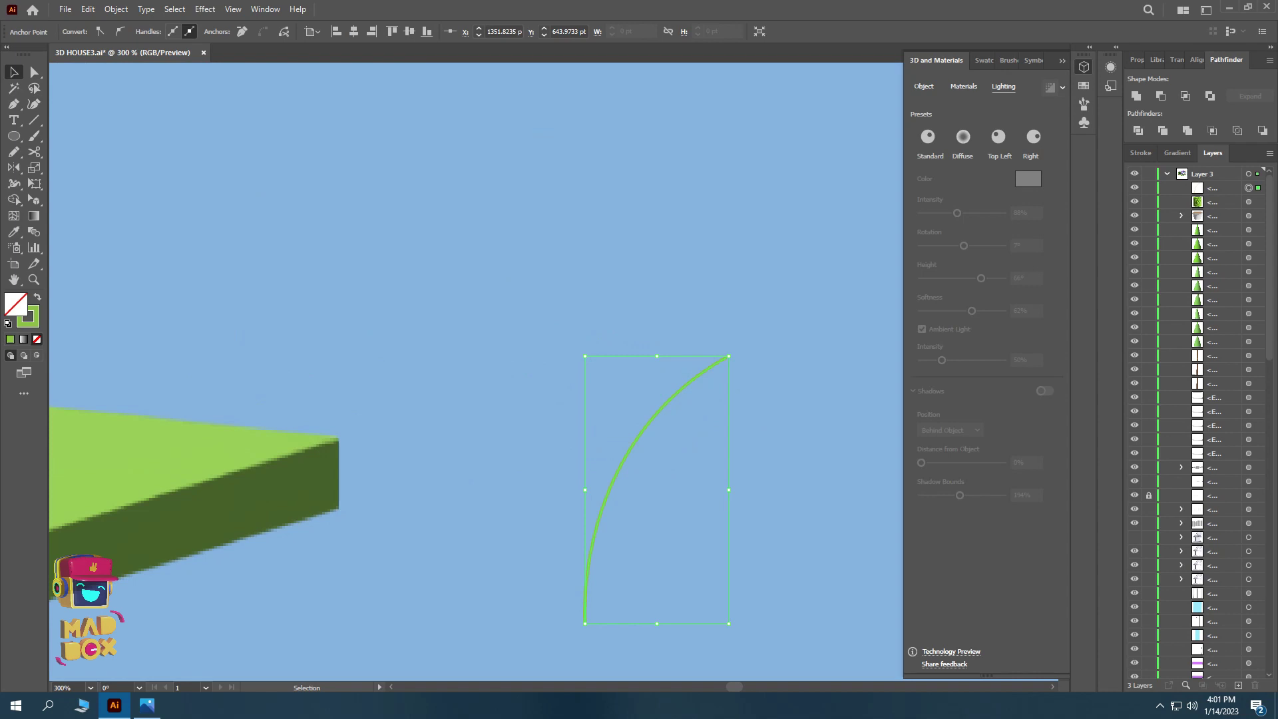
key("ctrl+minus")
key("ctrl+minus")
key("ctrl+minus")
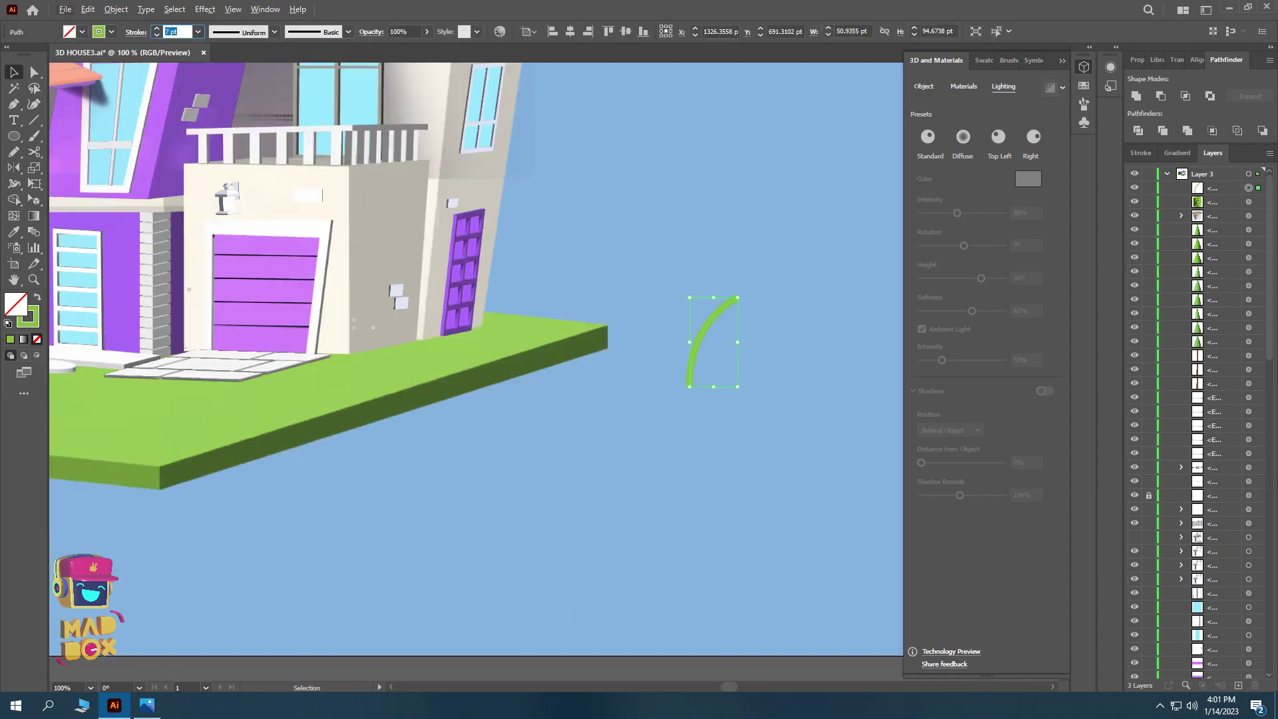
key("ctrl+plus")
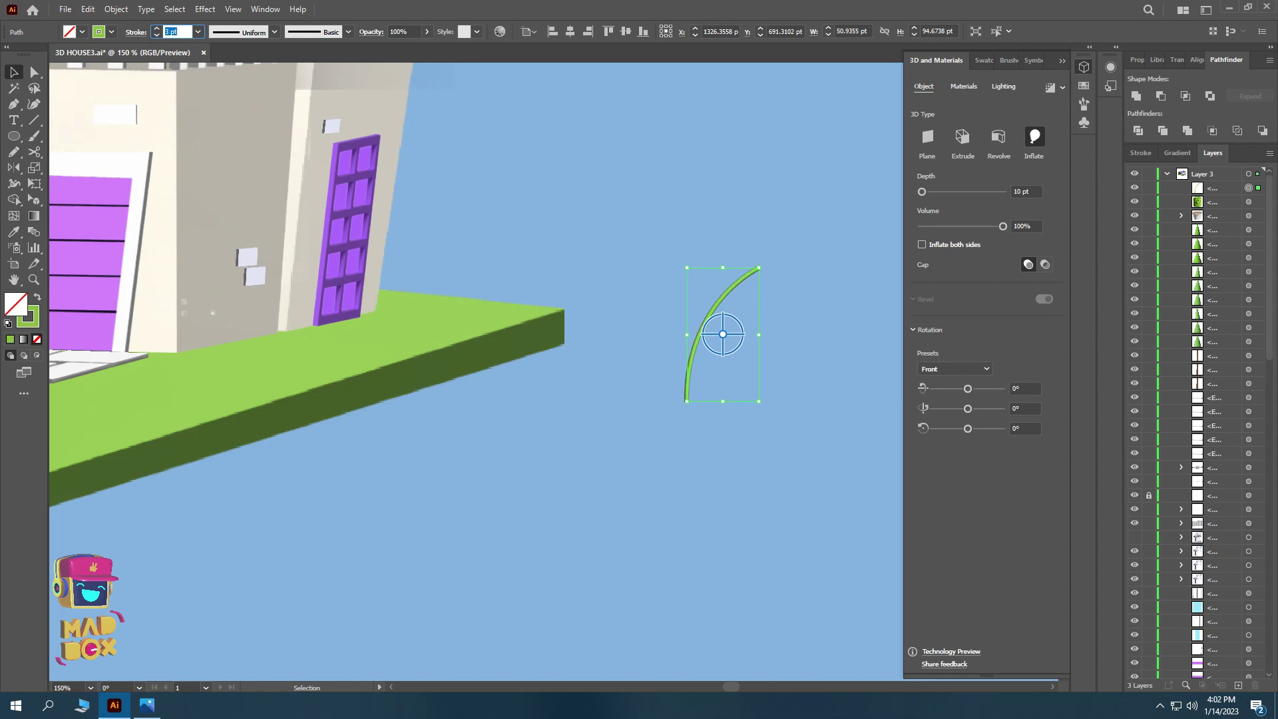
- Pen-draw additional stems from the base of the curved stem
left_click(676, 402)
key("p")
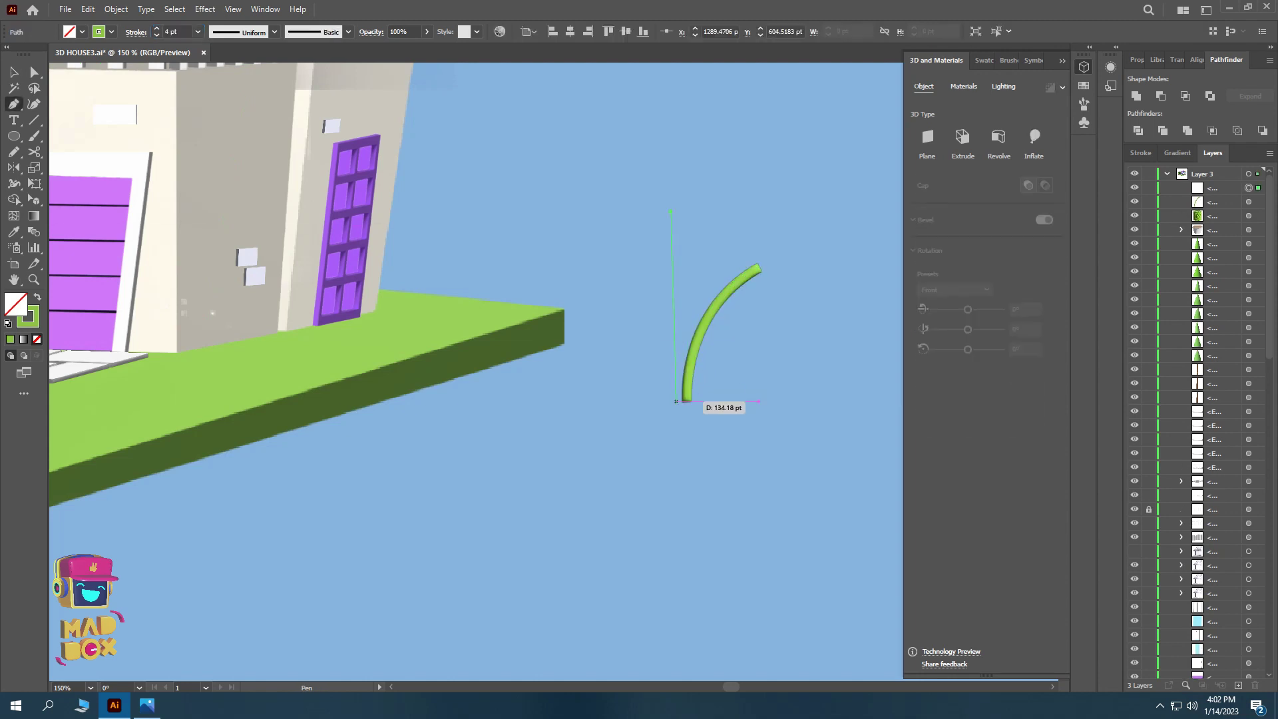
left_click(677, 402)
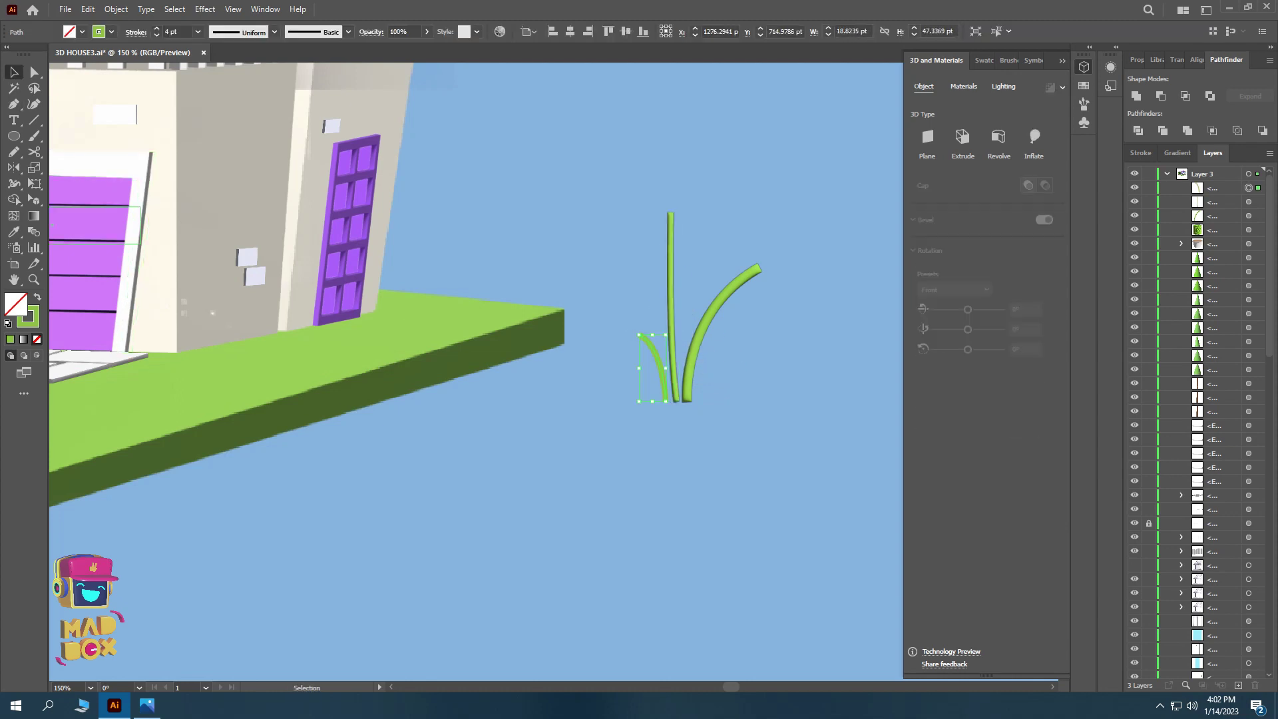
key("p")
scroll(686, 300, "right", 5)
left_click(671, 325)
scroll(725, 291, "right", 3)
- Draw a flat leaf shape with a pointed tip and smooth curve
key("Escape")
left_click(664, 215)
left_click_drag(663, 307, 689, 367)
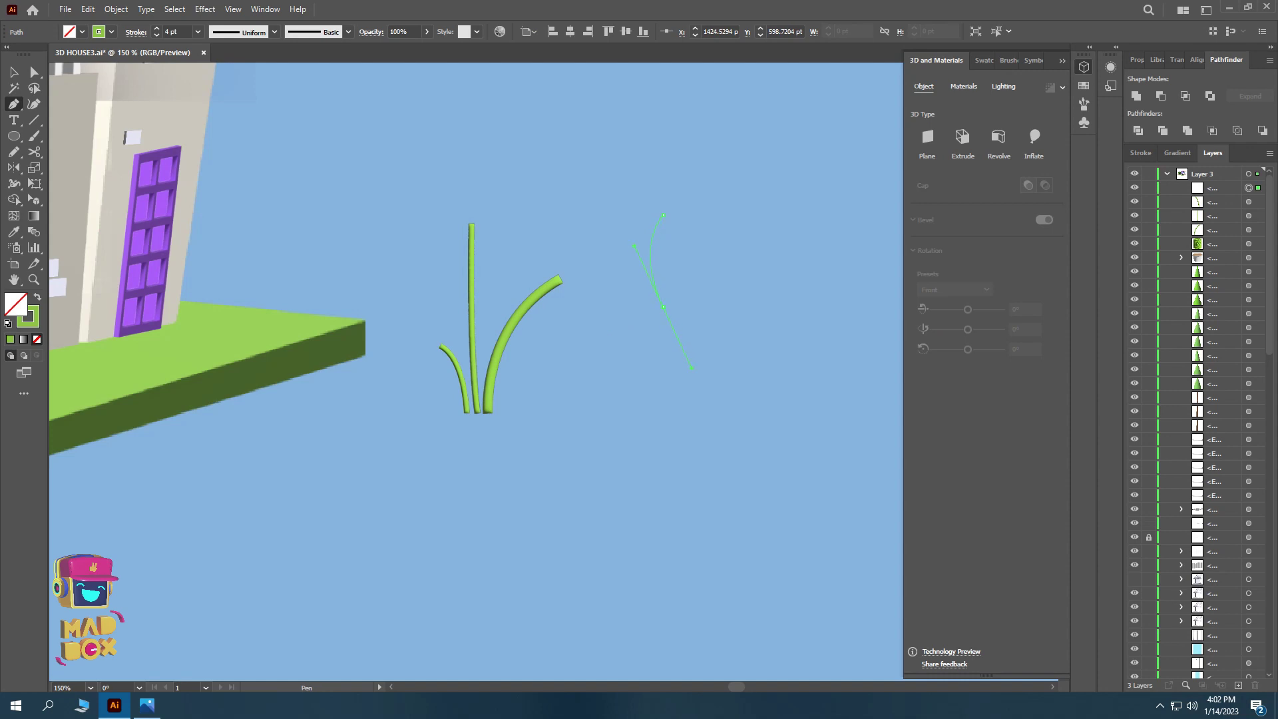
scroll(678, 307, "up", 2)
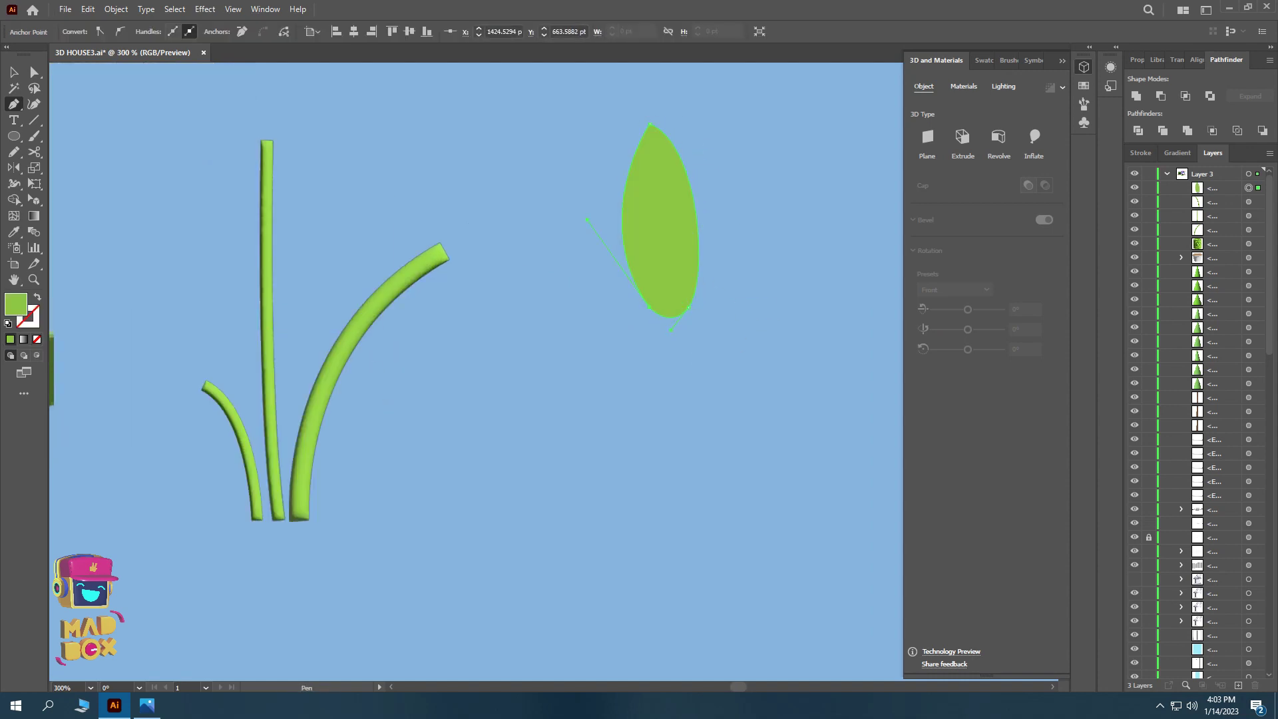
- Copy a leaf, extrude it 10 pt deep, rotate it in 3D and set it on the curved stem's tip
key("v")
scroll(634, 176, "down", 1)
left_click_drag(651, 206, 589, 286)
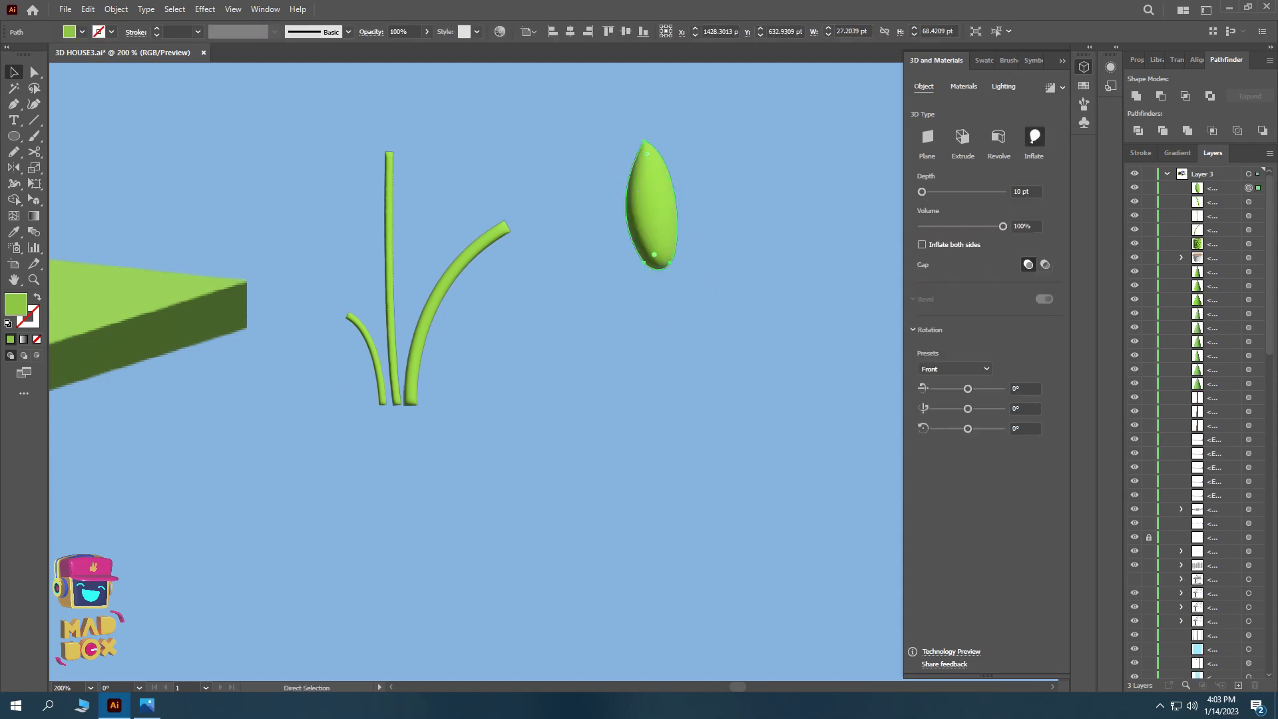
left_click(962, 137)
type("10")
key("Return")
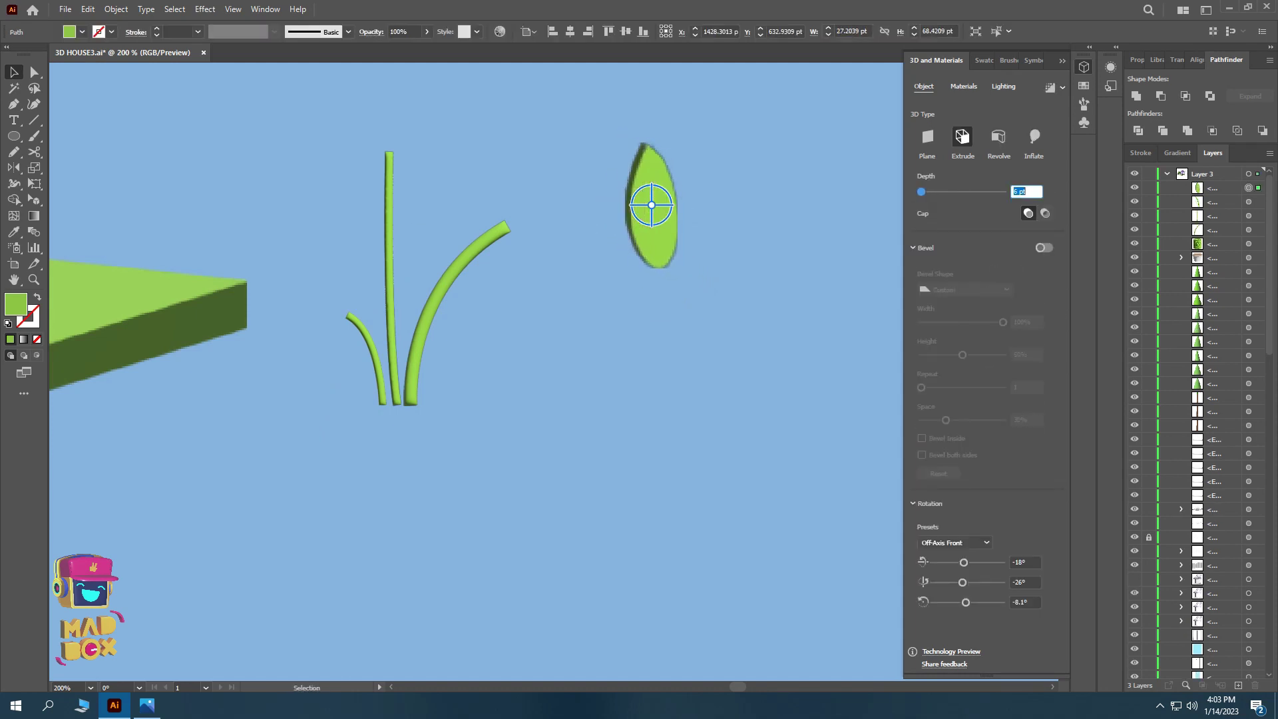
left_click_drag(652, 205, 665, 187)
left_click_drag(13, 104, 84, 151)
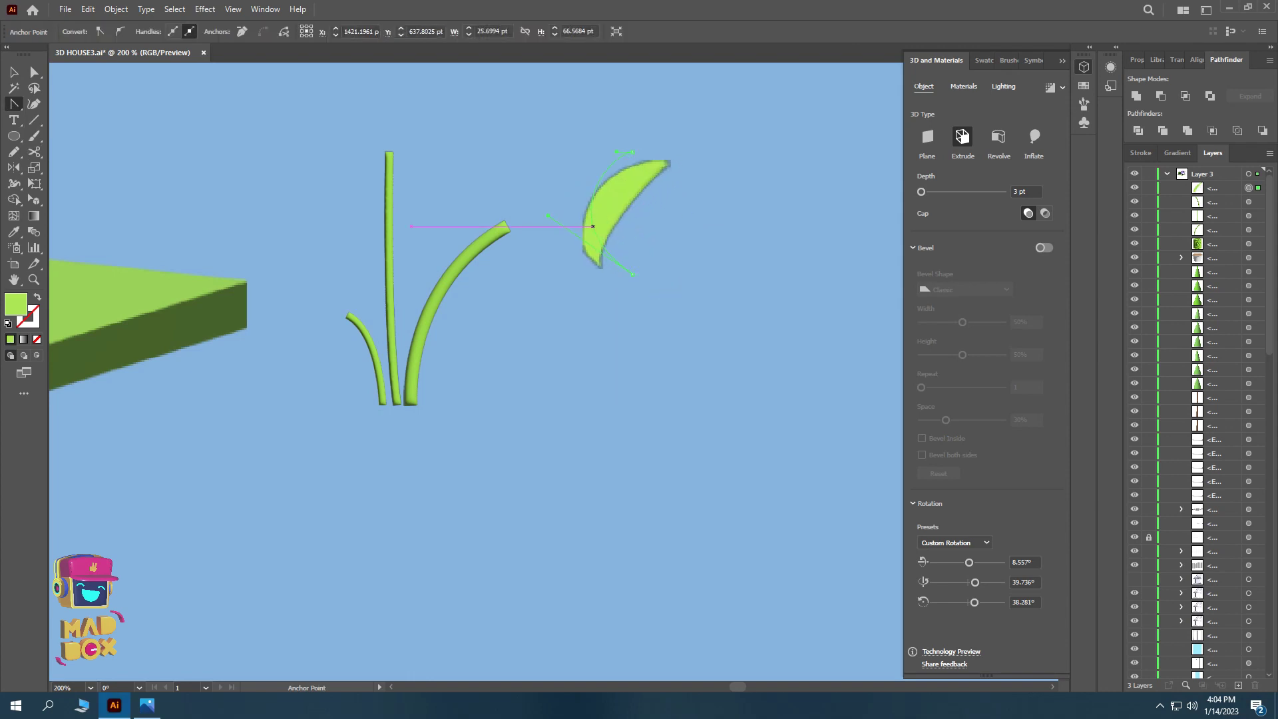
mouse_move(633, 214)
left_mouse_down()
mouse_move(556, 193)
mouse_move(590, 220)
left_mouse_up()
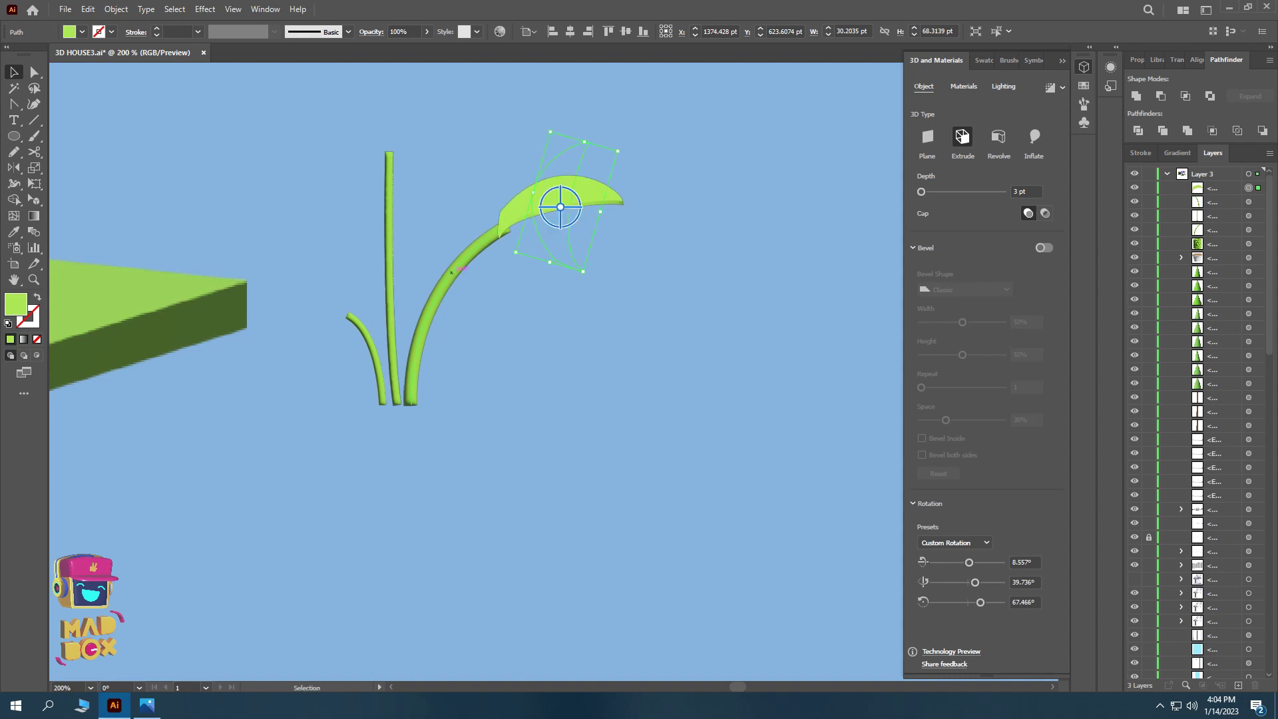
- Shift the back leaf slightly right so it sits on its stem
left_click(444, 293)
left_click(393, 278)
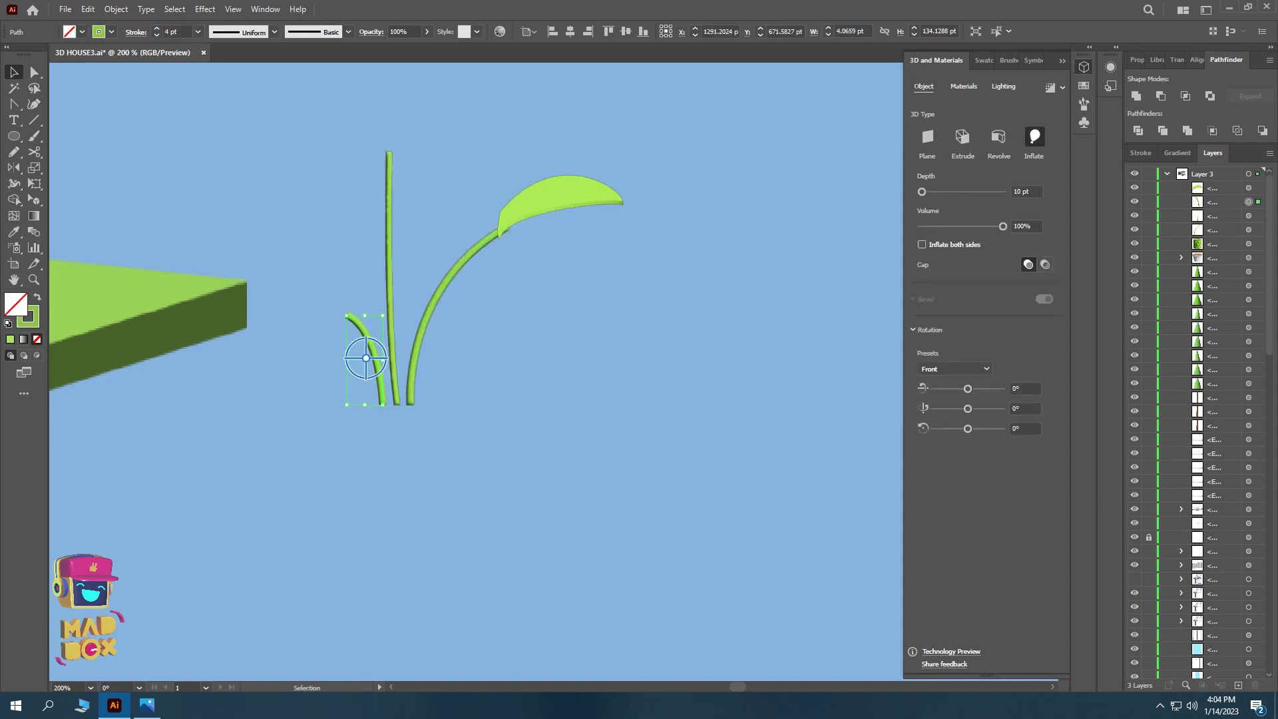
left_click(443, 296)
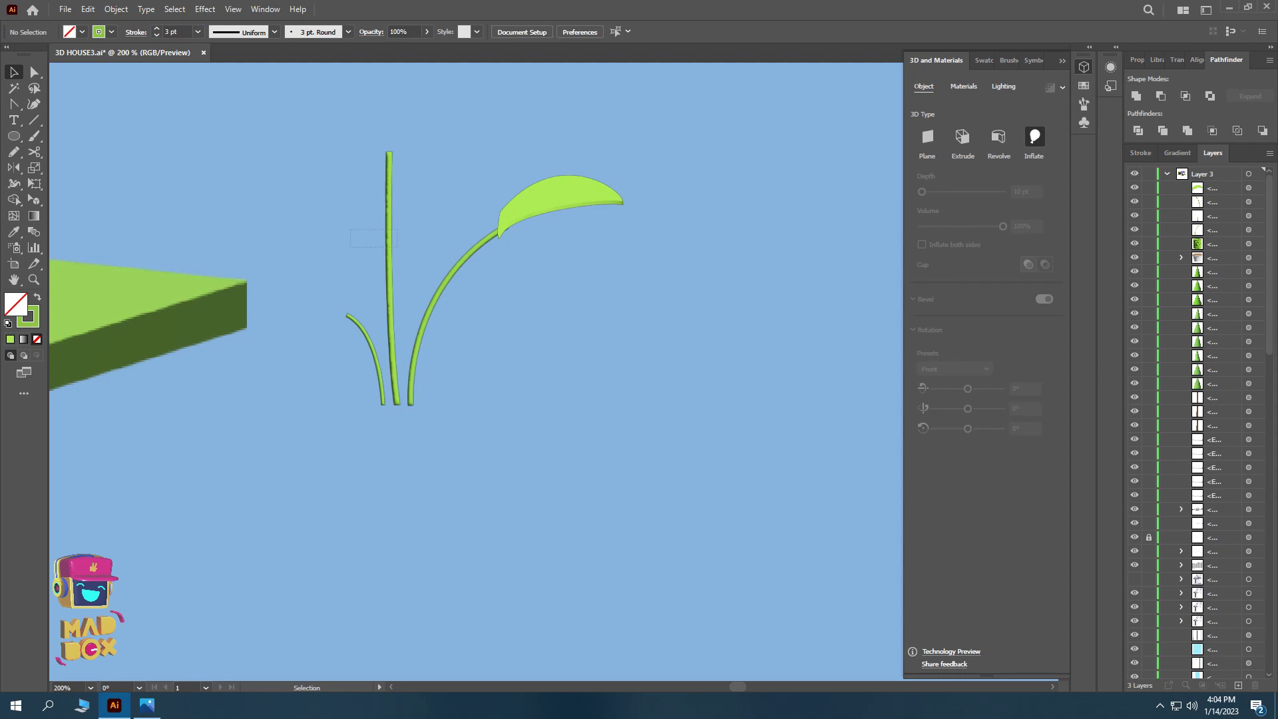
left_click(559, 207)
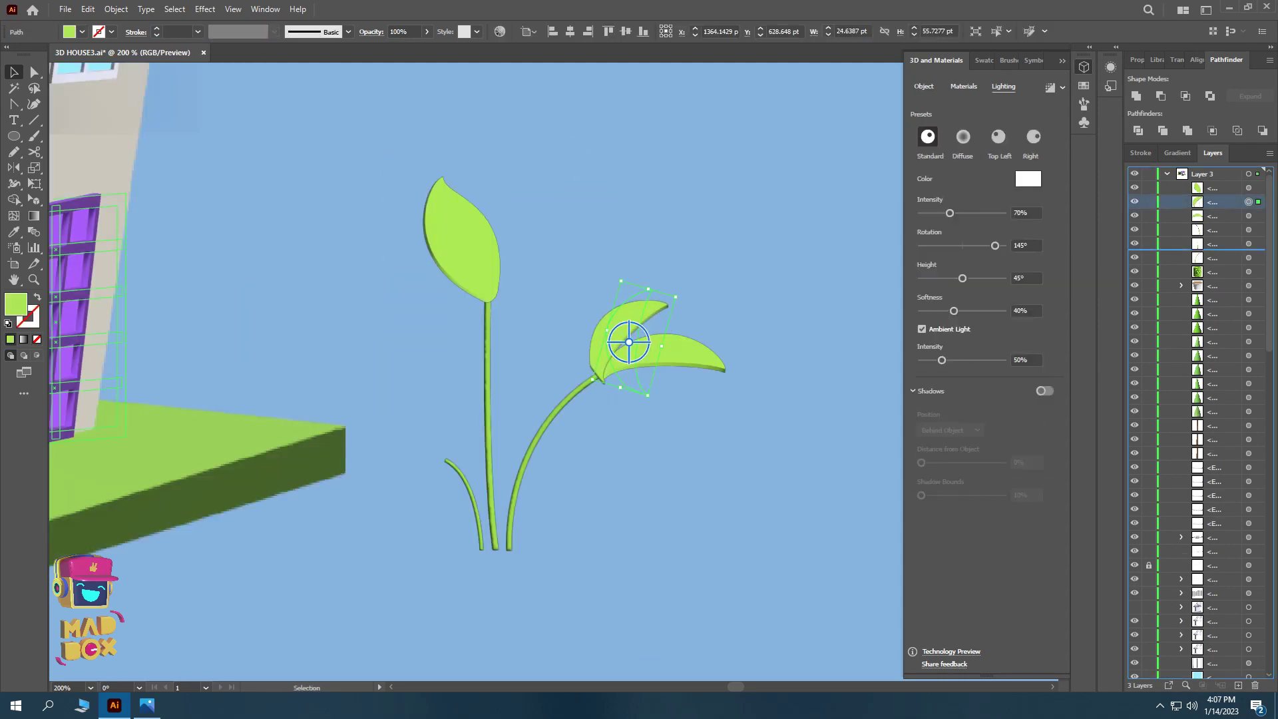
left_click_drag(631, 340, 635, 341)
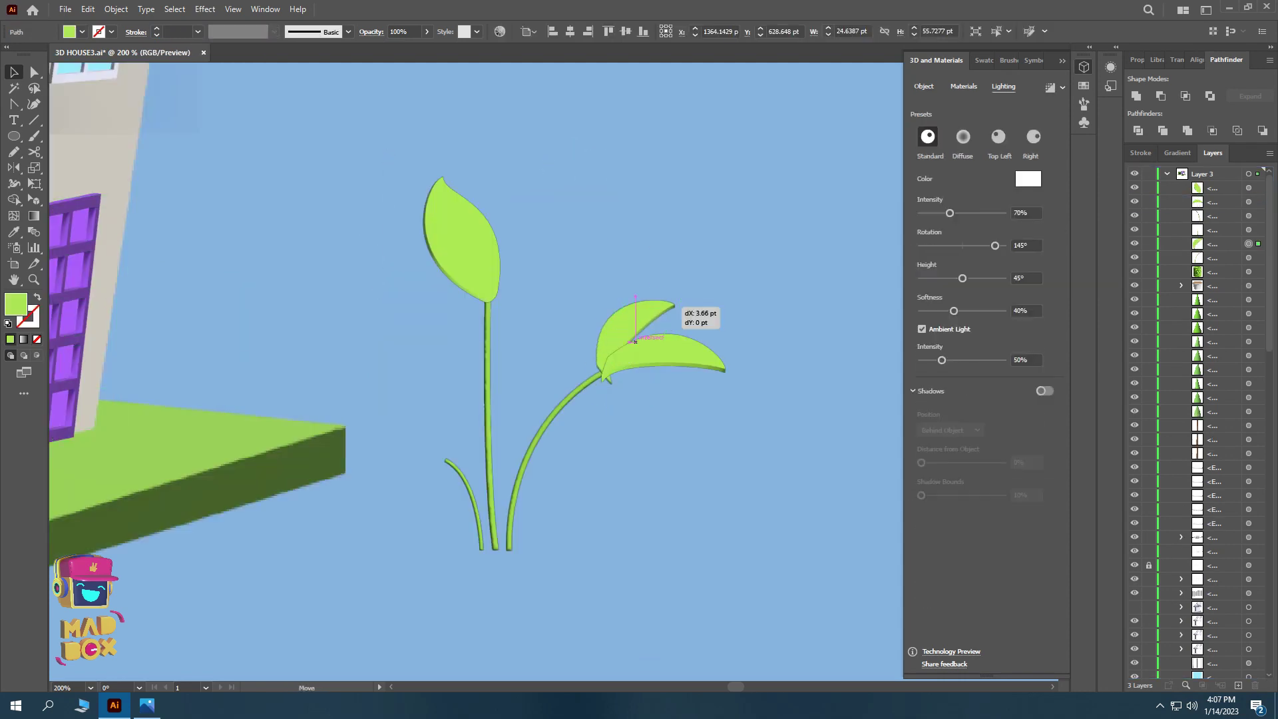
left_click_drag(662, 286, 666, 287)
- Reshape one leaf's curve, then shrink the plant group and place it beside the garage
scroll(444, 535, "up", 2)
key("a")
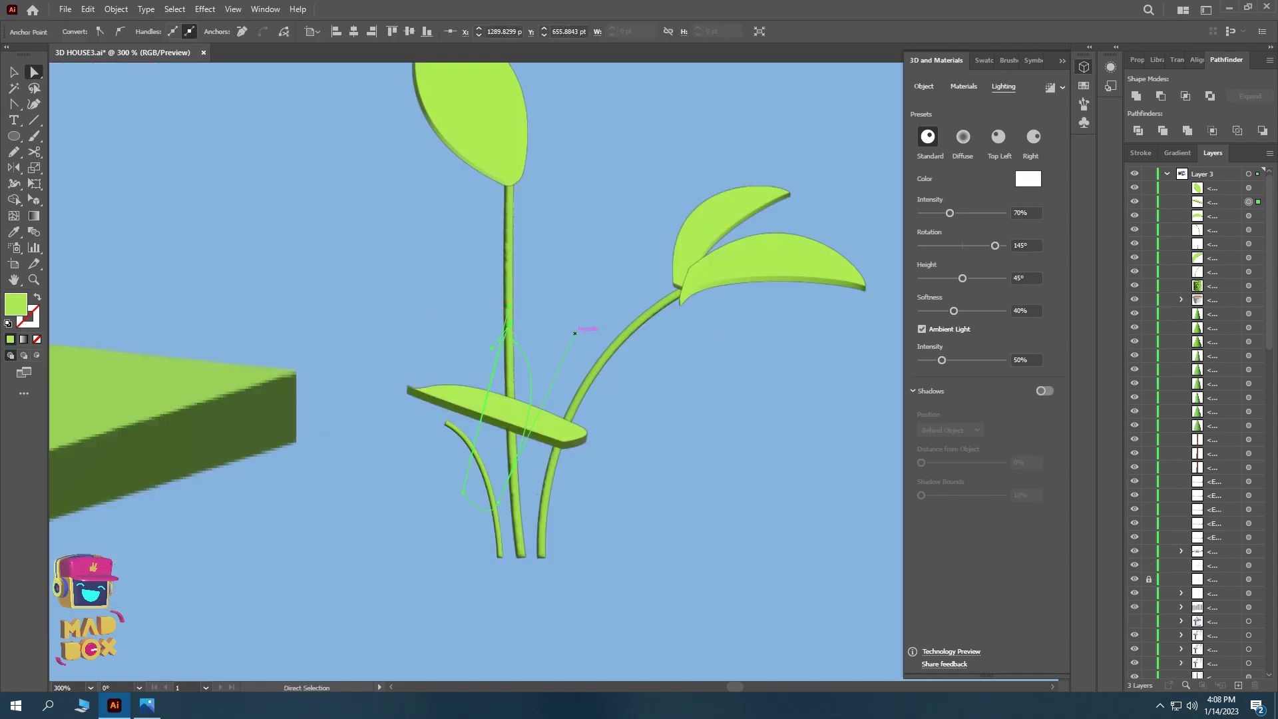
left_click(497, 503)
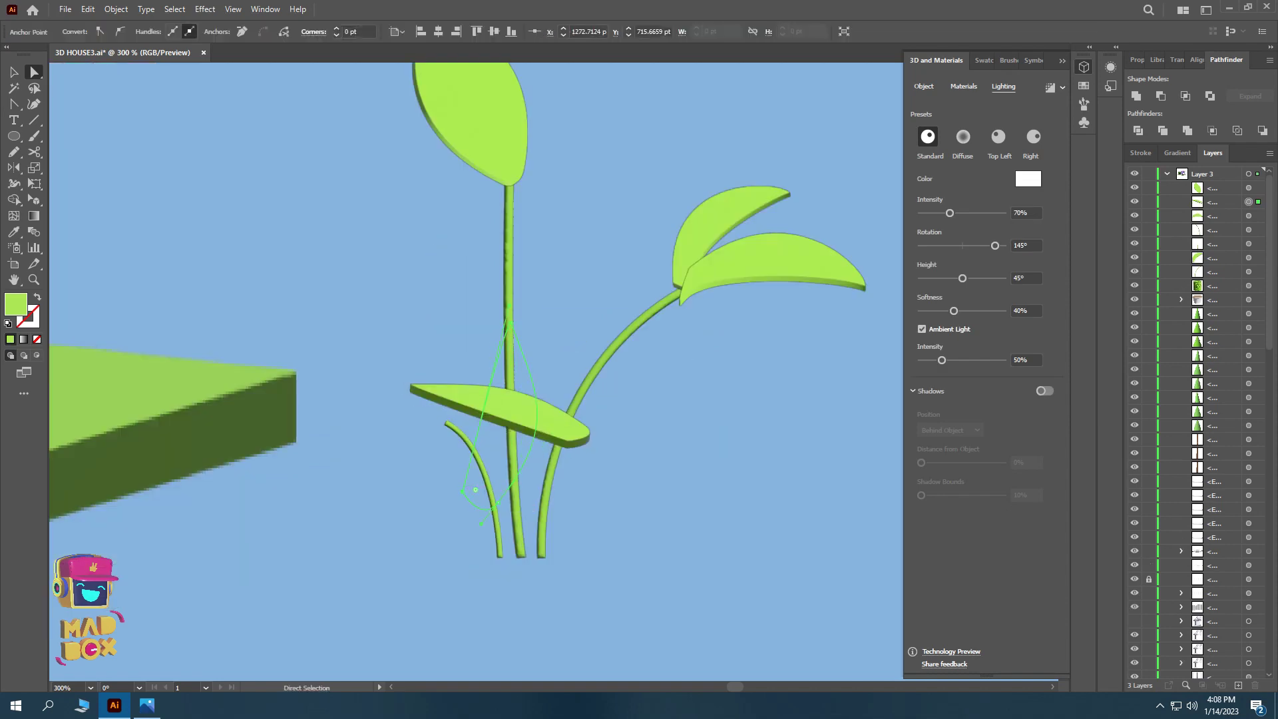
left_click_drag(482, 524, 451, 506)
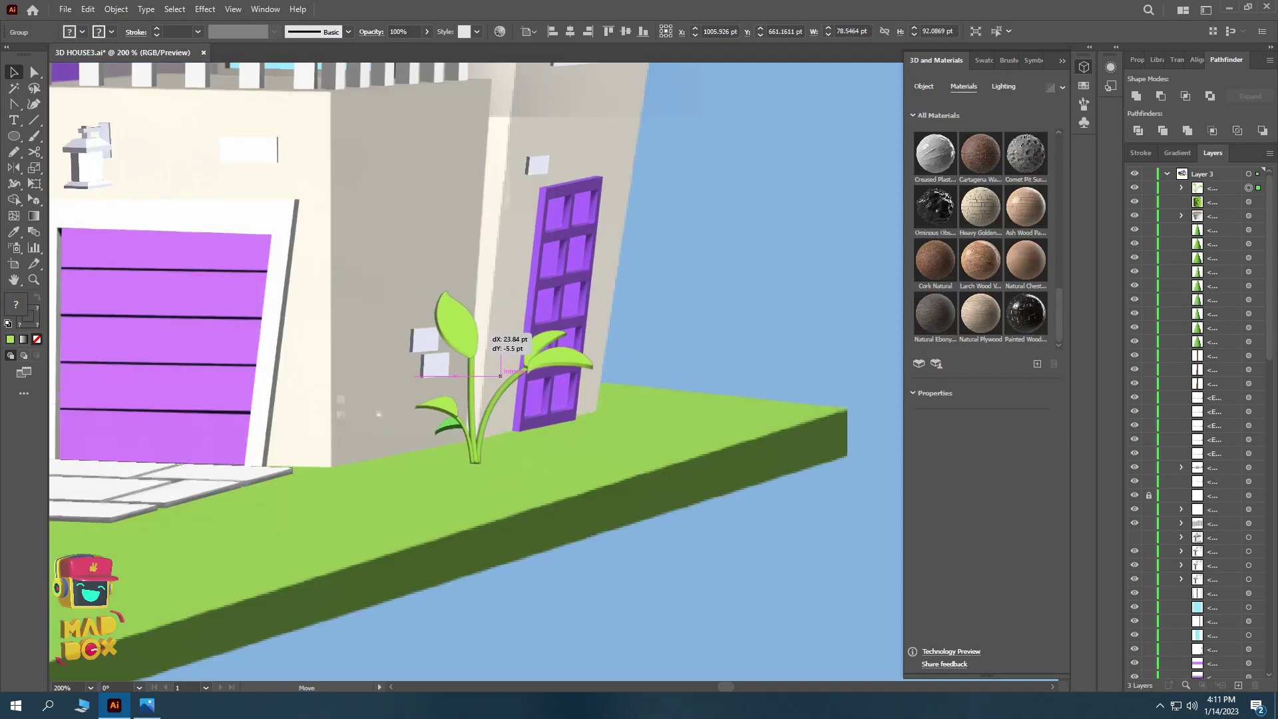
left_click_drag(553, 300, 558, 280)
- Move the leafy plant into the brown tree bed under the pines and enlarge it slightly
scroll(466, 367, "left", 5)
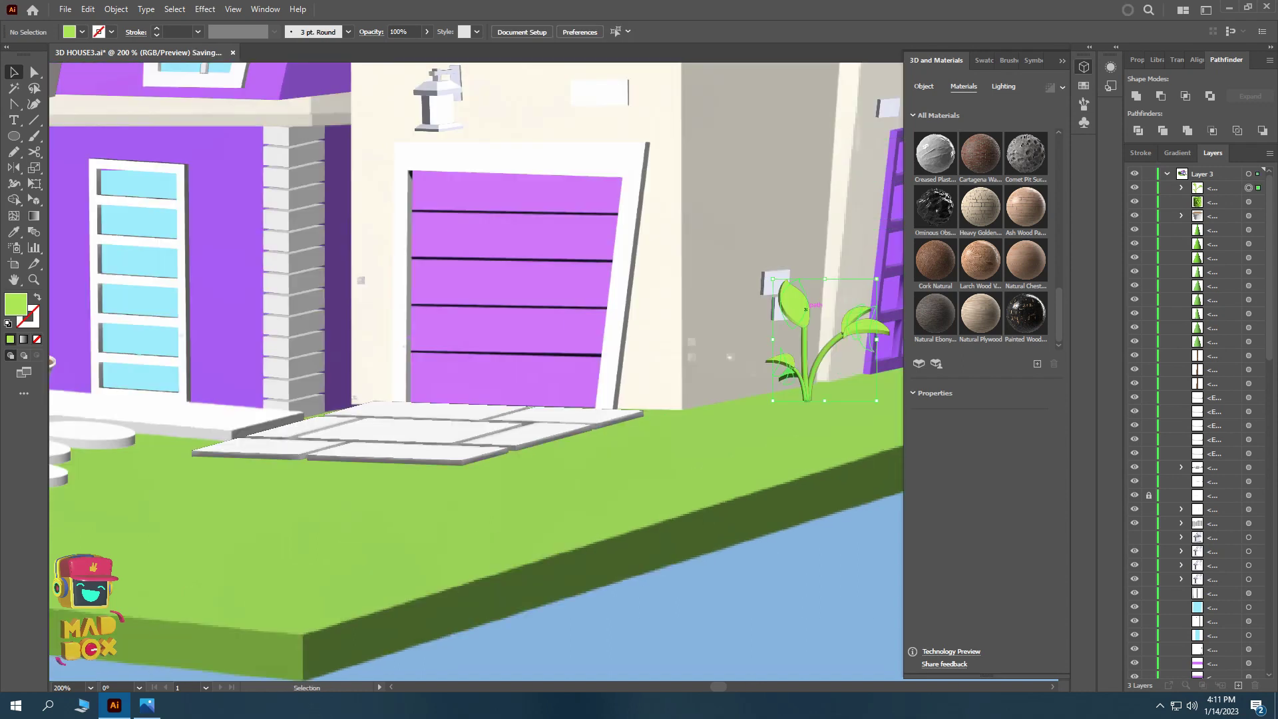
scroll(826, 333, "down", 3)
mouse_move(819, 319)
left_mouse_down()
mouse_move(326, 357)
mouse_move(385, 383)
left_mouse_up()
scroll(312, 349, "up", 1)
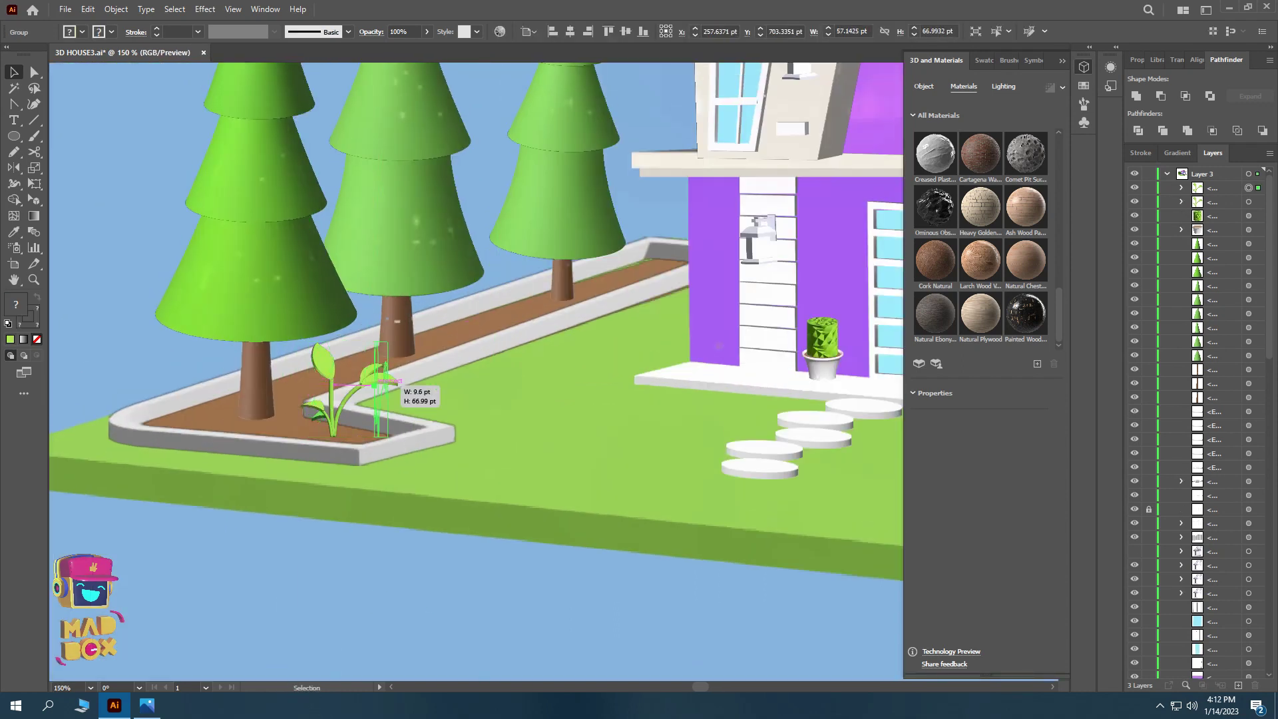
left_click_drag(459, 396, 361, 320)
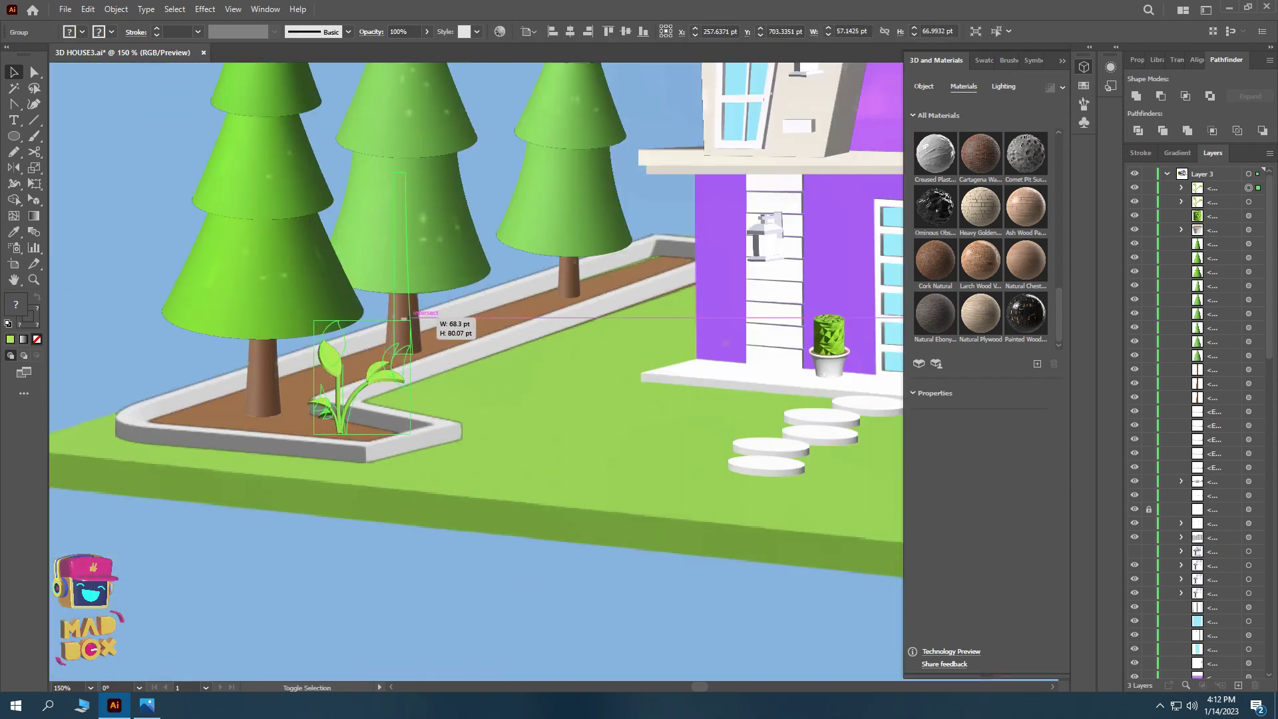
key("ctrl+shift+a")
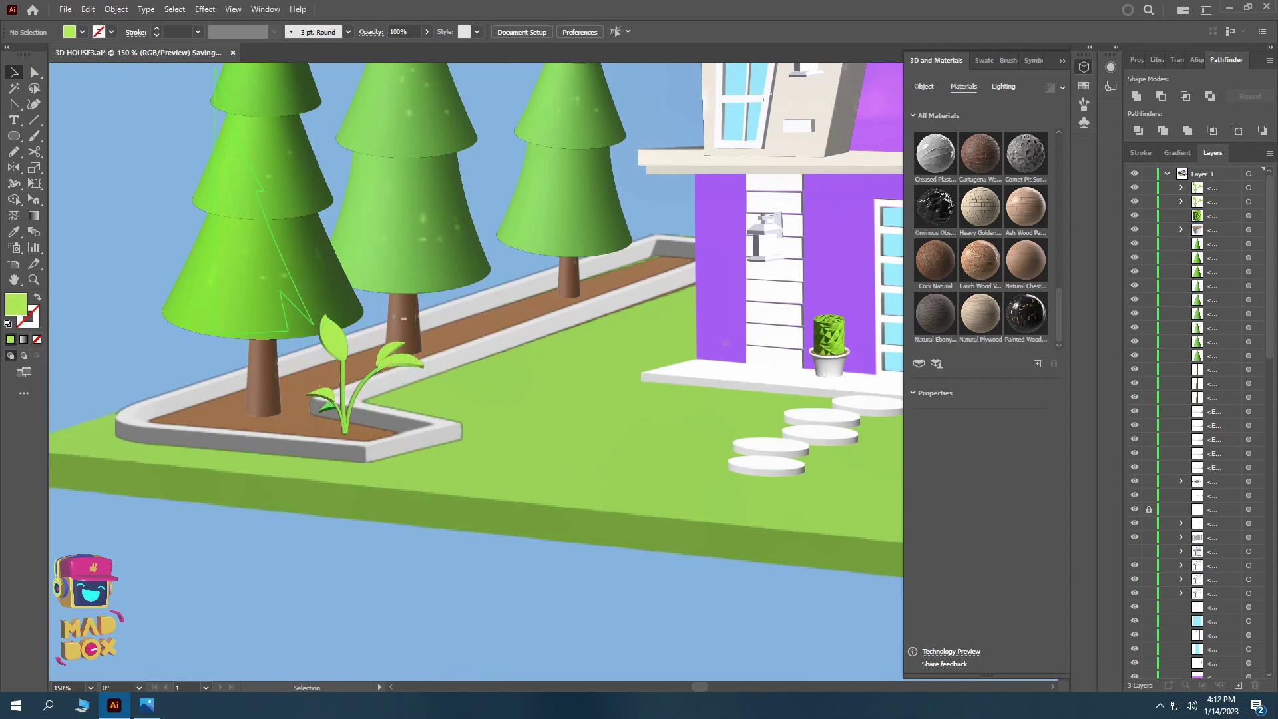
scroll(466, 333, "up", 1)
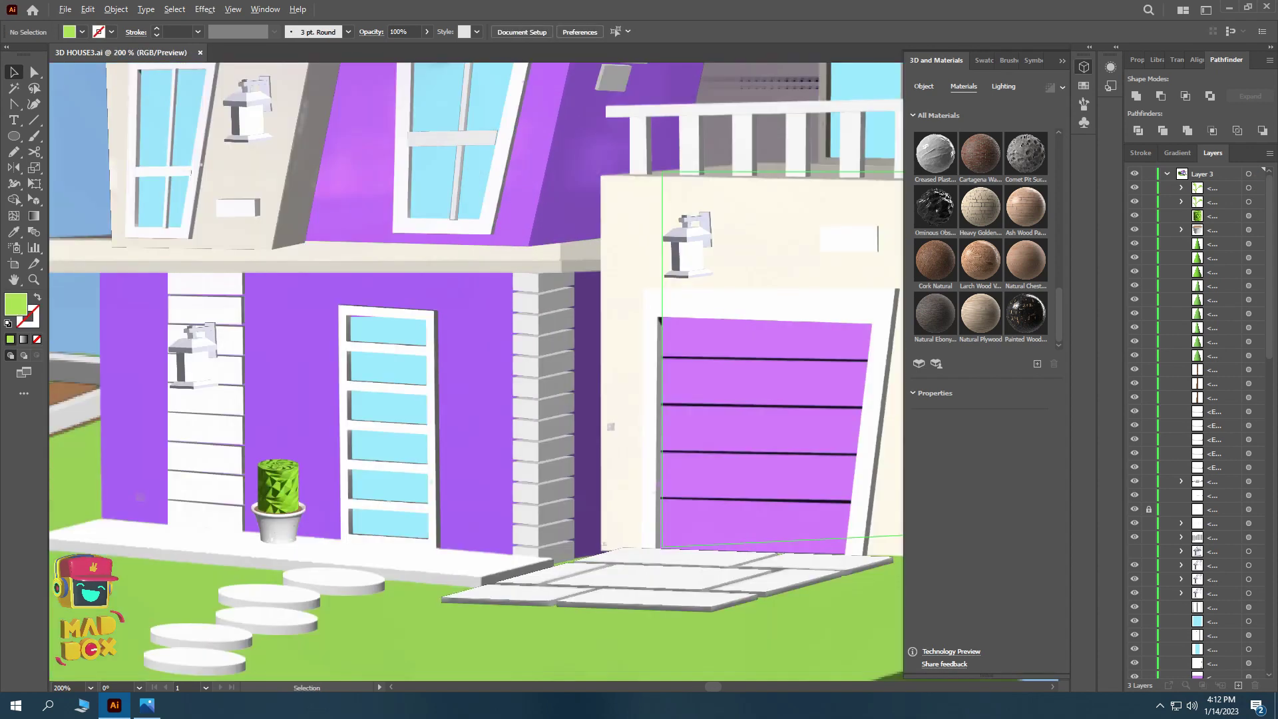
left_click(613, 247)
- Set the lamp roof's Painted Wood Parquet paint colour to light grey c8c8c8
key("ctrl+minus")
key("ctrl+minus")
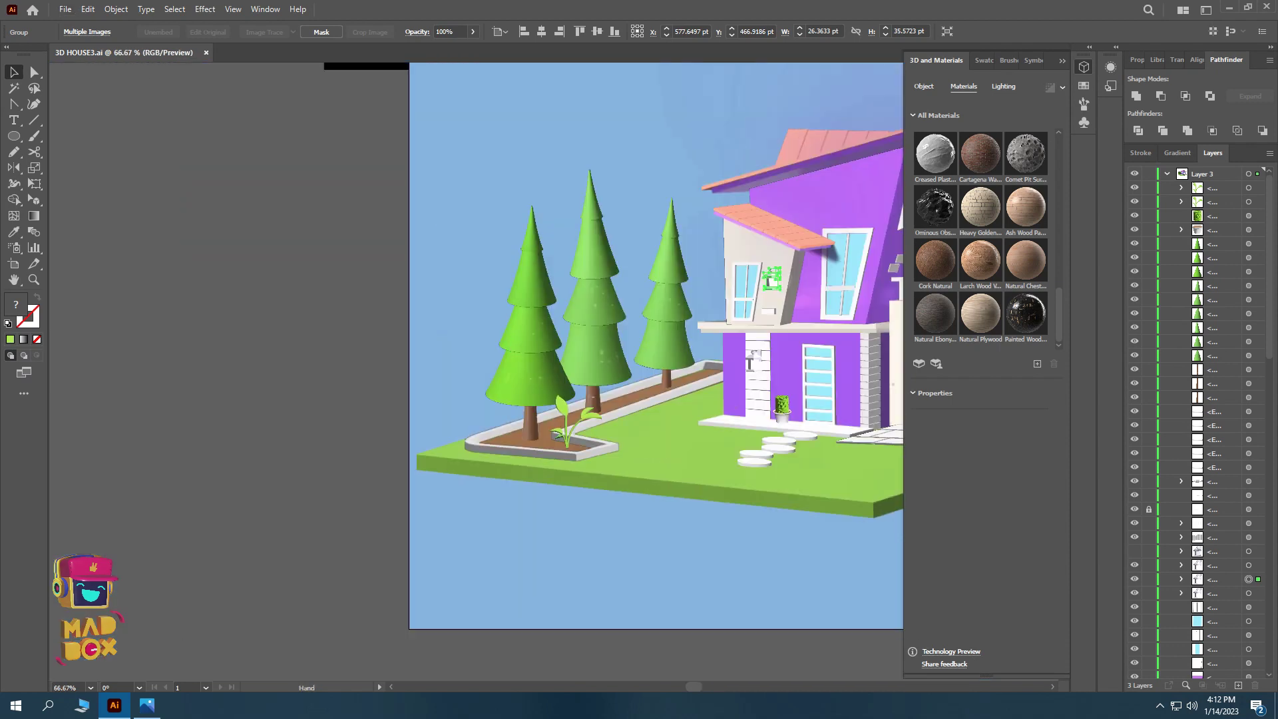
scroll(602, 263, "up", 3)
right_click(470, 191)
key("Escape")
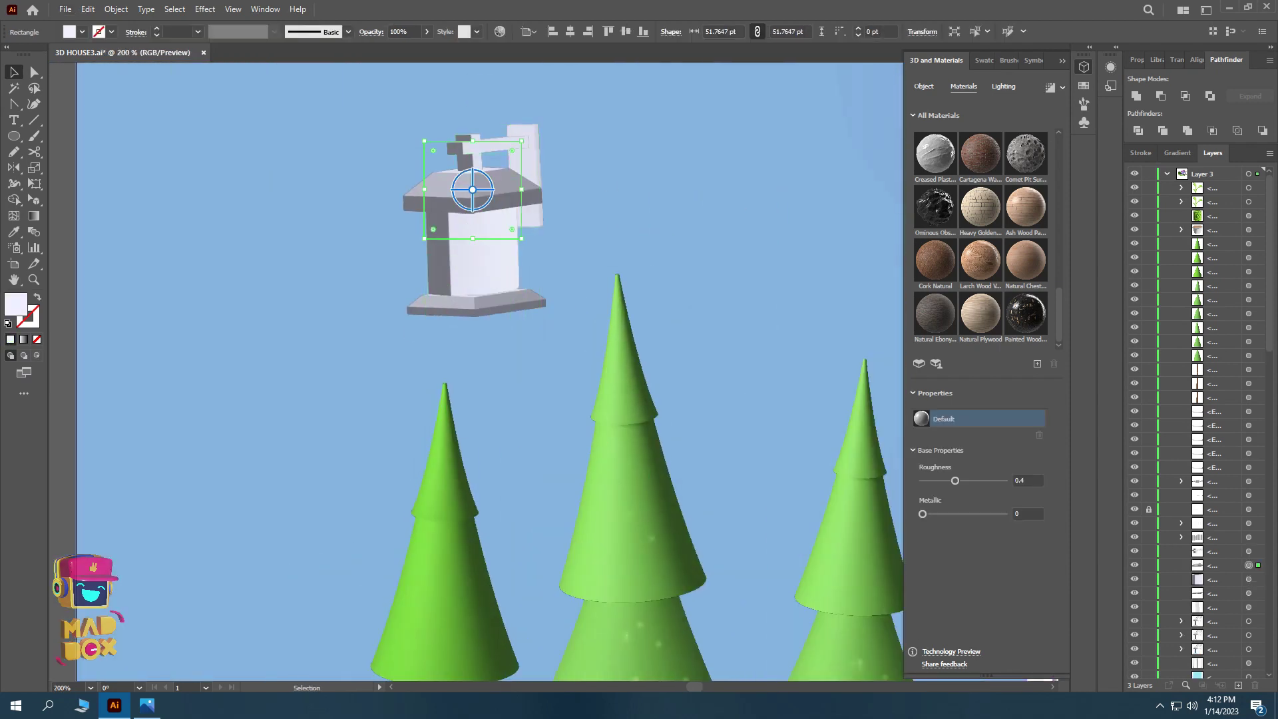
scroll(566, 212, "up", 1)
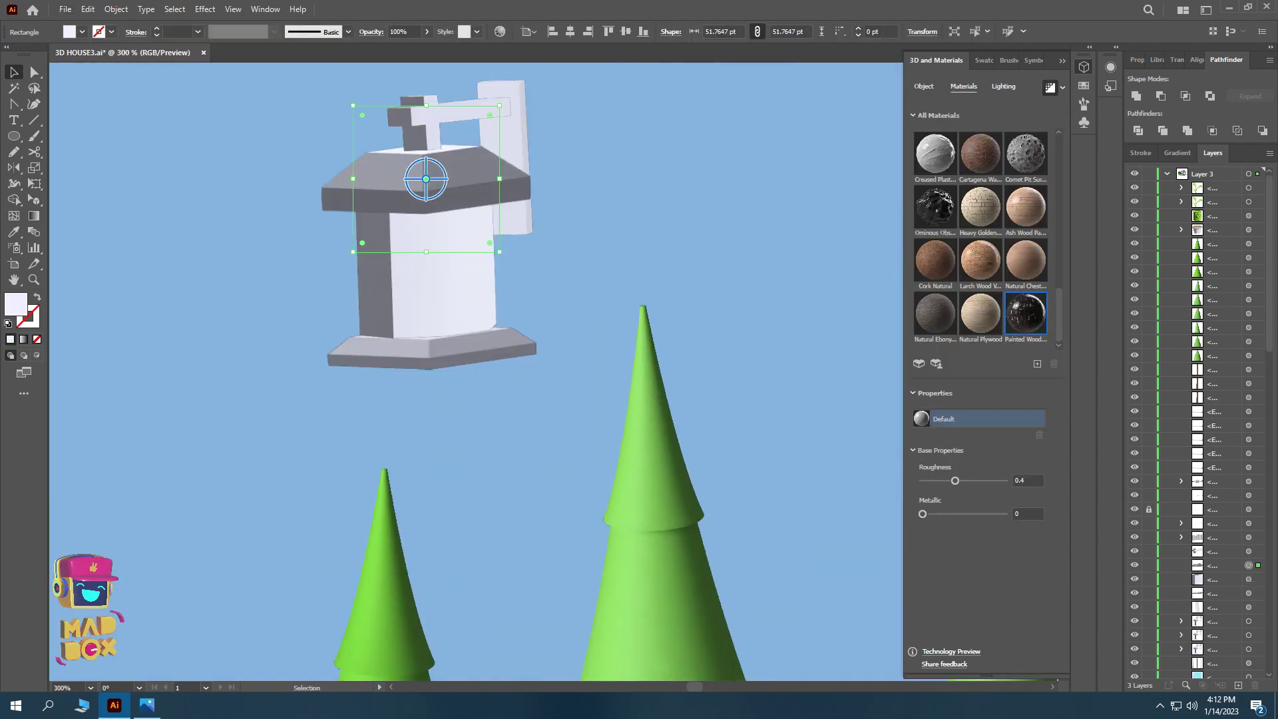
left_click(1037, 570)
left_click(1017, 281)
left_click(1037, 569)
type("c8c8c8")
key("Return")
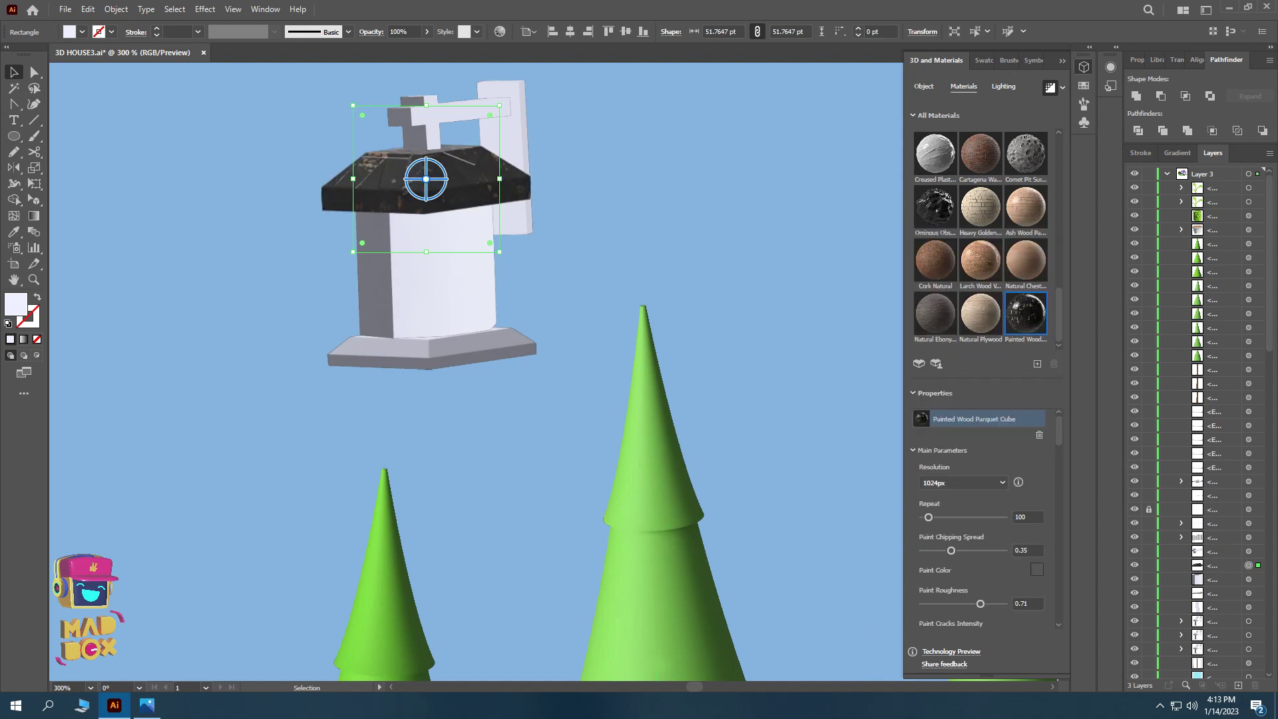
- Rotate the 3D lighting around the textured lamp roof
left_click(1036, 569)
left_click(1017, 281)
left_click(1003, 86)
left_click_drag(426, 179, 409, 175)
key("ctrl+shift+a")
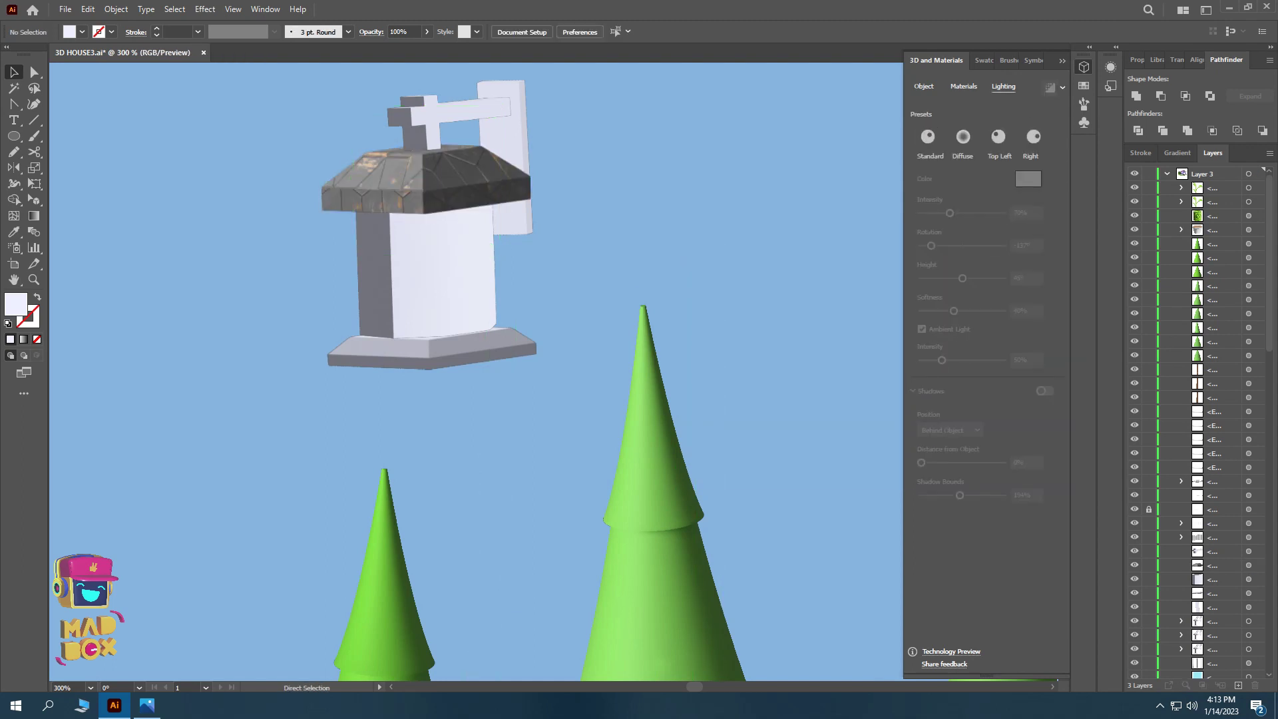
- Replace the old lamp base with a downward copy of the roof, nudged into place
left_click(431, 347)
key("Delete")
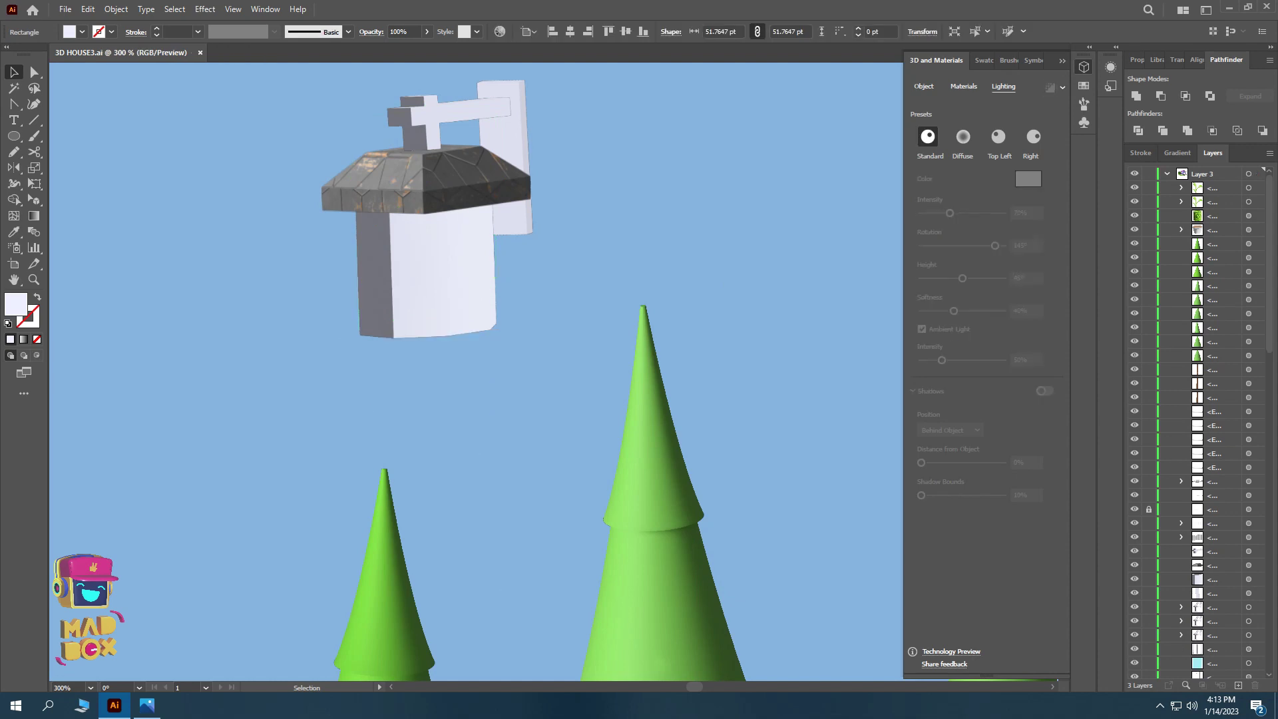
left_click_drag(425, 178, 420, 342)
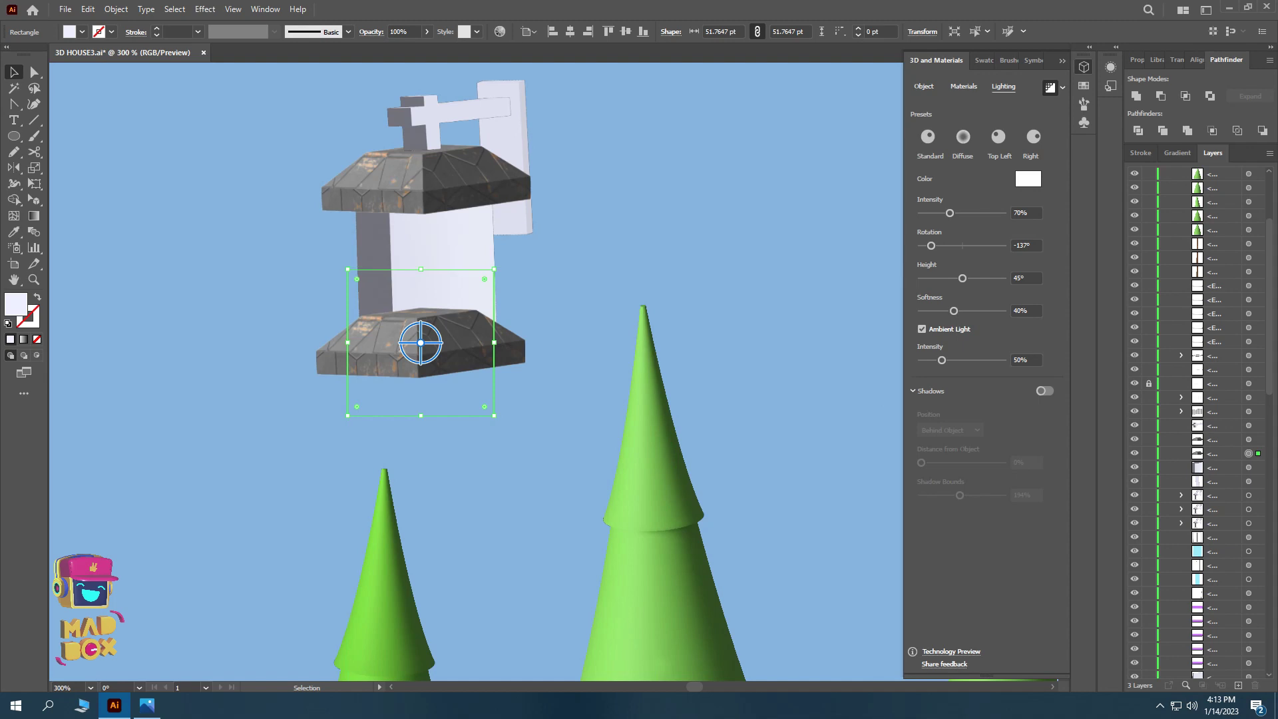
key("ctrl+shift+a")
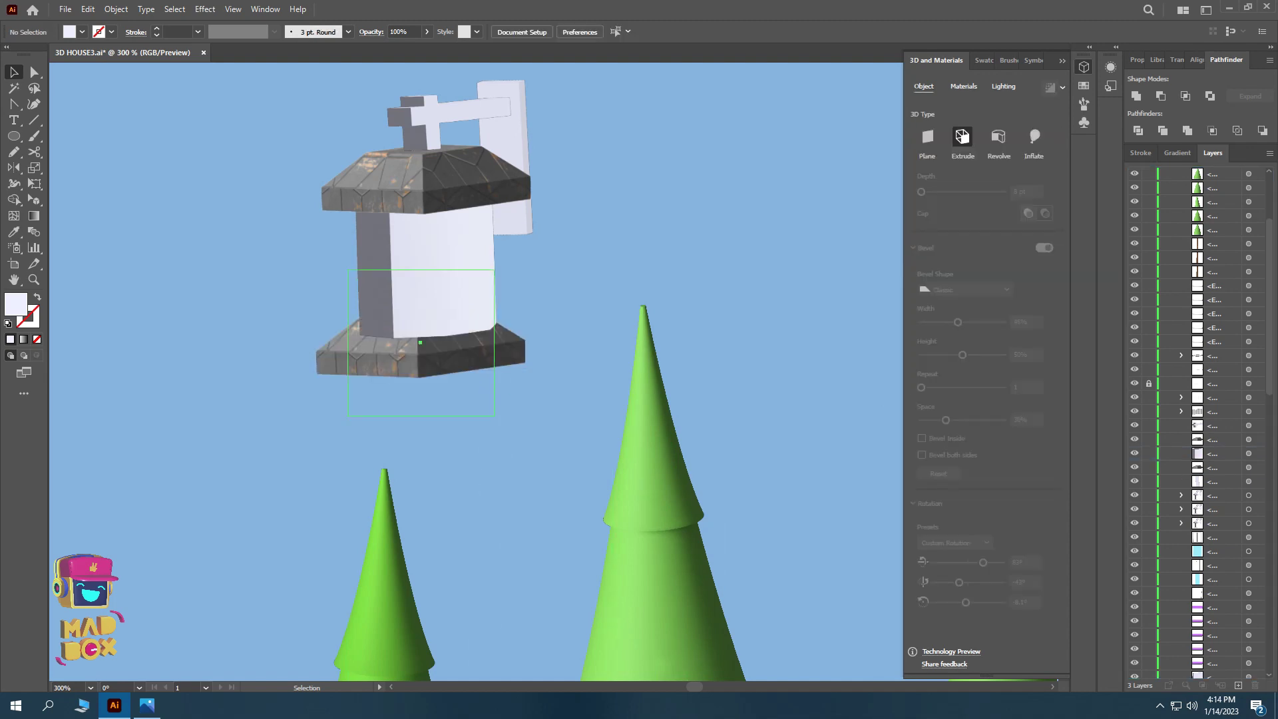
left_click(420, 359)
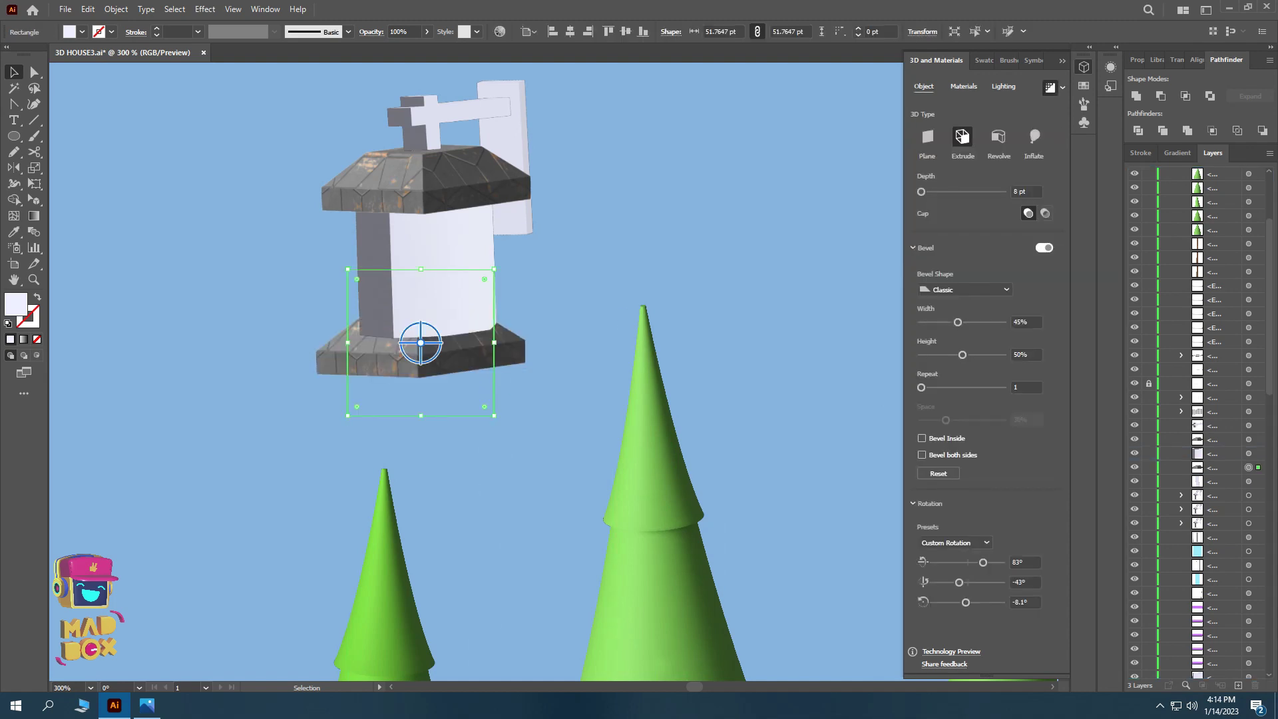
left_click_drag(420, 342, 426, 348)
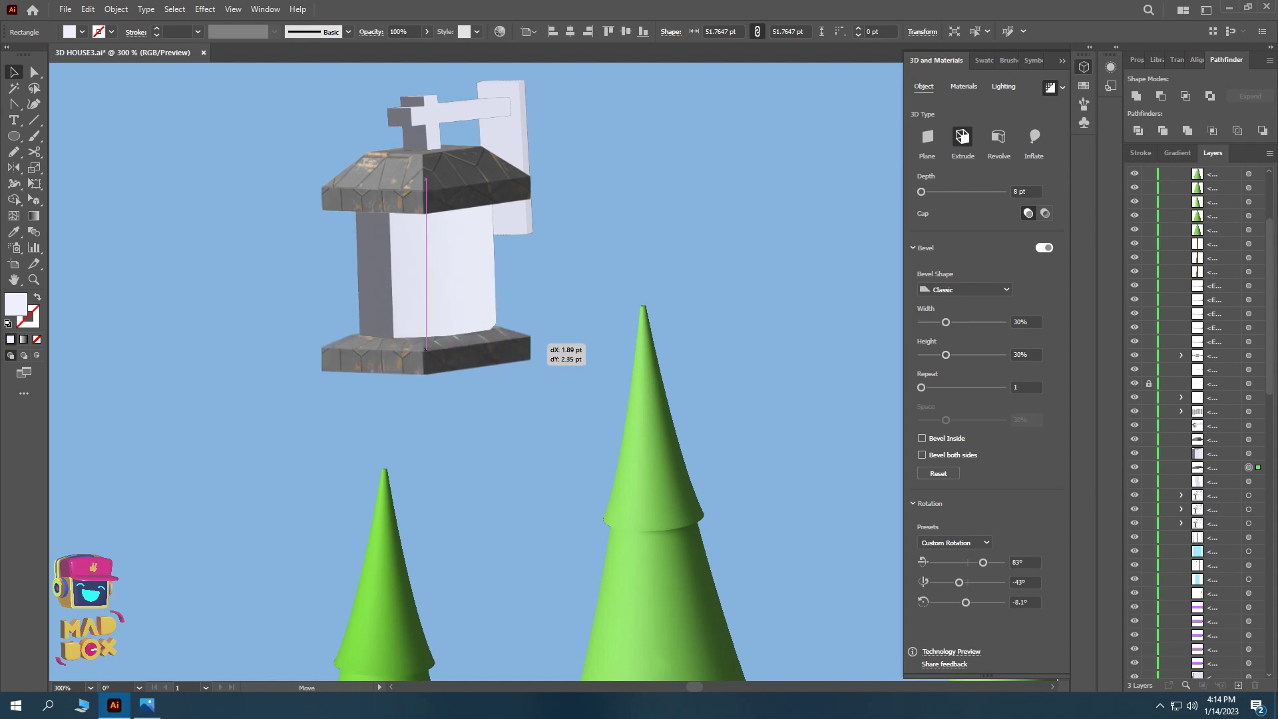
- Fill the lamp's back plate with dark grey
left_click(439, 119)
left_click(964, 86)
left_click(1003, 86)
left_click(1028, 179)
left_click(1012, 277)
left_click(82, 32)
left_click(36, 103)
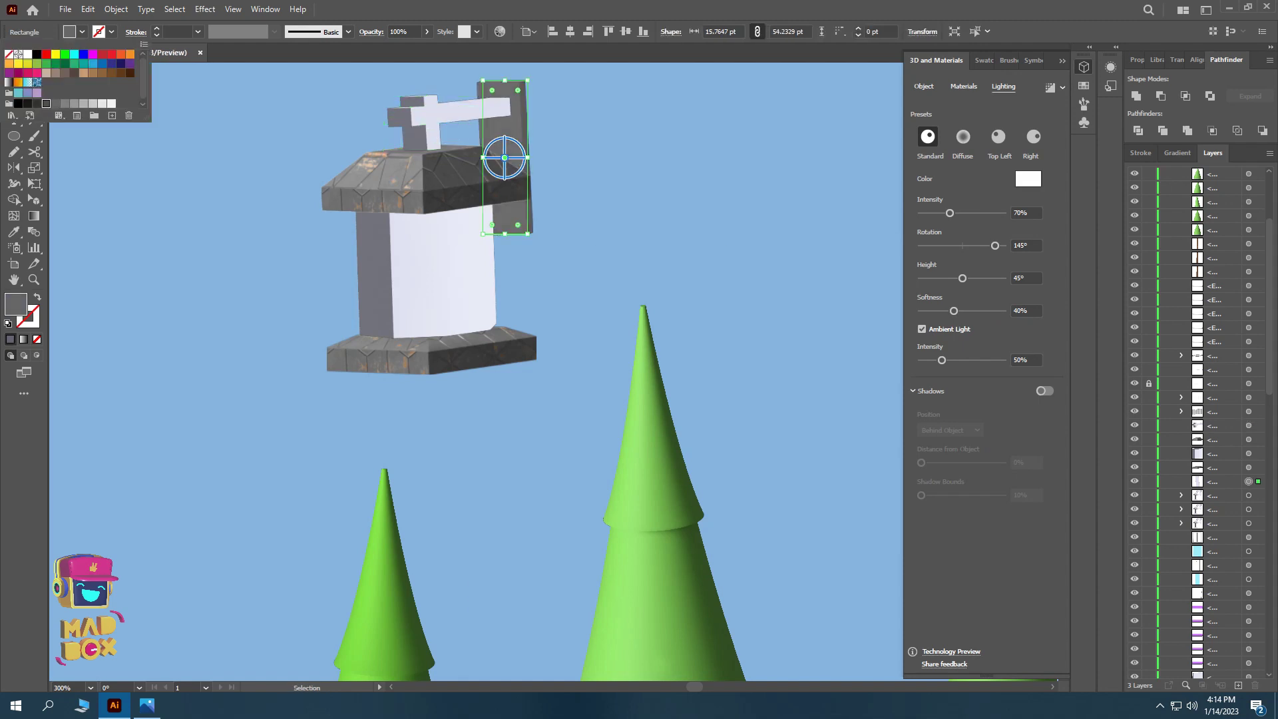
key("Escape")
key("ctrl+shift+a")
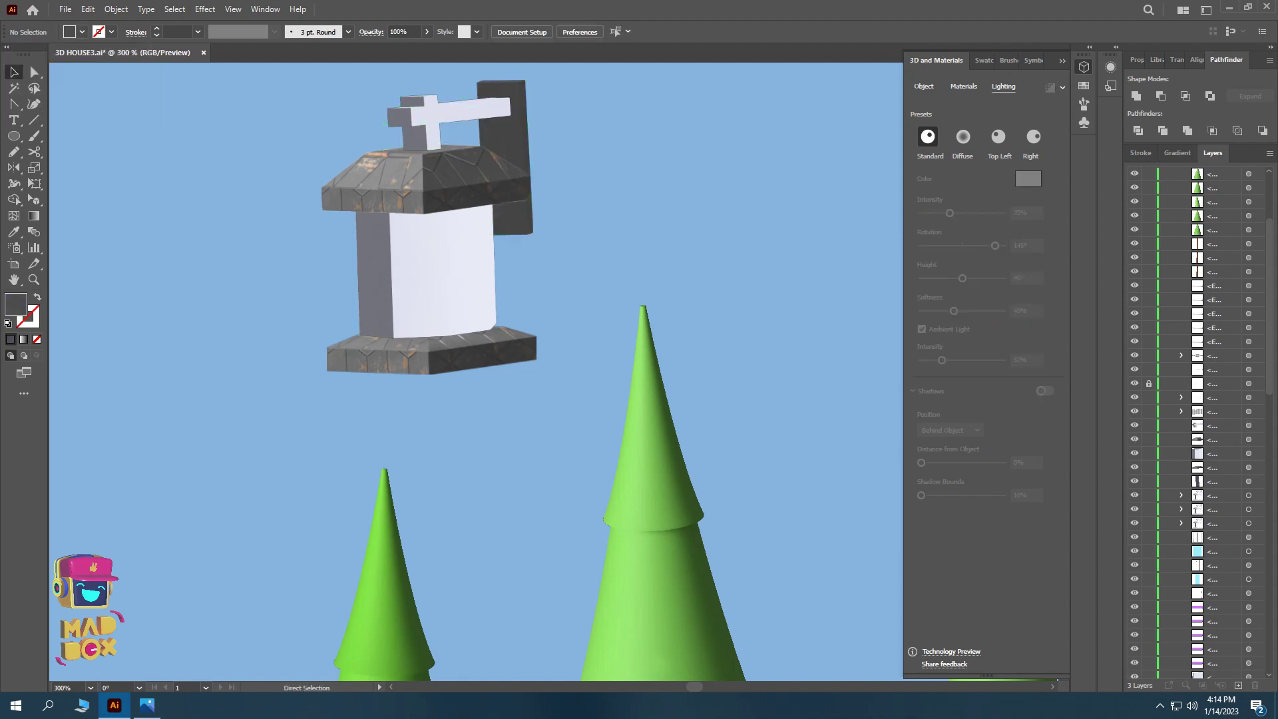
- Curve the bush profile path into a rounded, bulging shape with the Anchor Point tool
left_click(504, 160)
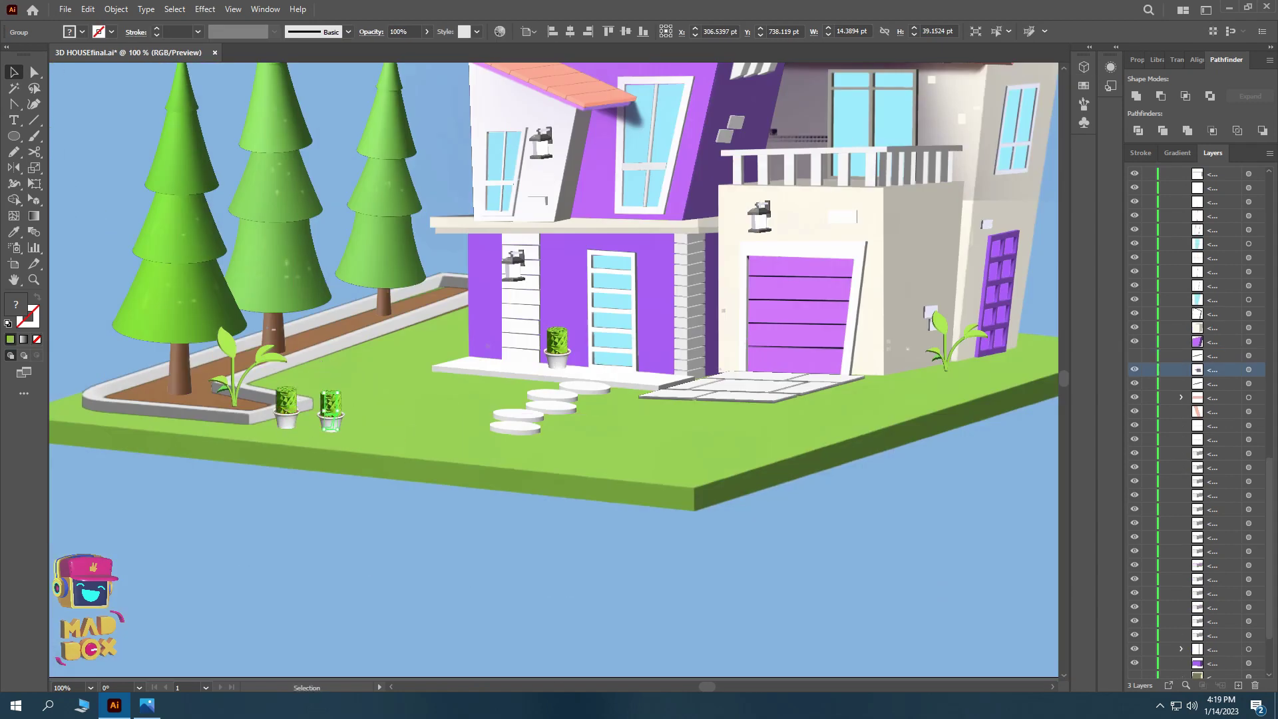
scroll(377, 413, "up", 4)
right_click(579, 377)
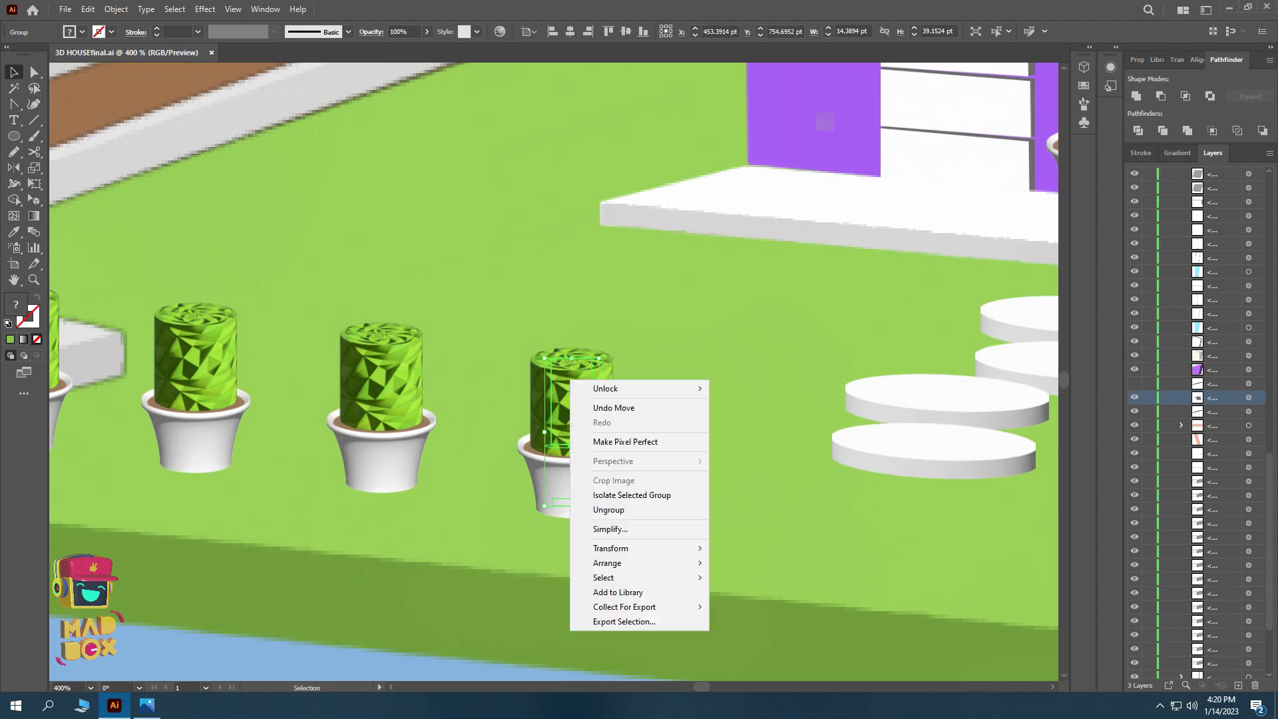
key("Escape")
scroll(572, 402, "up", 2)
key("shift+c")
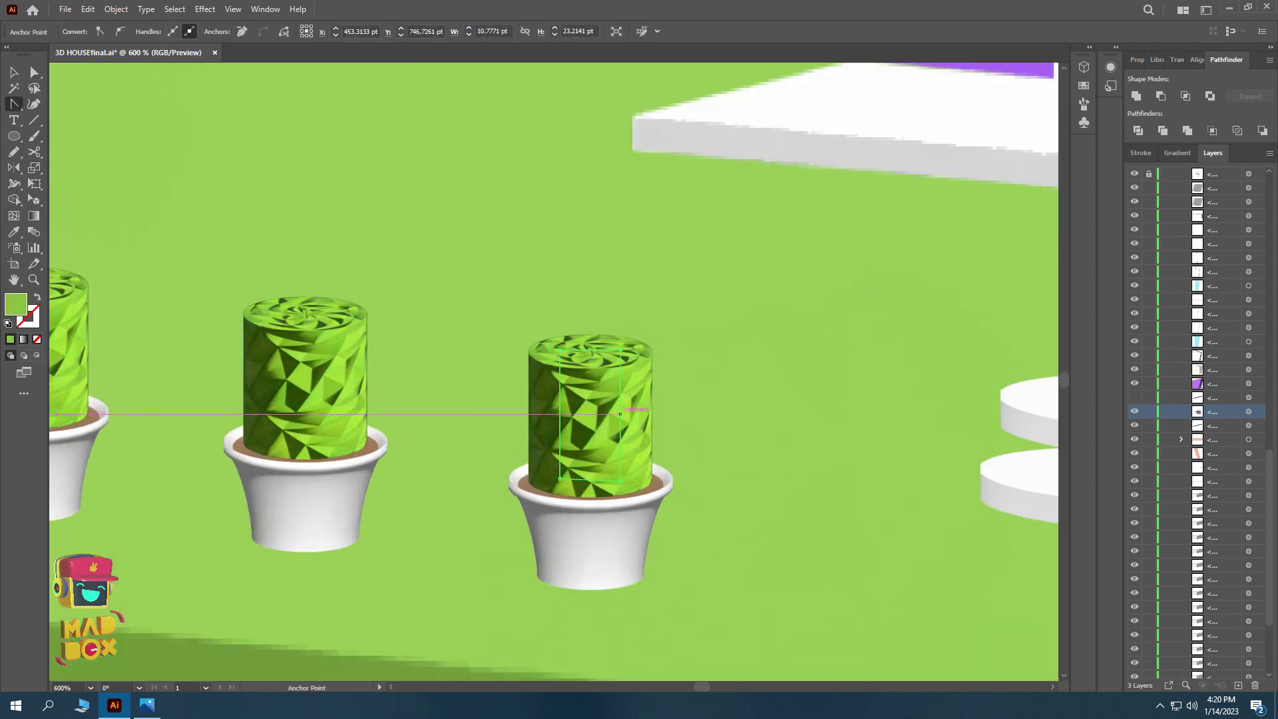
left_click_drag(619, 351, 650, 388)
- Place a copy of the rounded potted bush in the row on the lawn
key("v")
scroll(613, 413, "down", 2)
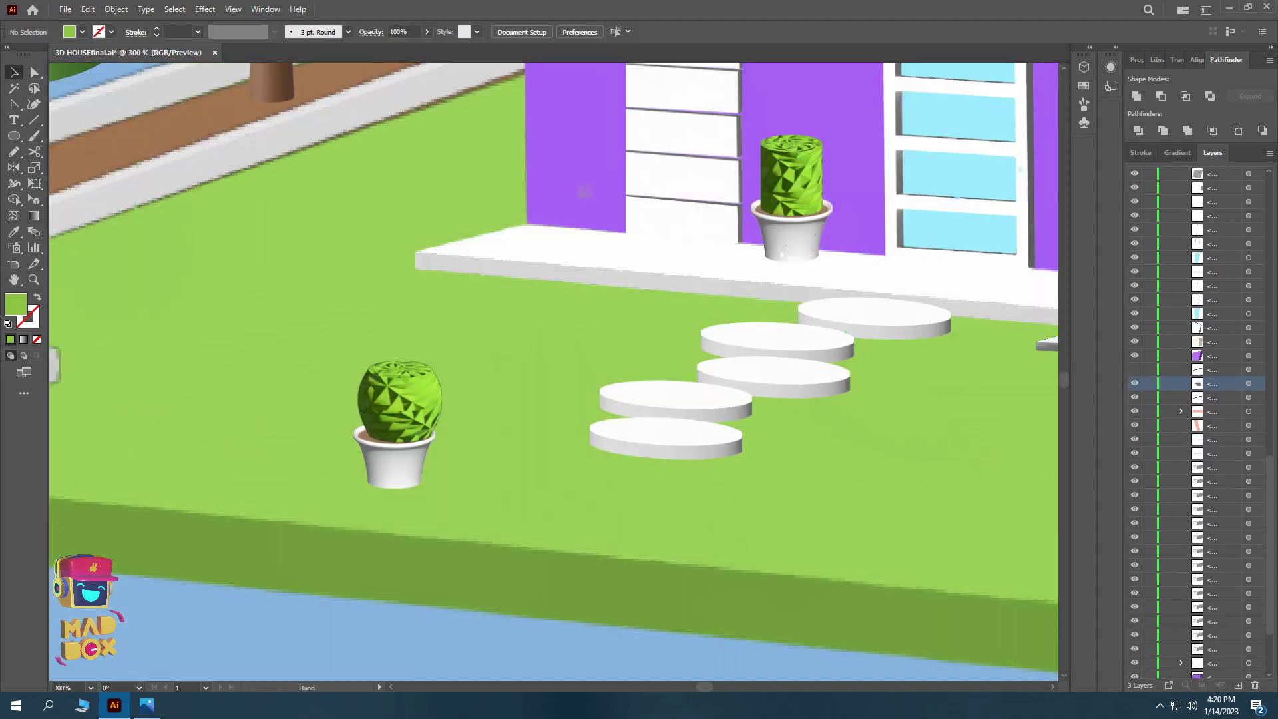
scroll(612, 412, "left", 3)
scroll(606, 440, "up", 1)
key("a")
scroll(606, 440, "up", 1)
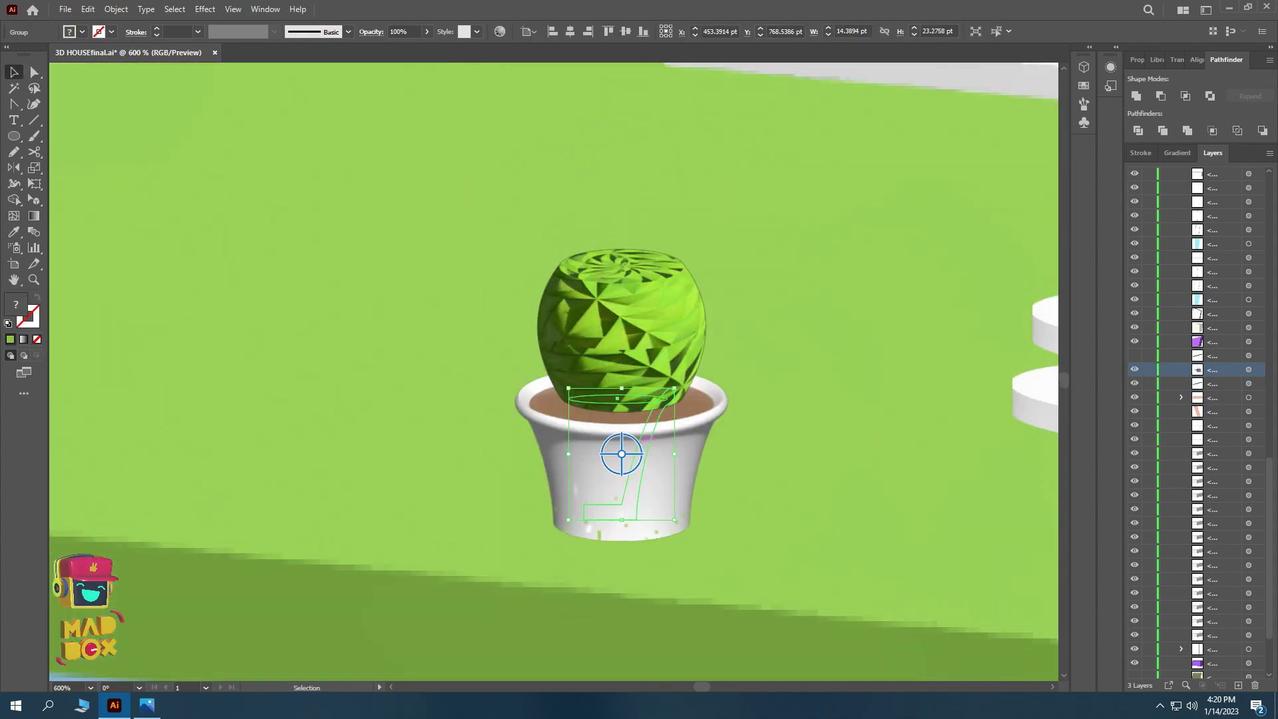
scroll(621, 448, "up", 2)
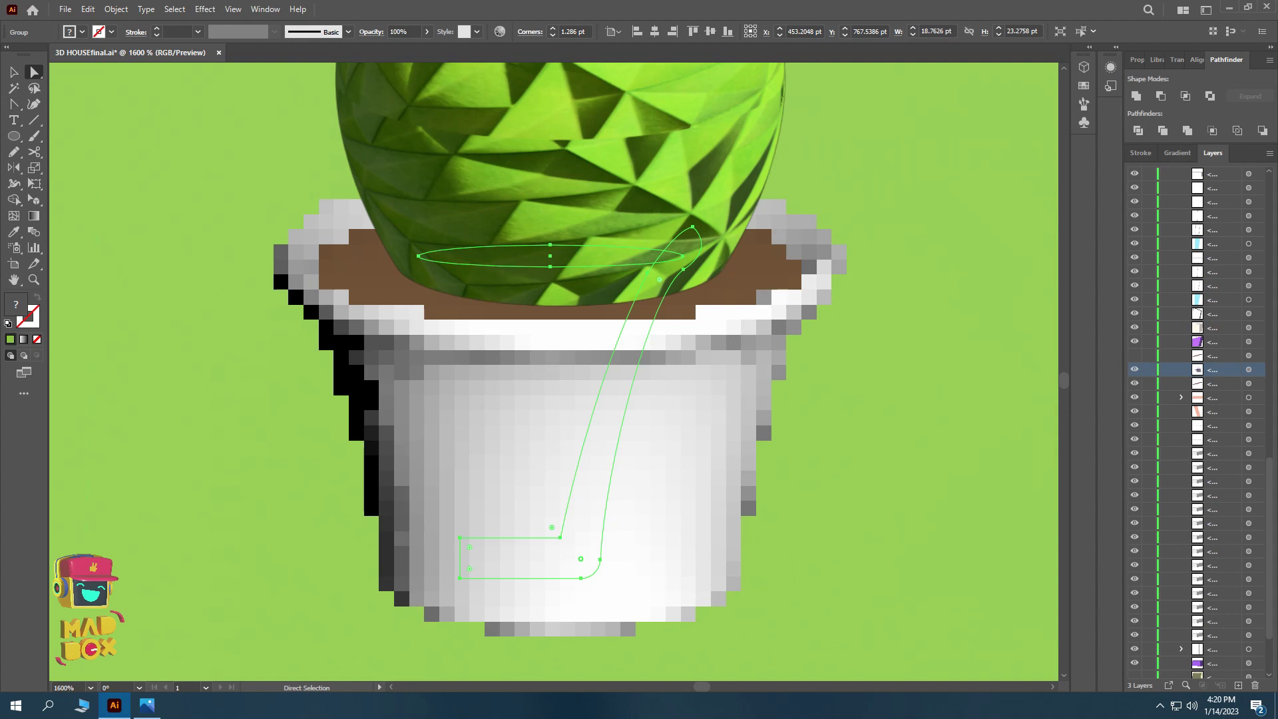
scroll(585, 416, "down", 1)
scroll(562, 332, "down", 4)
right_click(562, 319)
left_click_drag(608, 419, 354, 385)
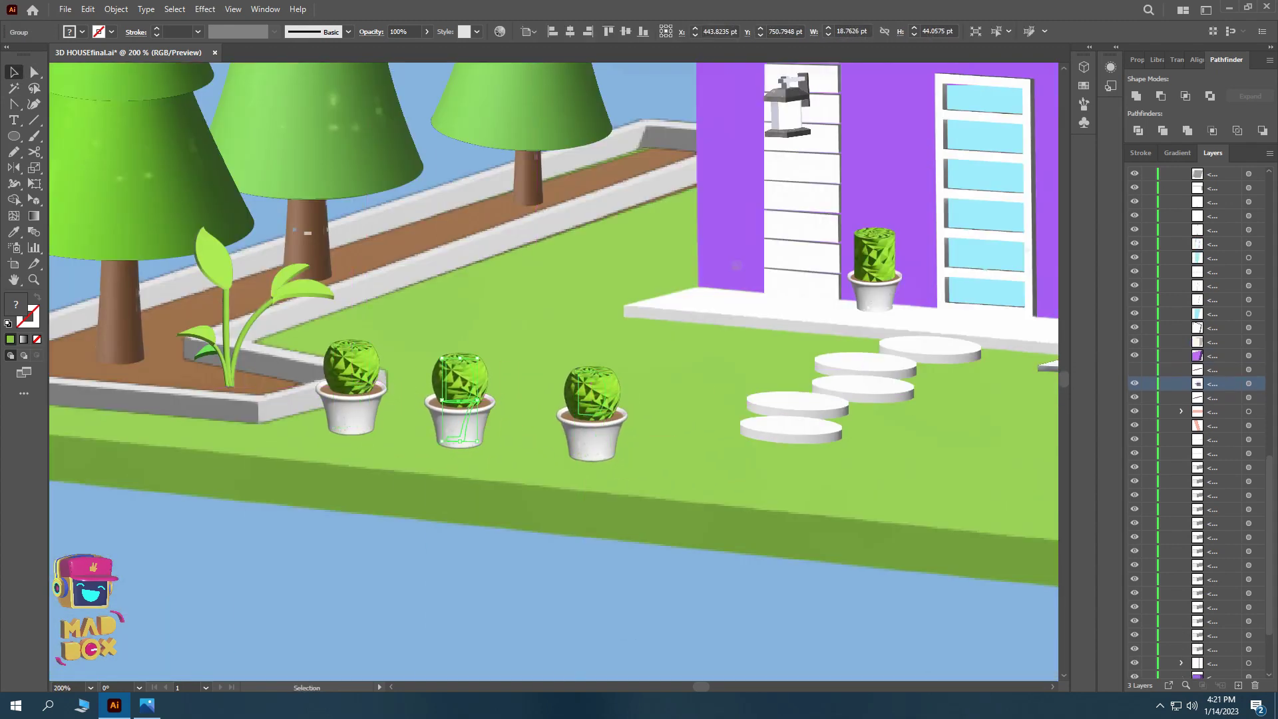